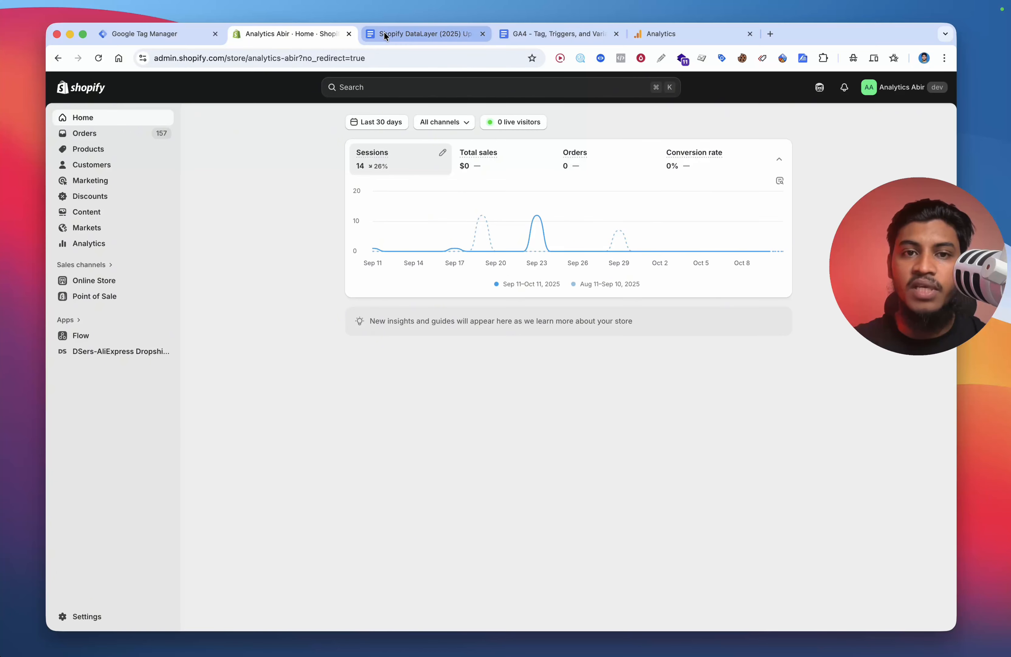
# Step: Select and copy all the Shopify DataLayer code in the document
pyautogui.click(386, 33)
pyautogui.press('super+a')
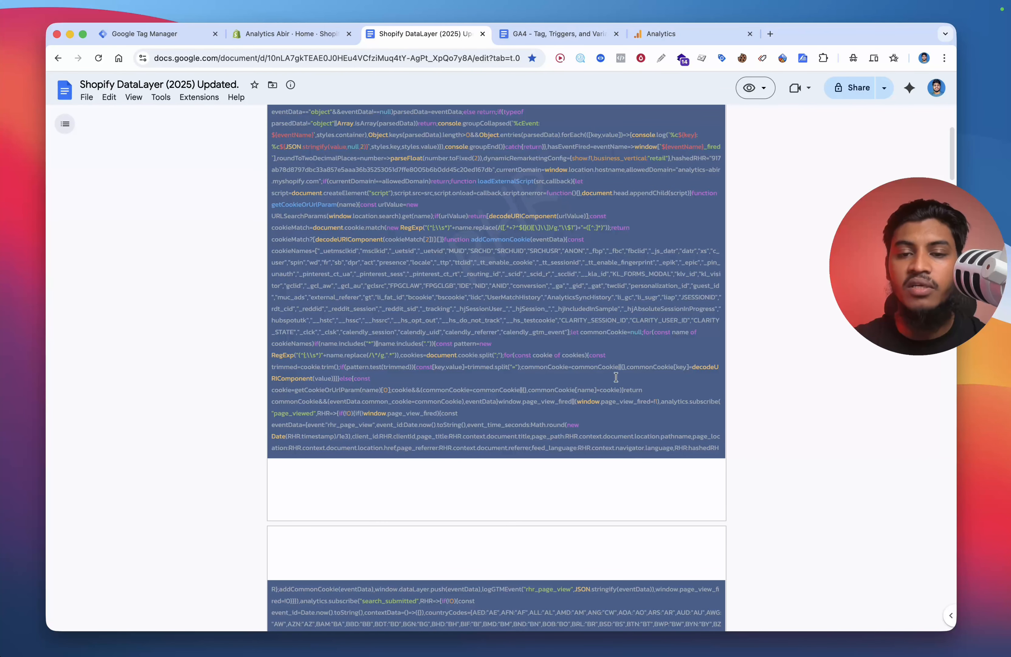
pyautogui.scroll(-20, 616, 377)
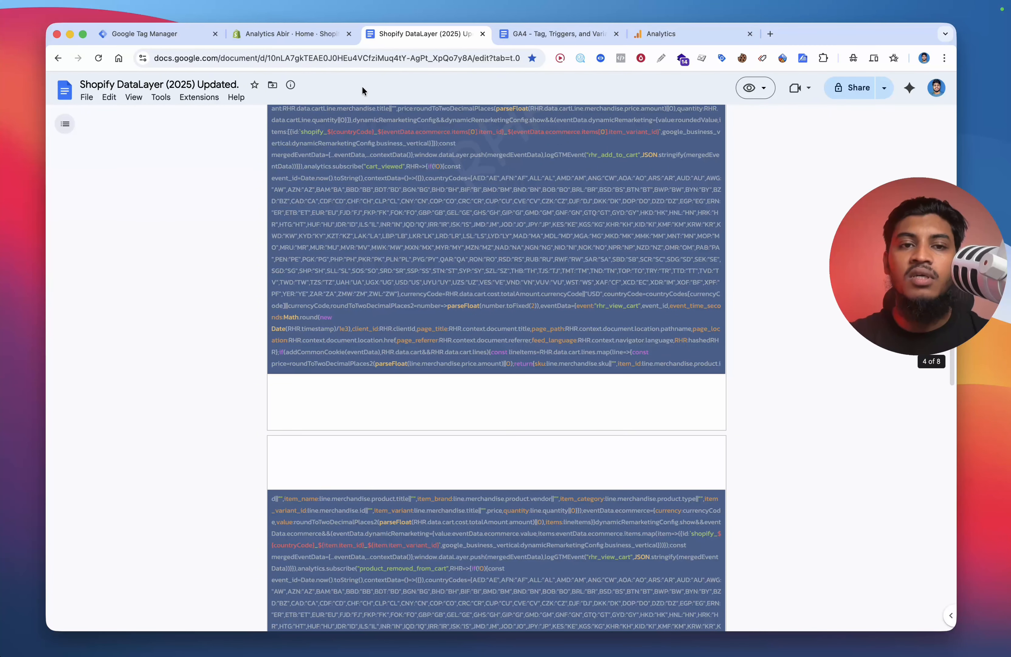
# Step: Open the store's Customer events settings and add a custom pixel named Shopify Datalayer
pyautogui.click(301, 34)
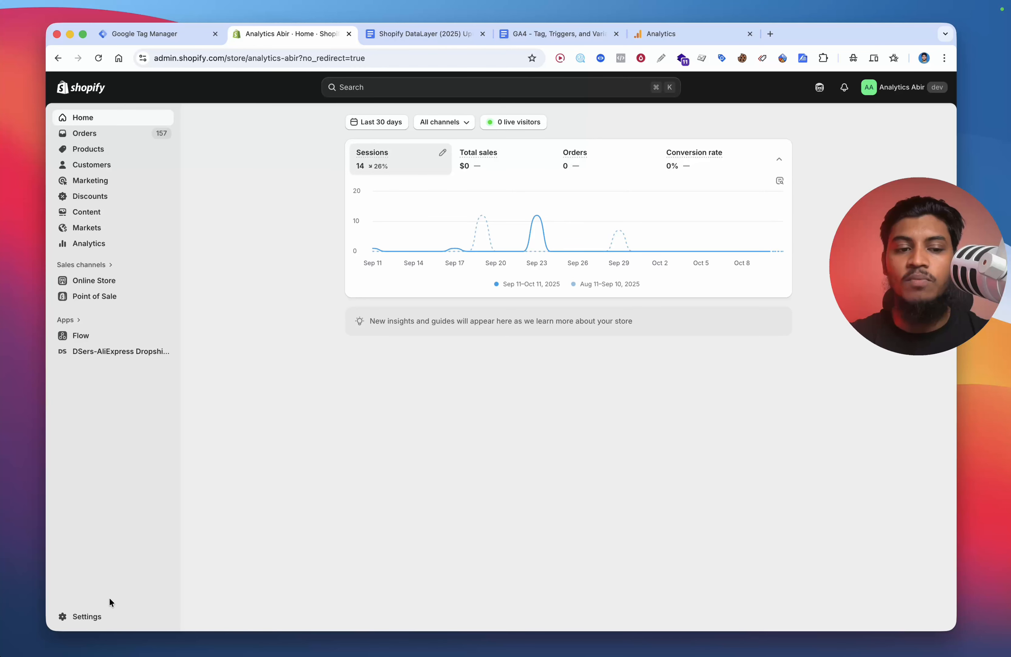
pyautogui.click(92, 616)
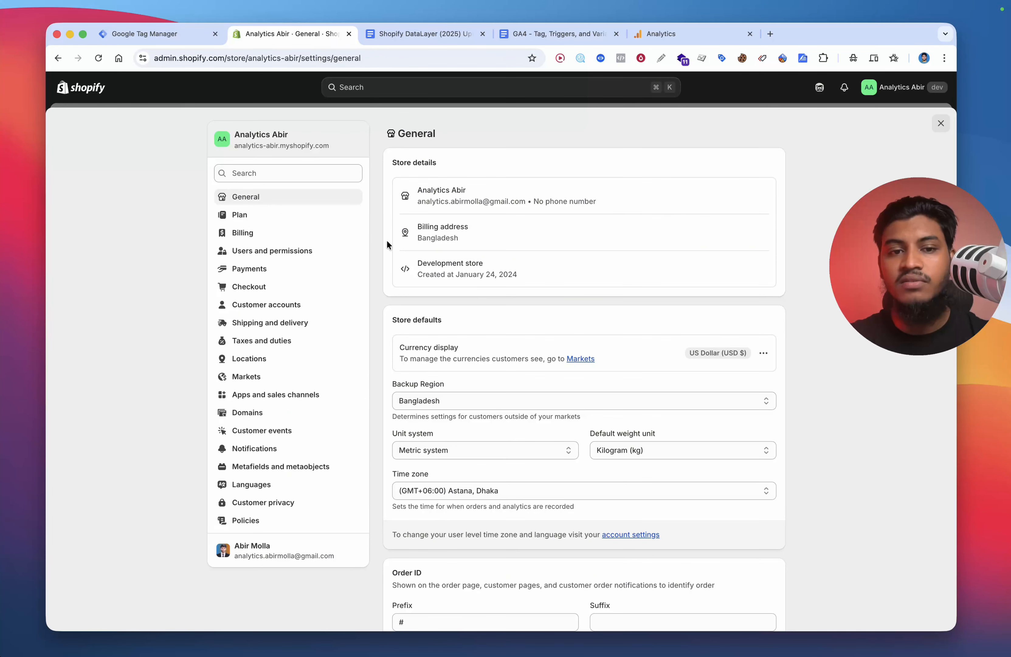
pyautogui.click(273, 434)
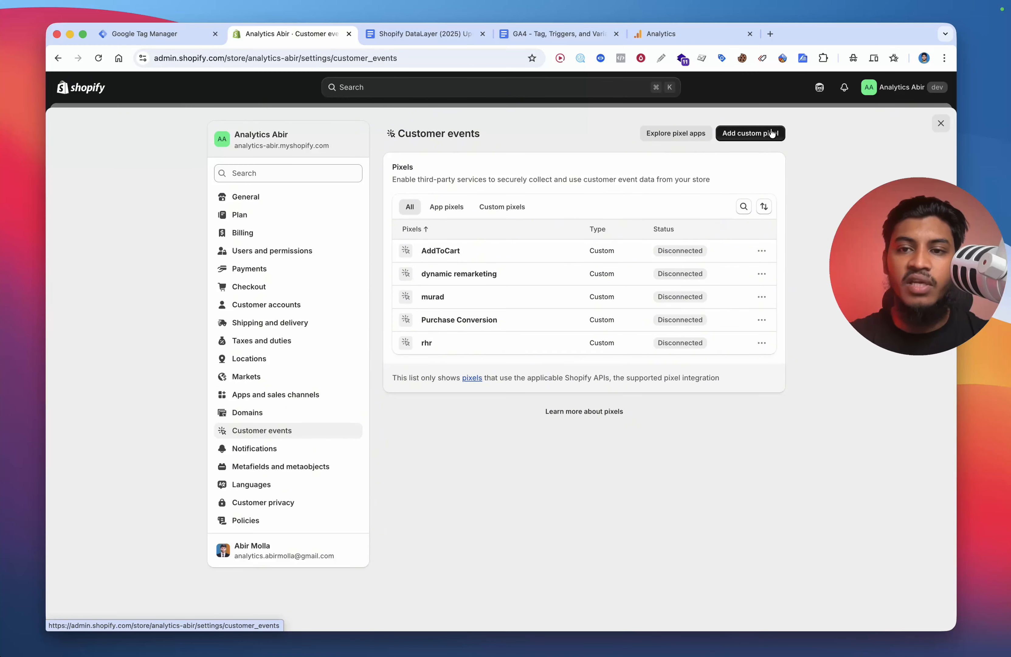
pyautogui.click(772, 133)
pyautogui.click(436, 361)
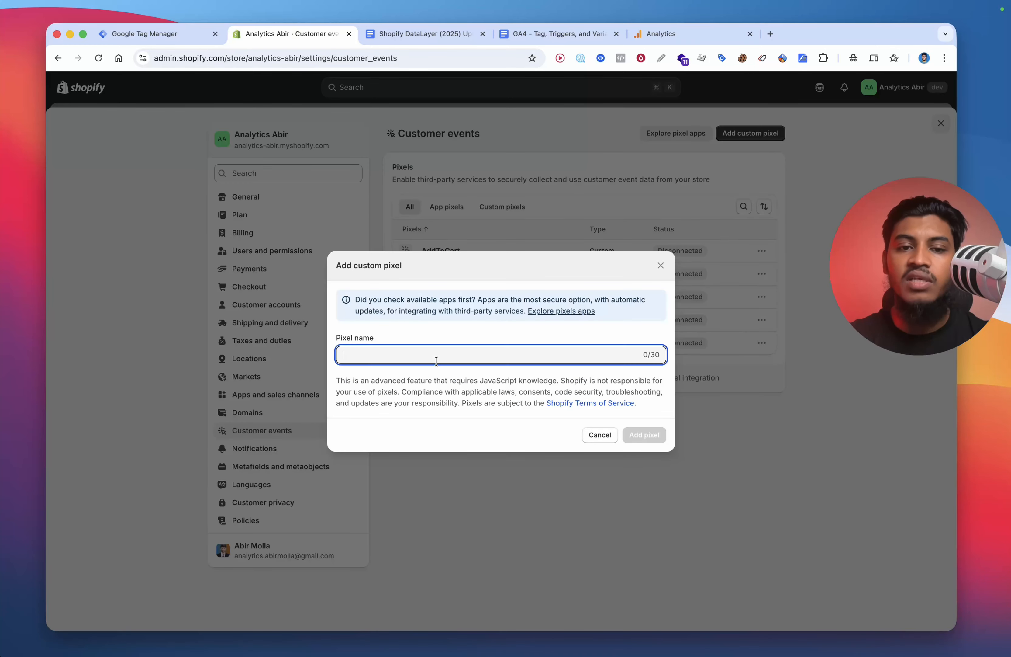
pyautogui.write('Shopify Datalayer')
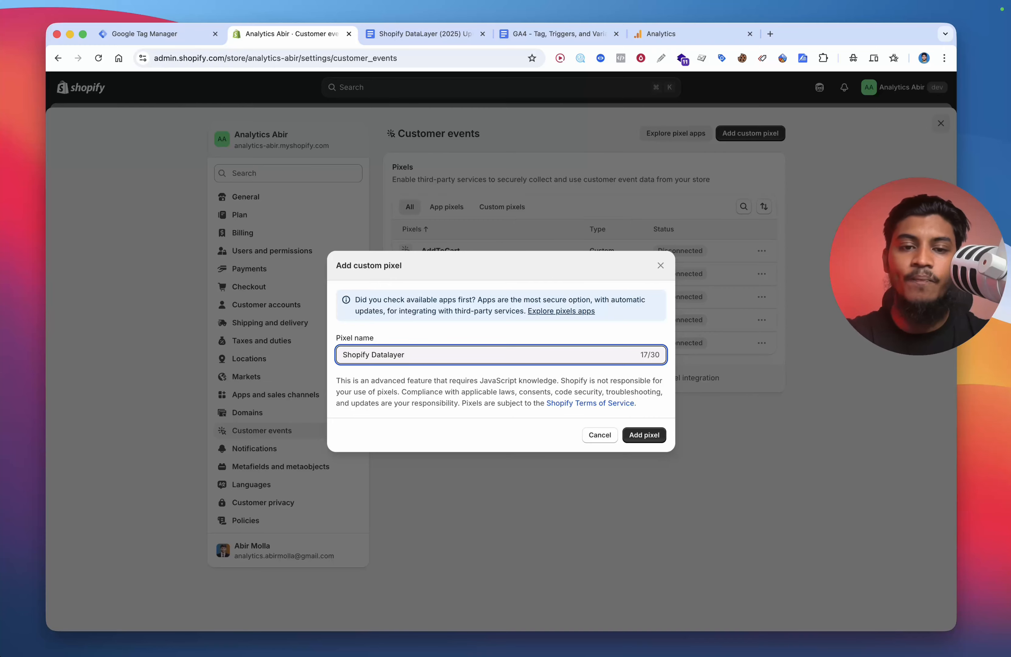
pyautogui.click(640, 443)
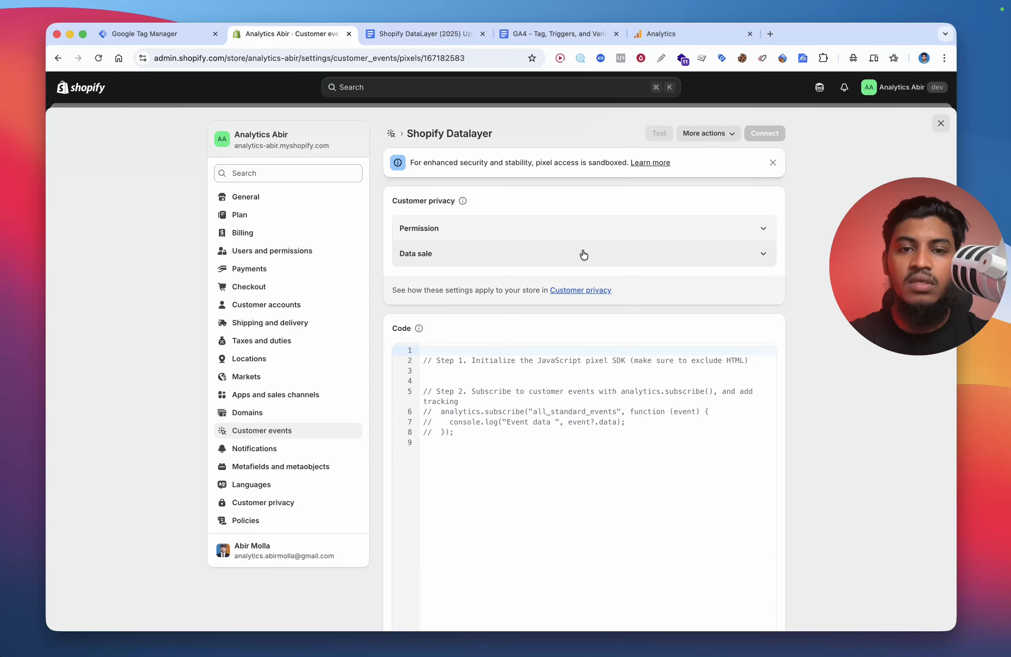
# Step: Replace the pixel's default code with the copied DataLayer code
pyautogui.click(487, 411)
pyautogui.press('super+a')
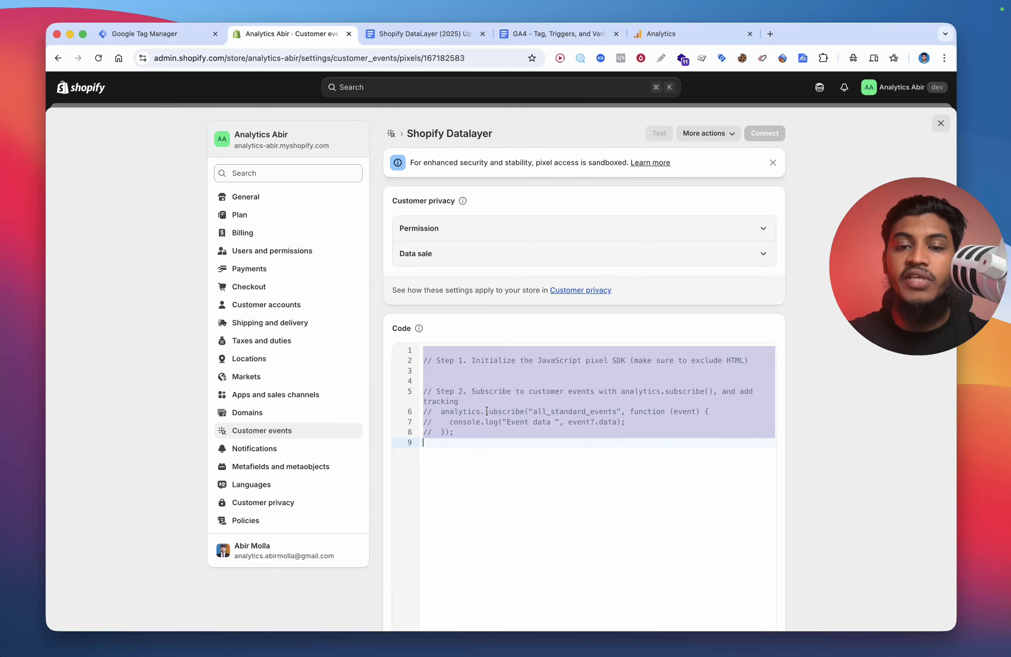
pyautogui.press('super+v')
# Step: Check the GTM container ID in the pasted code and remove the empty line at its top
pyautogui.scroll(5, 710, 573)
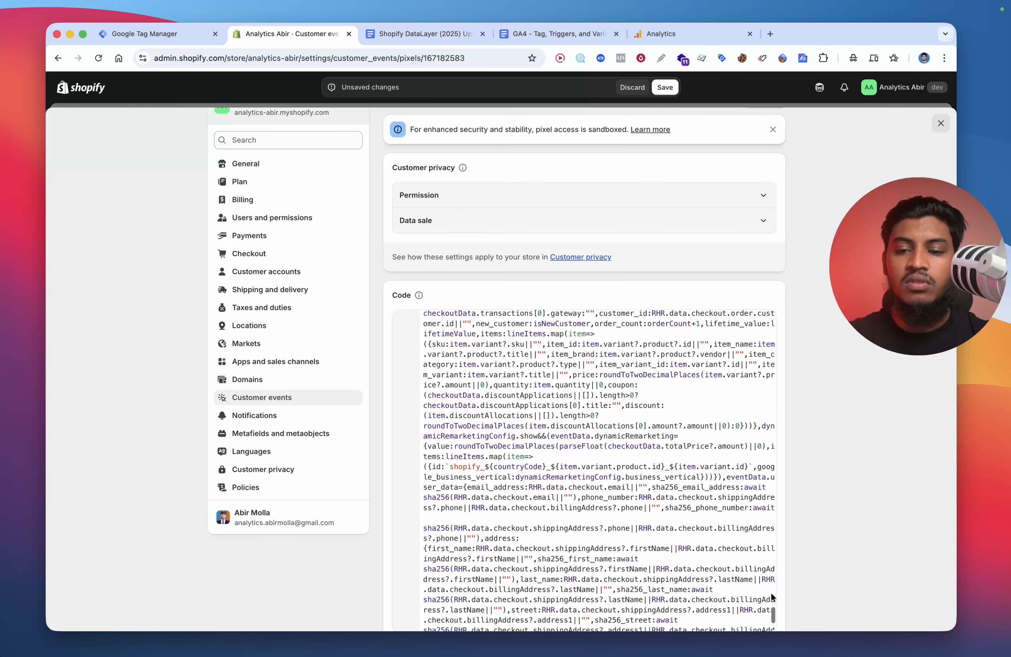
pyautogui.moveTo(775, 622); pyautogui.dragTo(766, 350)
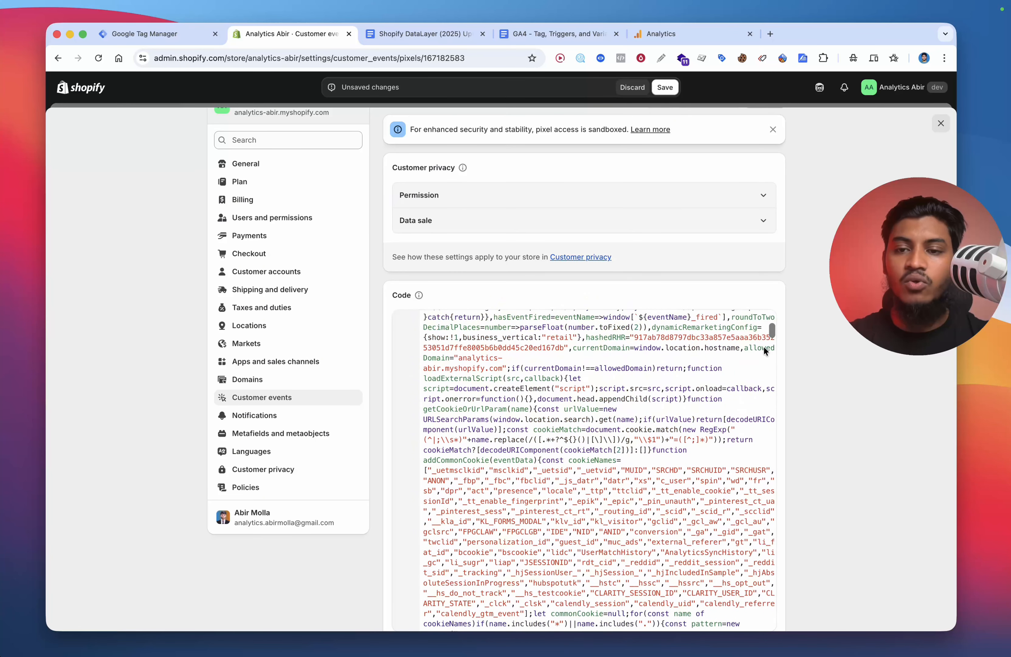
pyautogui.scroll(8, 763, 342)
pyautogui.scroll(1, 522, 335)
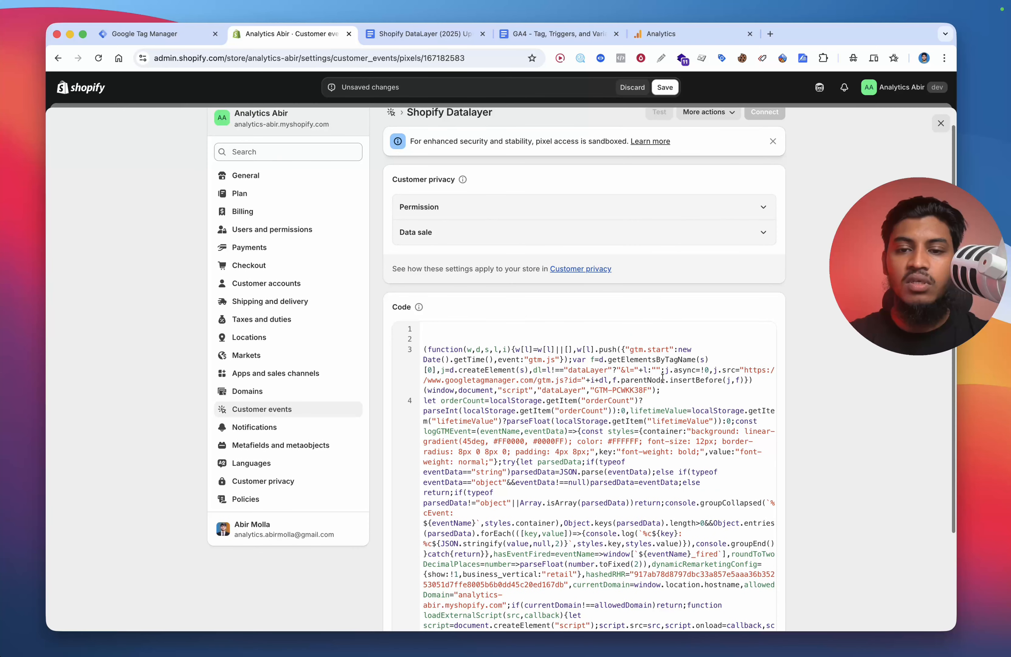
pyautogui.doubleClick(632, 390)
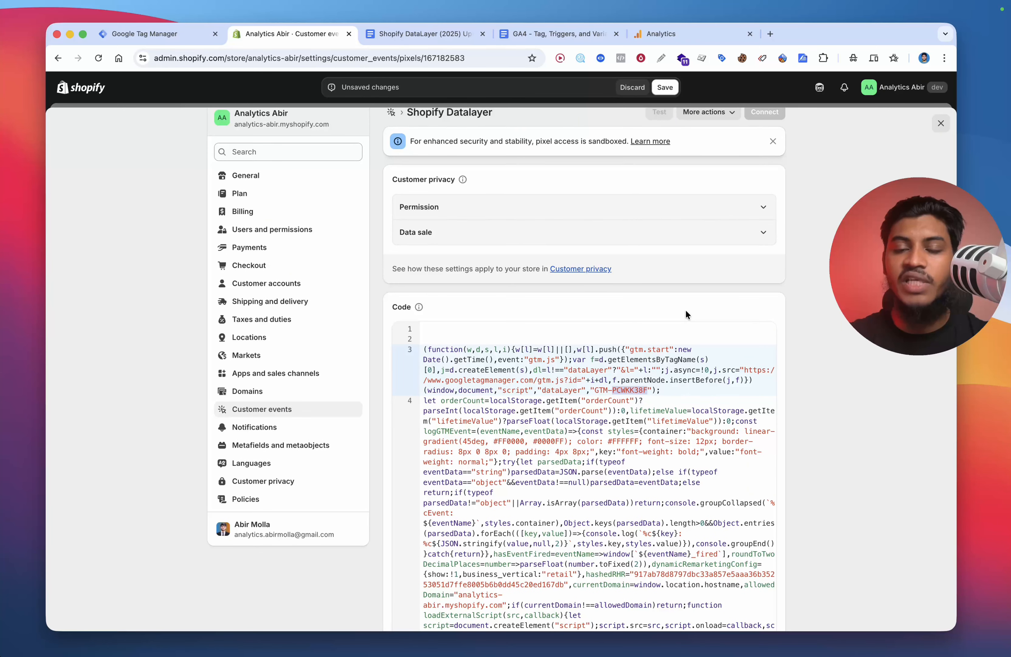
pyautogui.click(427, 339)
pyautogui.press('BackSpace')
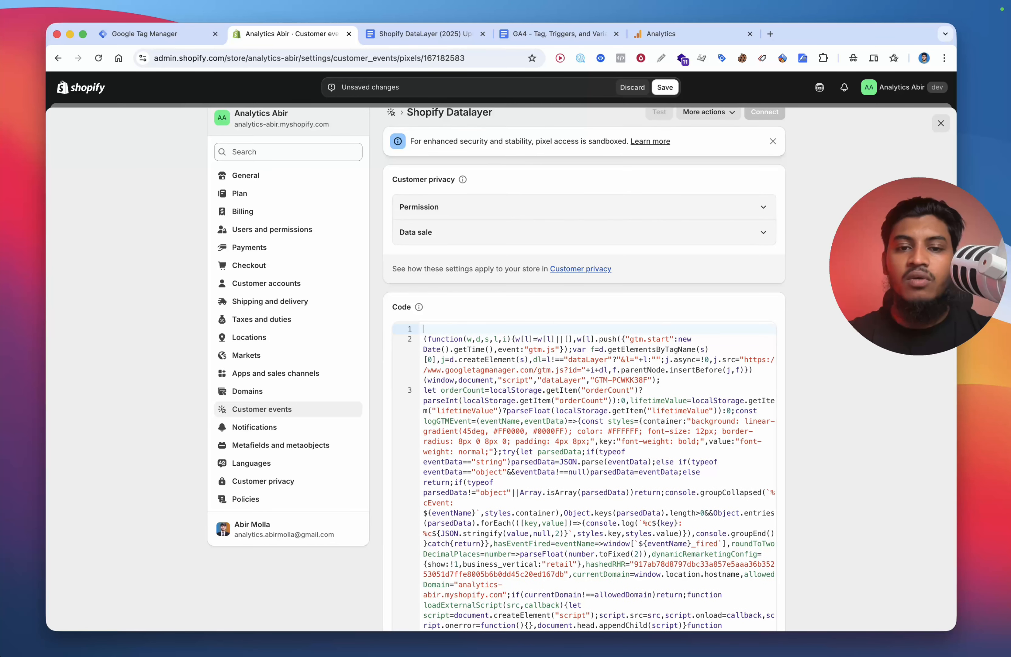
# Step: Set data sale to 'Data collected does not qualify as data sale', permission to Not required, and save
pyautogui.click(445, 242)
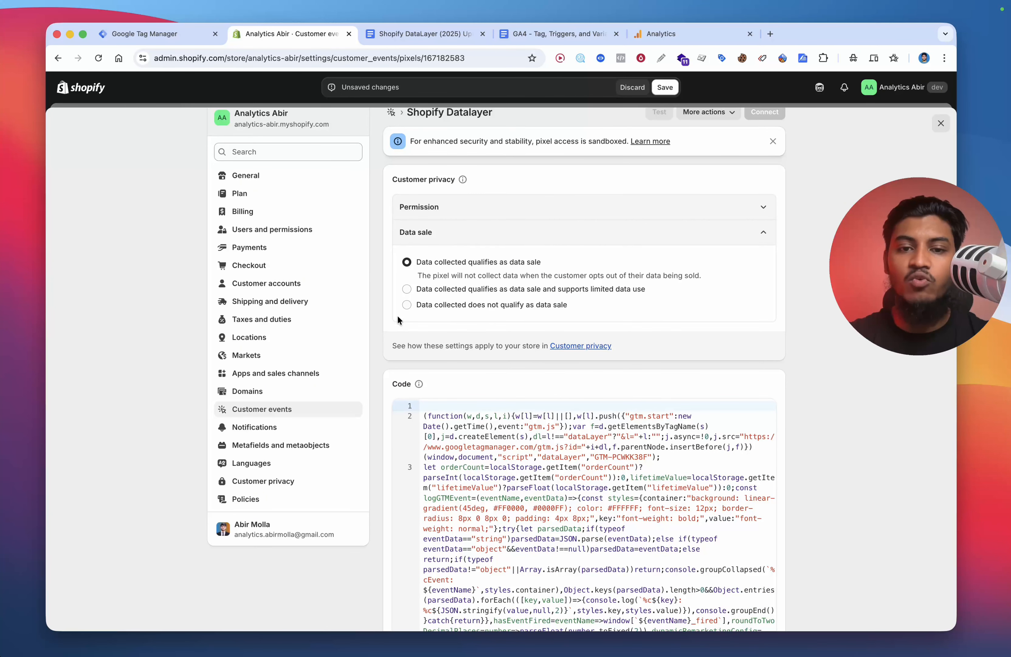
pyautogui.click(515, 306)
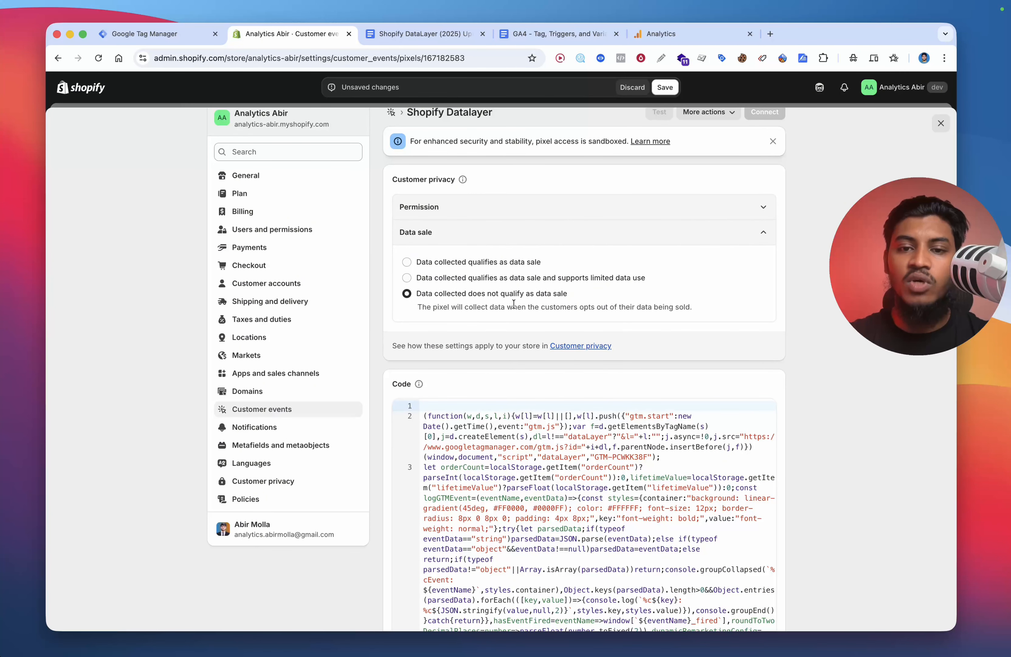
pyautogui.click(469, 209)
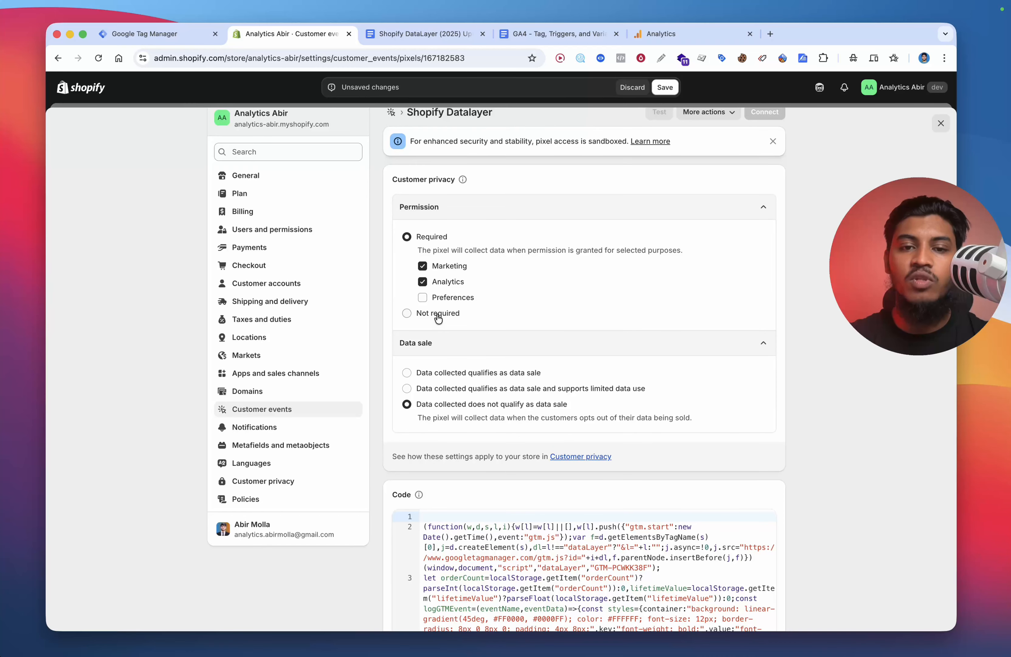
pyautogui.click(437, 313)
pyautogui.click(666, 87)
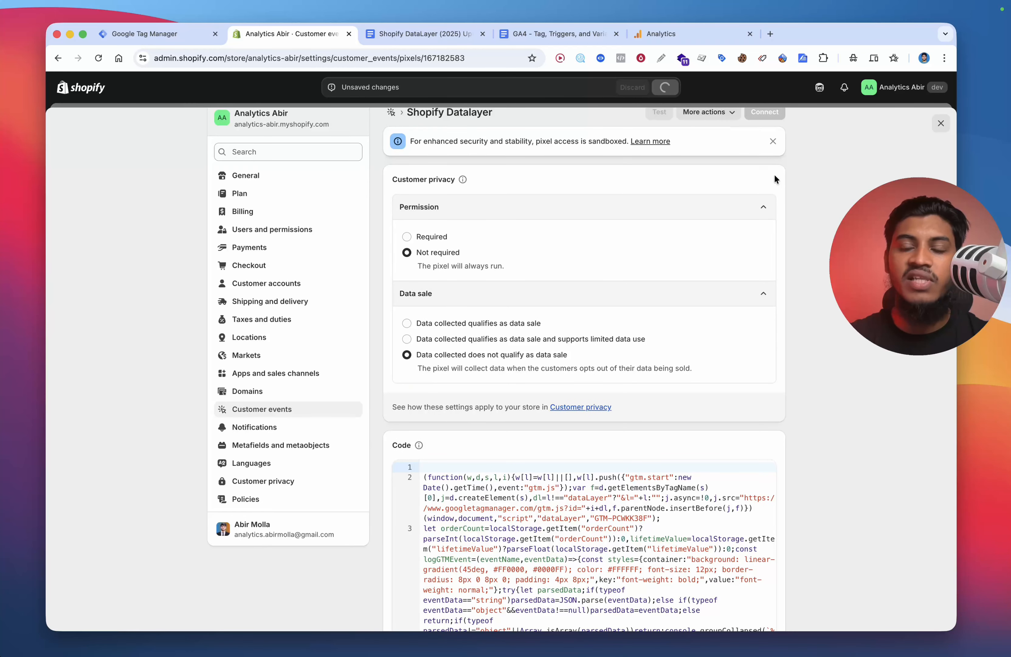
# Step: Connect the pixel to the store and launch a test of it
pyautogui.click(765, 134)
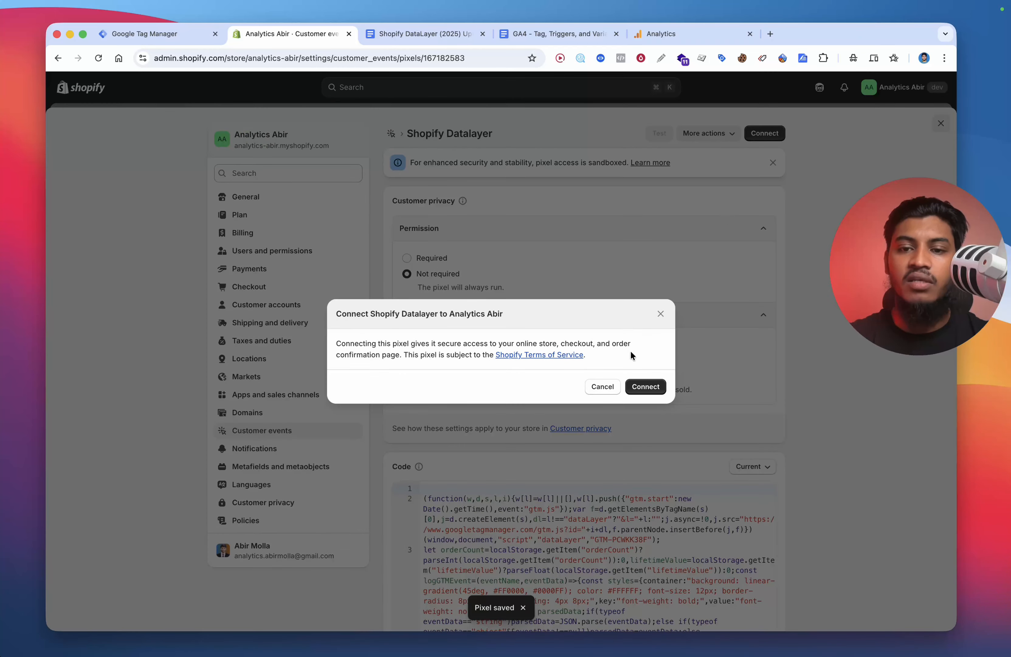
pyautogui.click(644, 386)
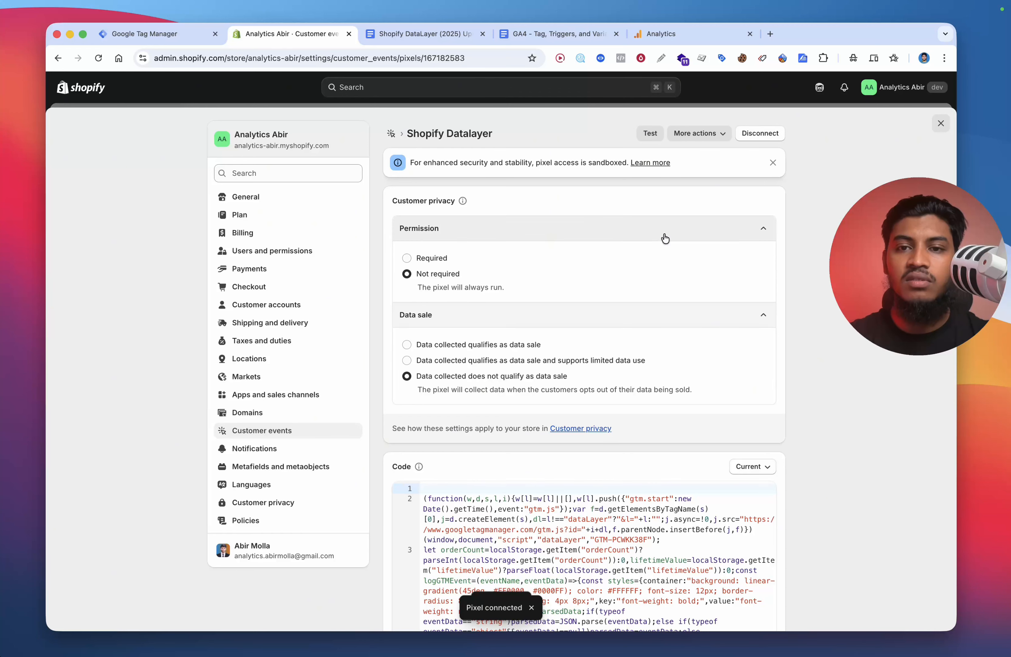
pyautogui.click(652, 132)
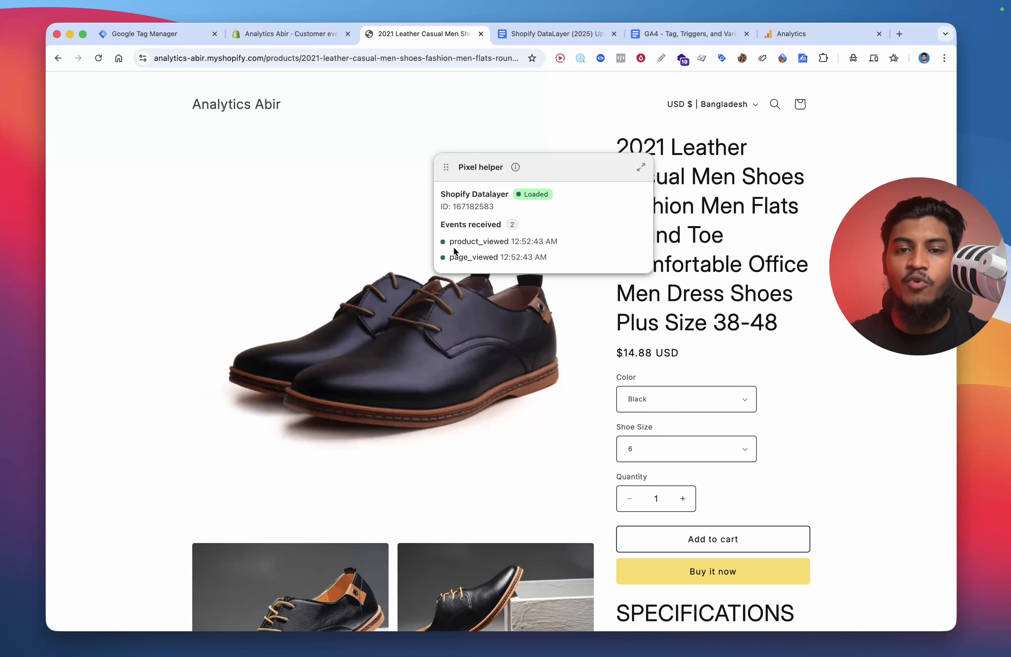
# Step: Inspect the product_viewed event data received by the pixel helper on the product page
pyautogui.click(486, 241)
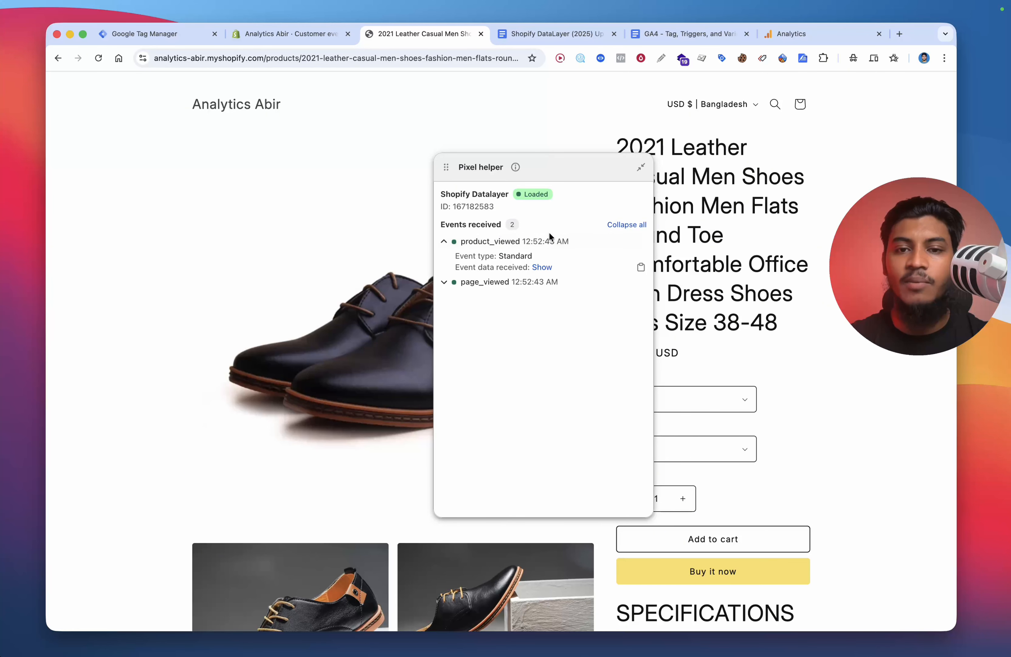
pyautogui.click(537, 268)
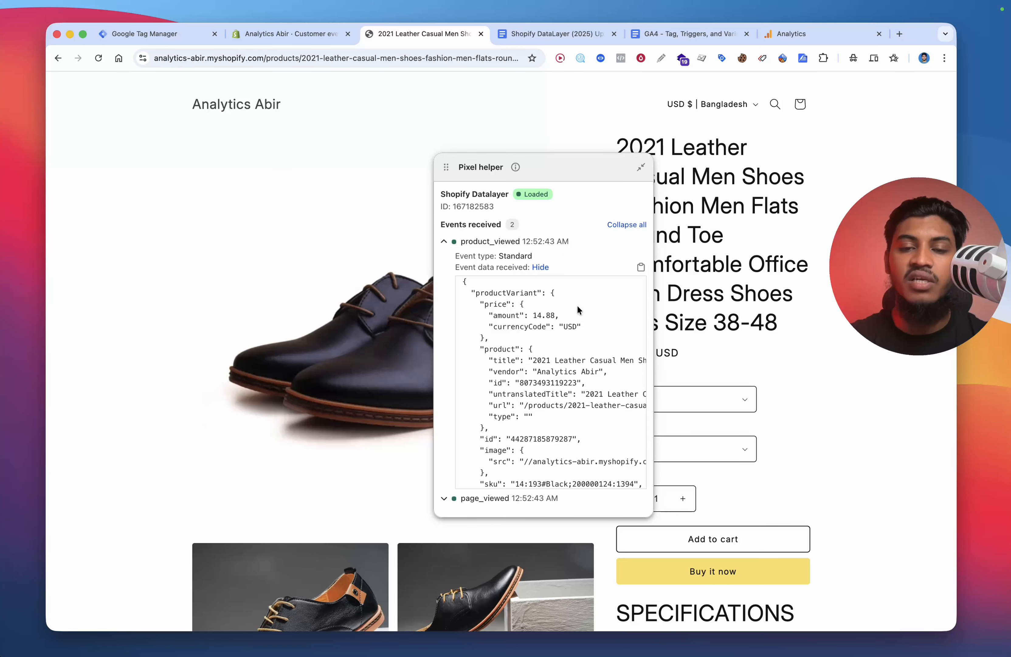
pyautogui.scroll(-2, 550, 303)
pyautogui.scroll(2, 529, 305)
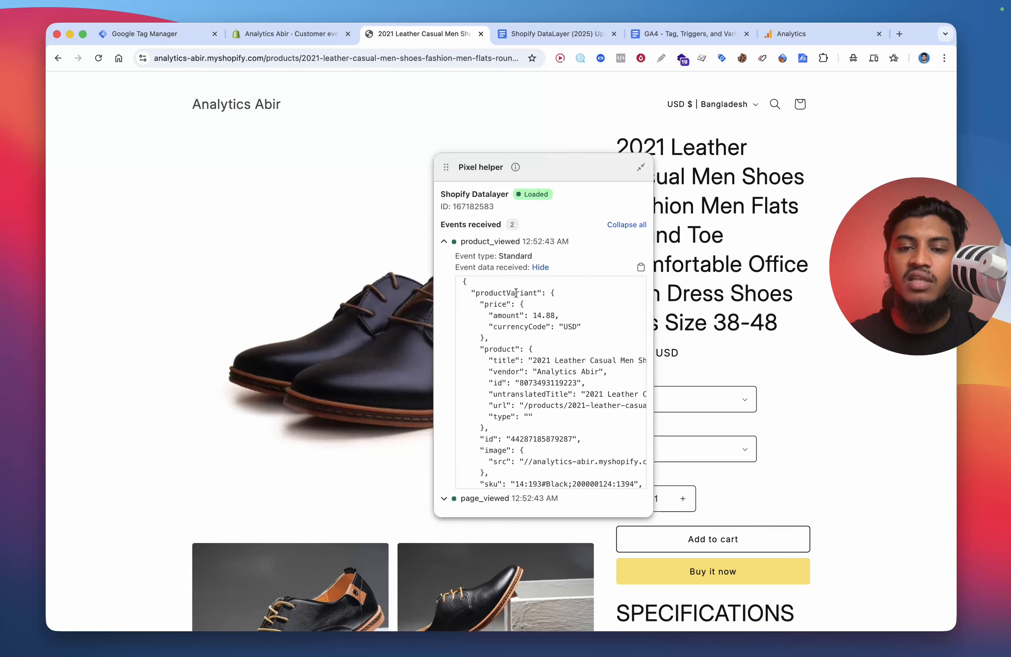
pyautogui.scroll(-2, 576, 372)
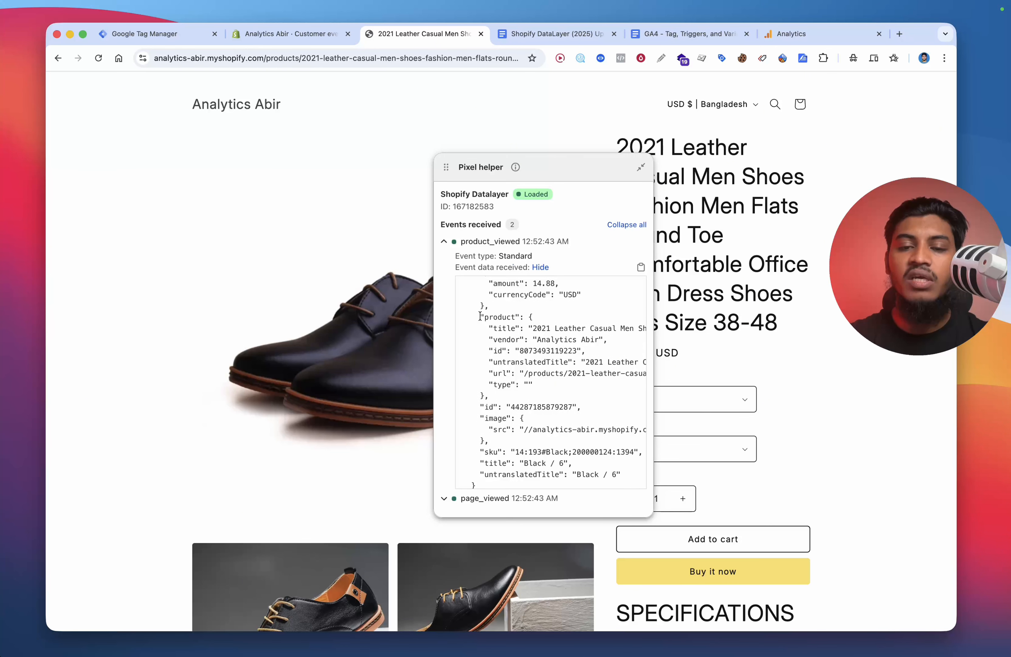
pyautogui.moveTo(480, 317)
pyautogui.mouseDown()
pyautogui.moveTo(502, 362)
pyautogui.moveTo(482, 317)
pyautogui.mouseUp()
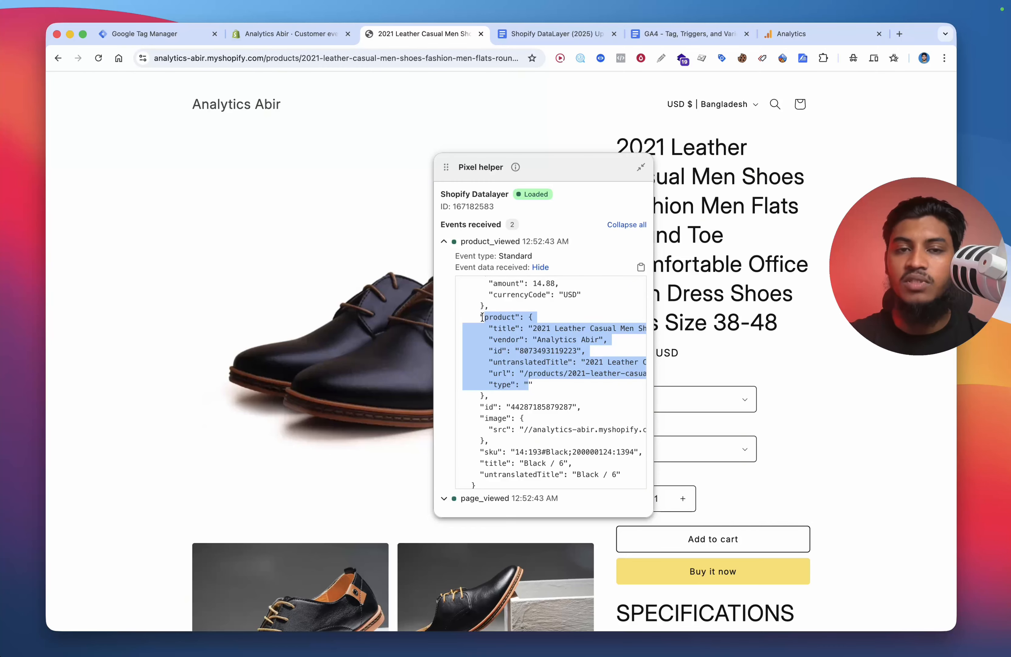
# Step: Close the test storefront tab and exit the pixel settings
pyautogui.click(534, 146)
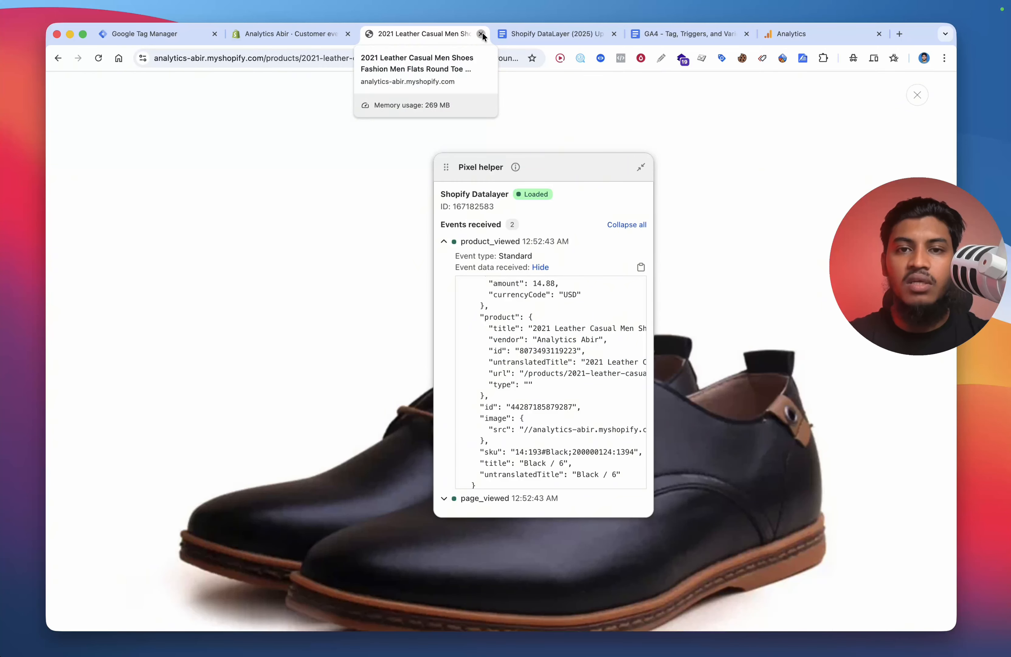
pyautogui.click(481, 34)
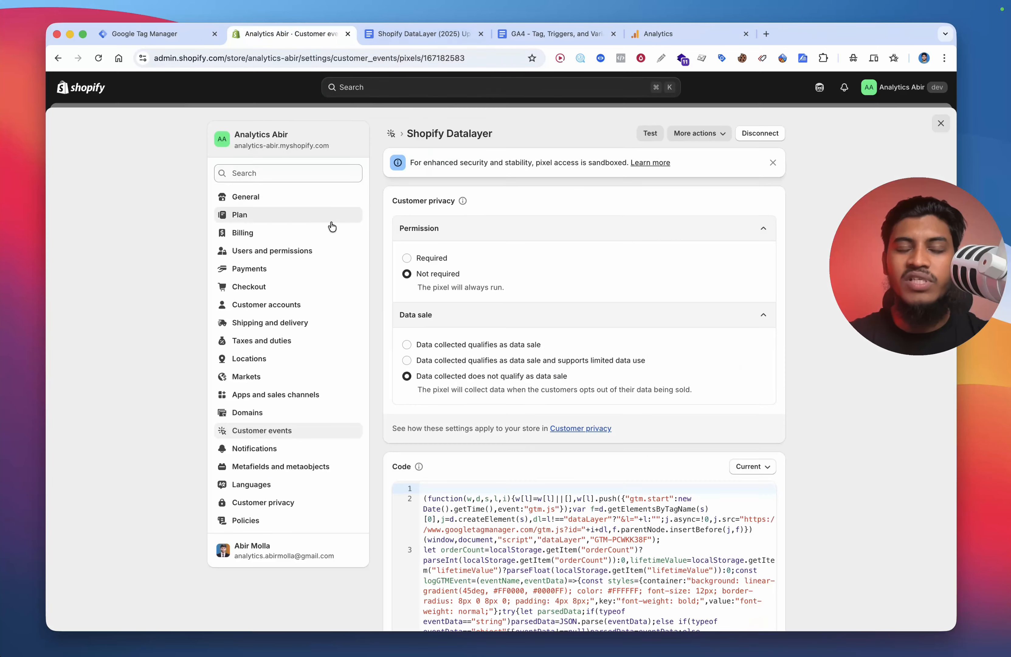
pyautogui.click(939, 124)
# Step: Close the DataLayer document and review the GA4 triggers list and parameters document
pyautogui.click(443, 34)
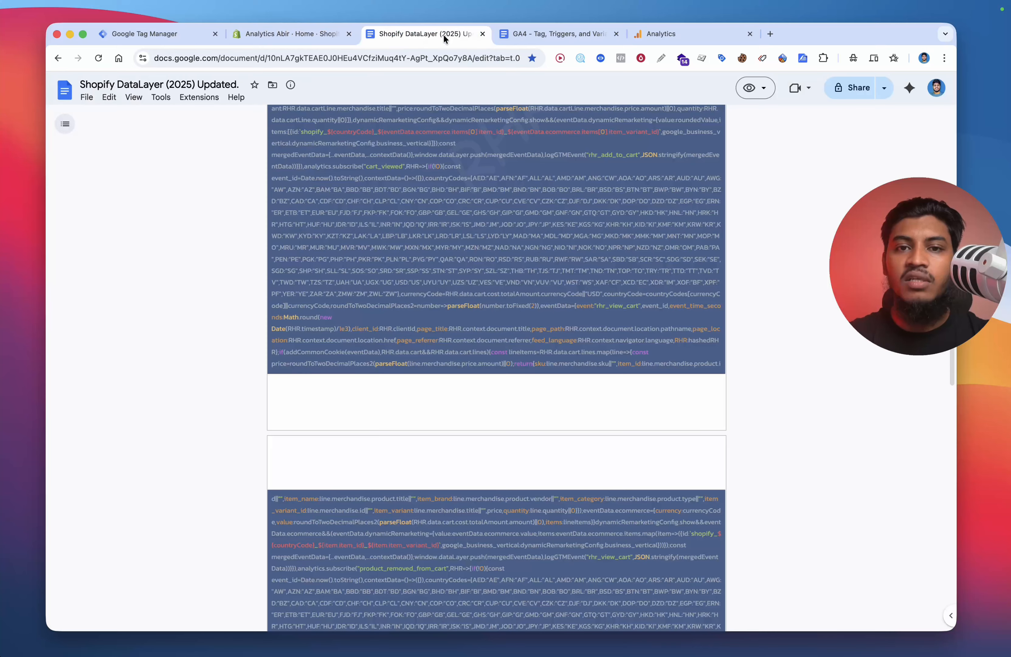
pyautogui.click(482, 34)
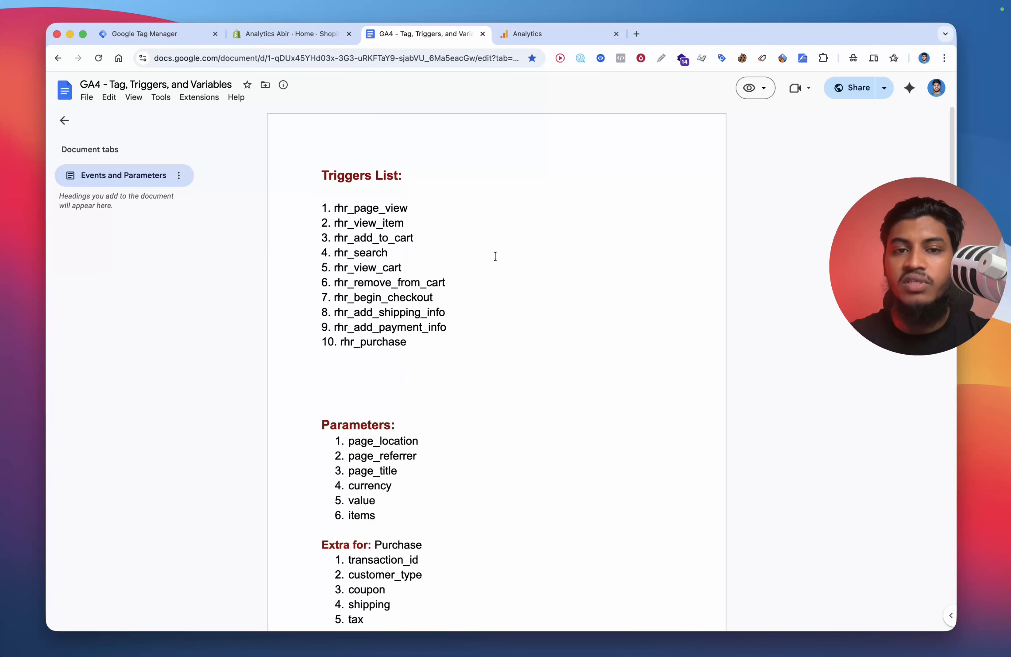
pyautogui.scroll(-6, 496, 256)
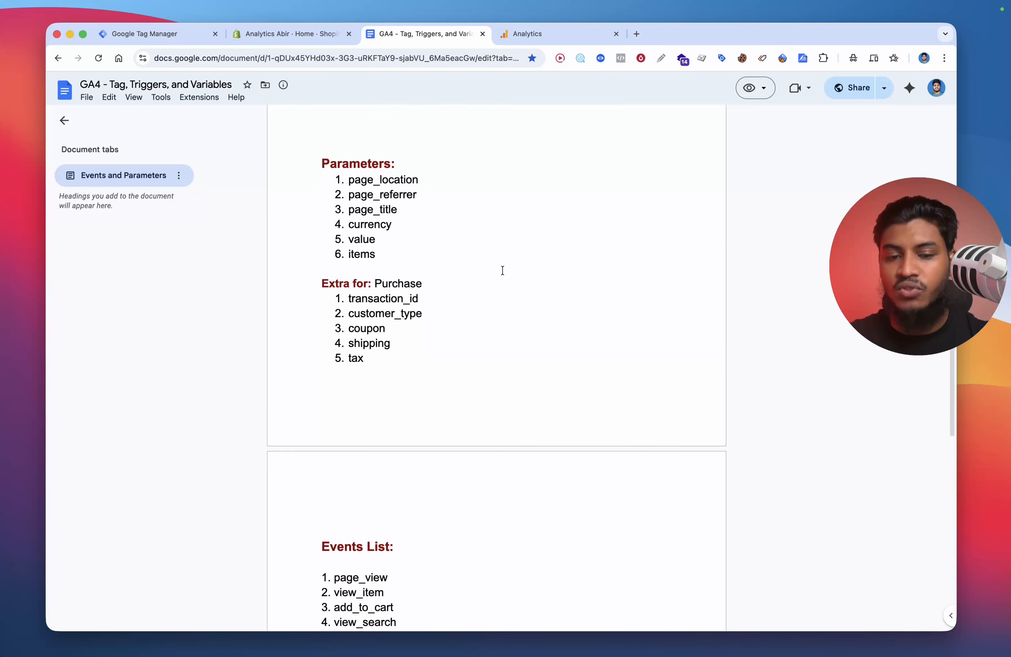
pyautogui.scroll(-6, 502, 270)
pyautogui.scroll(12, 499, 269)
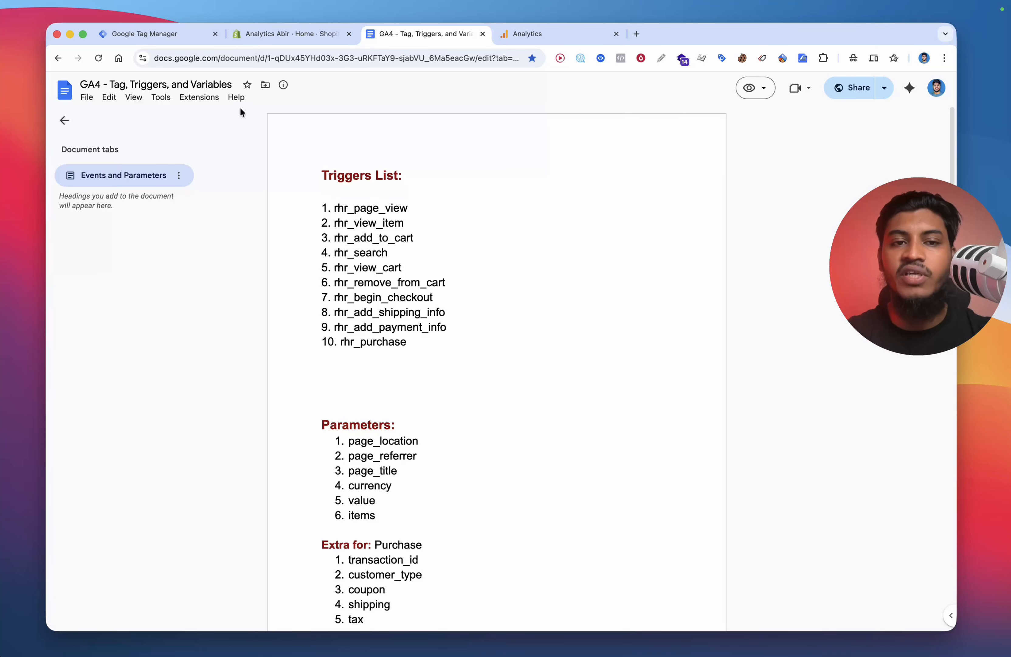
pyautogui.click(160, 41)
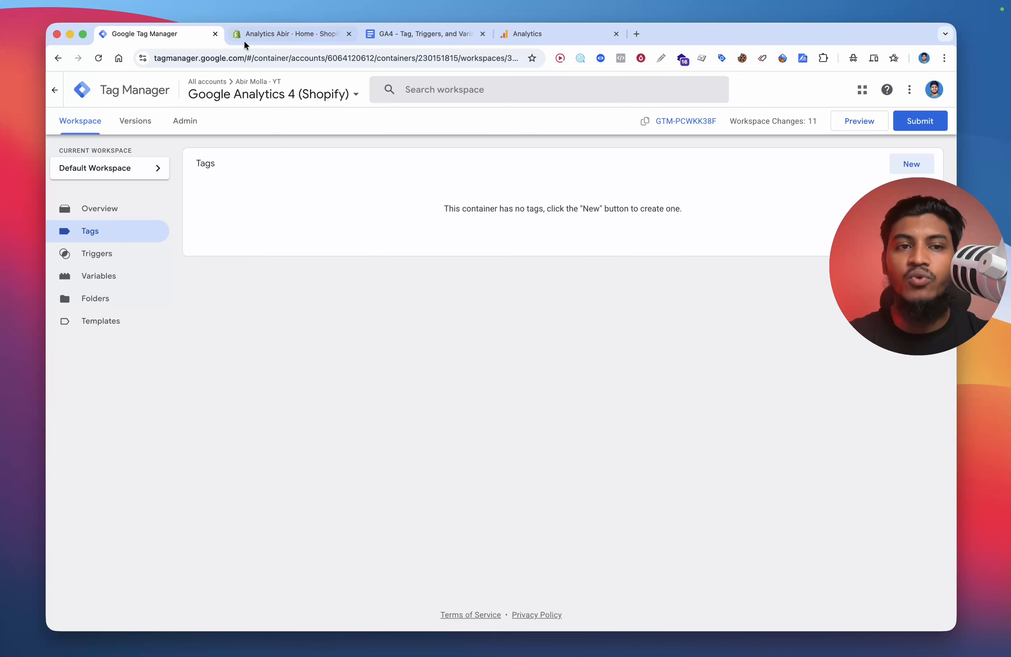
pyautogui.click(106, 259)
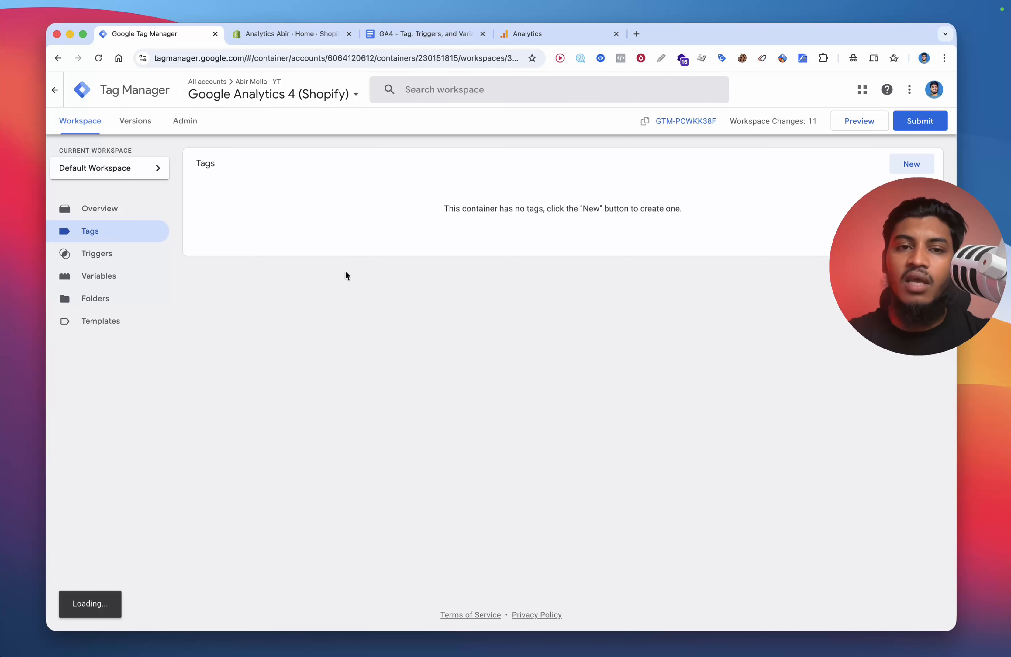
pyautogui.click(299, 30)
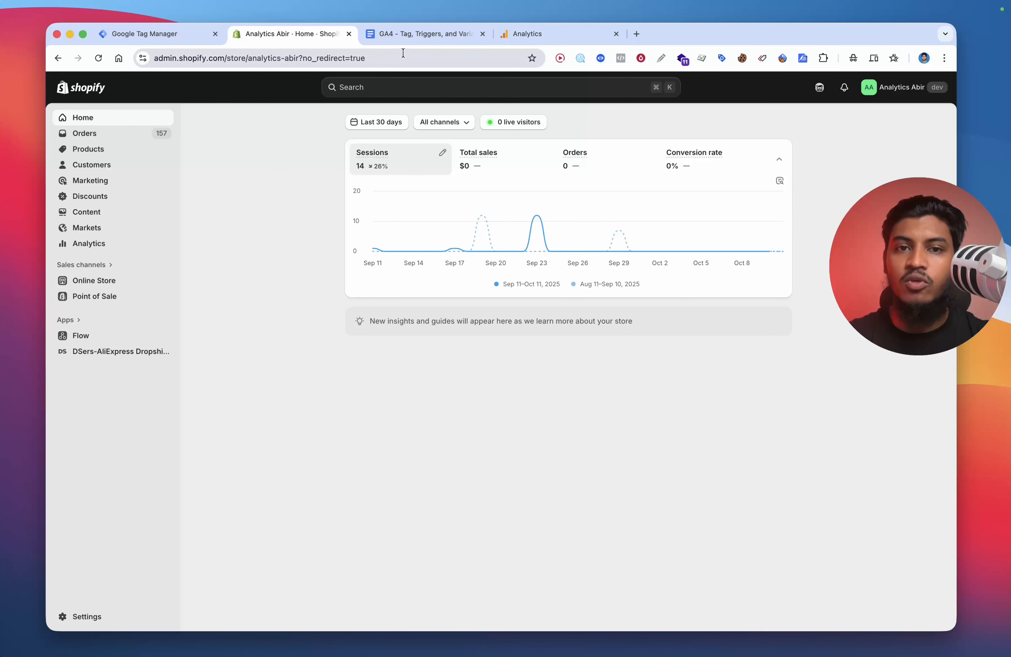
# Step: Highlight the triggers list in the GA4 document and return to the Tag Manager triggers
pyautogui.click(400, 41)
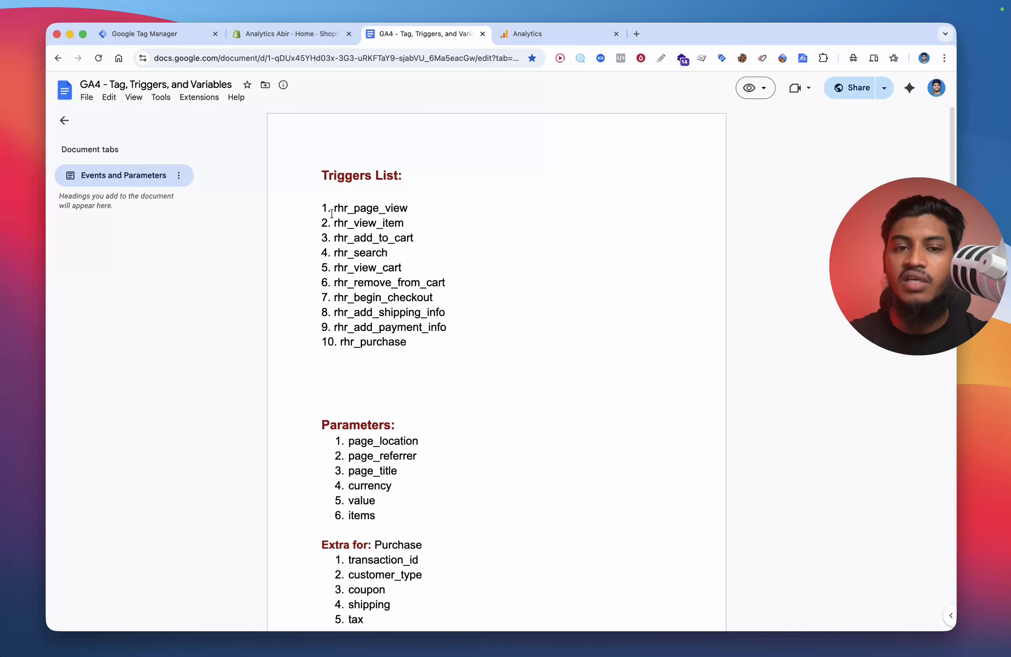
pyautogui.moveTo(332, 213); pyautogui.dragTo(458, 337)
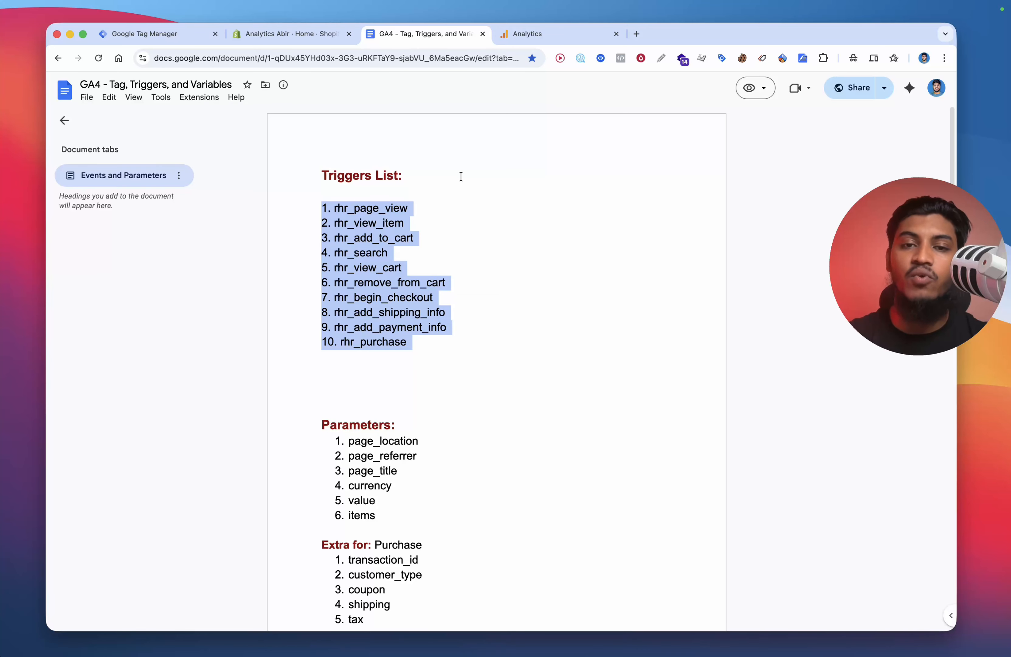
pyautogui.scroll(-5, 531, 303)
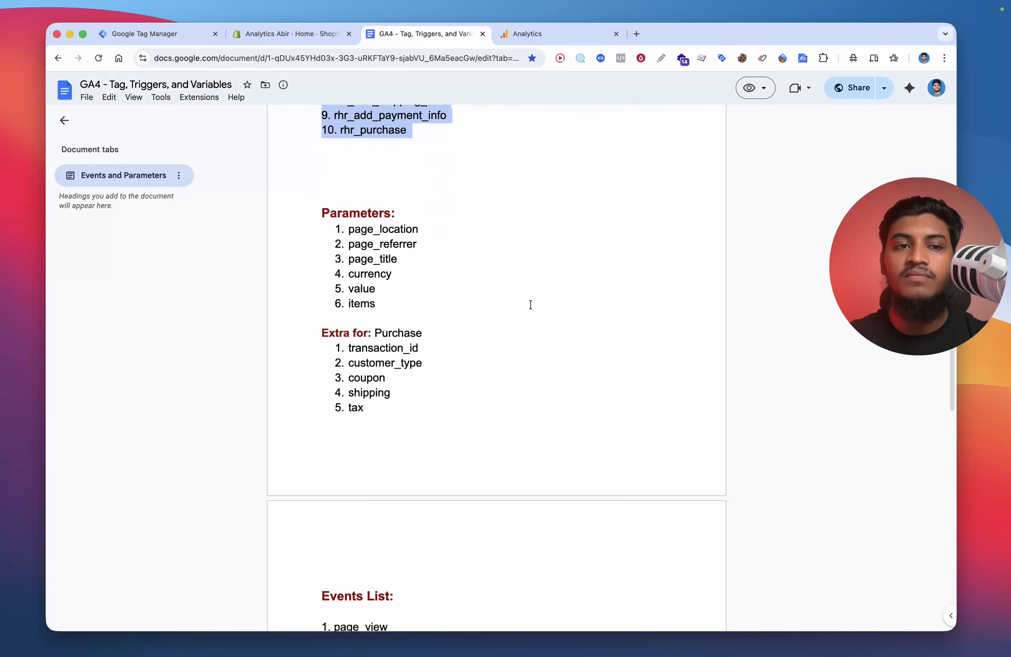
pyautogui.click(145, 34)
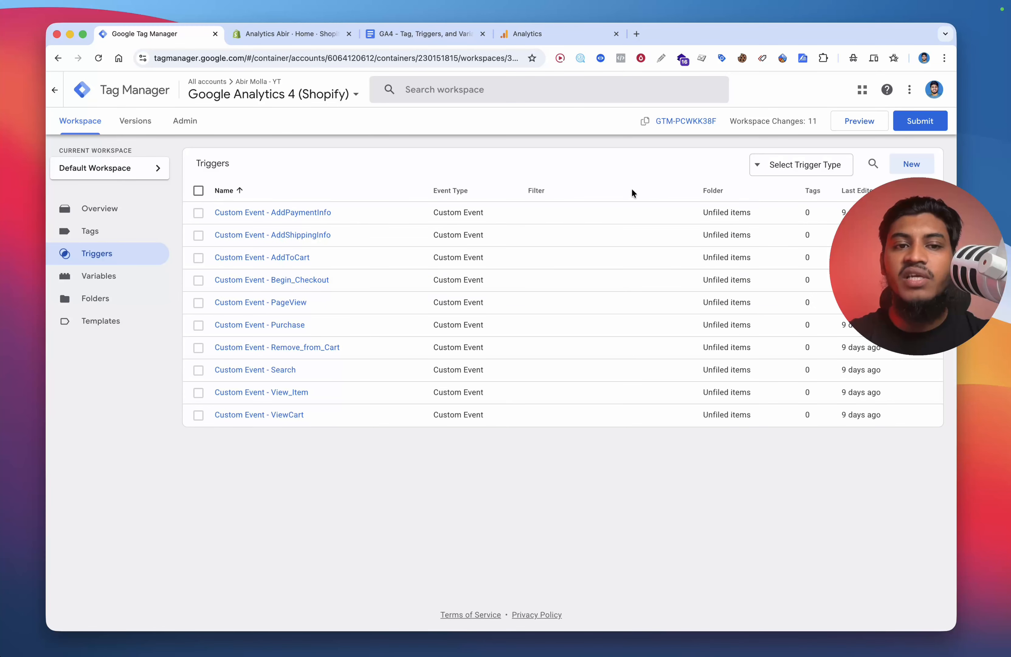
pyautogui.click(900, 164)
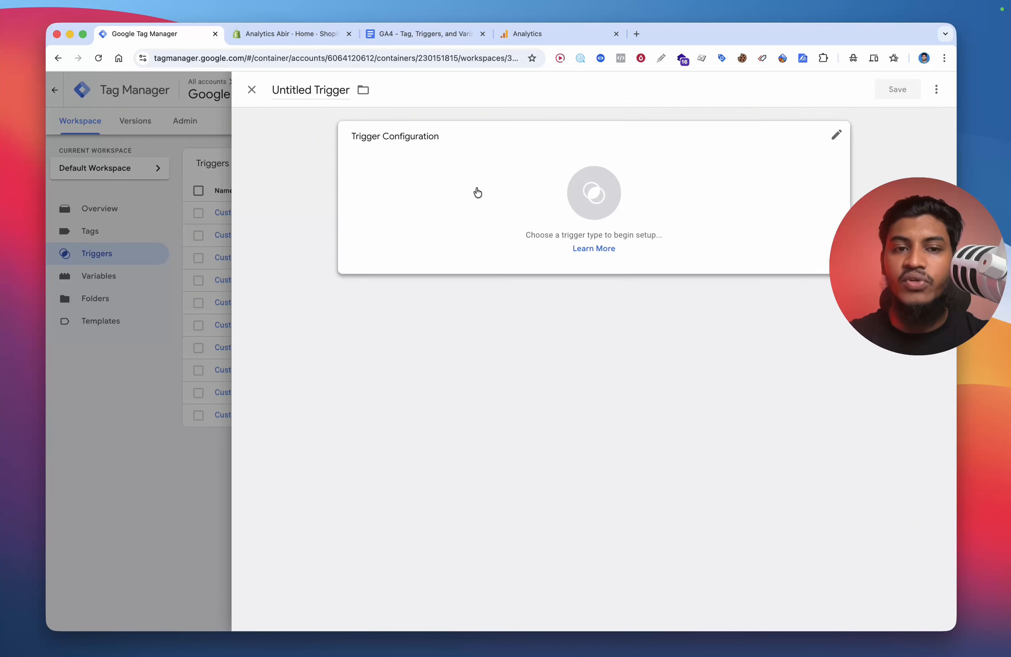
pyautogui.click(429, 204)
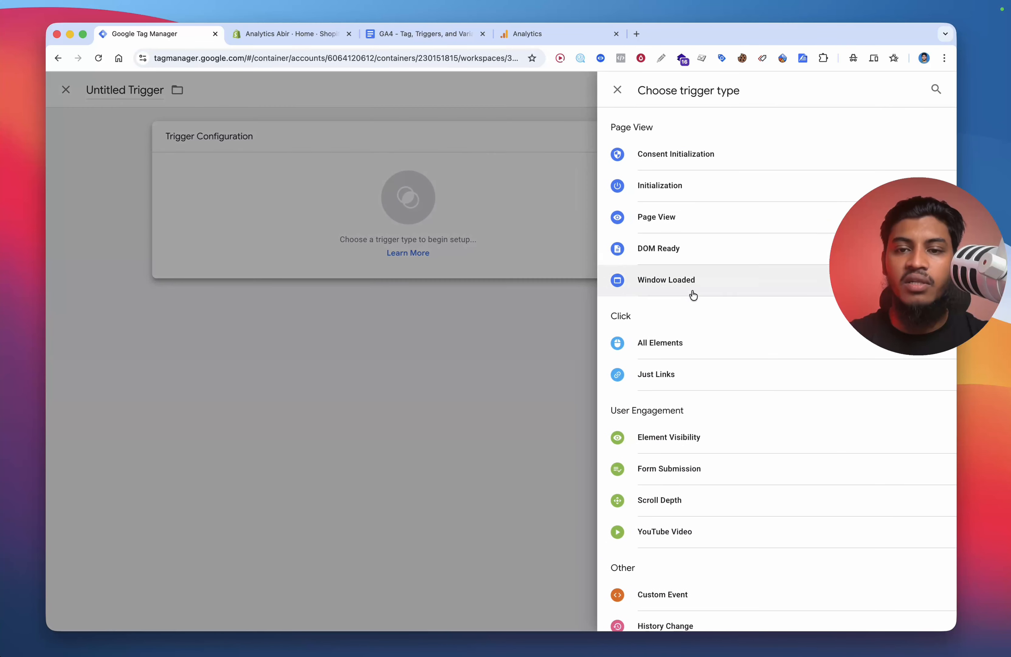
pyautogui.click(654, 593)
pyautogui.click(373, 248)
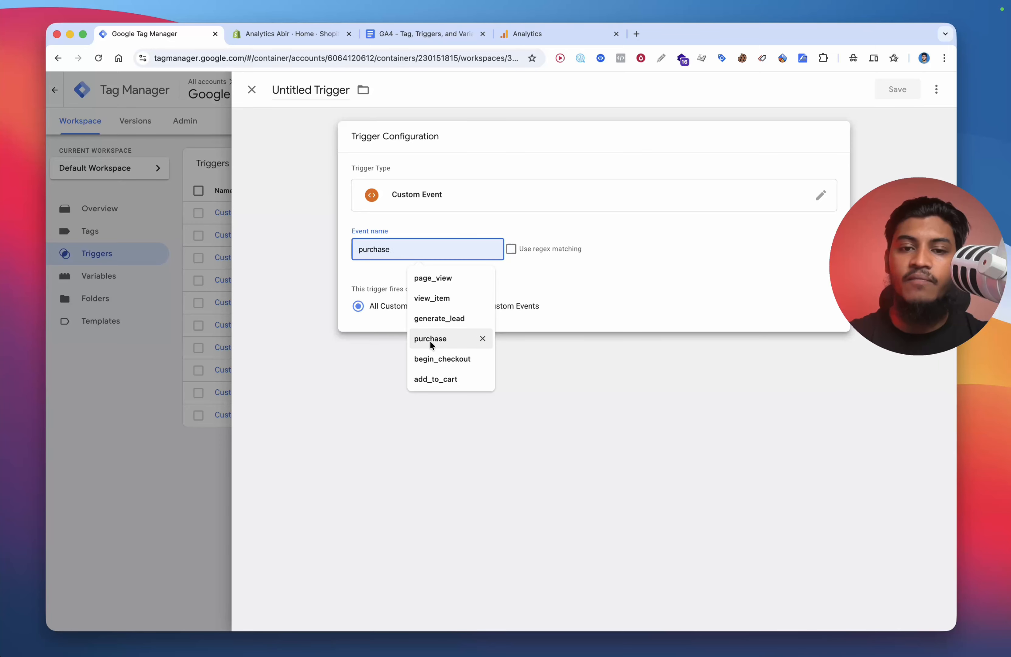
pyautogui.click(435, 298)
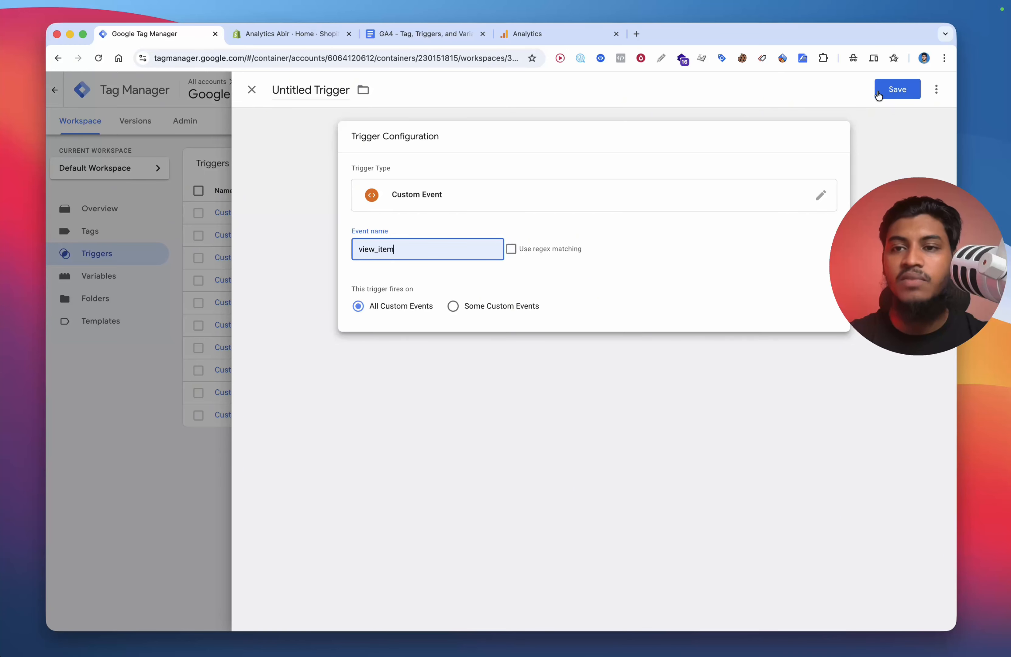
pyautogui.click(878, 94)
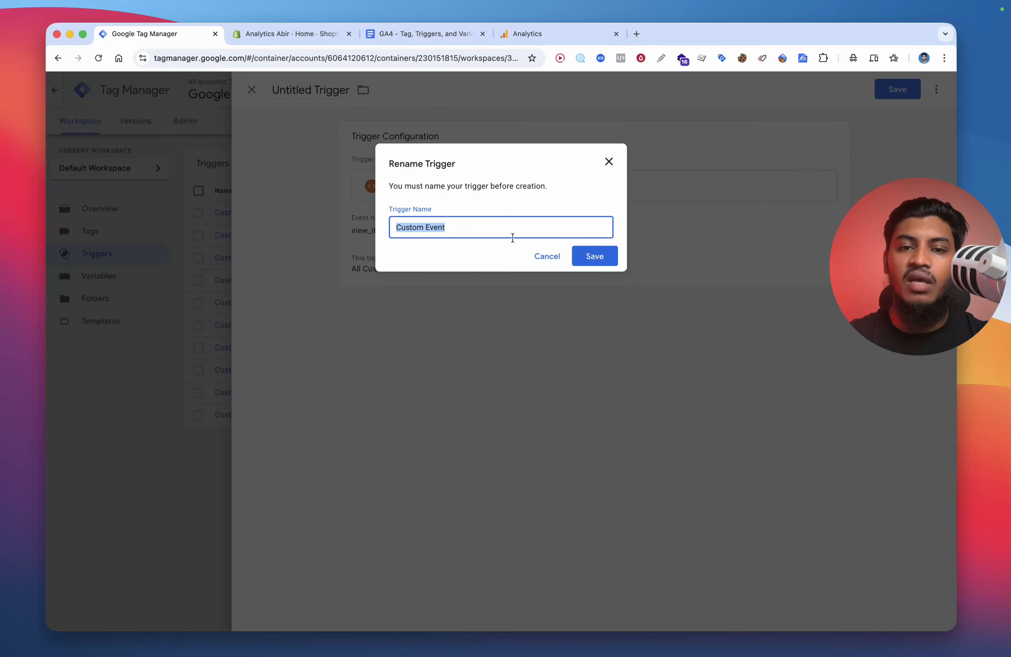
pyautogui.click(547, 256)
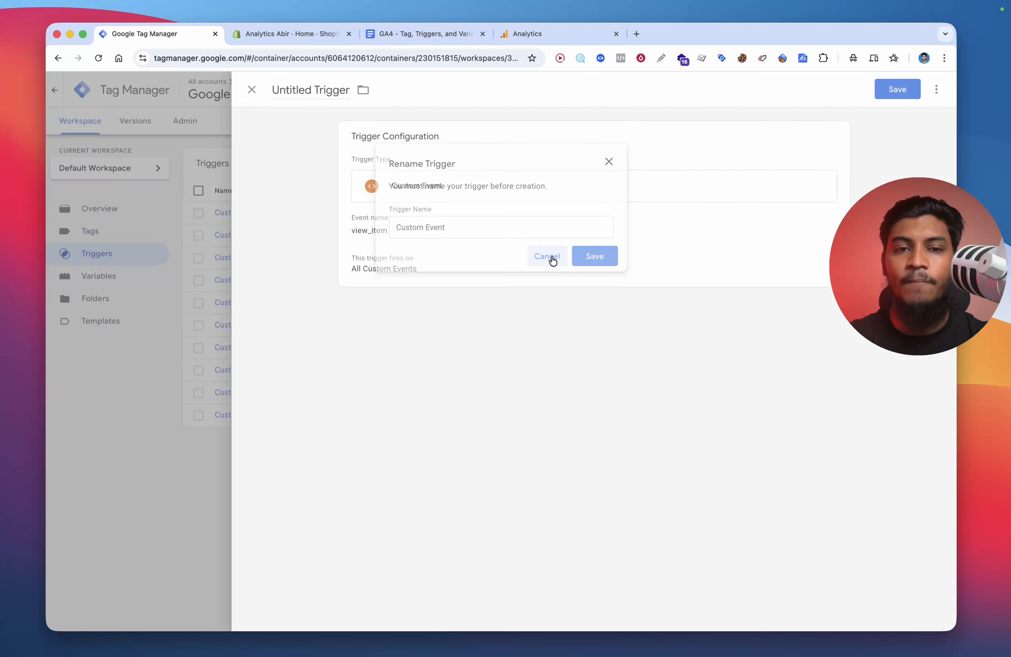
pyautogui.click(248, 86)
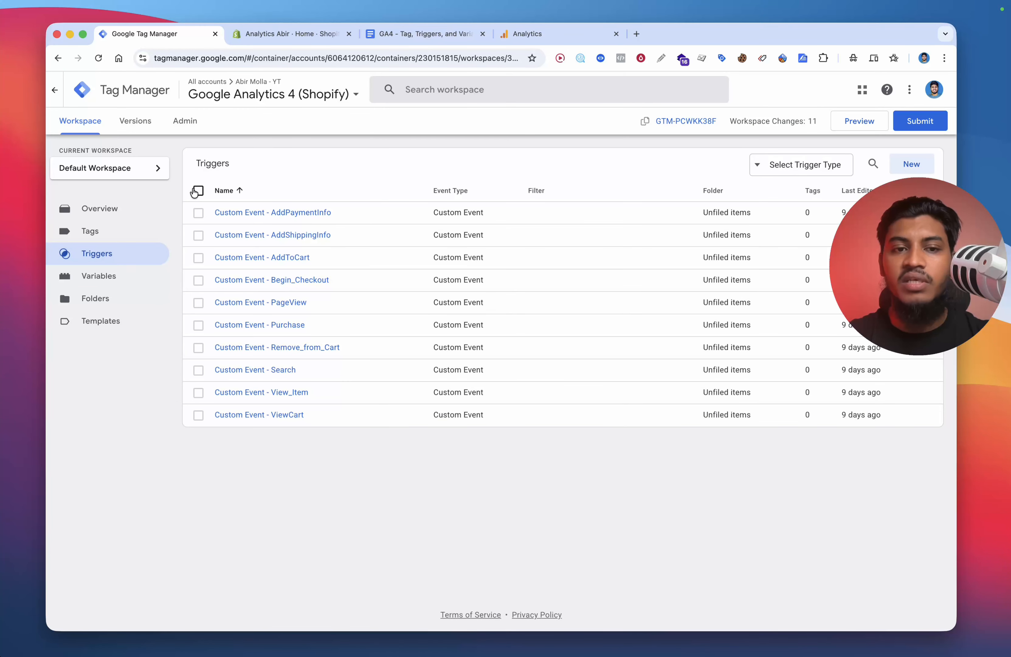
# Step: Open the user-defined variables list in the Tag Manager workspace
pyautogui.click(198, 191)
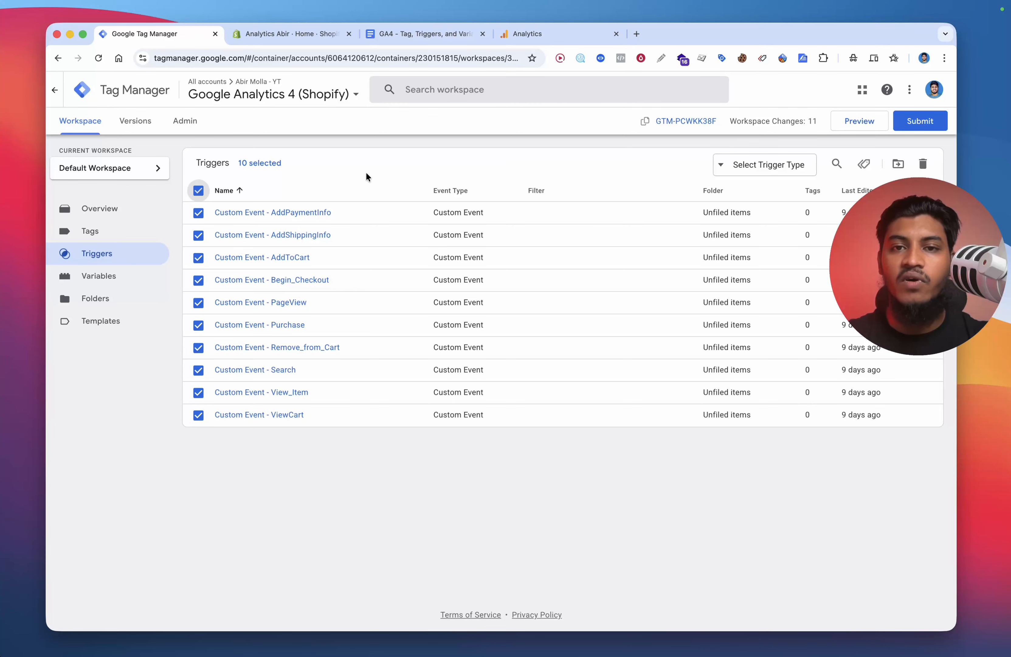
pyautogui.click(198, 191)
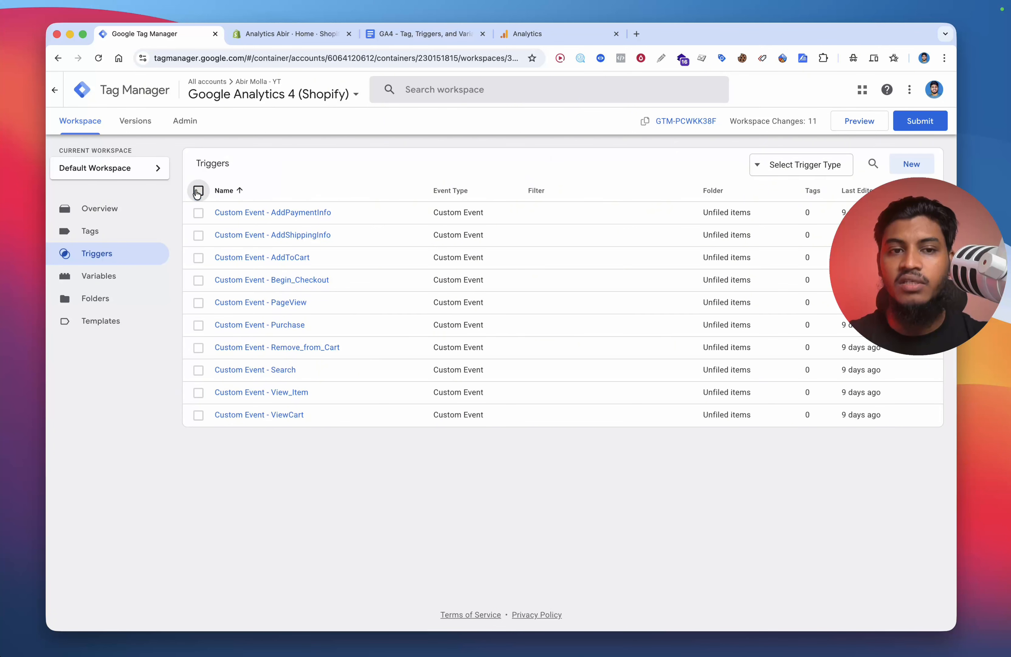
pyautogui.click(131, 273)
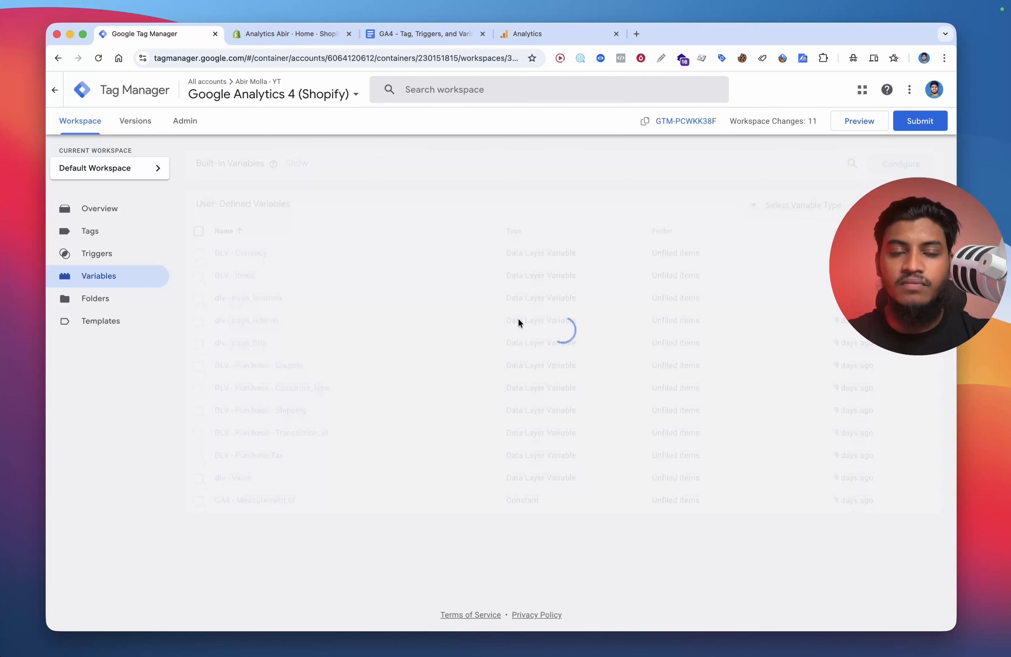
# Step: Open the online store and go to the 2021 Leather Casual Men Shoes product page
pyautogui.click(262, 29)
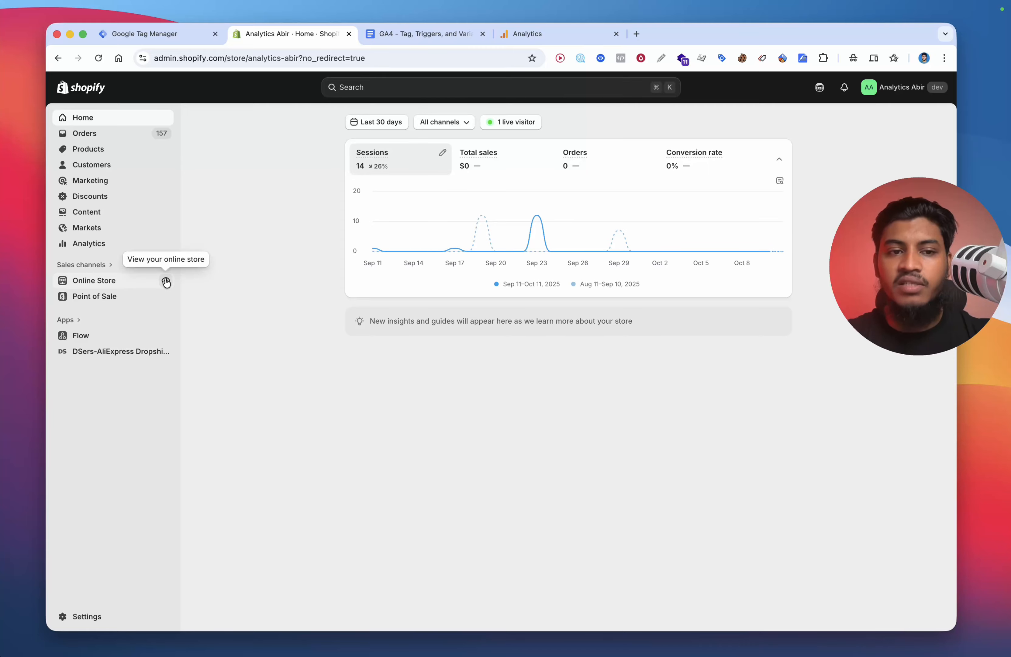
pyautogui.click(163, 281)
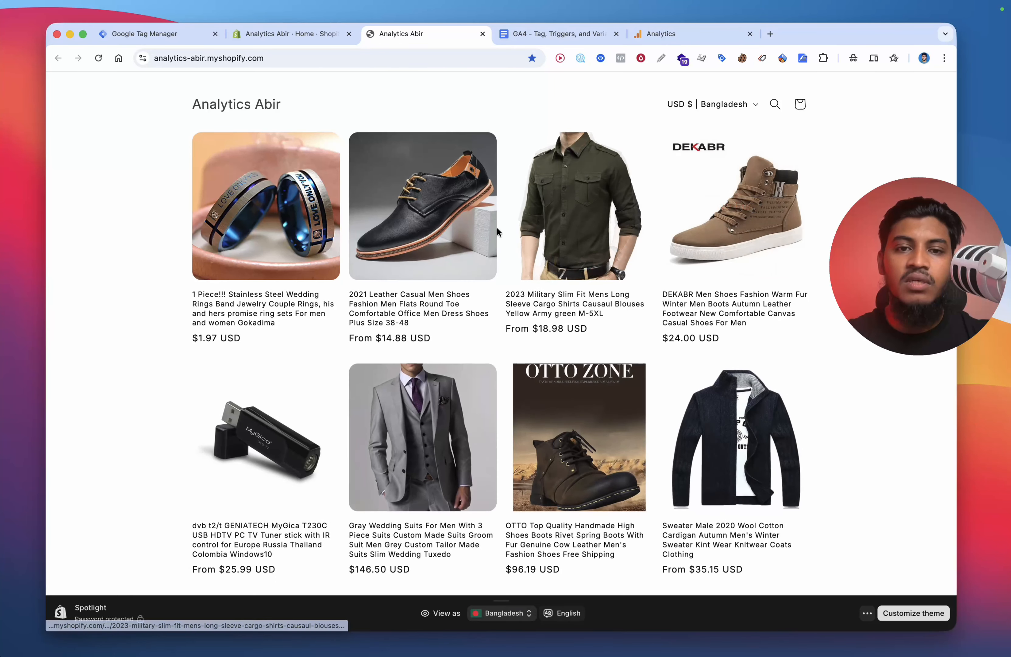
pyautogui.click(426, 234)
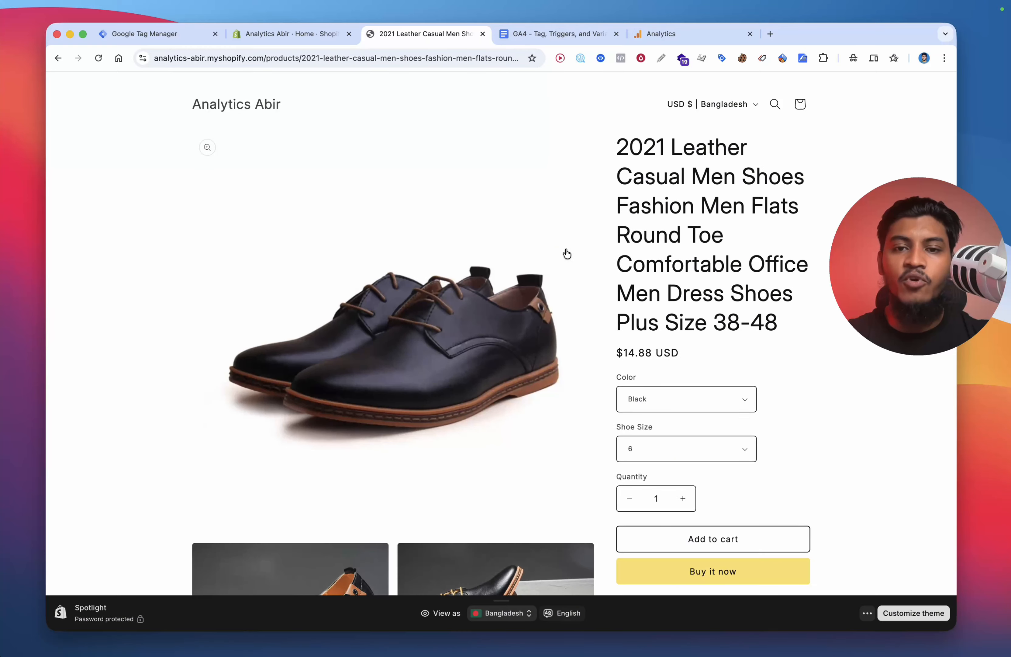
# Step: Open the browser developer console on the product page
pyautogui.rightClick(637, 247)
pyautogui.click(672, 458)
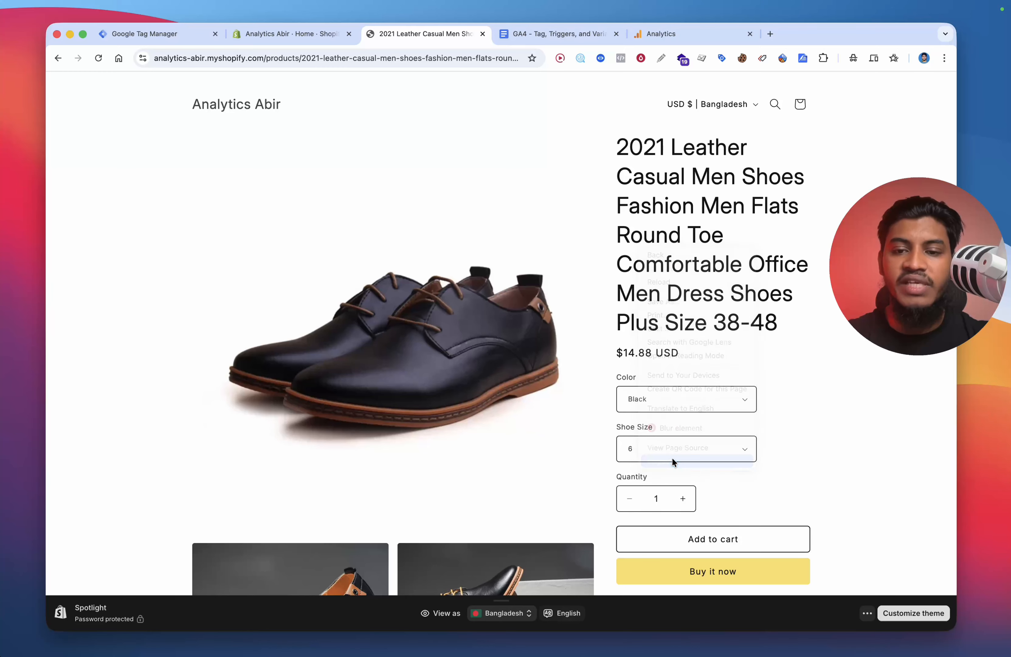
pyautogui.click(148, 310)
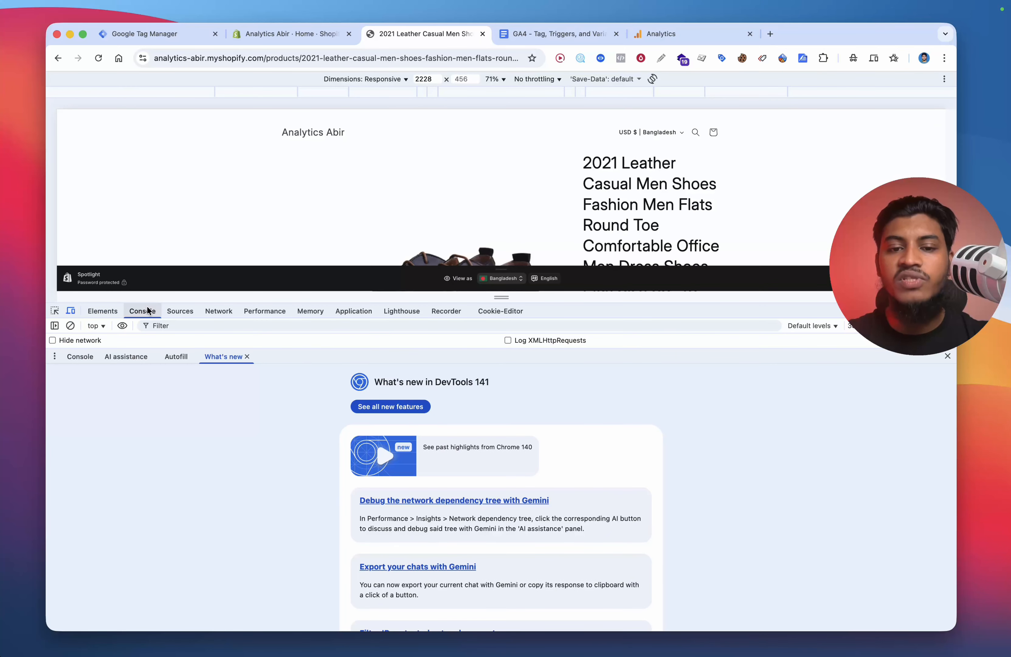
pyautogui.click(947, 356)
pyautogui.scroll(20, 202, 508)
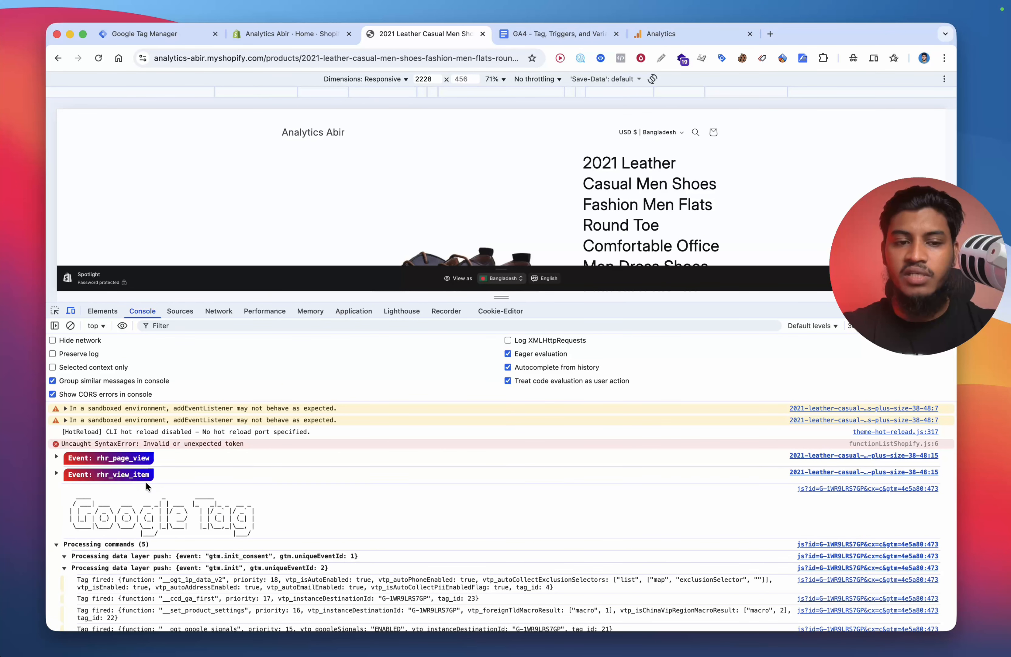
# Step: Inspect the rhr_view_item event's common_cookie and ecommerce data in the console
pyautogui.click(99, 475)
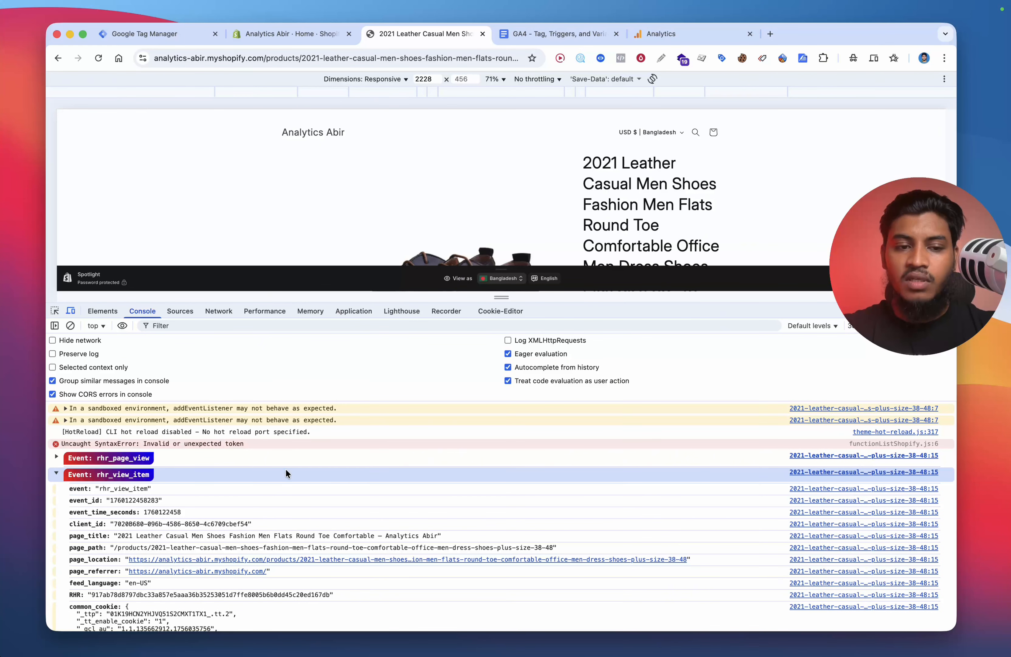
pyautogui.scroll(-5, 285, 469)
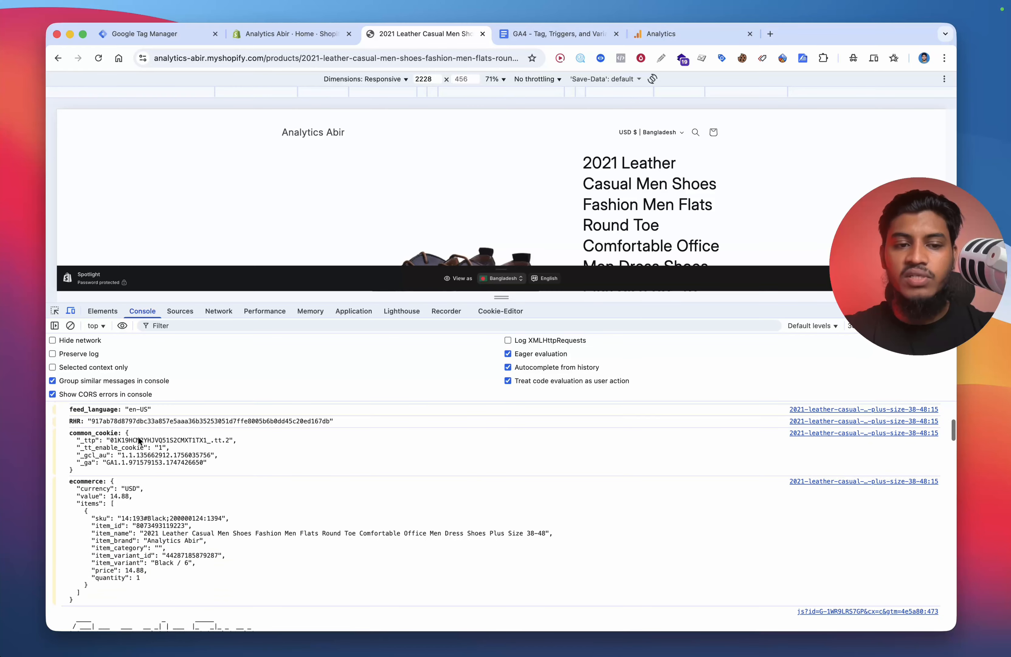
pyautogui.moveTo(70, 432); pyautogui.dragTo(227, 466)
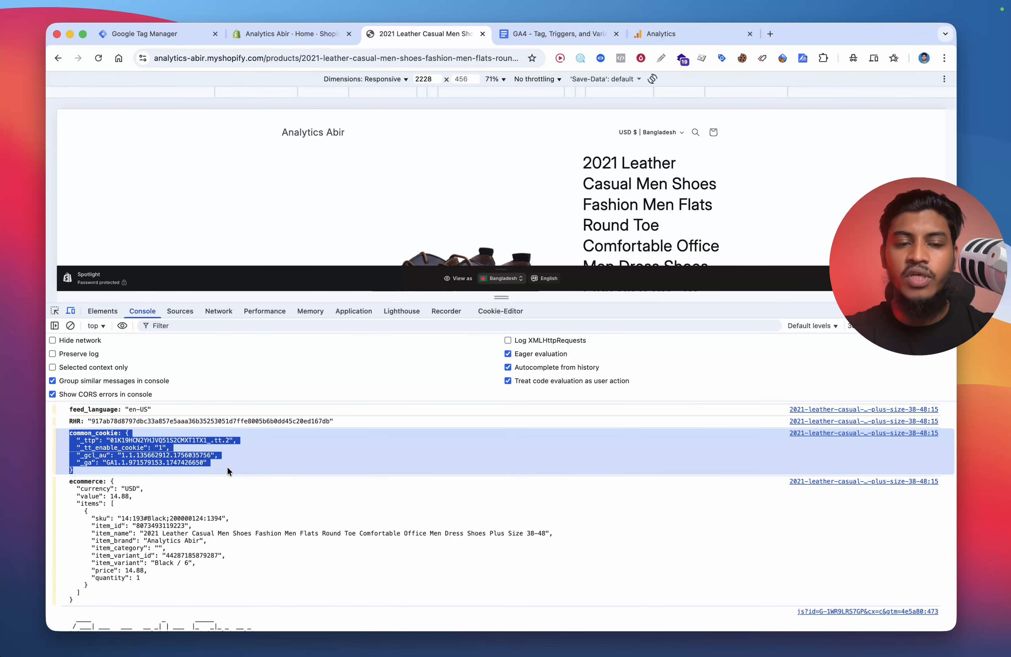
pyautogui.moveTo(70, 480); pyautogui.dragTo(137, 481)
pyautogui.scroll(-1, 138, 439)
pyautogui.click(133, 412)
pyautogui.scroll(1, 133, 412)
pyautogui.scroll(1, 132, 412)
pyautogui.moveTo(70, 442); pyautogui.dragTo(146, 474)
pyautogui.scroll(-2, 146, 474)
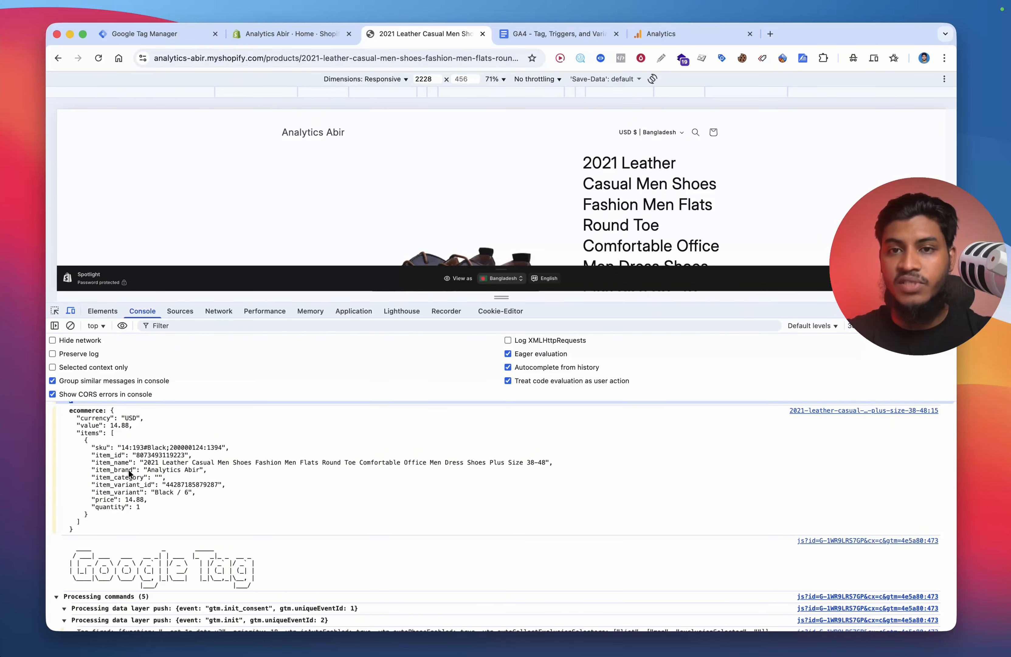
pyautogui.click(75, 436)
pyautogui.moveTo(75, 436); pyautogui.dragTo(124, 540)
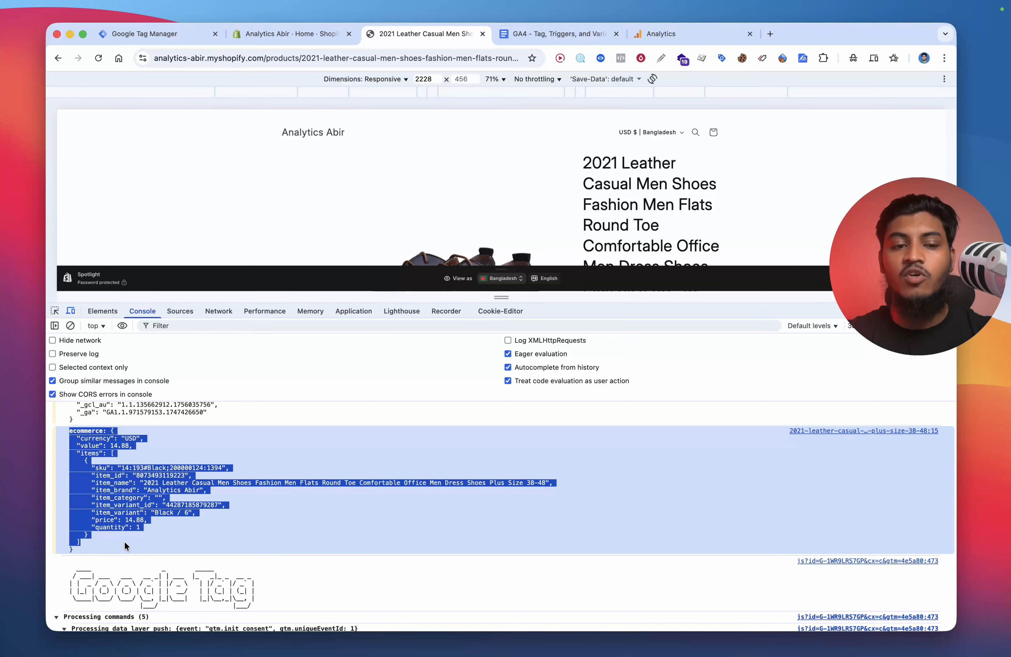
pyautogui.click(124, 541)
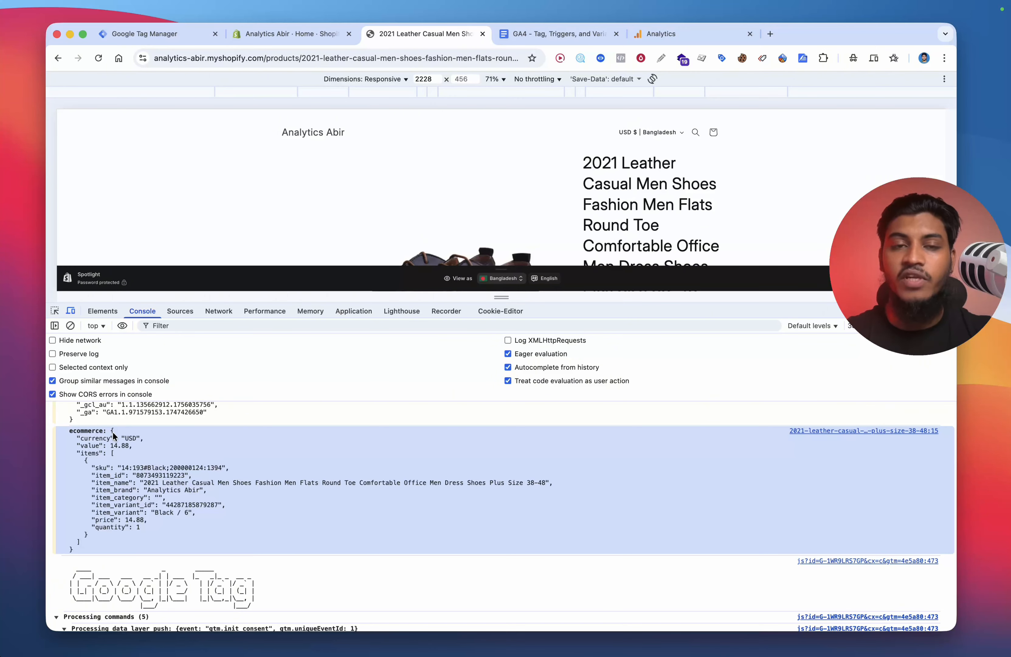
# Step: Create a new user-defined variable of type Data Layer Variable in Tag Manager
pyautogui.click(134, 29)
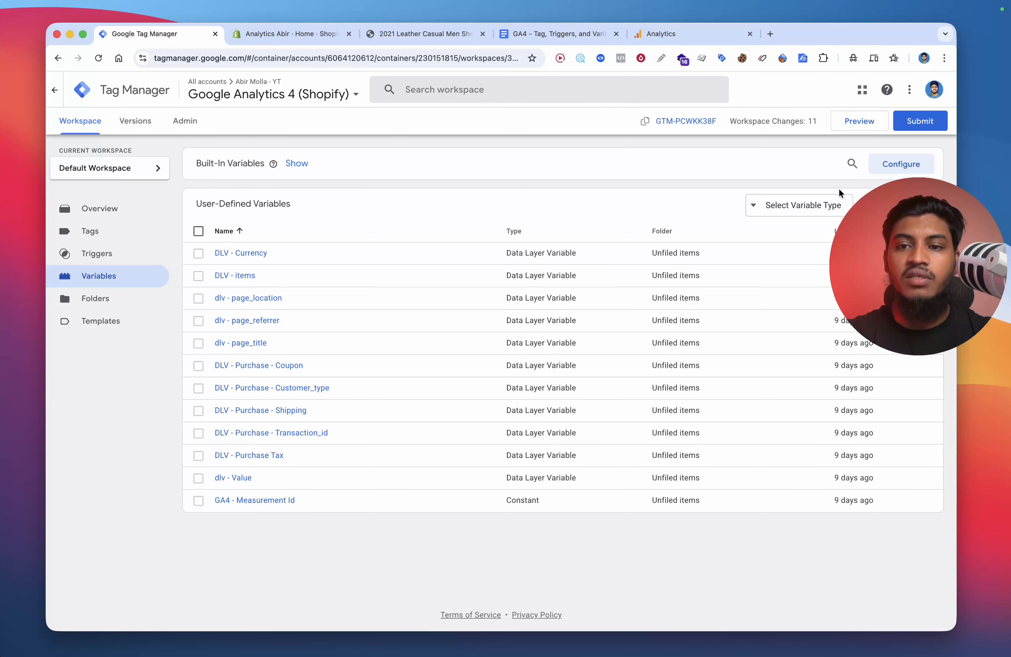
pyautogui.moveTo(905, 206); pyautogui.dragTo(904, 251)
pyautogui.click(905, 205)
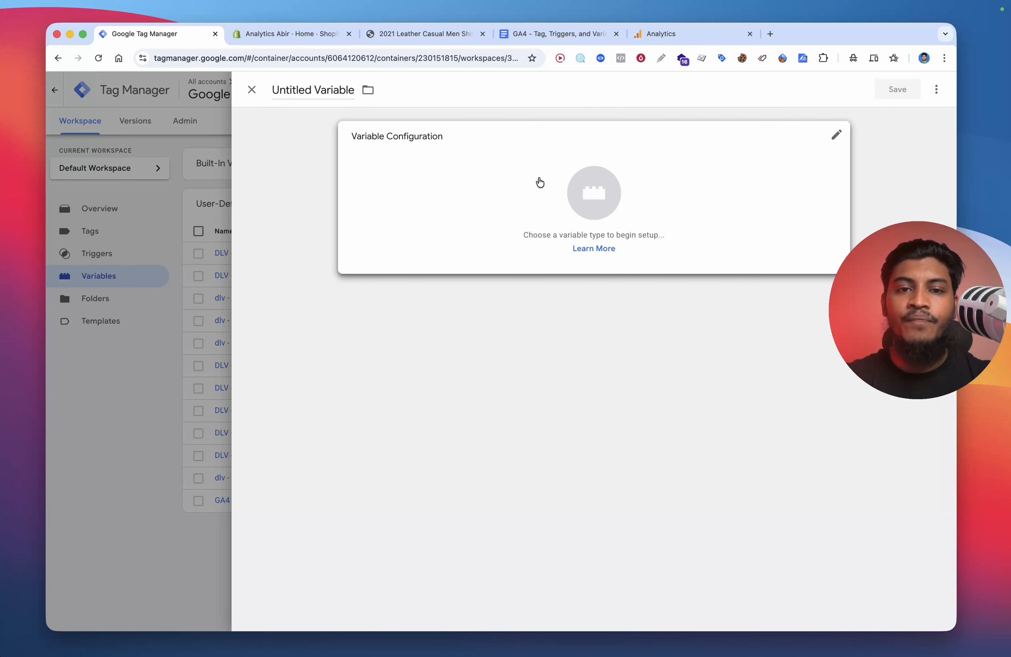
pyautogui.click(541, 185)
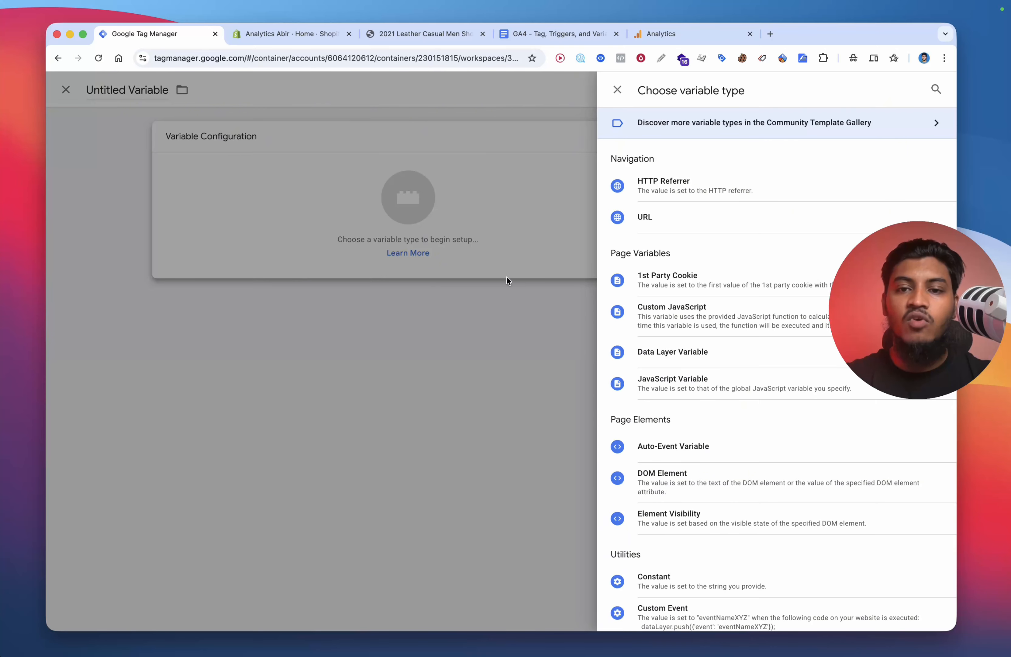
pyautogui.click(677, 350)
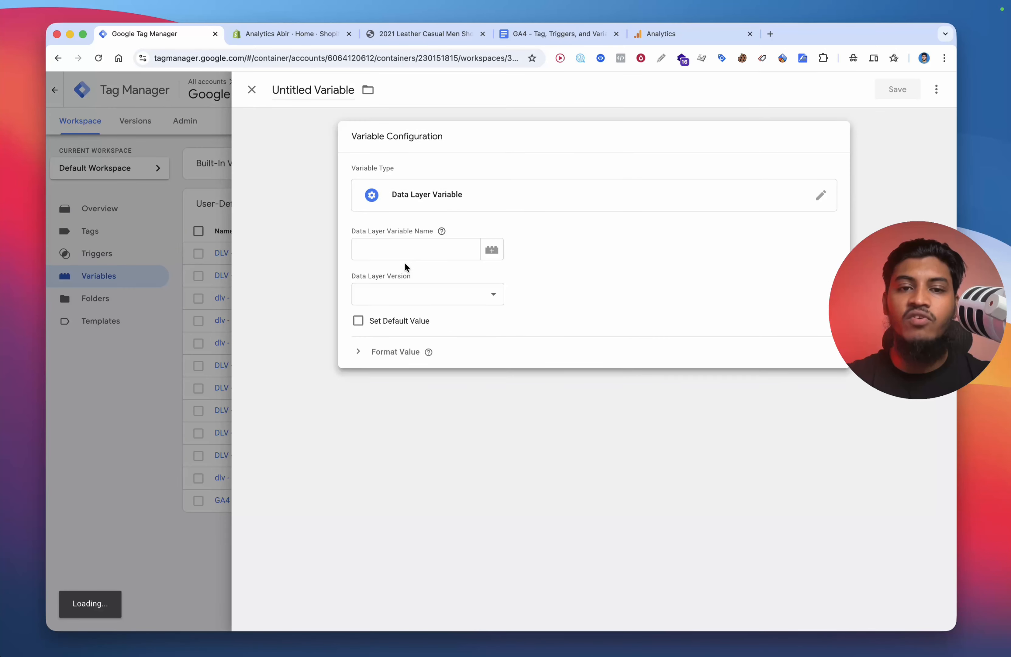
# Step: Review the parameters and purchase extras listed in the GA4 document
pyautogui.click(555, 34)
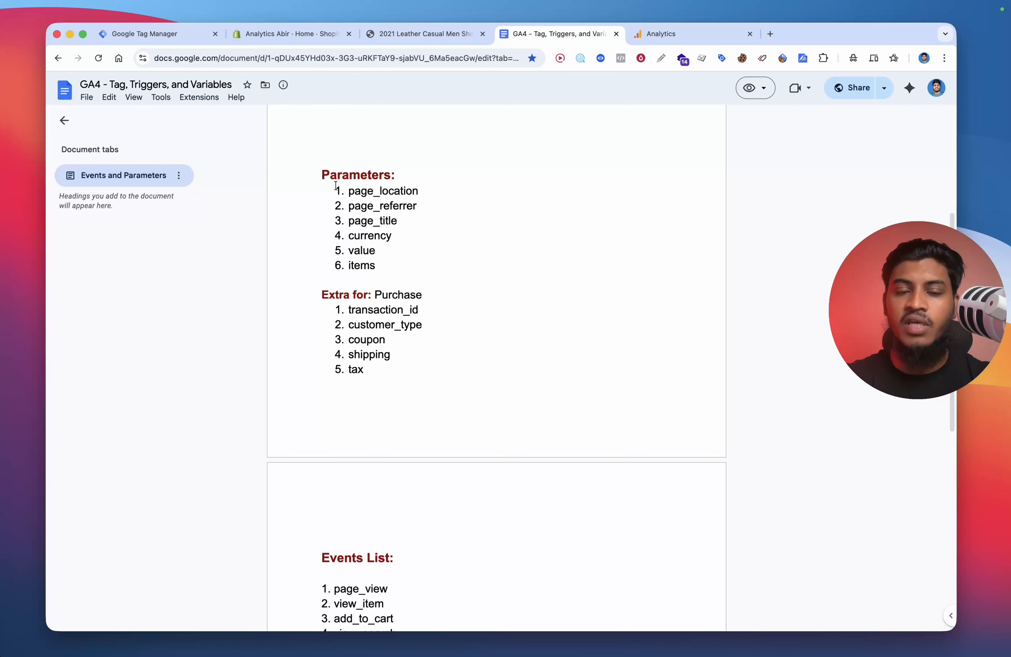
pyautogui.moveTo(343, 188); pyautogui.dragTo(428, 259)
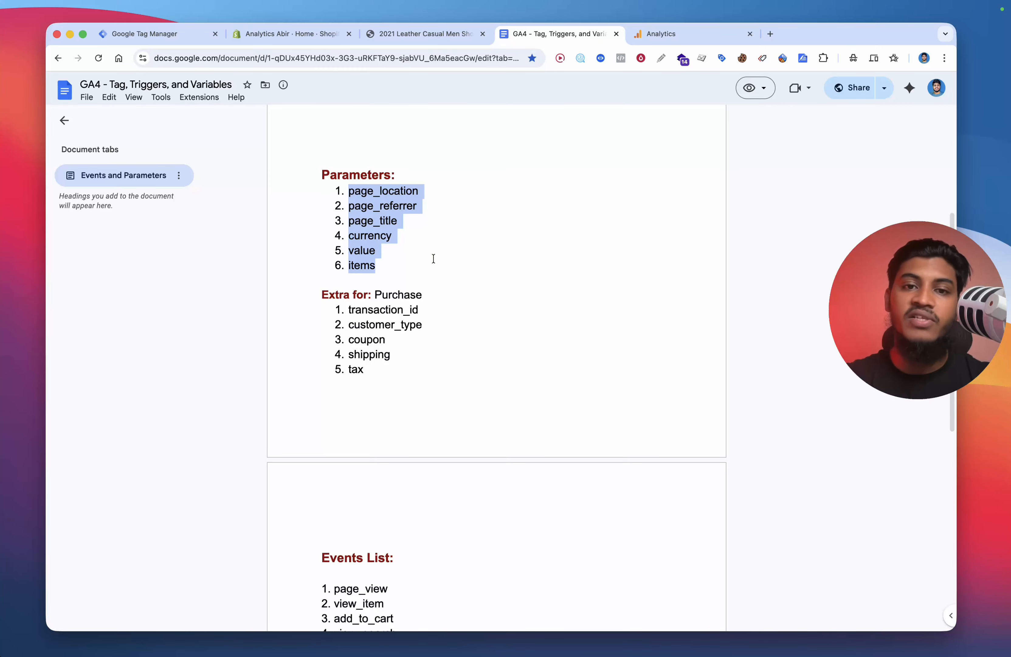
pyautogui.moveTo(365, 369); pyautogui.dragTo(349, 315)
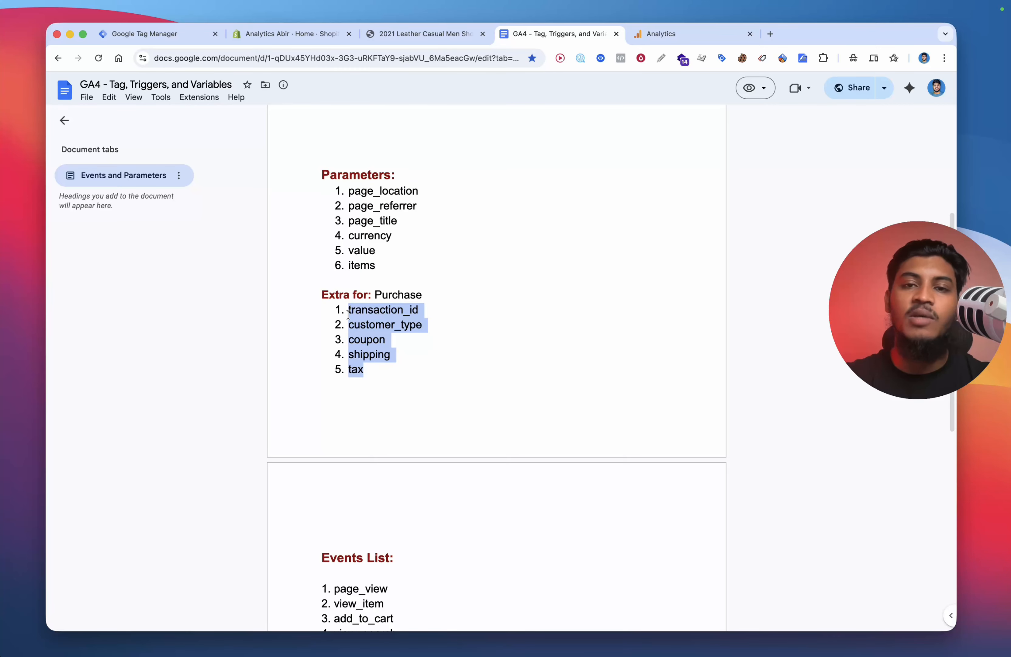
pyautogui.click(182, 39)
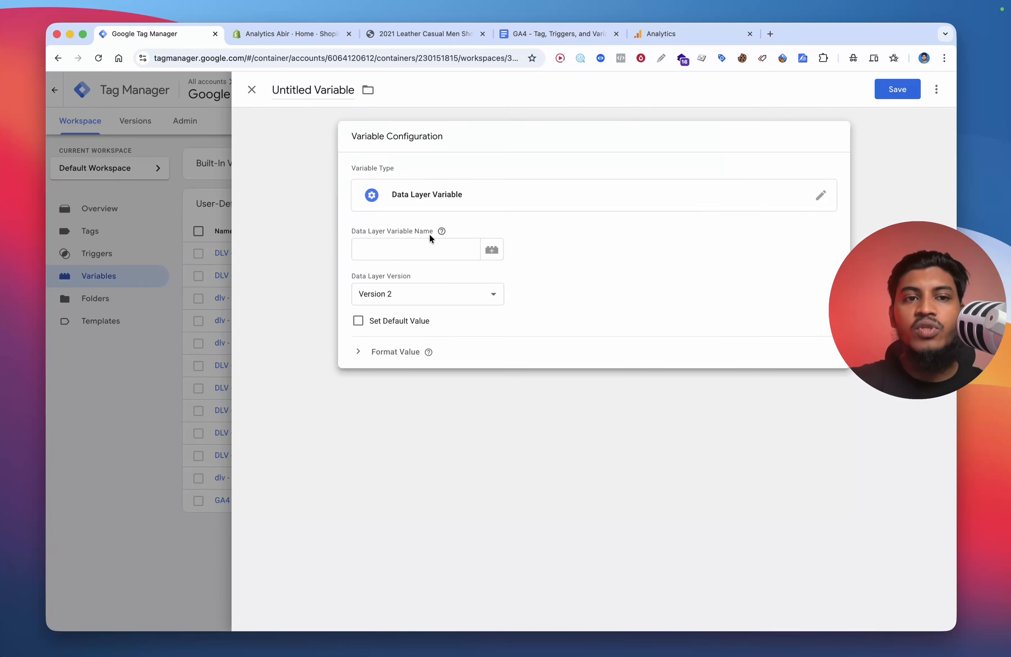
# Step: Set the data layer variable name to ecommerce.items
pyautogui.click(424, 247)
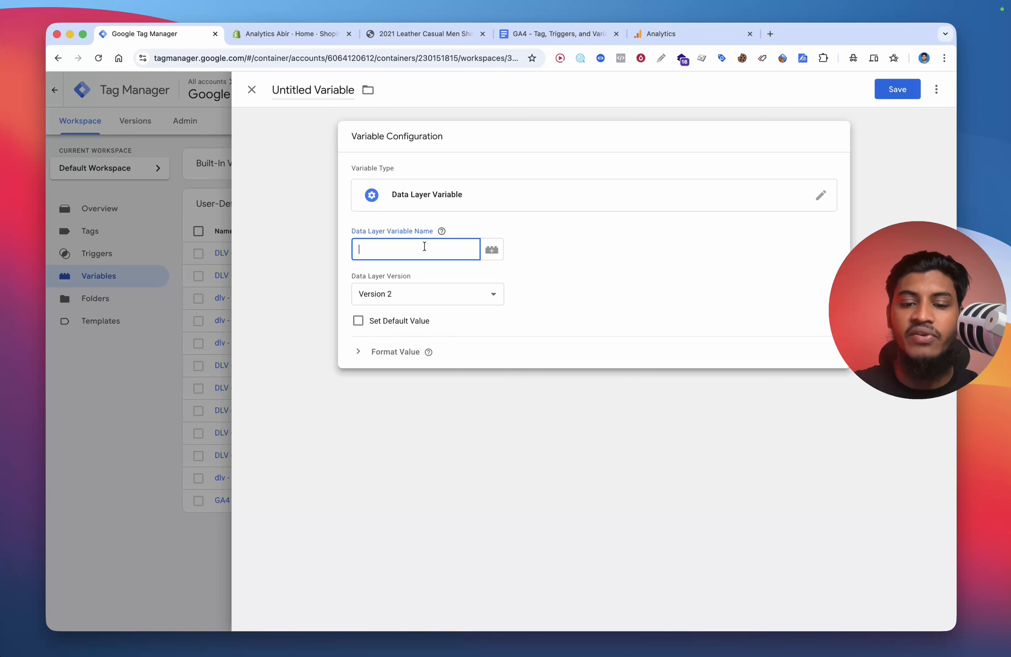
pyautogui.write('ecommerce')
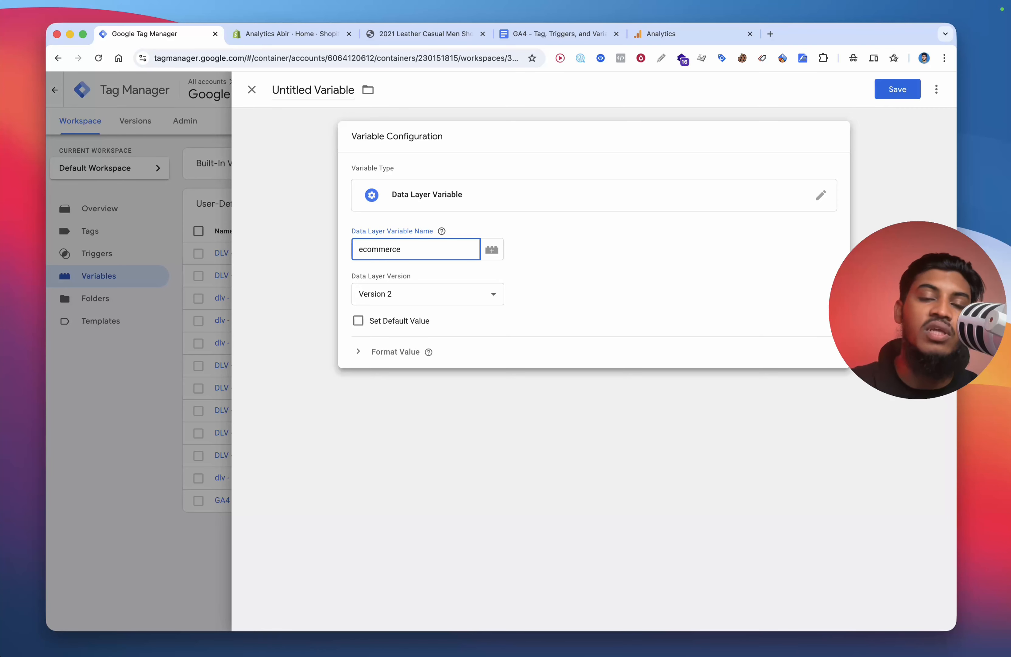
pyautogui.write('.items')
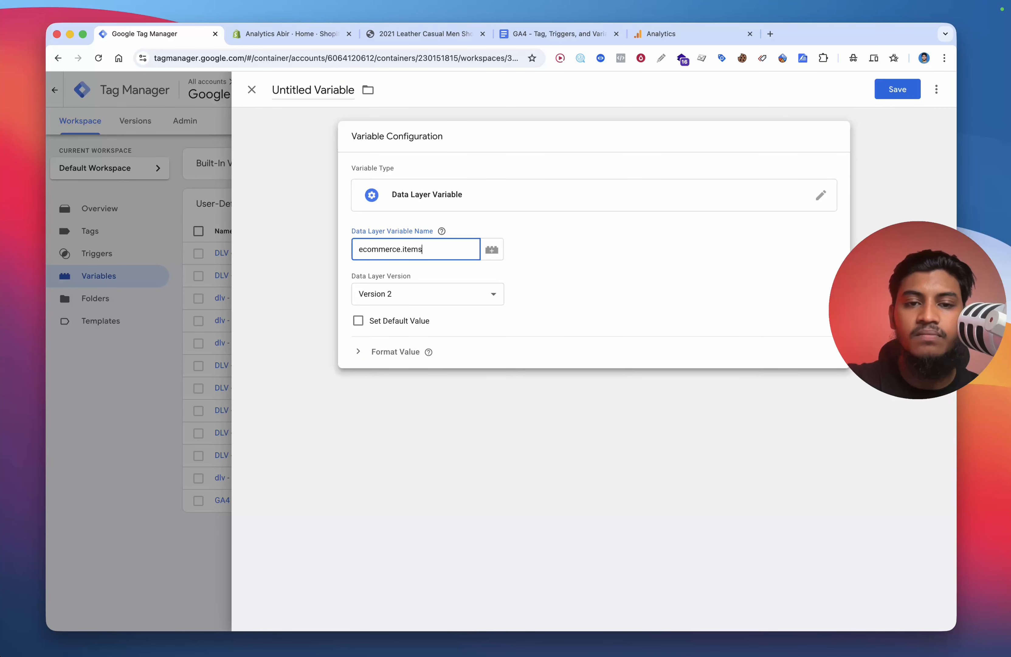
pyautogui.click(591, 140)
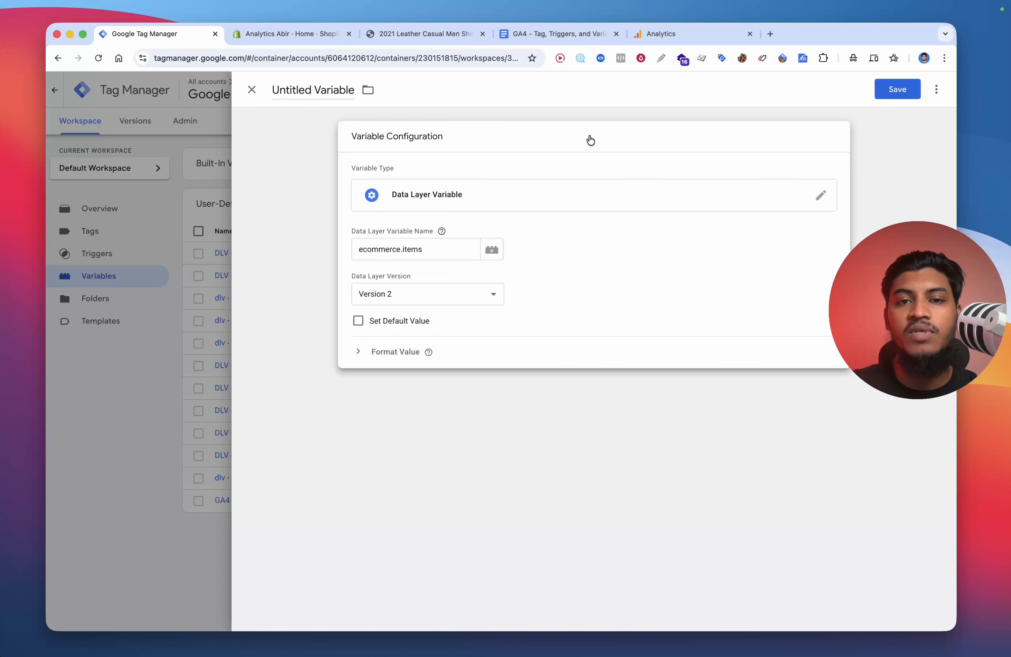
# Step: Try to save the variable under the name DLV - items, cancelling the naming and closing the editor
pyautogui.click(897, 88)
pyautogui.tripleClick(483, 230)
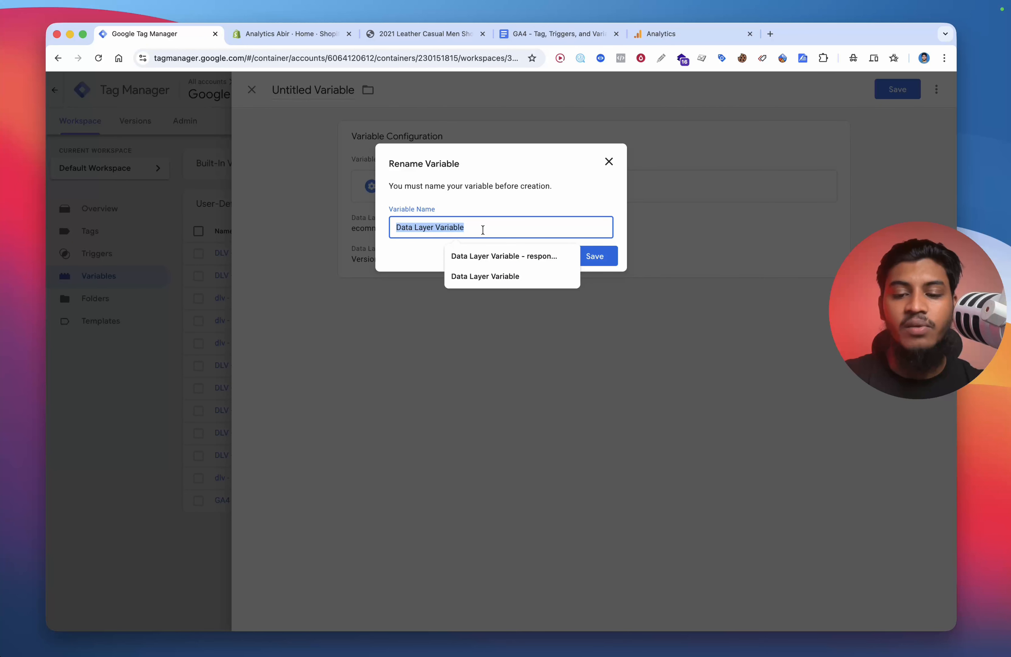
pyautogui.write('DLV ')
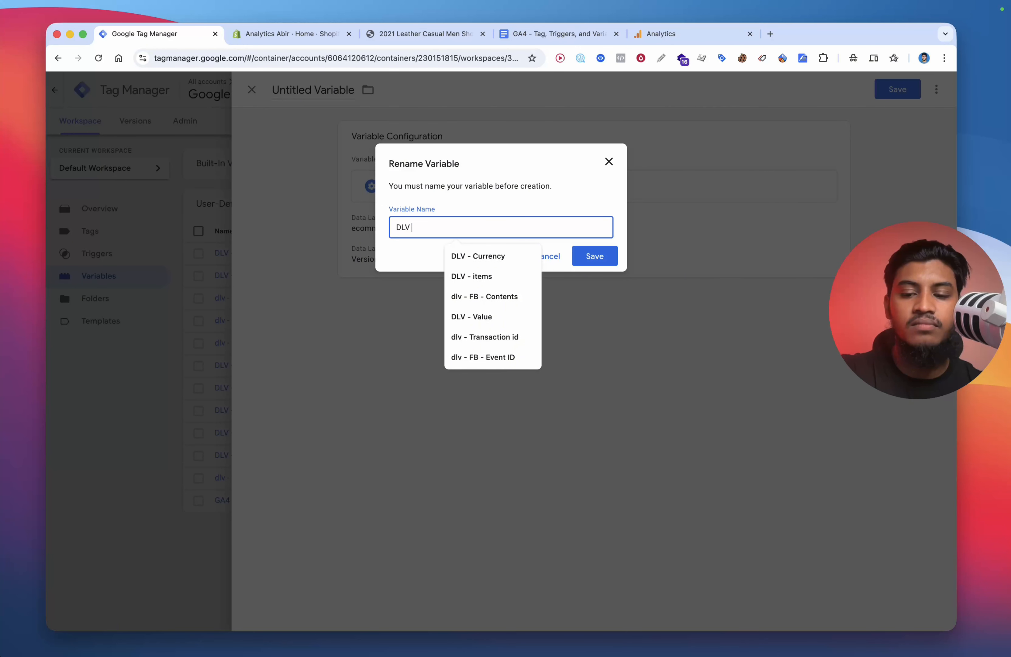
pyautogui.write('- items')
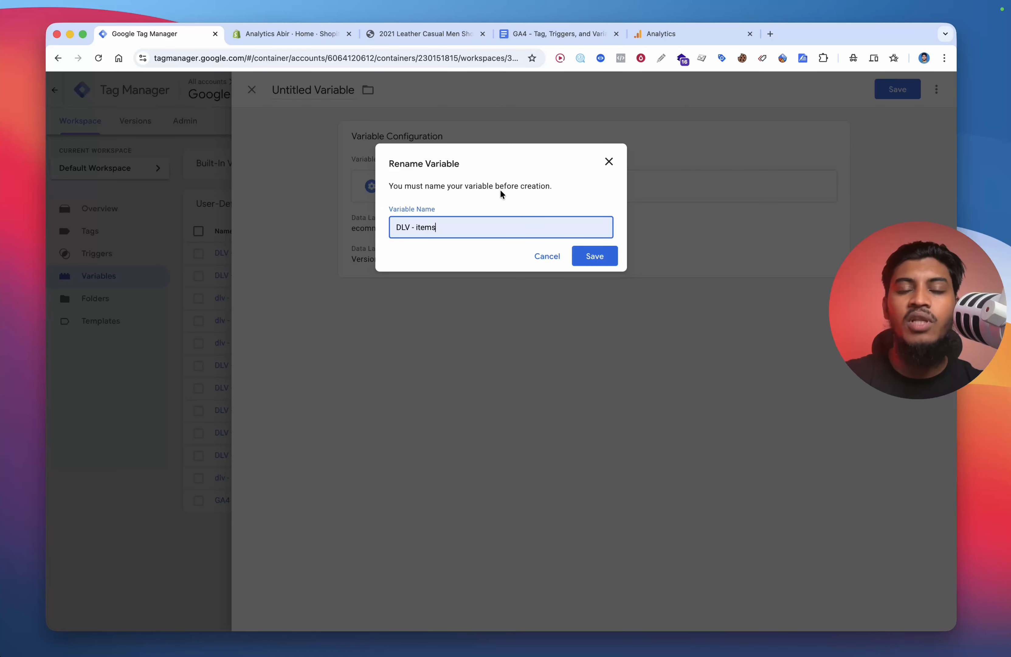
pyautogui.tripleClick(458, 227)
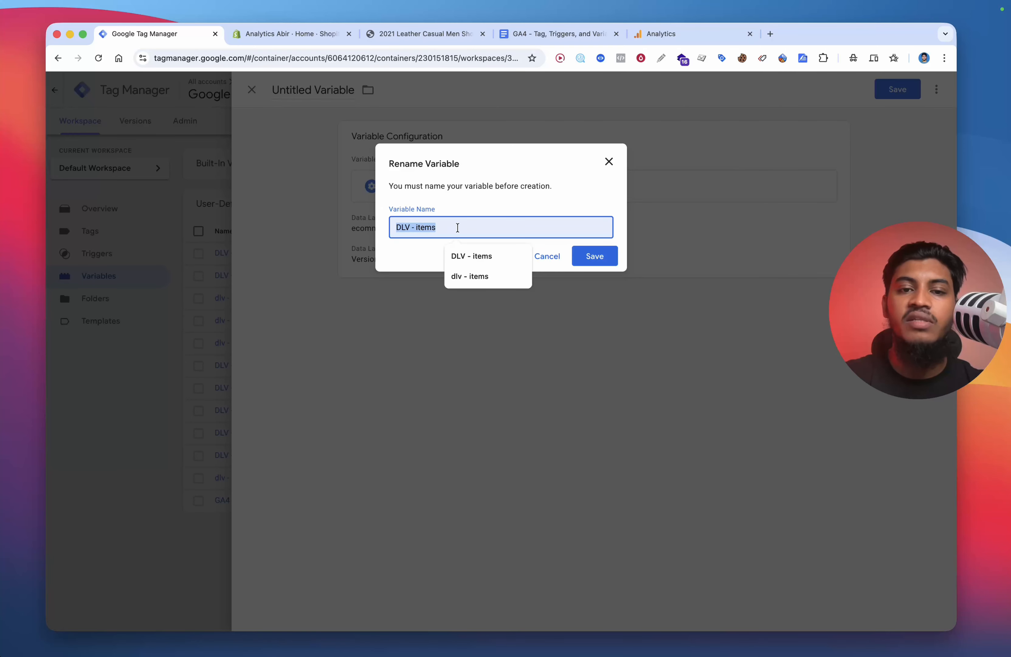
pyautogui.click(481, 199)
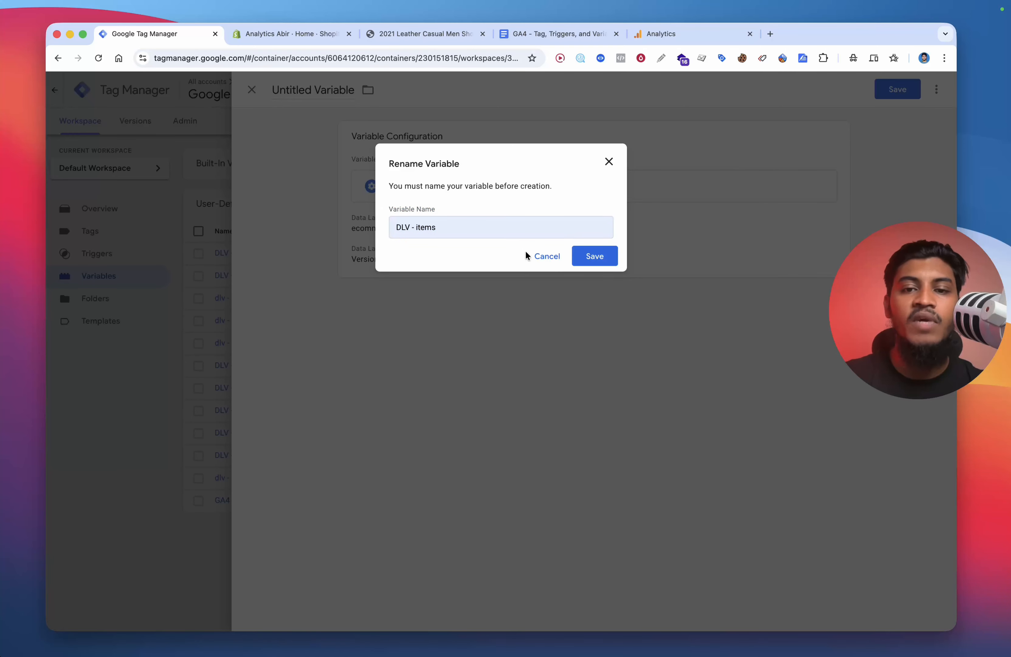
pyautogui.click(546, 256)
pyautogui.click(144, 353)
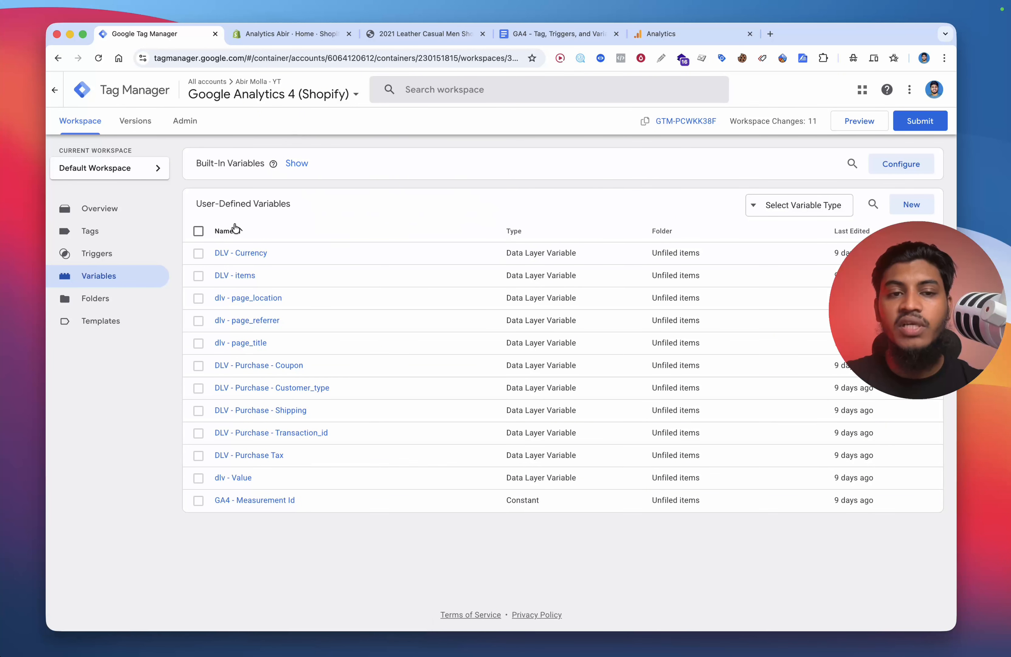
pyautogui.click(198, 231)
pyautogui.click(198, 231)
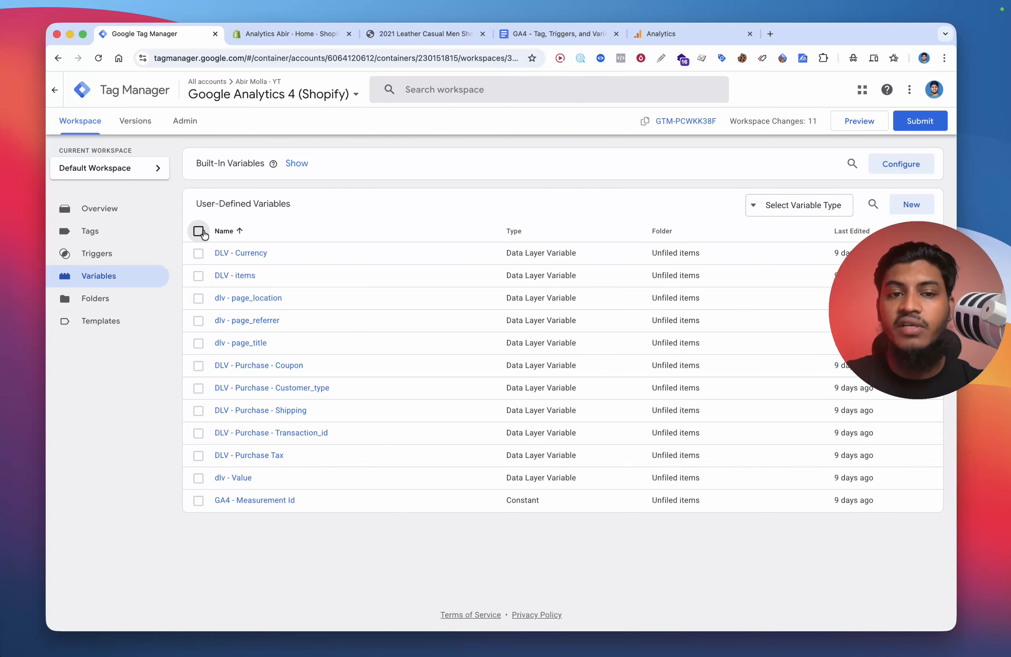
# Step: Start a new user-defined variable of type Constant
pyautogui.click(912, 204)
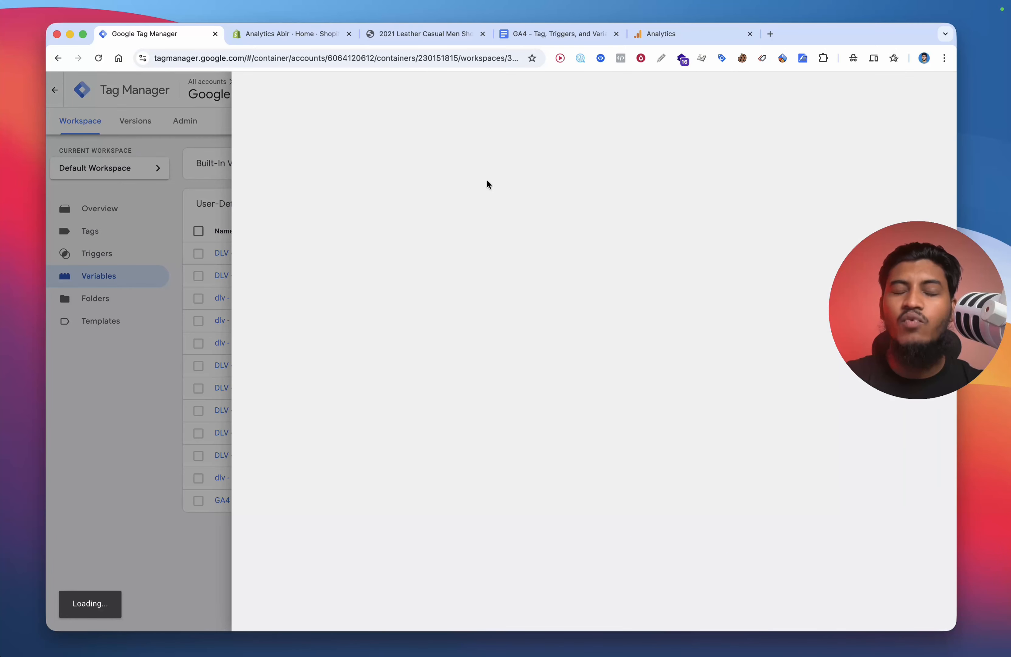
pyautogui.click(489, 185)
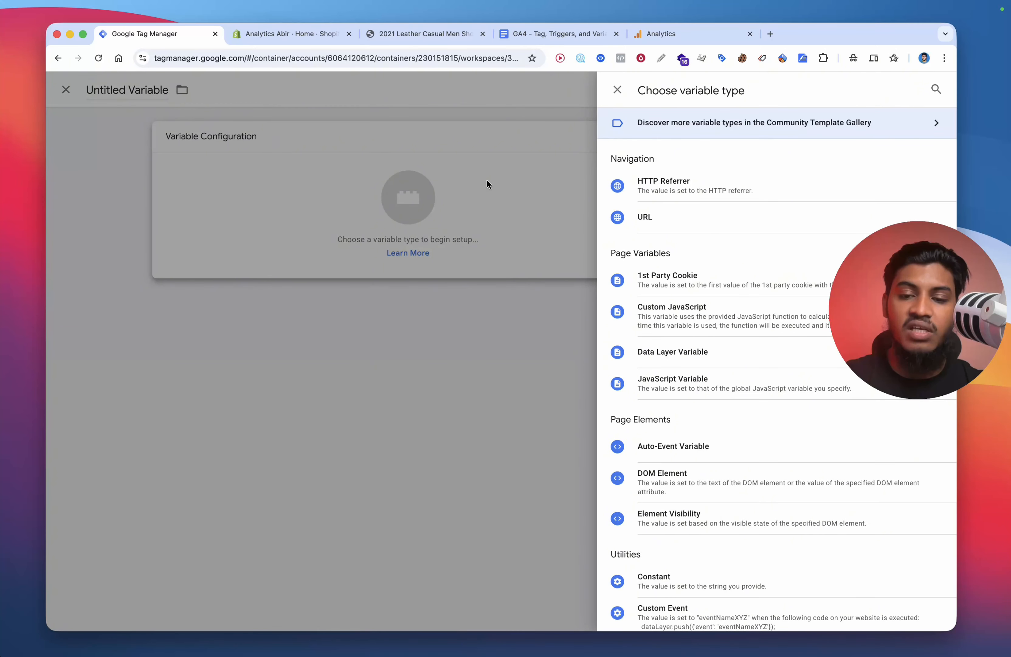
pyautogui.scroll(-5, 725, 376)
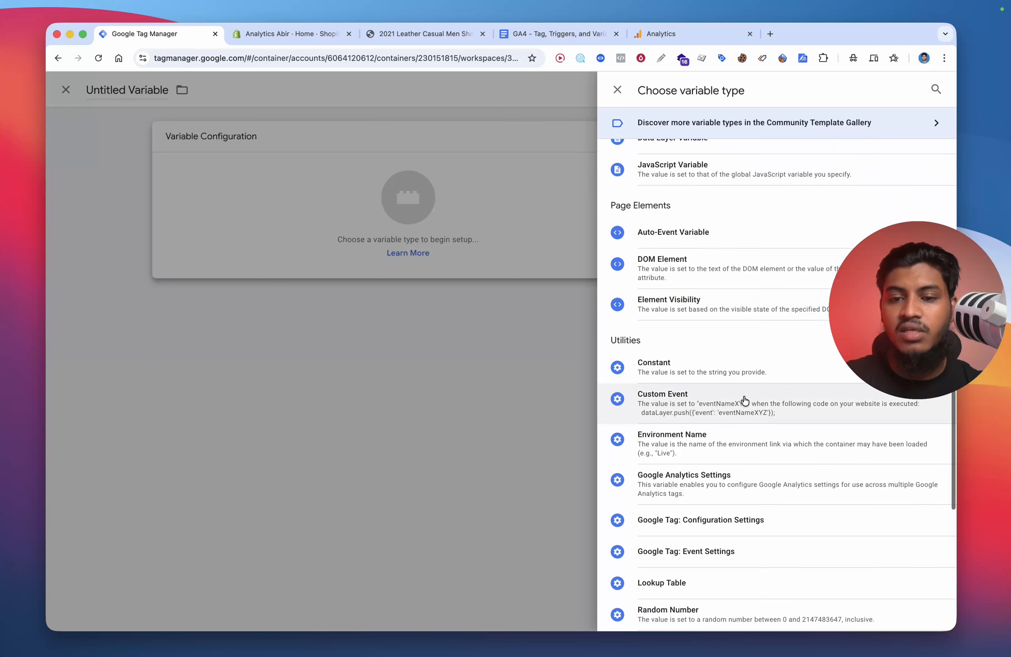
pyautogui.click(688, 365)
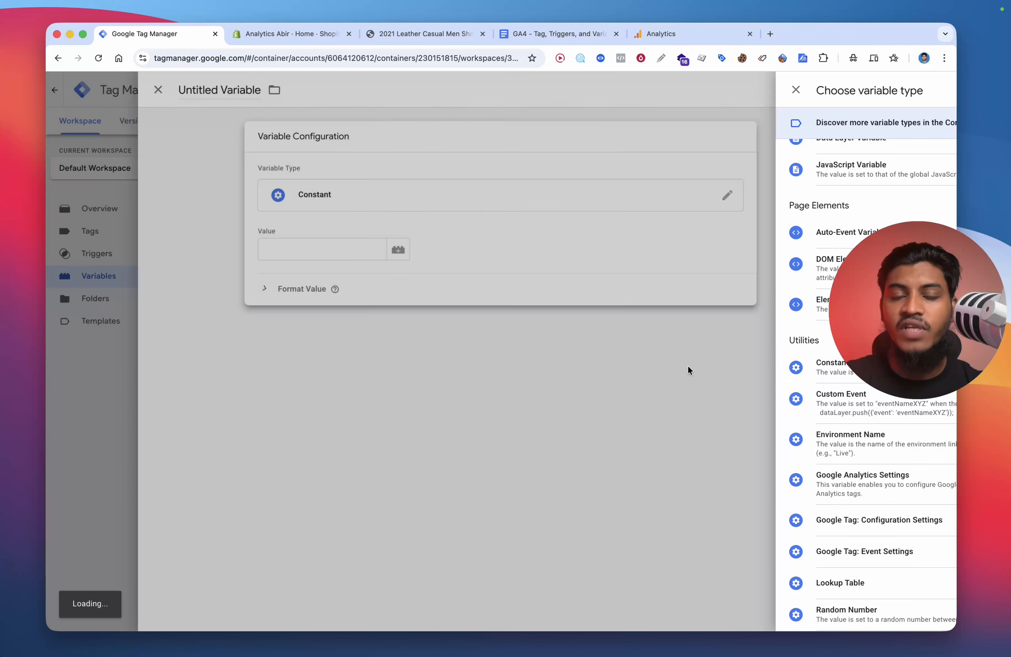
# Step: Switch to Google Analytics and open the property's data streams in Admin
pyautogui.click(667, 33)
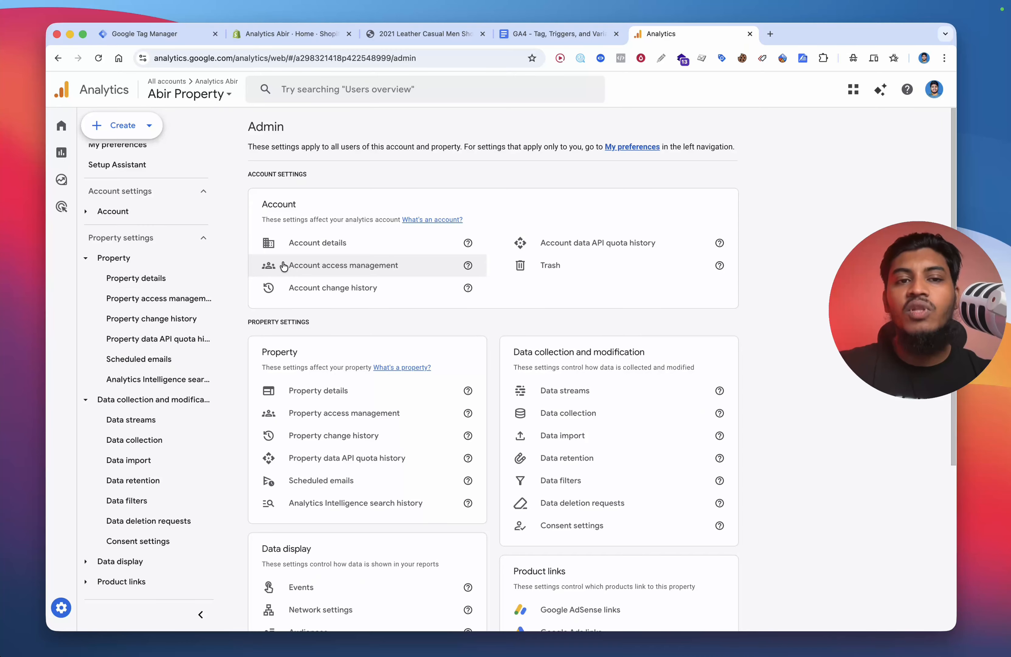
pyautogui.scroll(1, 181, 273)
pyautogui.click(63, 607)
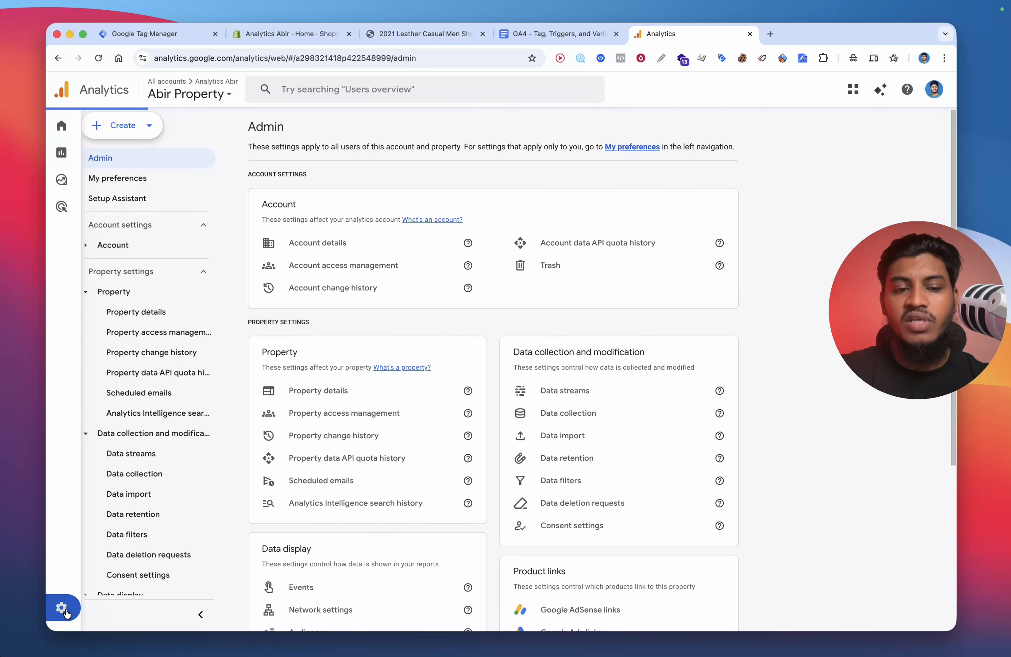
pyautogui.click(570, 392)
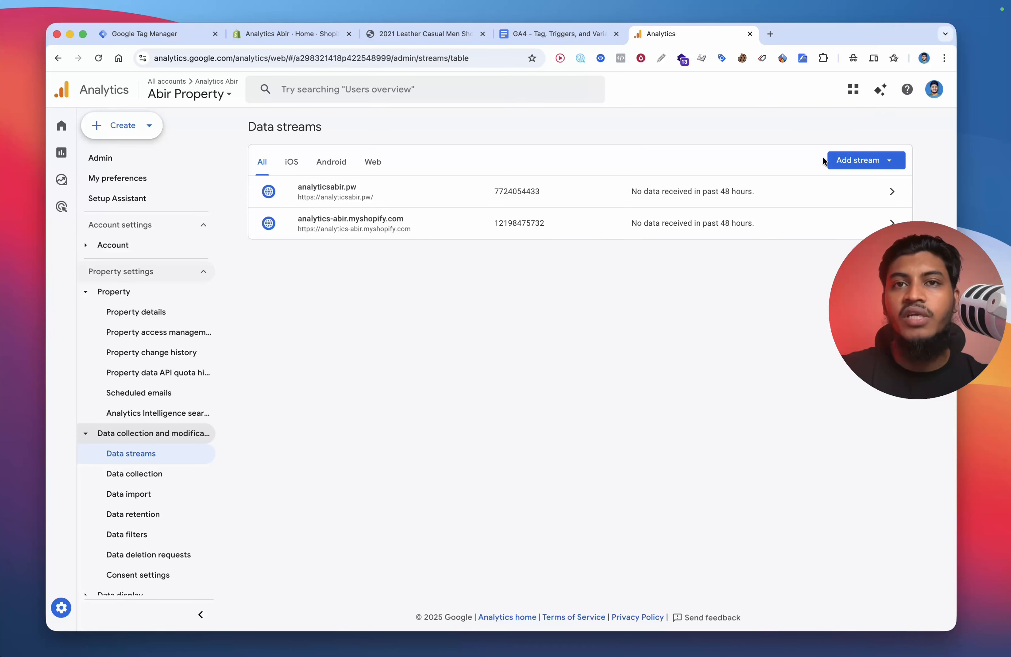
pyautogui.click(857, 160)
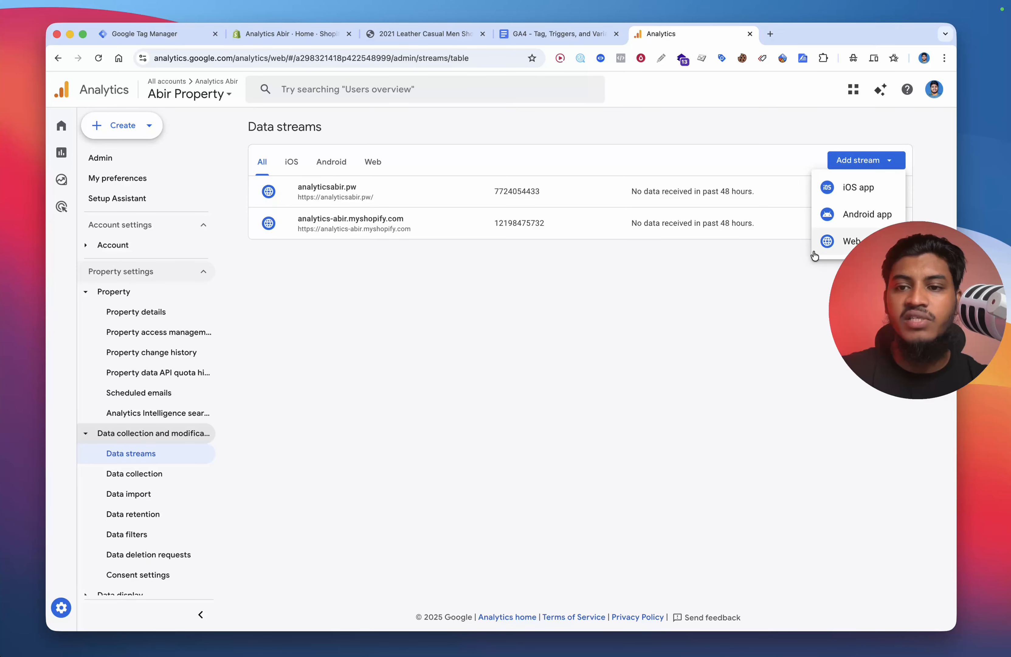
pyautogui.click(828, 243)
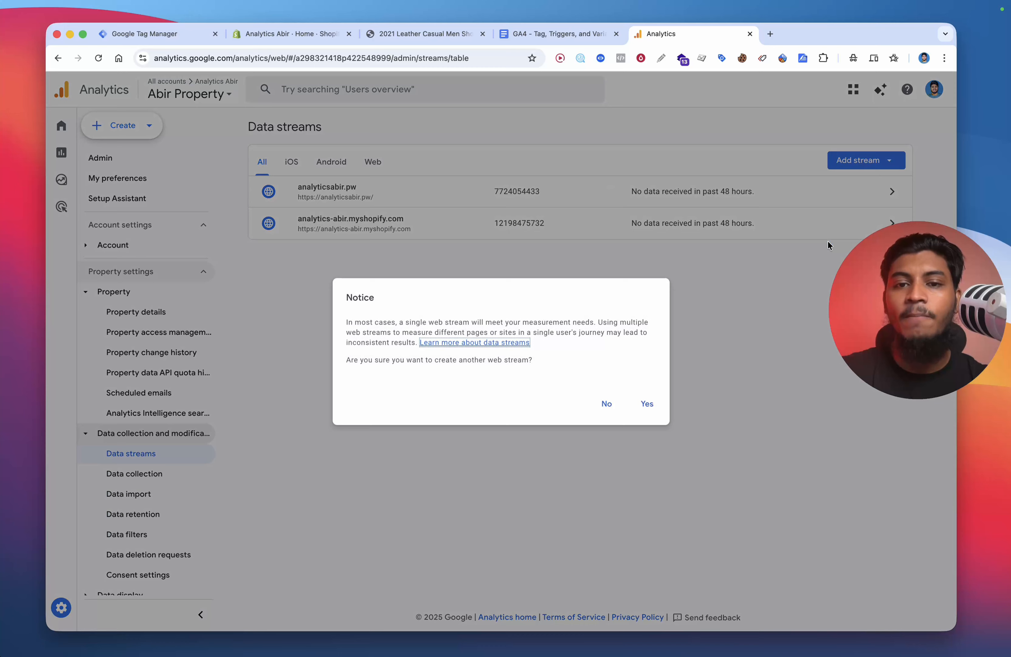
pyautogui.click(647, 402)
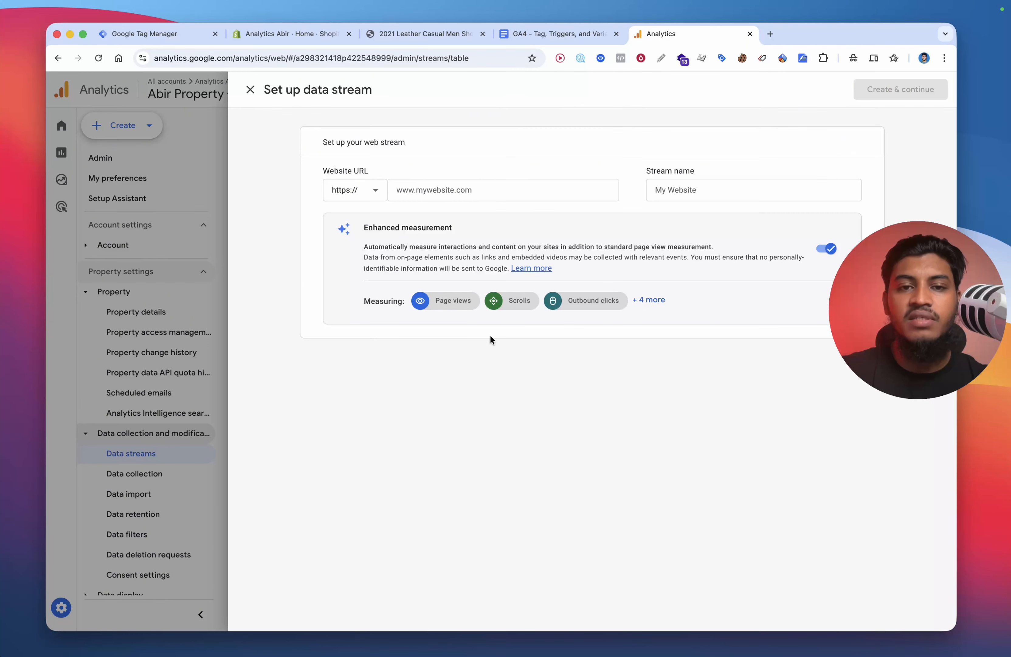
pyautogui.click(471, 197)
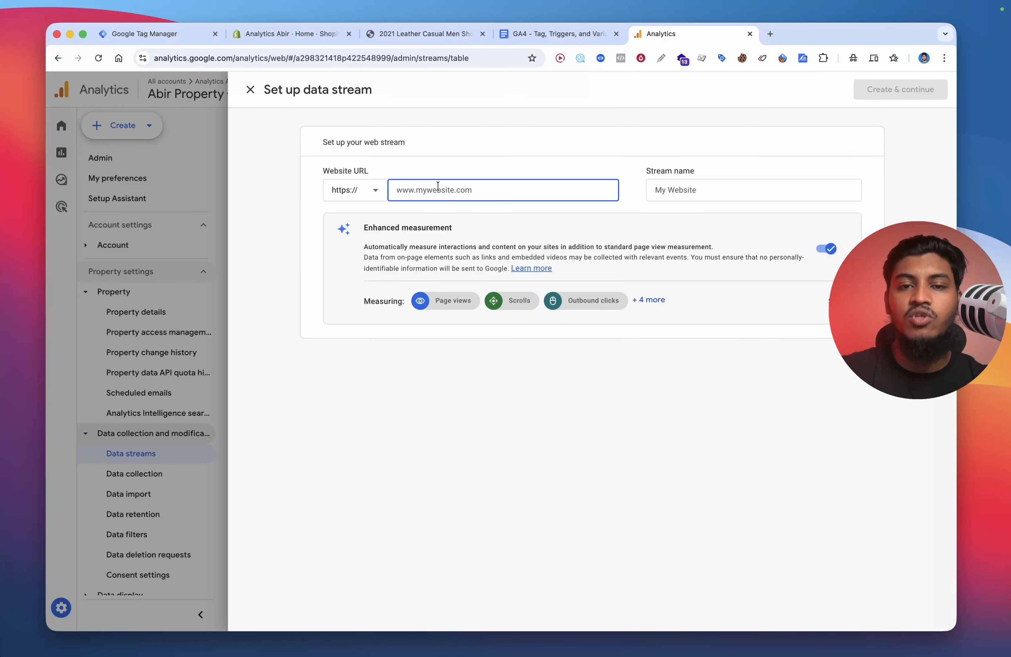
pyautogui.click(717, 197)
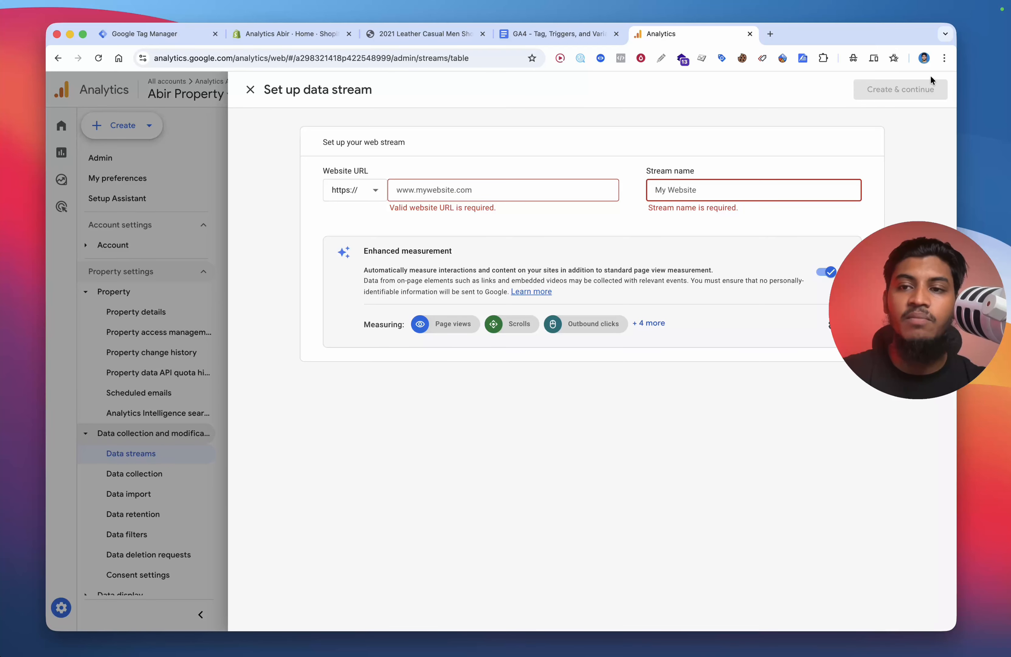
pyautogui.click(194, 255)
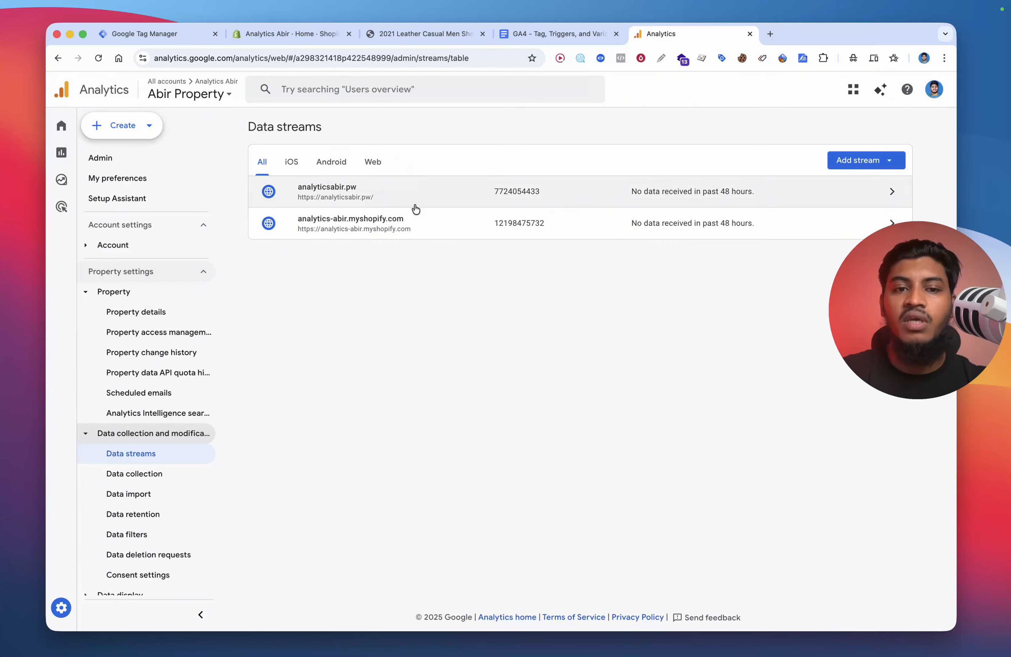
# Step: Copy the analytics-abir.myshopify.com stream's measurement ID into the constant variable, then cancel naming it
pyautogui.click(358, 226)
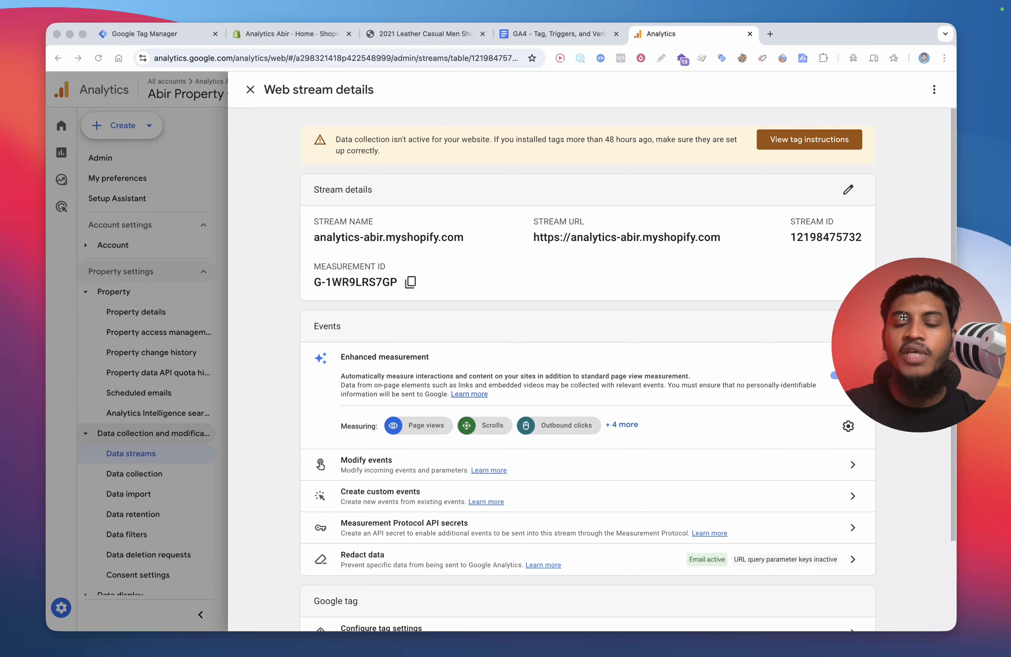
pyautogui.moveTo(310, 276); pyautogui.dragTo(448, 257)
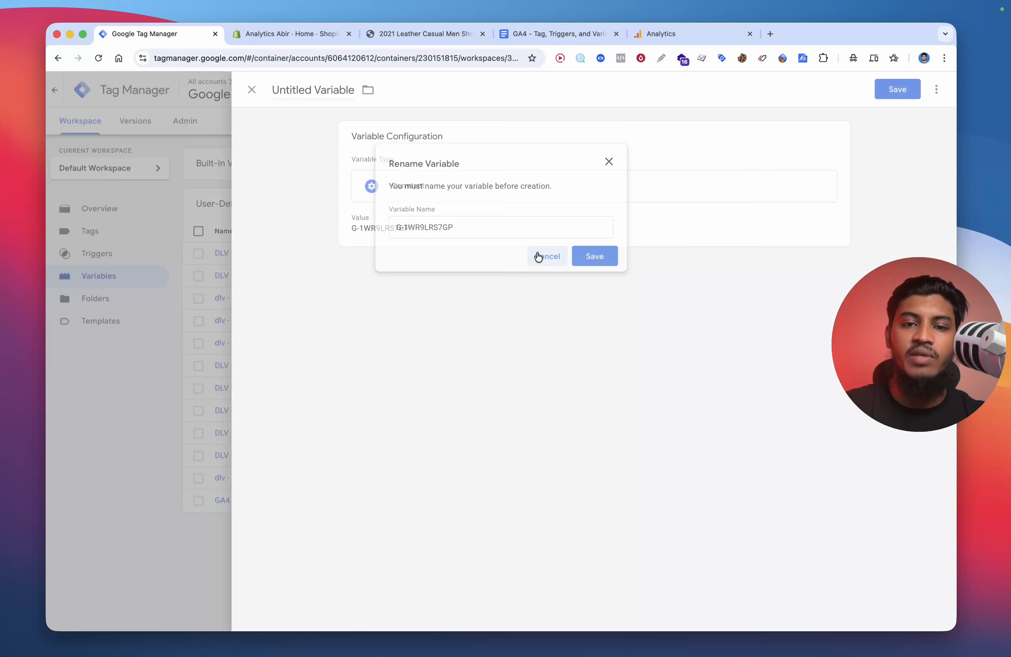
pyautogui.click(538, 257)
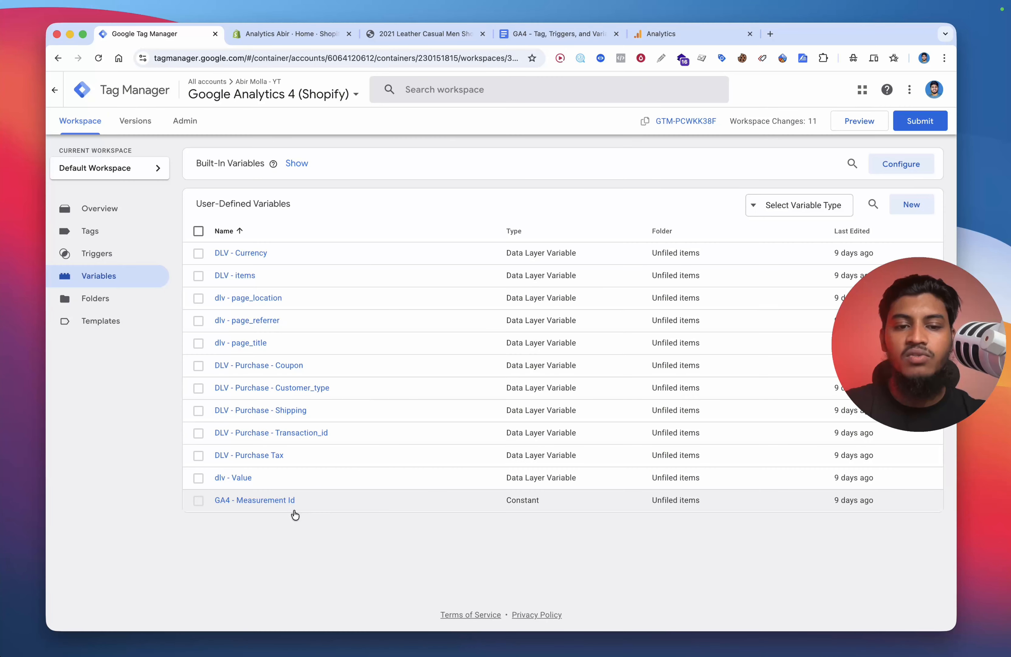
# Step: Open the GA4 - Measurement Id constant variable to check its value, then close it
pyautogui.click(287, 505)
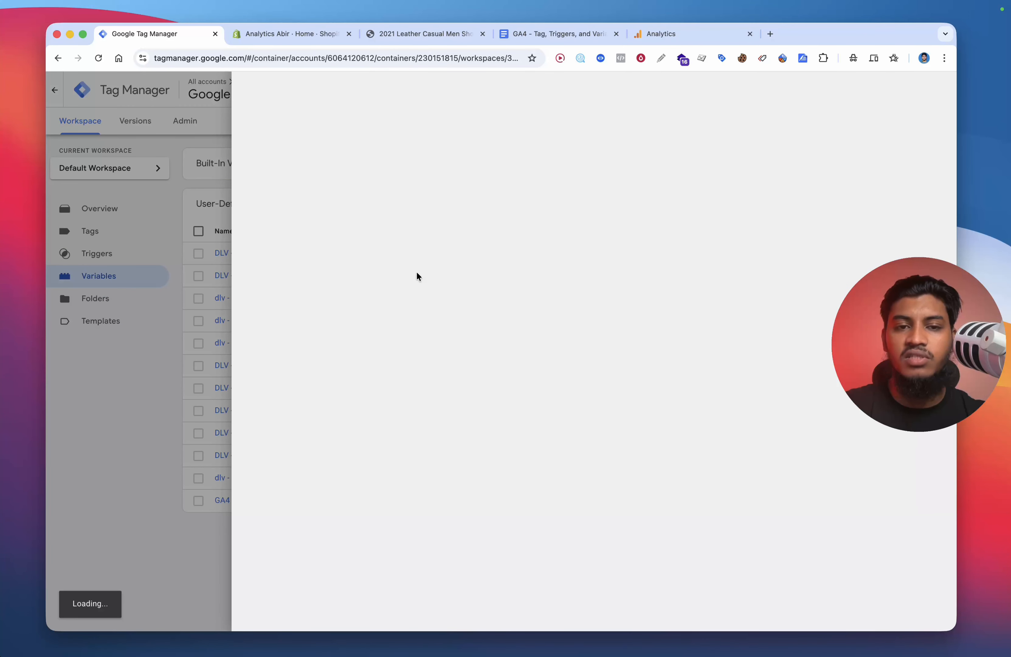
pyautogui.tripleClick(454, 249)
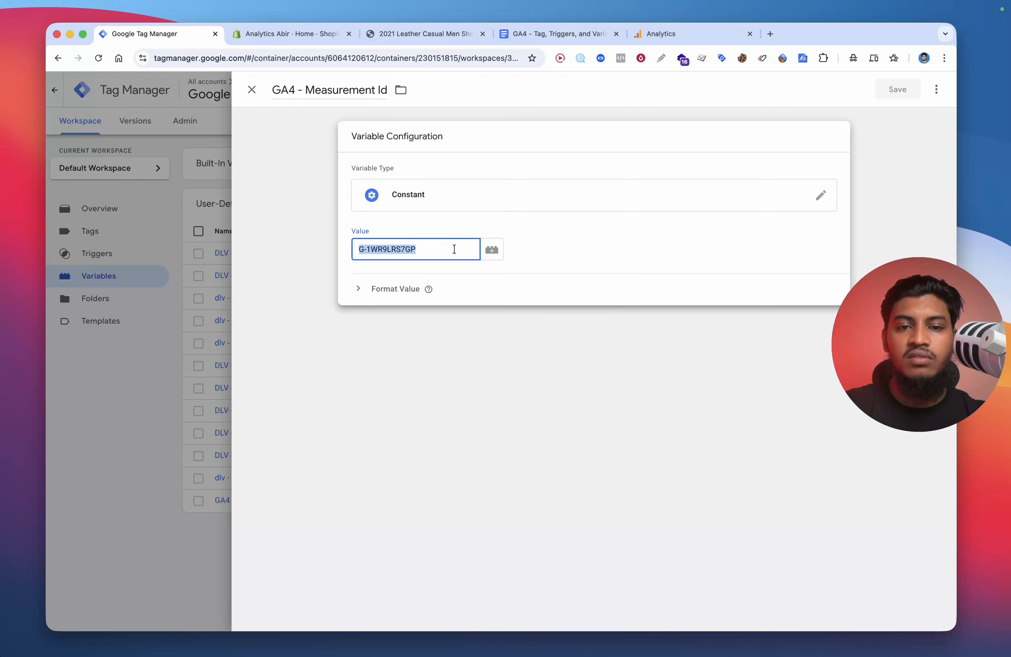
pyautogui.click(454, 249)
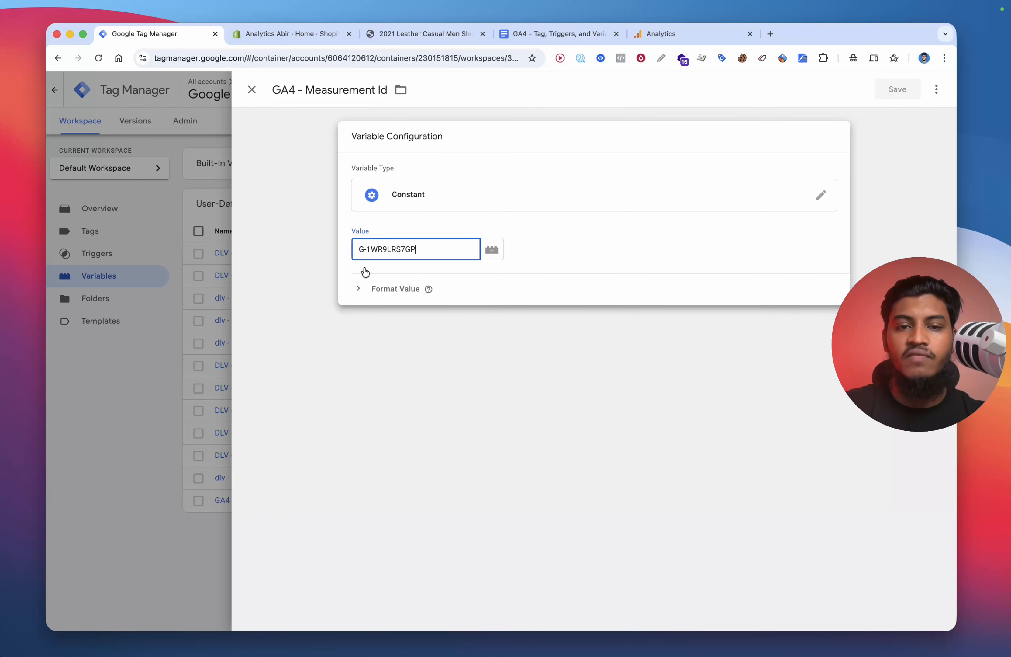
pyautogui.click(178, 312)
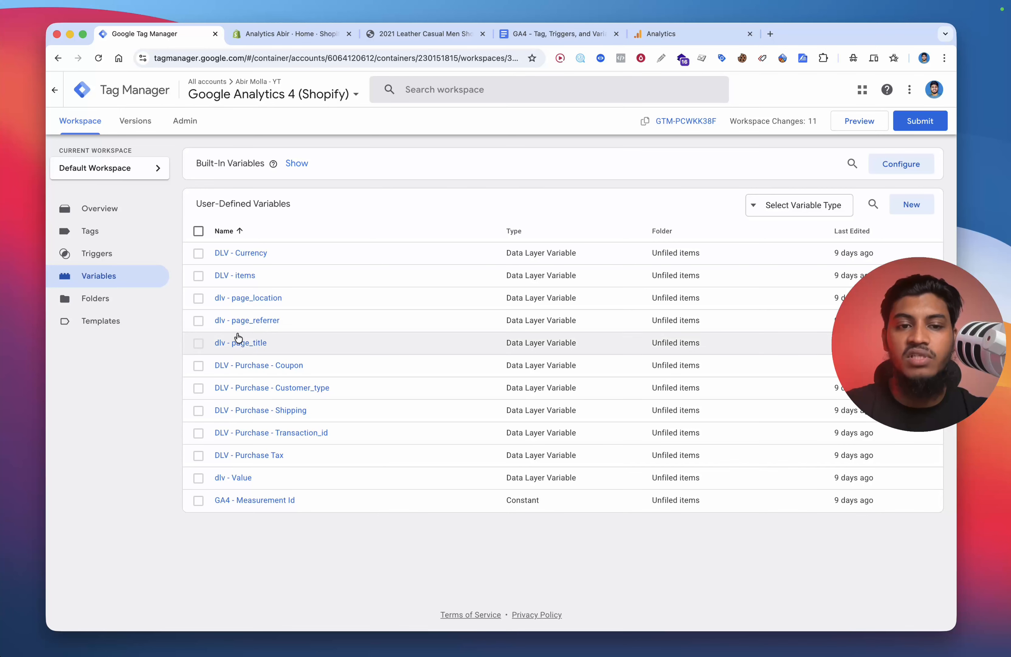
# Step: Review the dlv - page_referrer variable's settings, then return to the GA4 parameters document
pyautogui.click(273, 299)
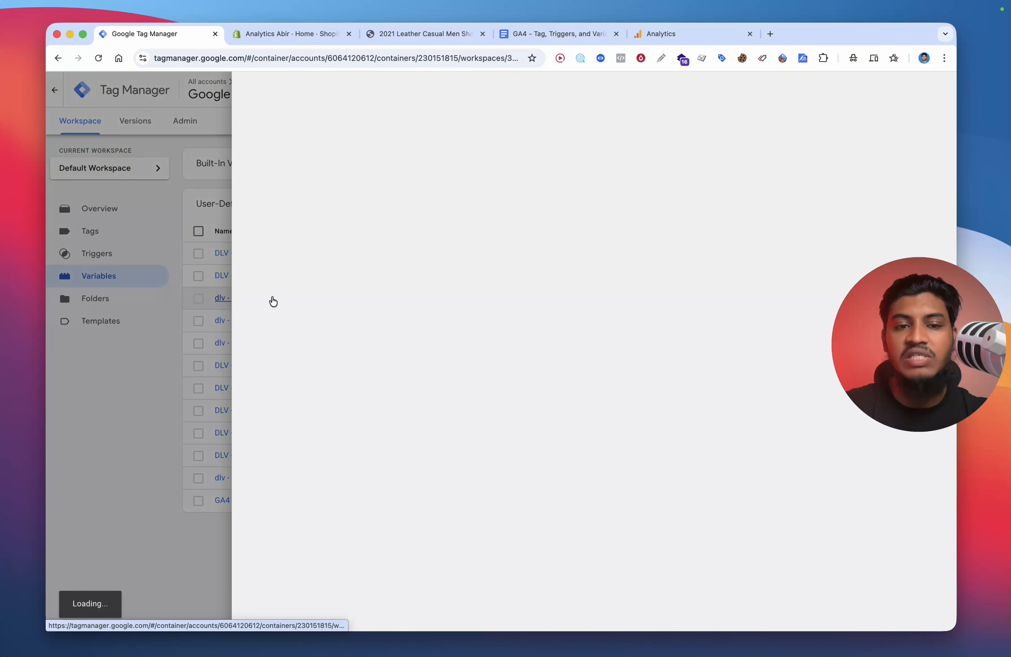
pyautogui.click(183, 348)
pyautogui.click(281, 316)
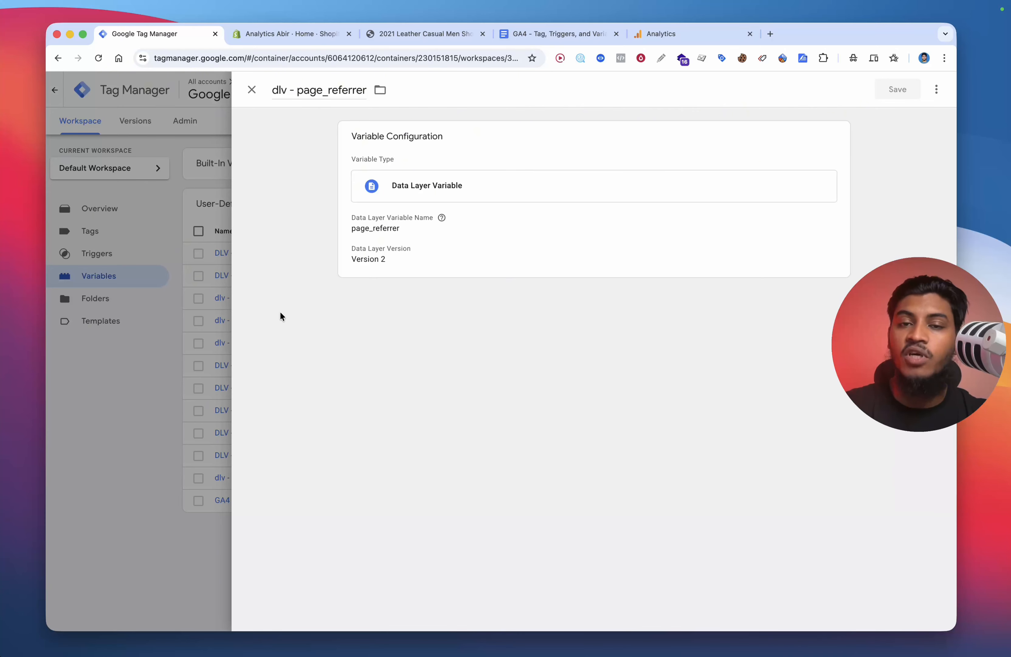
pyautogui.click(104, 401)
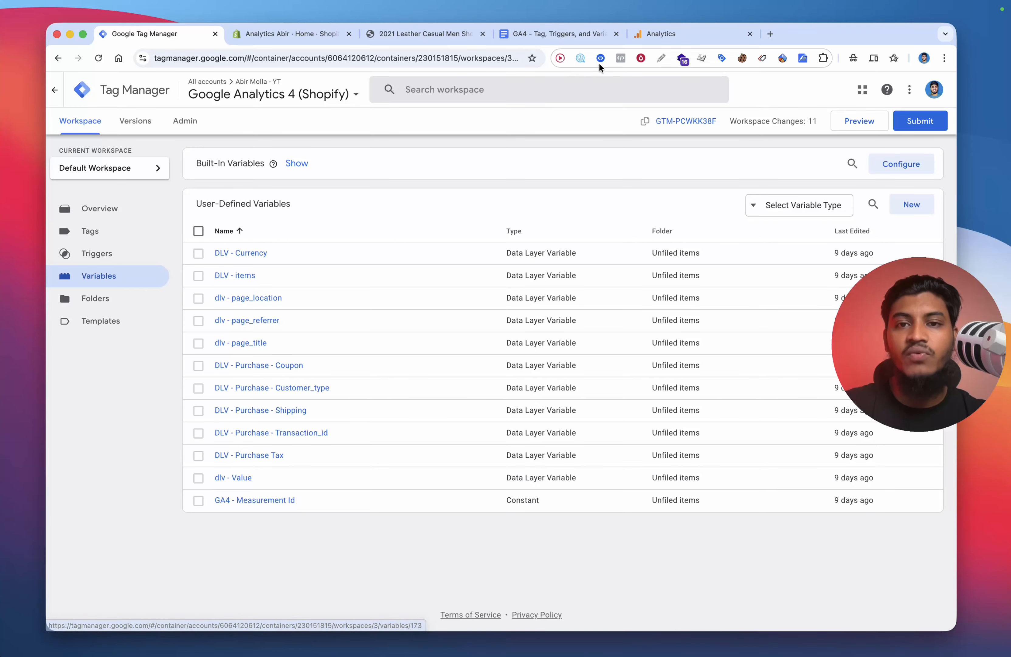
pyautogui.click(554, 37)
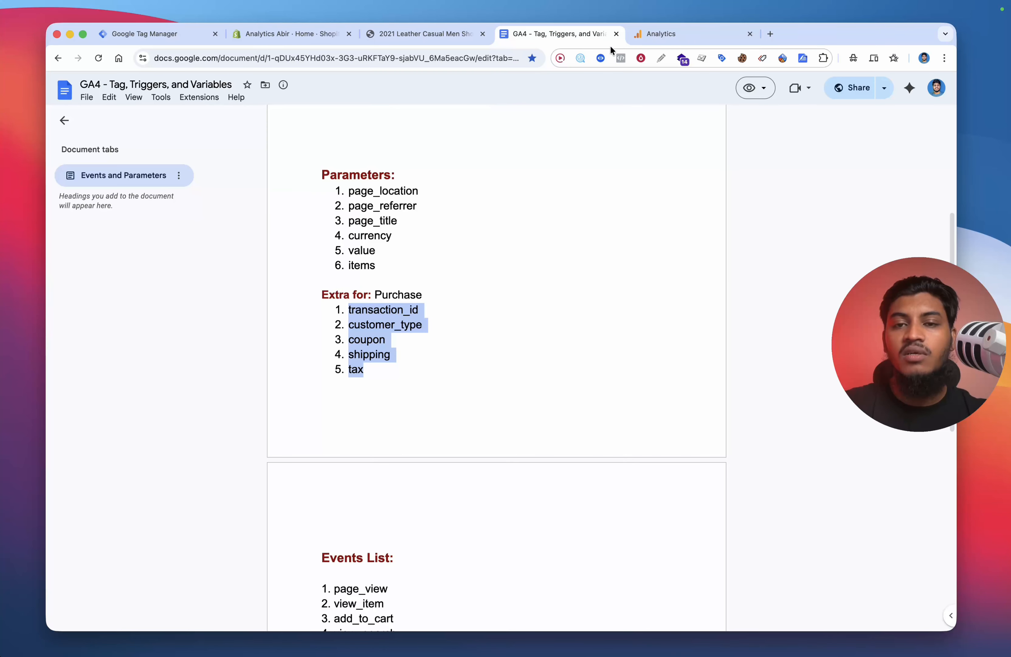
# Step: Review the ecommerce data layer output in the store product page's console
pyautogui.click(403, 39)
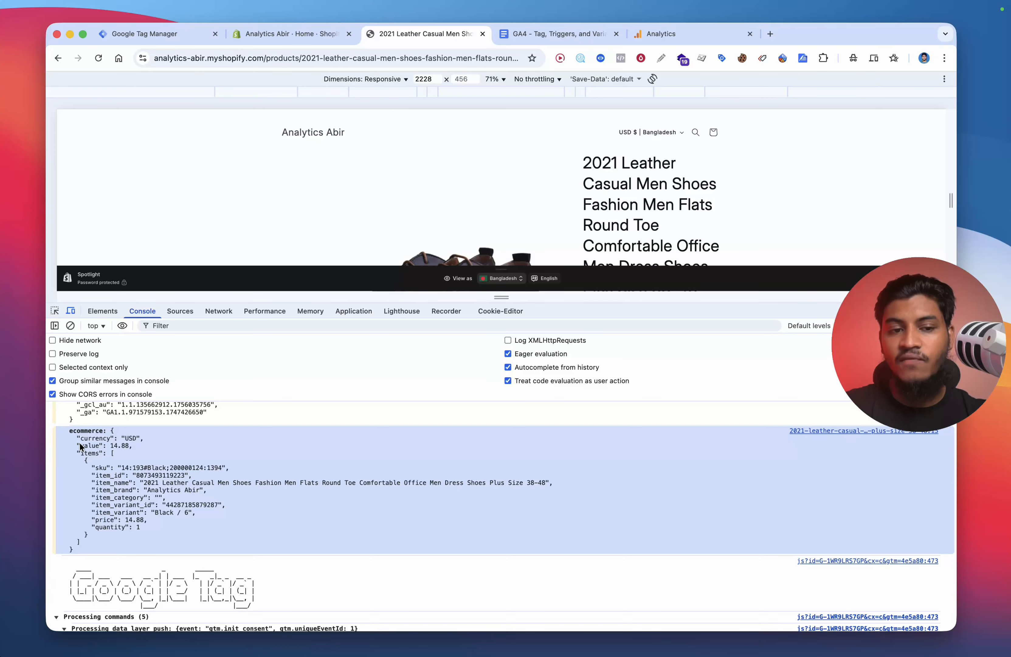
pyautogui.scroll(-10, 328, 458)
pyautogui.scroll(10, 329, 457)
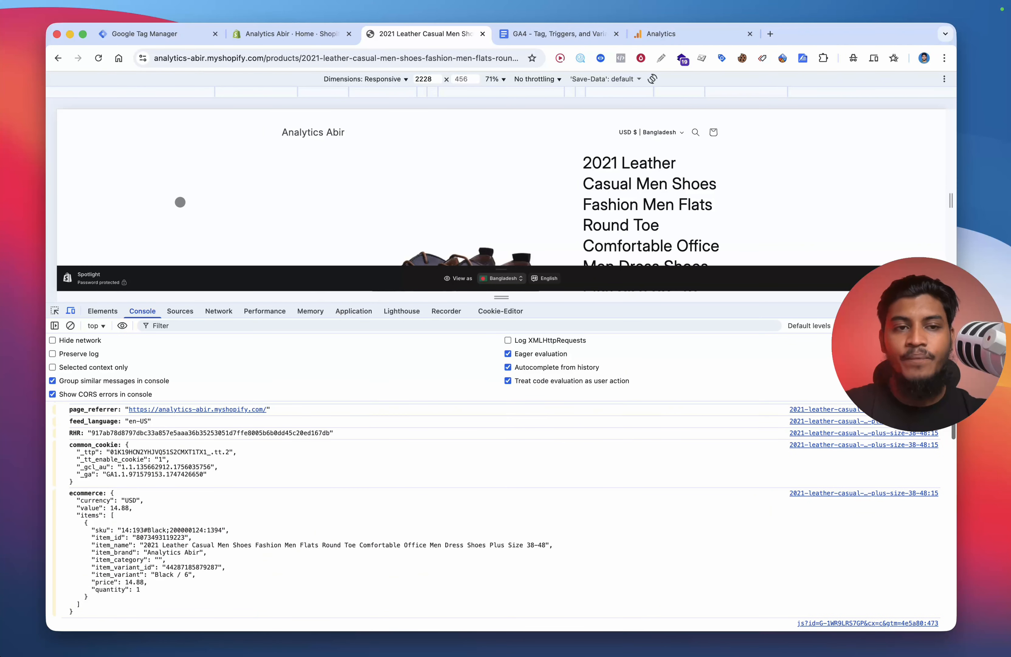
pyautogui.click(137, 39)
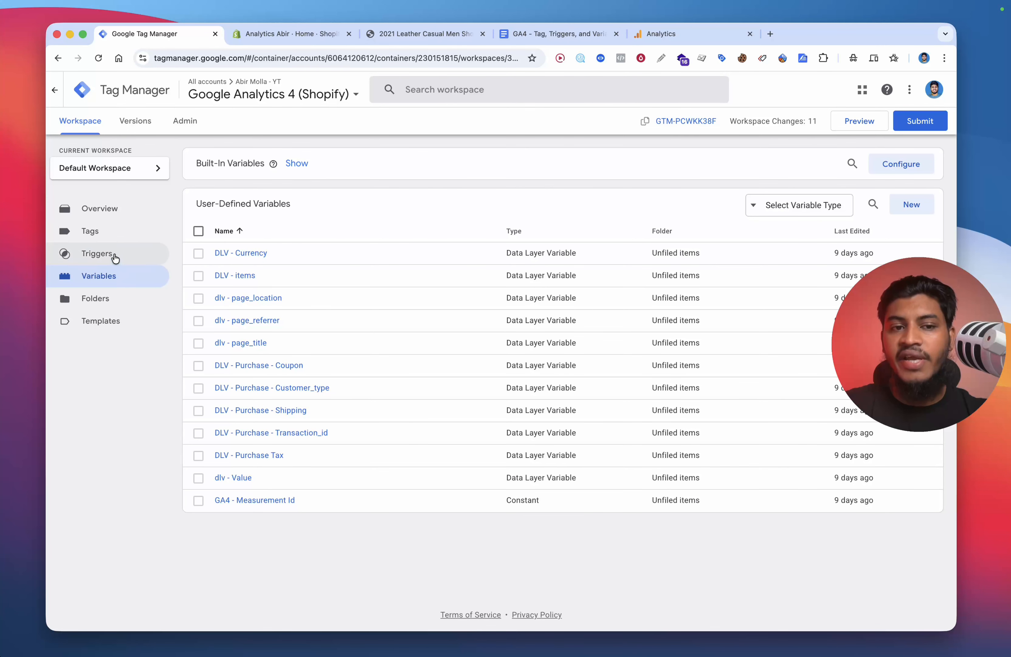
# Step: Start a new tag in the Tags section using the Google Analytics: GA4 Event tag type
pyautogui.click(150, 232)
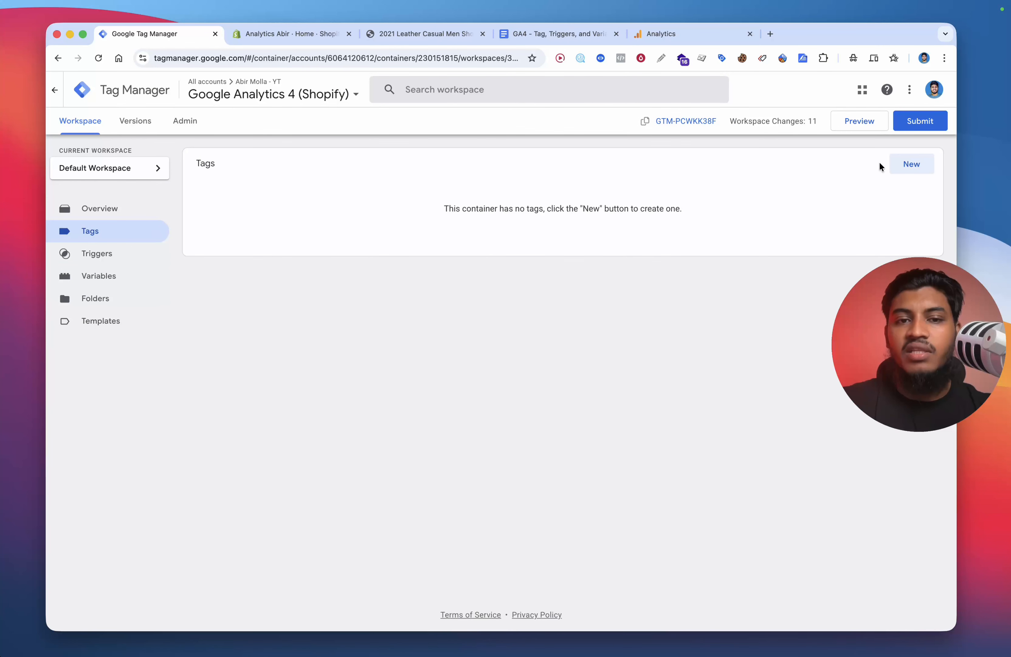
pyautogui.click(894, 165)
pyautogui.click(606, 176)
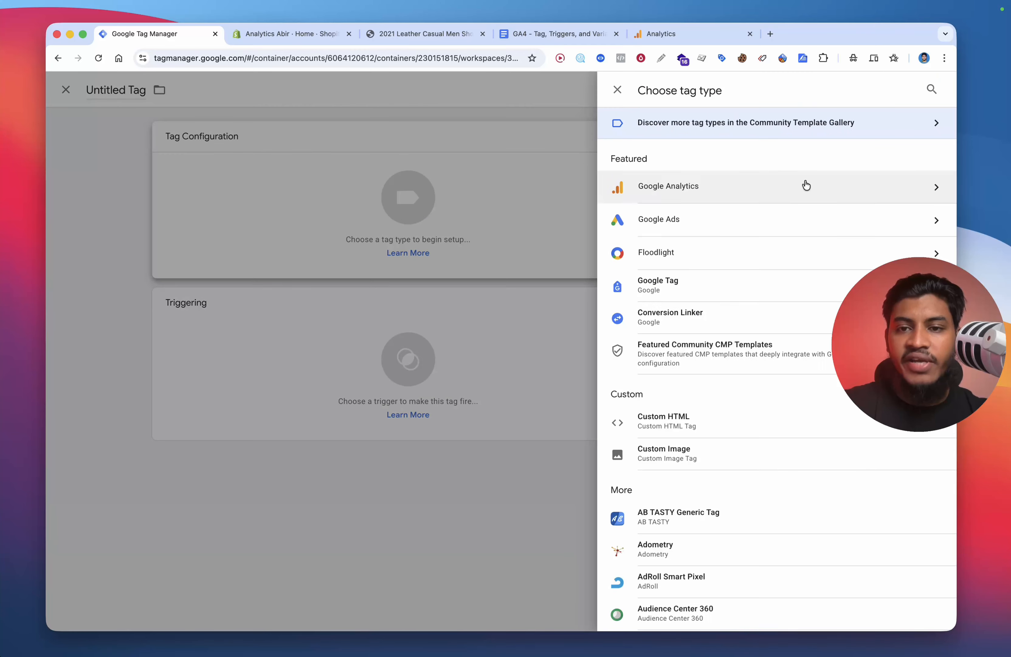
pyautogui.click(684, 187)
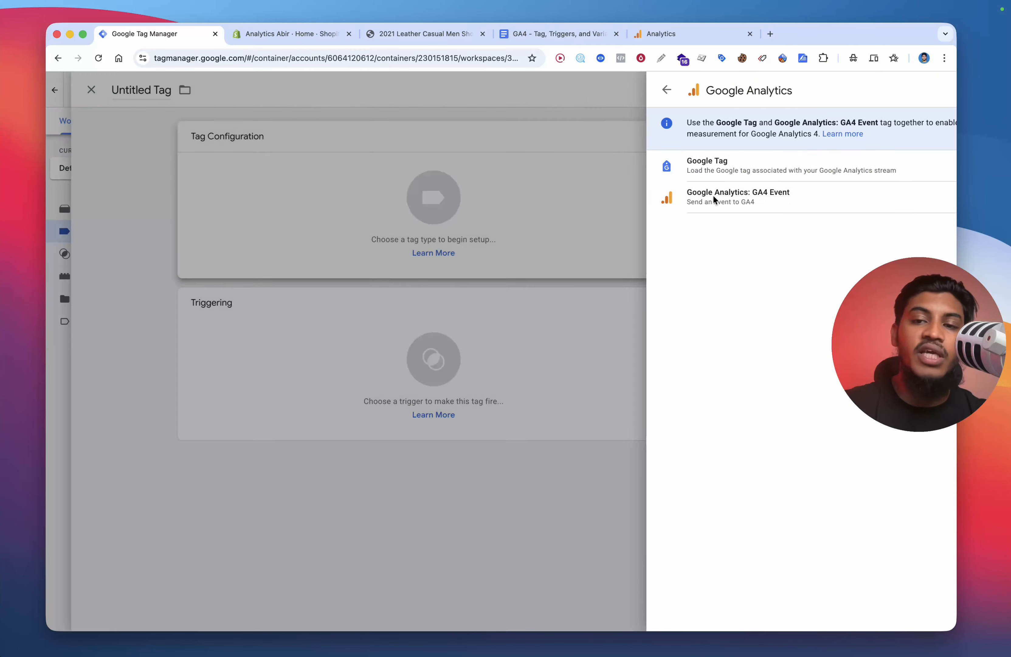
pyautogui.click(713, 195)
# Step: Set the tag's measurement ID to the GA4 - Measurement Id variable and its event name to page_view
pyautogui.click(453, 262)
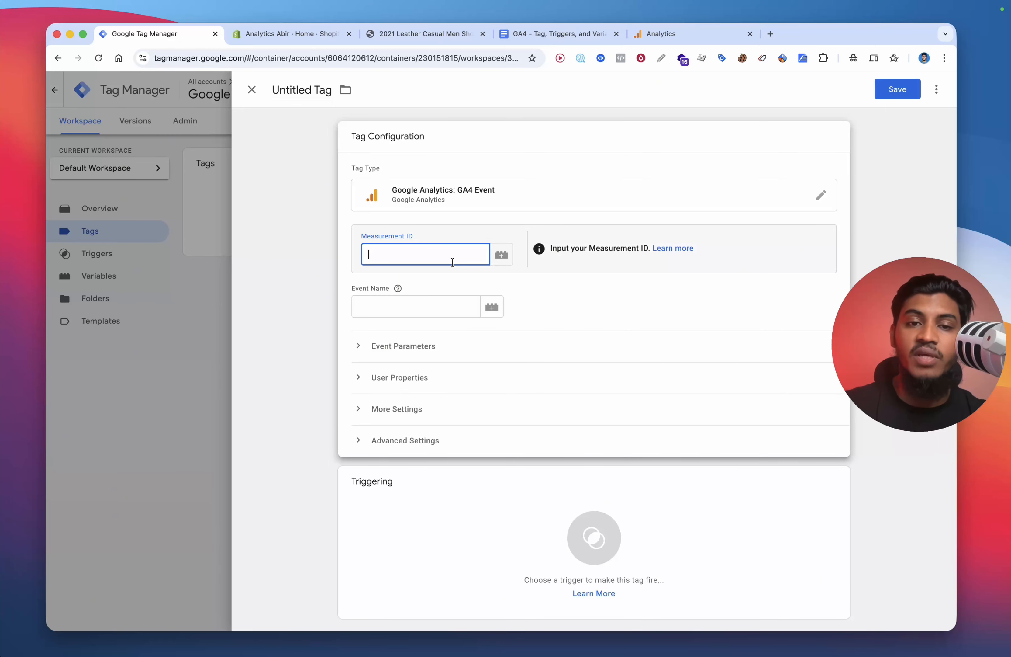
pyautogui.write('{{')
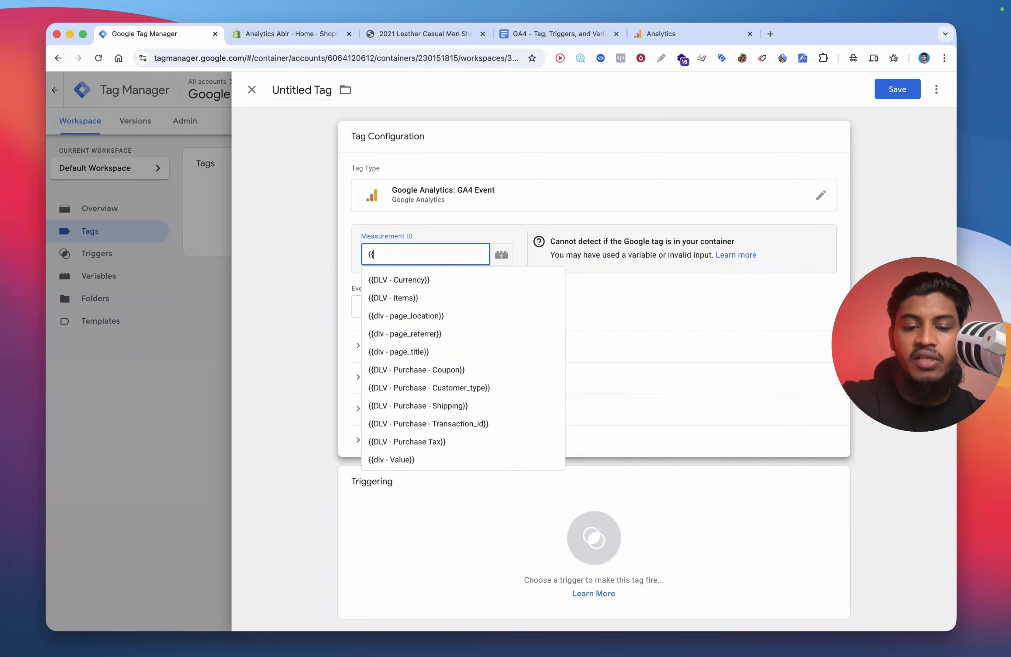
pyautogui.write('ga')
pyautogui.click(469, 280)
pyautogui.click(416, 306)
pyautogui.write('p')
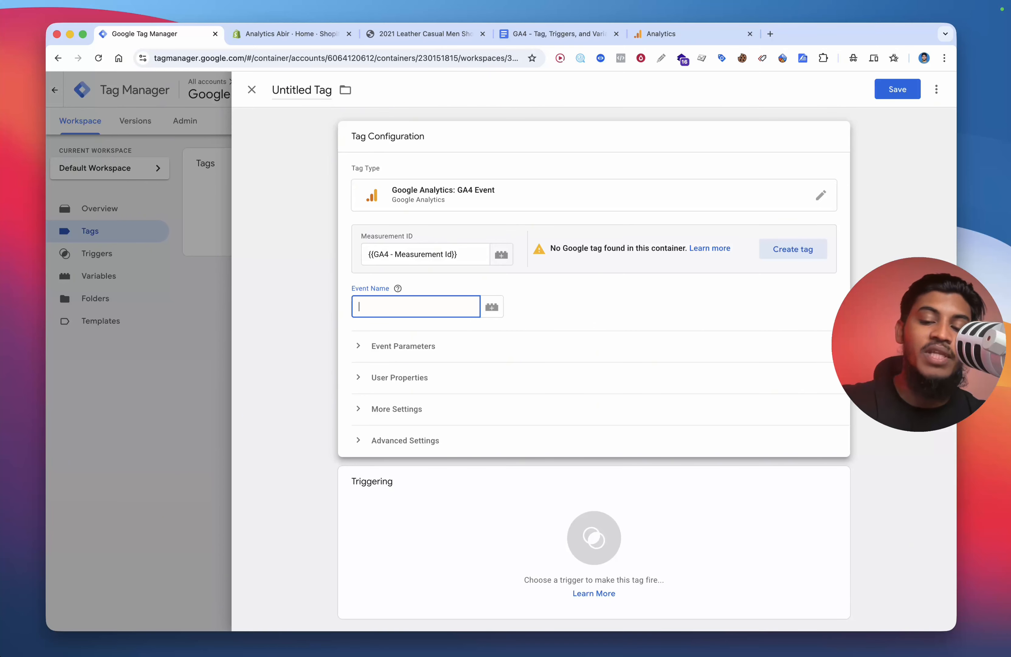
pyautogui.write('age_view')
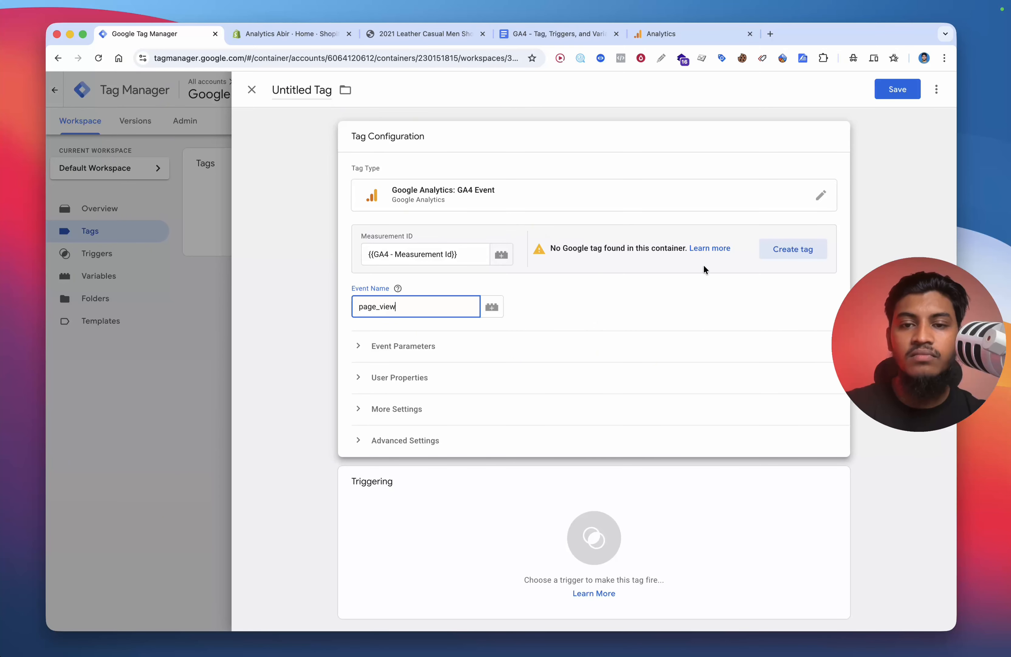
# Step: Create and save the suggested Google Tag for the container from the measurement ID notice
pyautogui.click(789, 249)
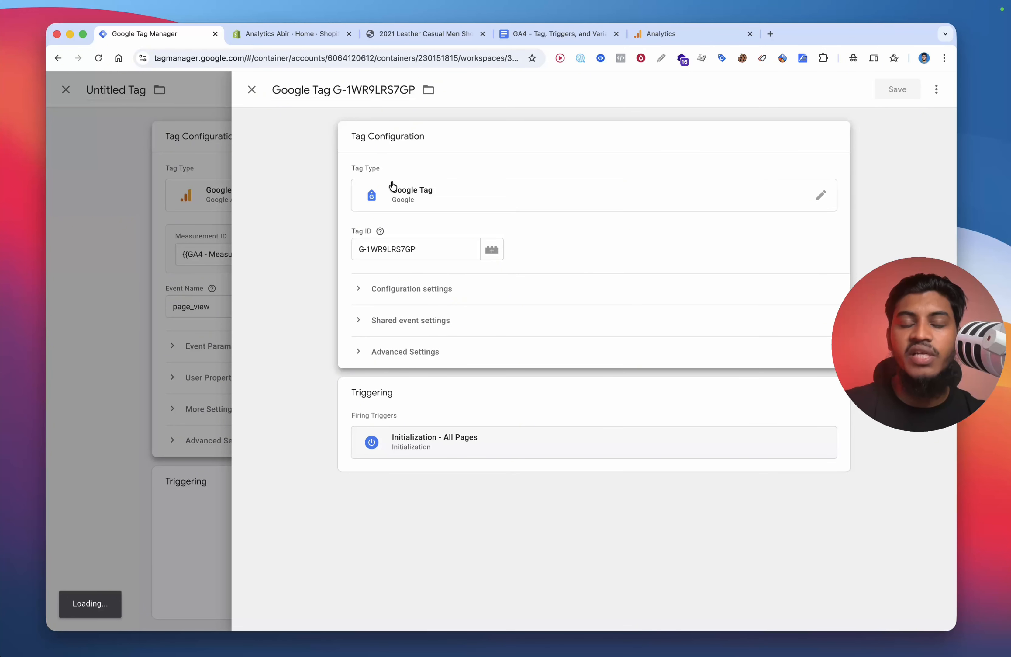
pyautogui.click(900, 90)
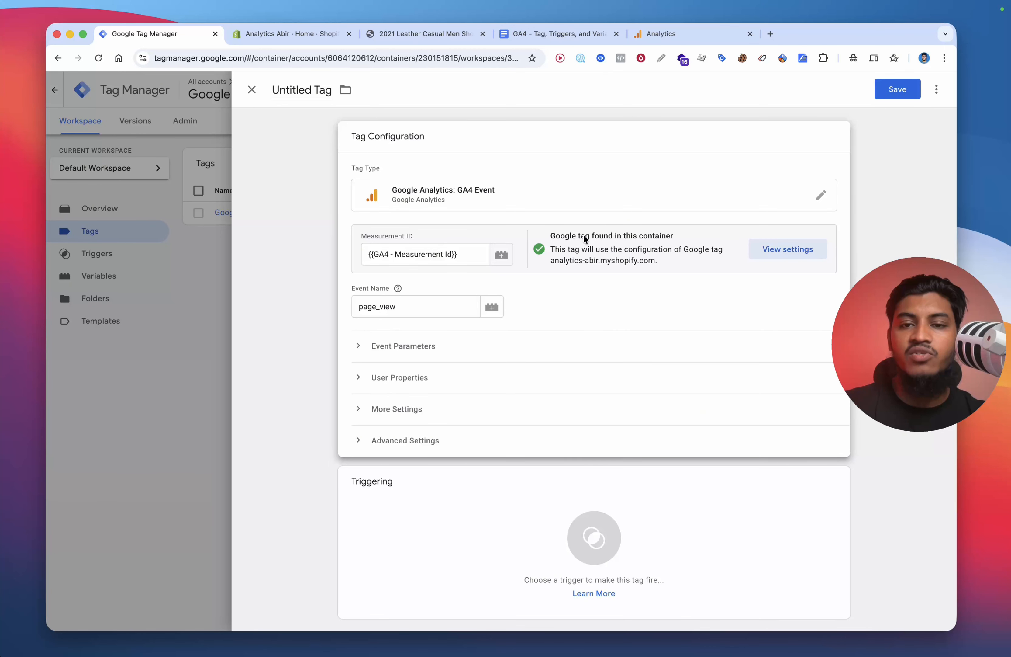
pyautogui.moveTo(561, 233); pyautogui.dragTo(641, 236)
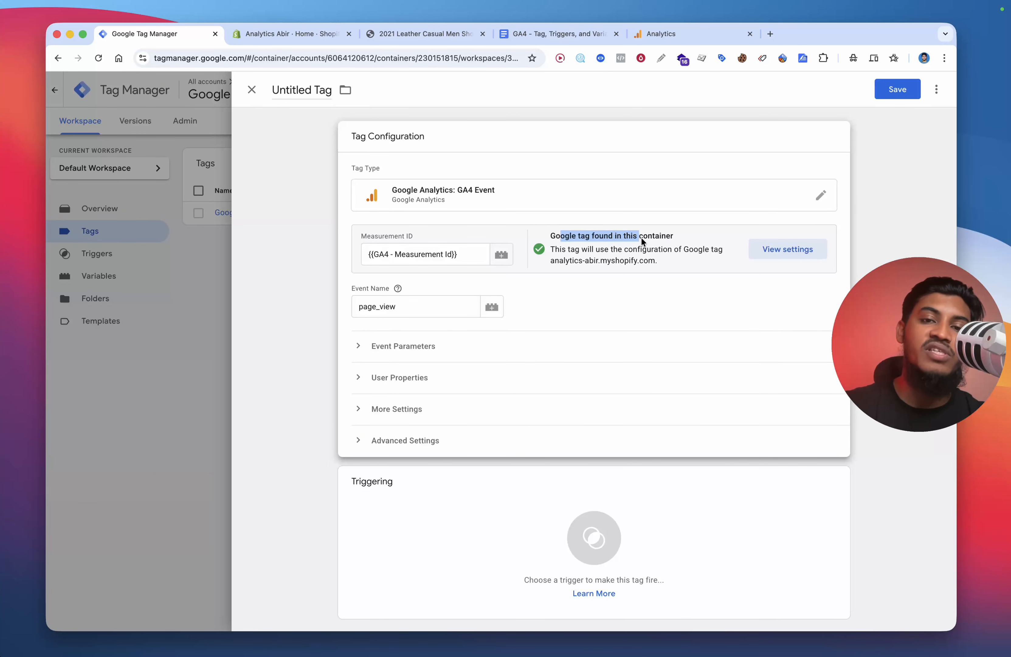
pyautogui.click(668, 246)
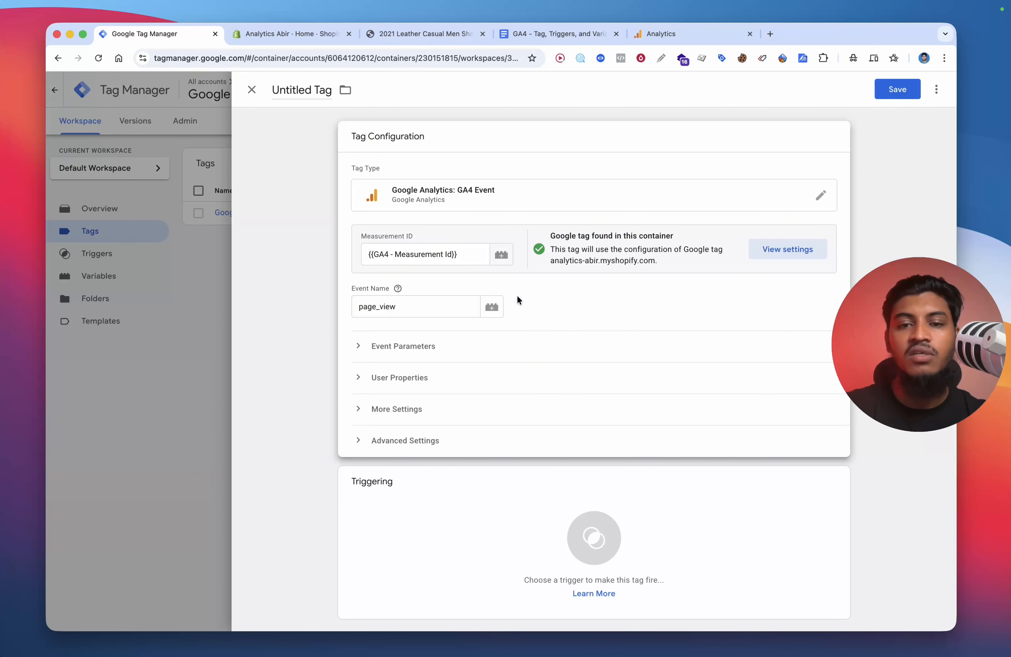
# Step: Expand the tag's event parameters and add three empty parameter rows
pyautogui.click(427, 356)
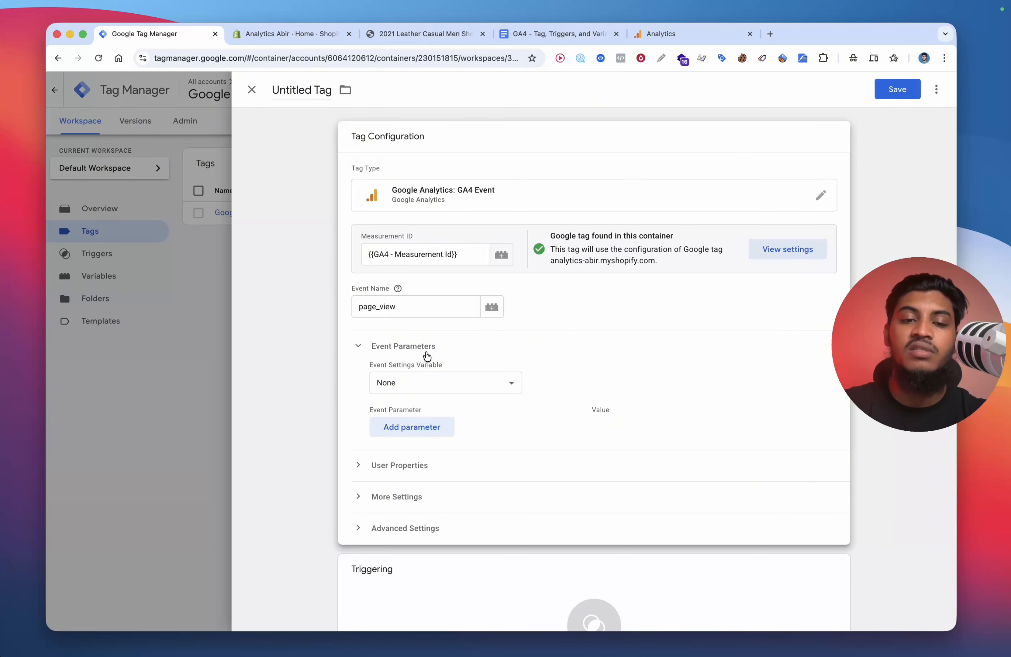
pyautogui.click(416, 426)
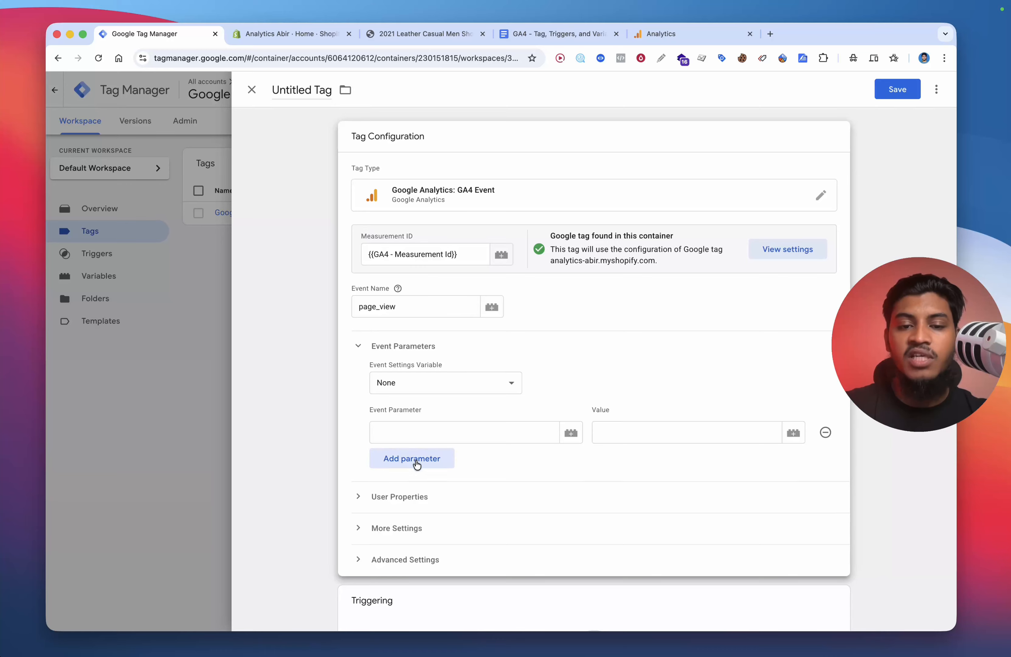
pyautogui.click(418, 460)
pyautogui.click(421, 495)
pyautogui.scroll(-2, 514, 412)
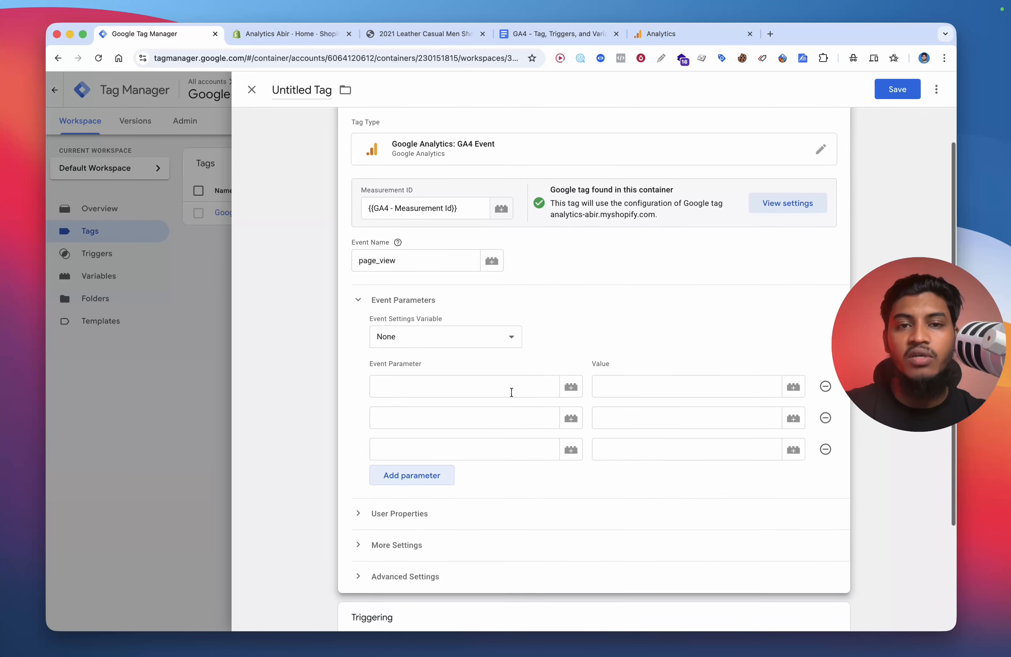
# Step: Review the events list in the GA4 - Tag, Triggers, and Variables document
pyautogui.click(534, 35)
pyautogui.scroll(5, 470, 276)
pyautogui.scroll(-10, 470, 276)
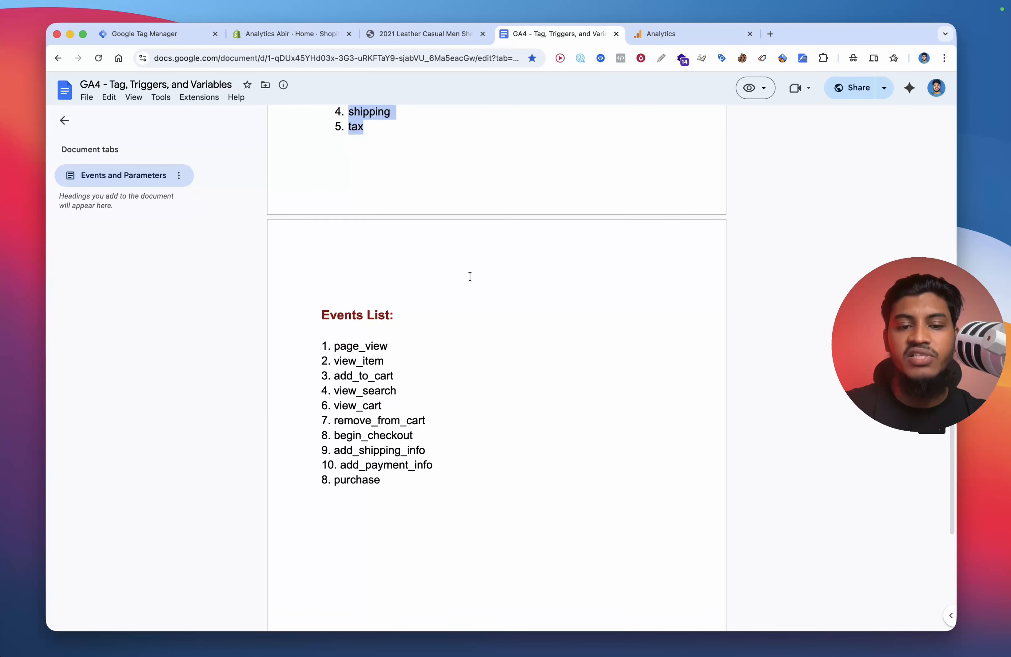
pyautogui.moveTo(340, 311); pyautogui.dragTo(404, 431)
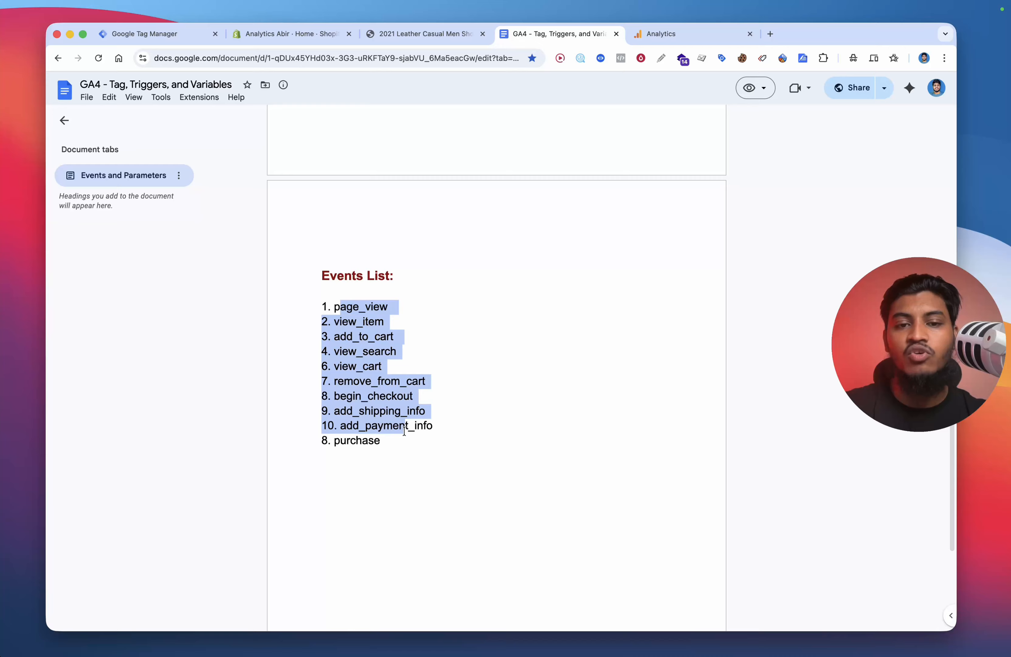
pyautogui.click(472, 362)
pyautogui.click(148, 34)
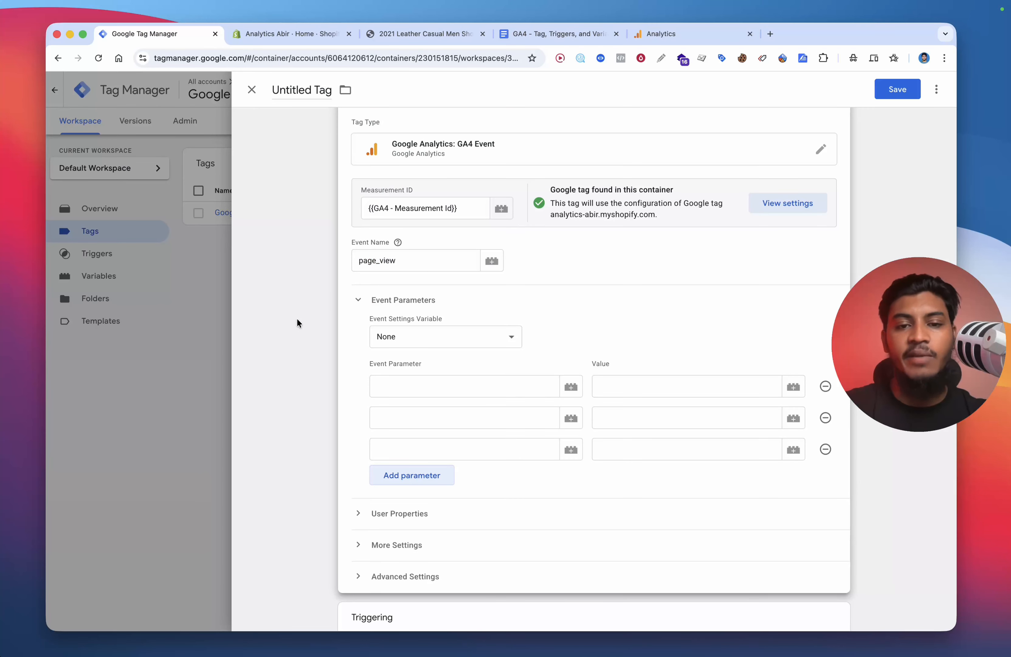
# Step: Fill the three event parameter names with page_location, page_referrer and page_title copied from the document
pyautogui.click(453, 396)
pyautogui.scroll(-2, 504, 342)
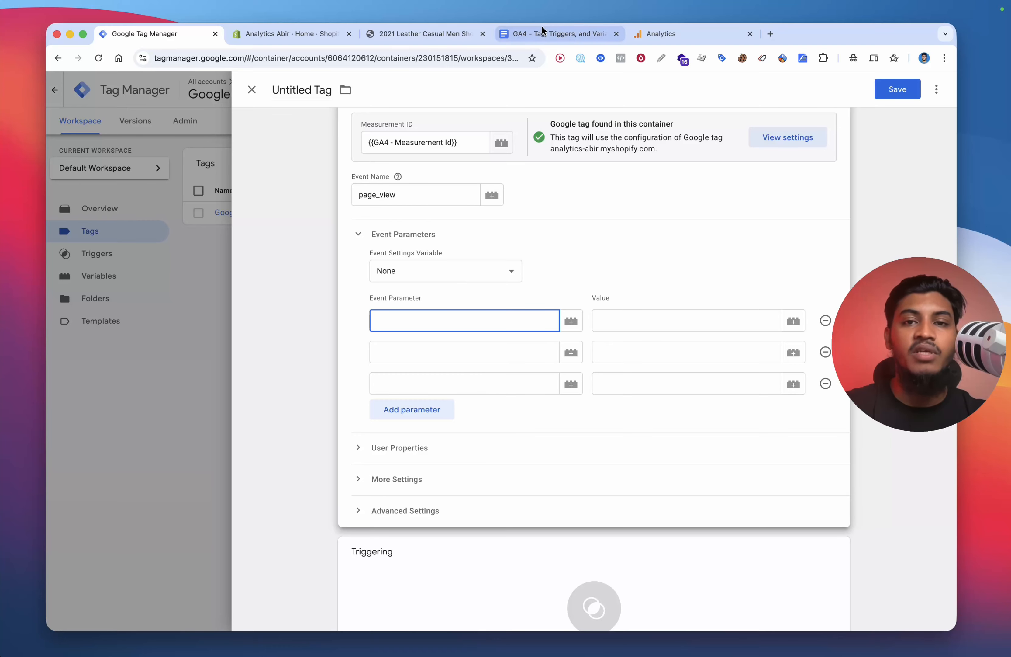
pyautogui.click(540, 26)
pyautogui.scroll(-10, 469, 237)
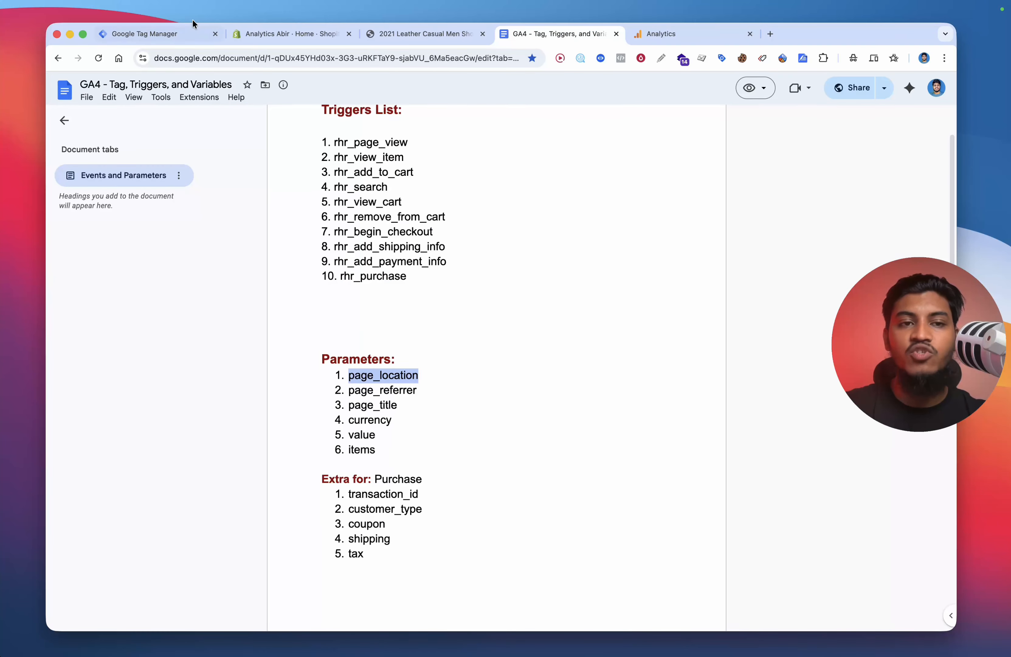
pyautogui.click(181, 26)
pyautogui.write('page_location')
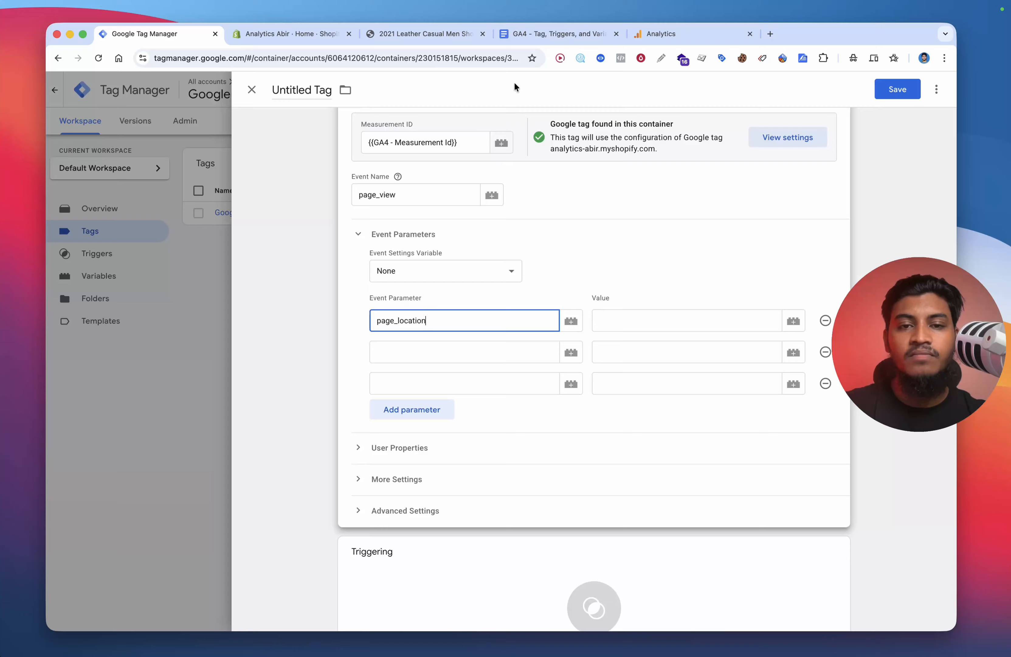
pyautogui.click(536, 35)
pyautogui.doubleClick(395, 390)
pyautogui.press('super+c')
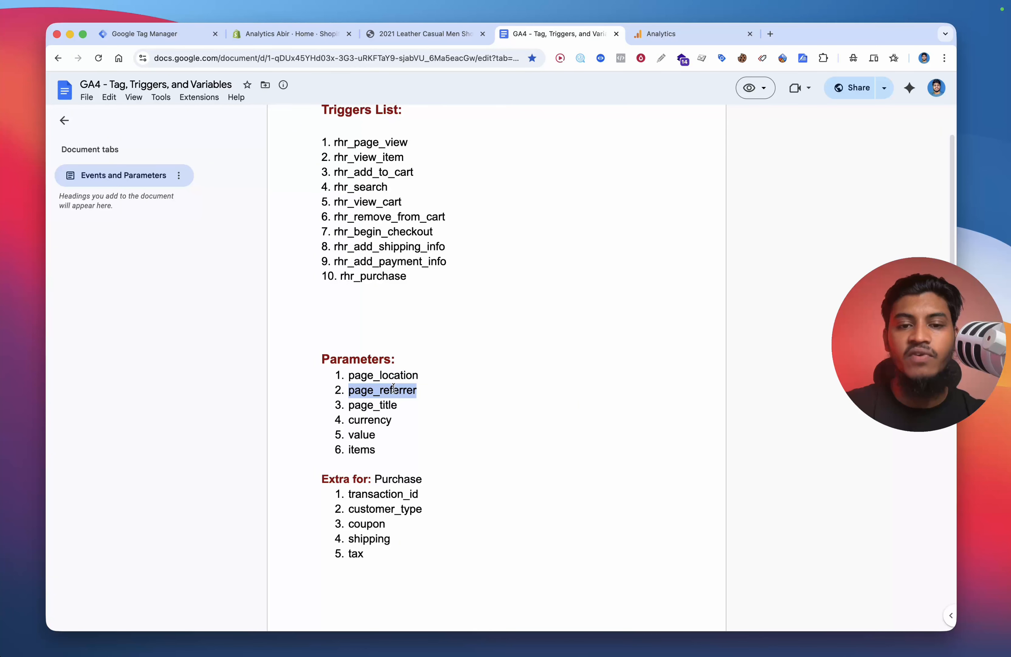
pyautogui.click(174, 35)
pyautogui.click(400, 350)
pyautogui.press('super+v')
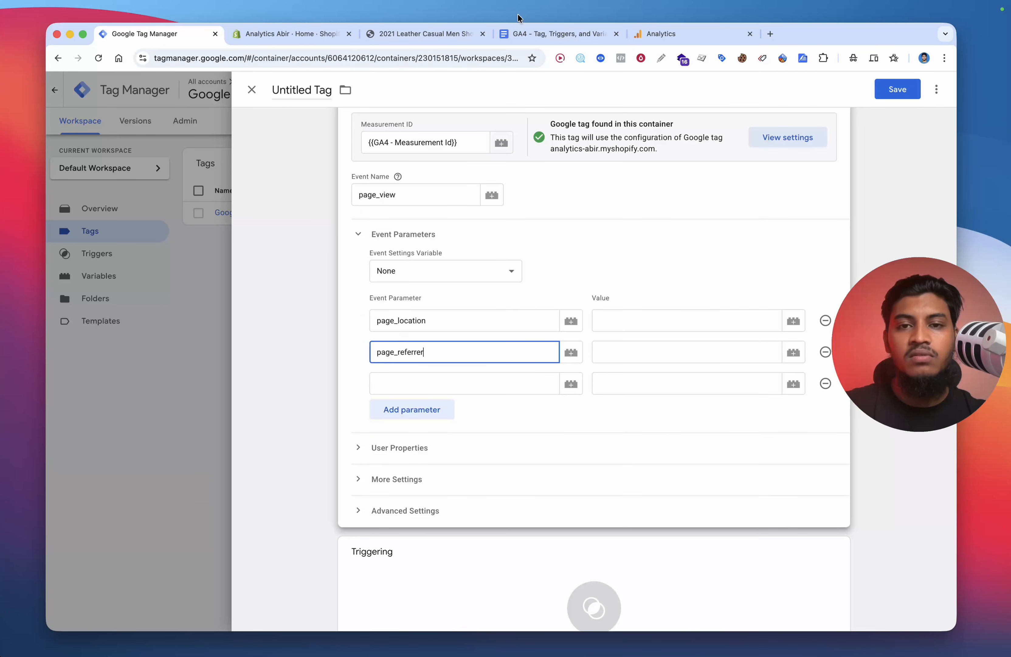
pyautogui.click(532, 33)
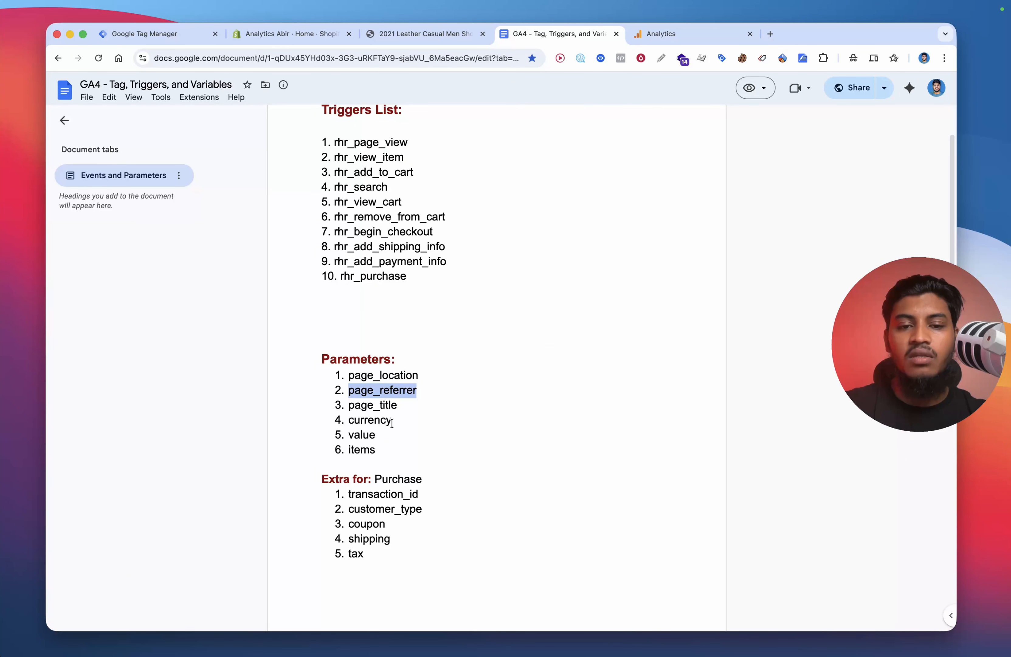
pyautogui.doubleClick(381, 405)
pyautogui.press('super+c')
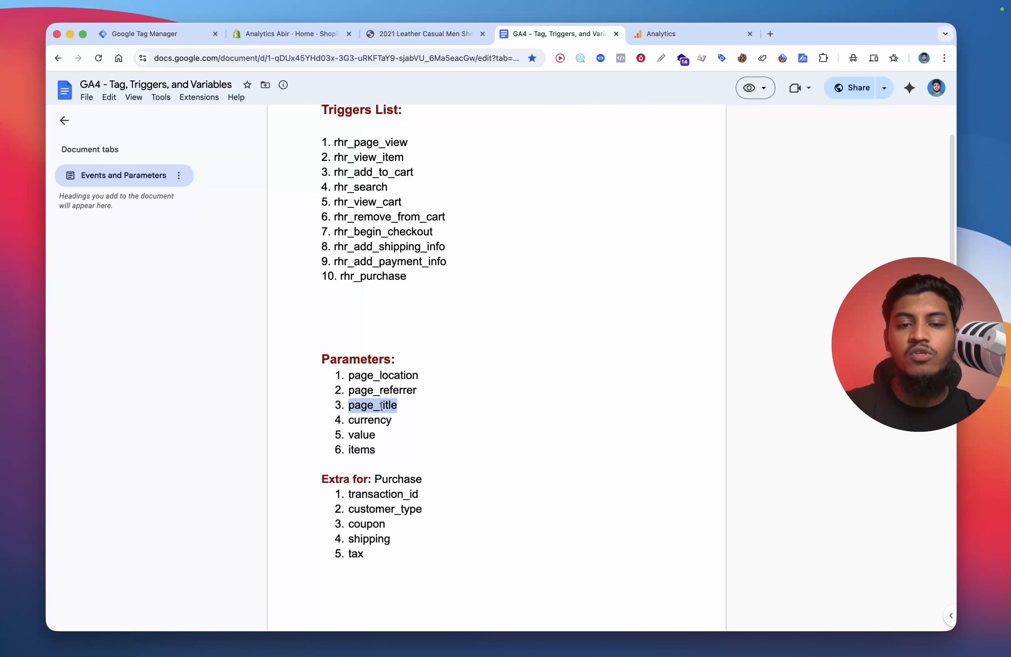
pyautogui.click(196, 38)
pyautogui.click(443, 373)
pyautogui.press('super+v')
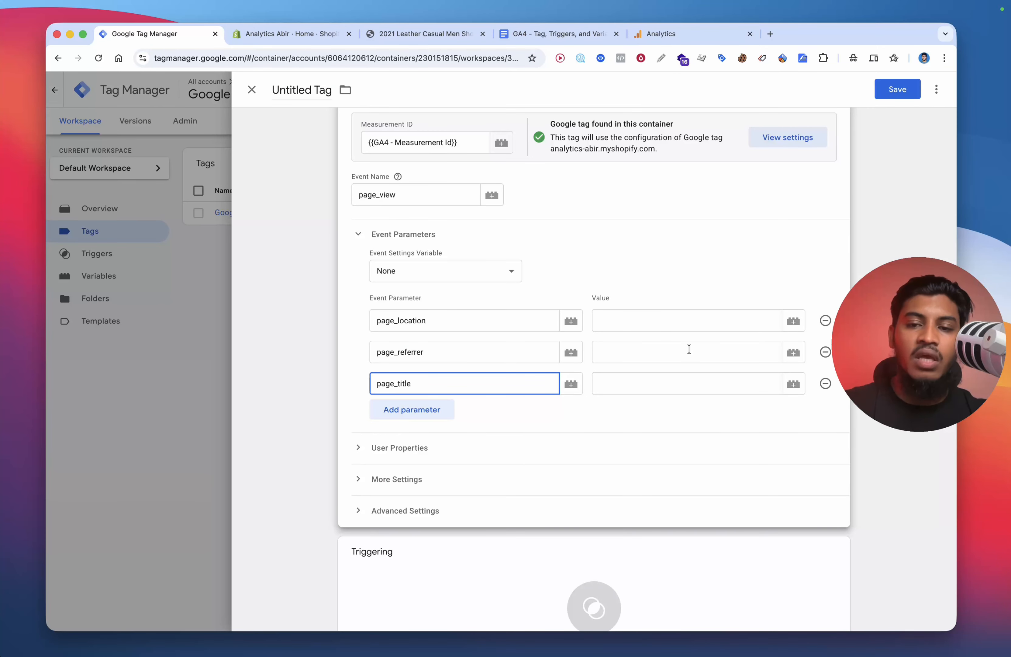
# Step: Set the parameter values to the dlv - page_location, dlv - page_referrer and dlv - page_title variables
pyautogui.click(634, 321)
pyautogui.write('{{')
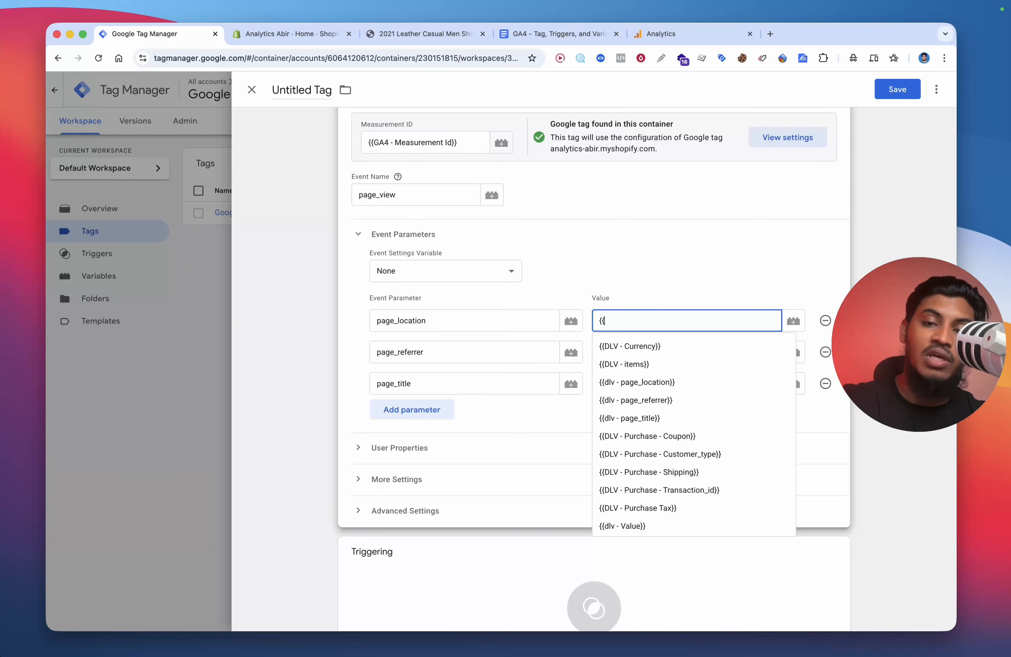
pyautogui.write('loca')
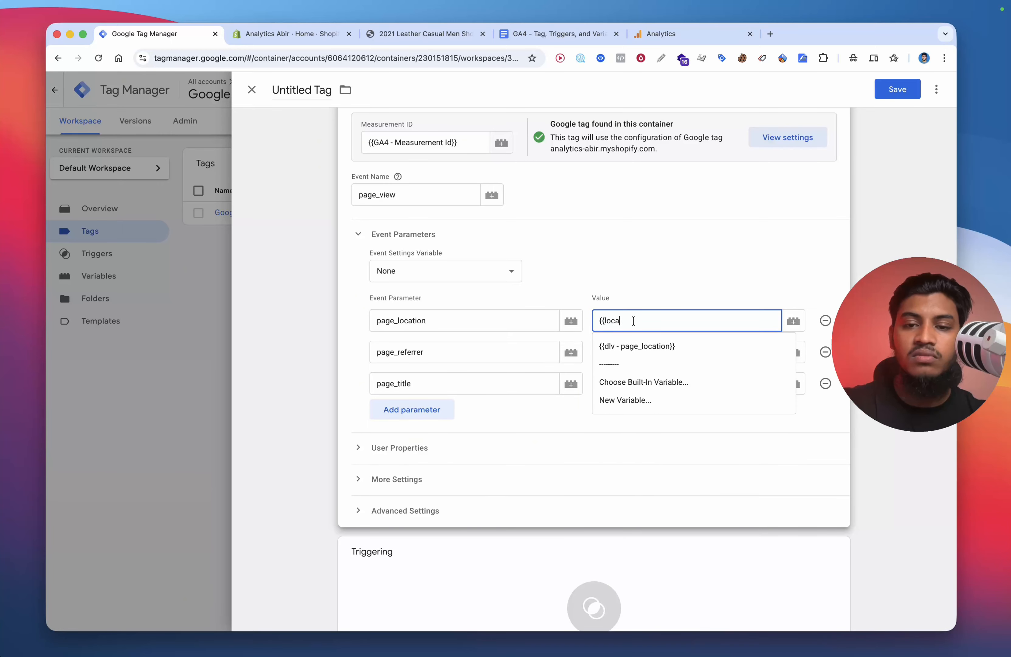
pyautogui.click(667, 347)
pyautogui.click(793, 353)
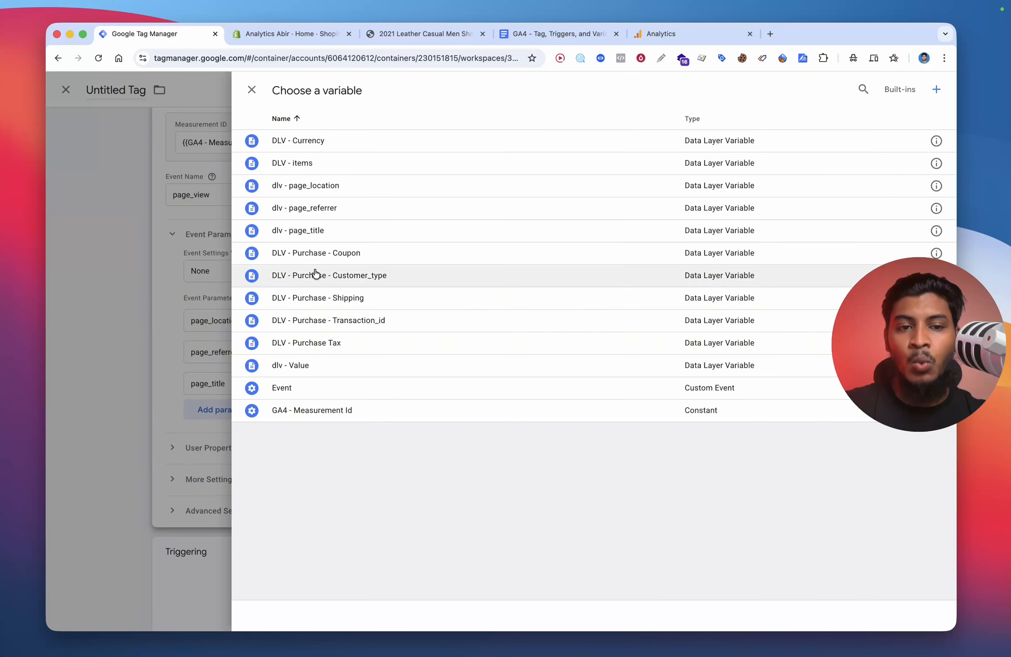
pyautogui.click(344, 209)
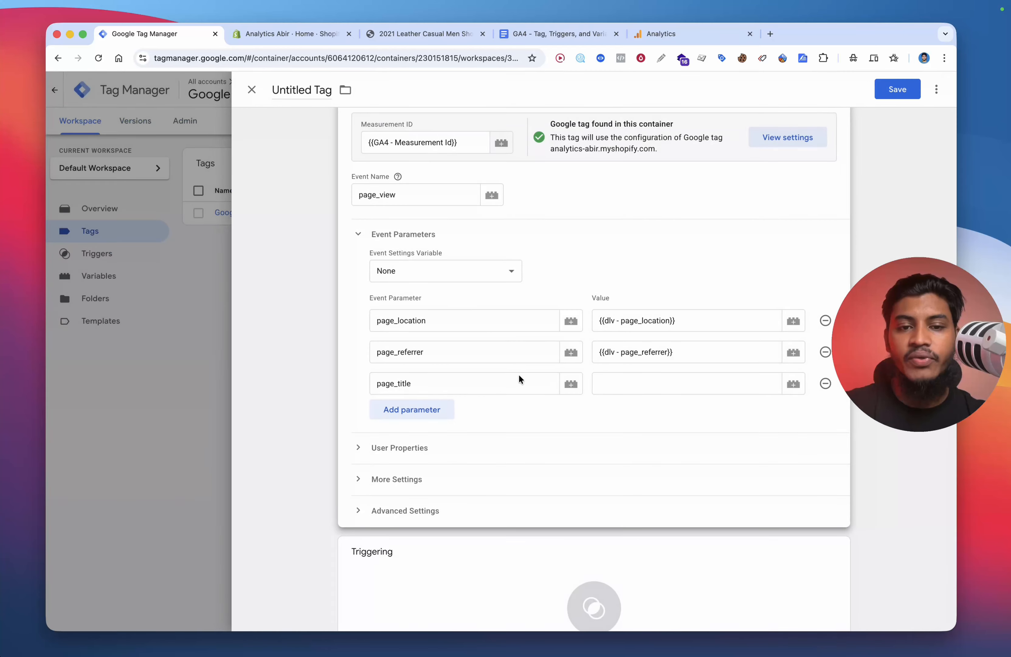
pyautogui.click(652, 384)
pyautogui.write('{{dlv - page')
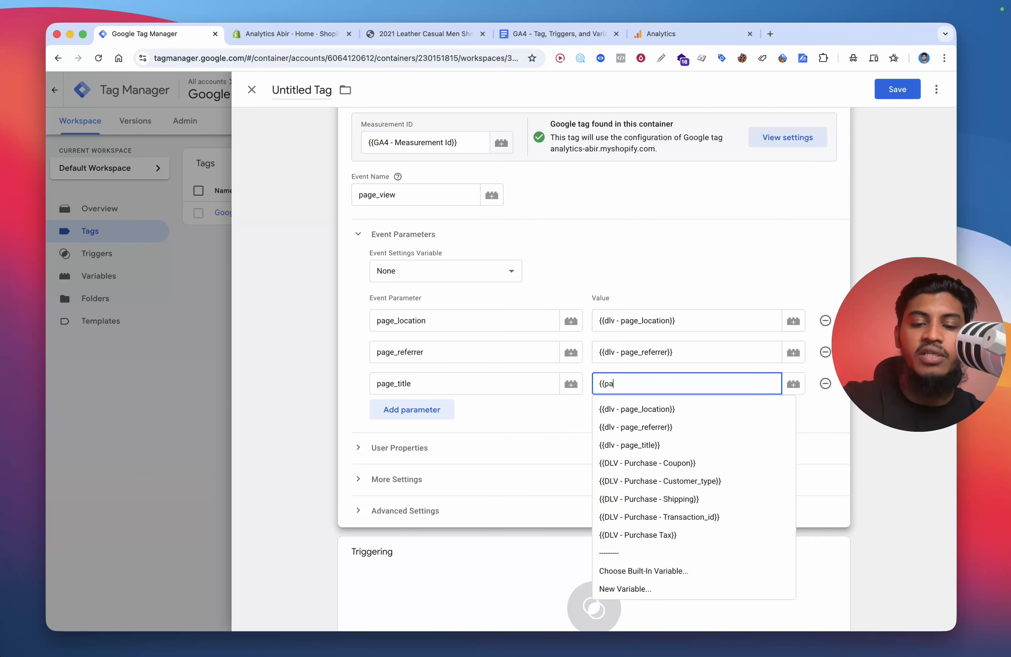
pyautogui.click(691, 447)
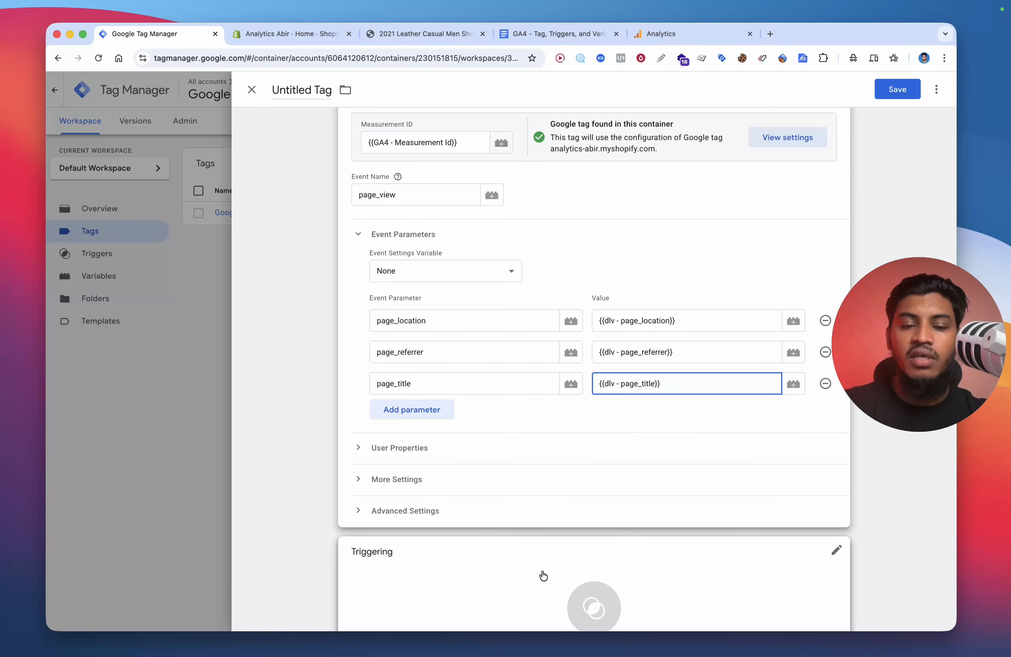
# Step: Set the page_view tag's firing trigger to Custom Event - PageView
pyautogui.click(576, 564)
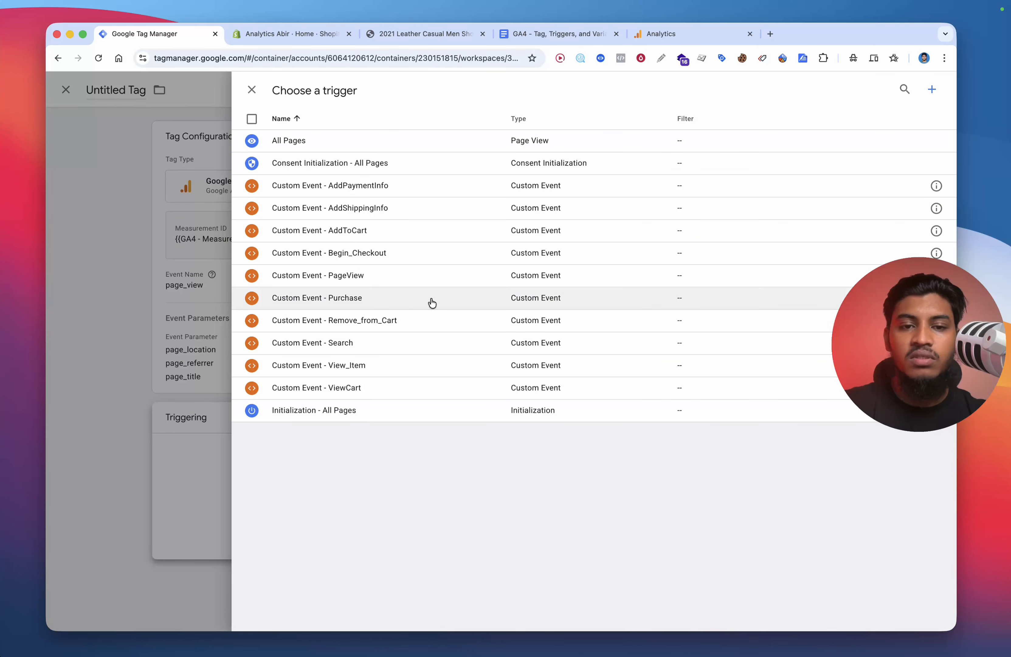
pyautogui.click(374, 281)
pyautogui.click(482, 319)
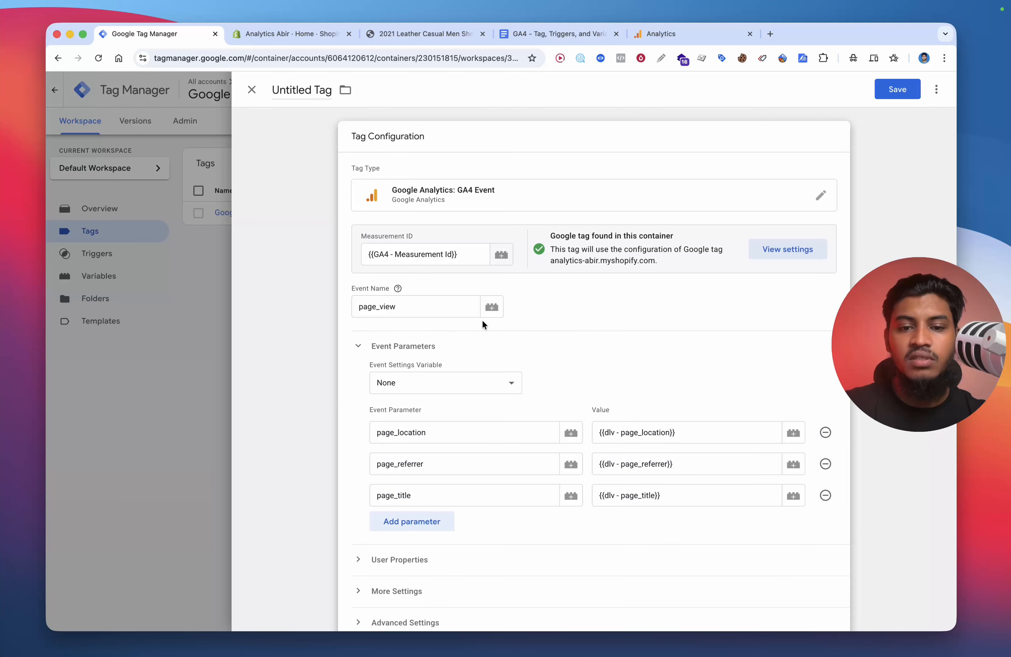
# Step: Save the tag under the name Google Analytics GA4 Event - Page-View
pyautogui.scroll(-3, 566, 433)
pyautogui.click(897, 89)
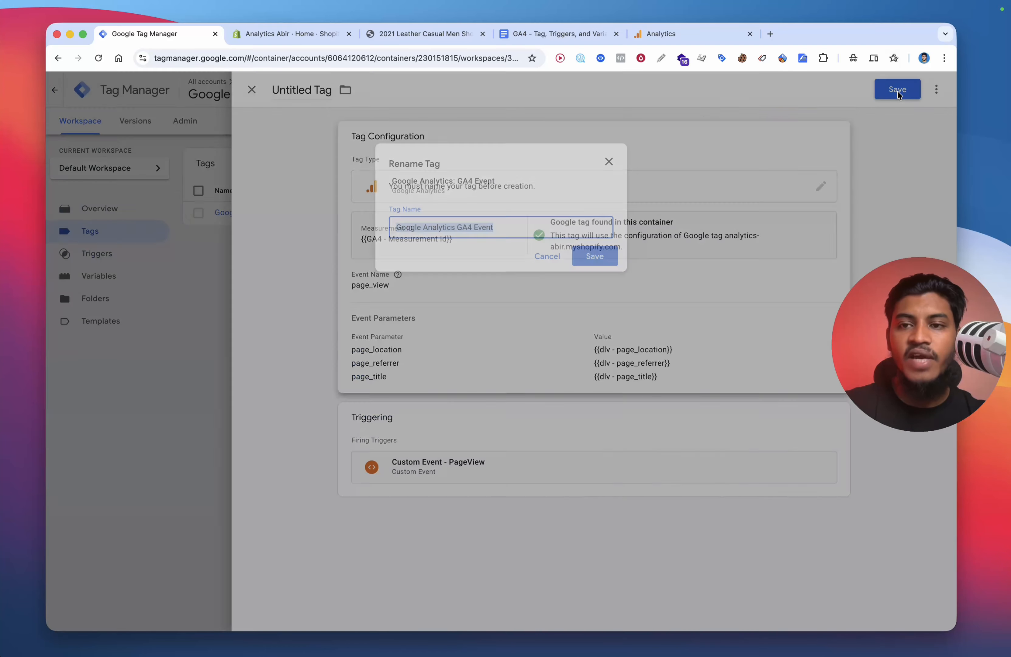
pyautogui.click(546, 230)
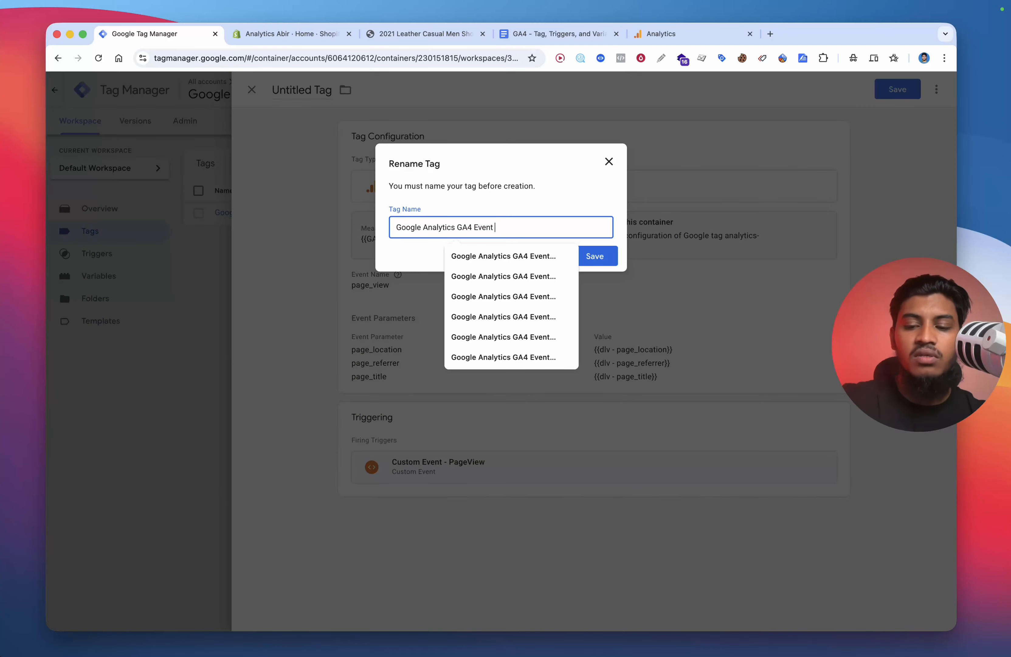
pyautogui.write('- pa')
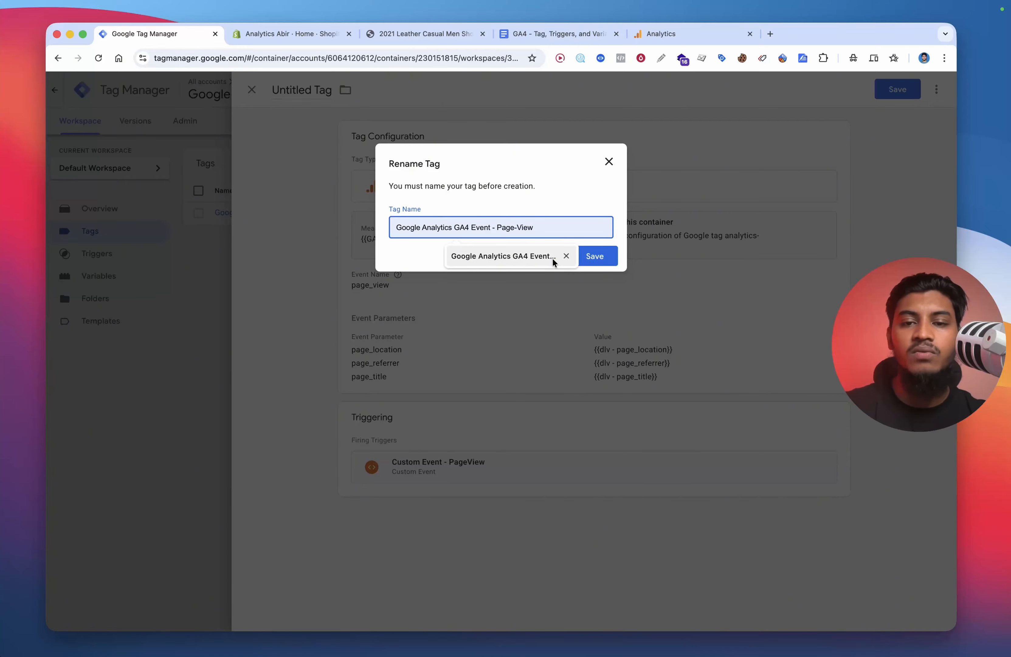
pyautogui.click(524, 260)
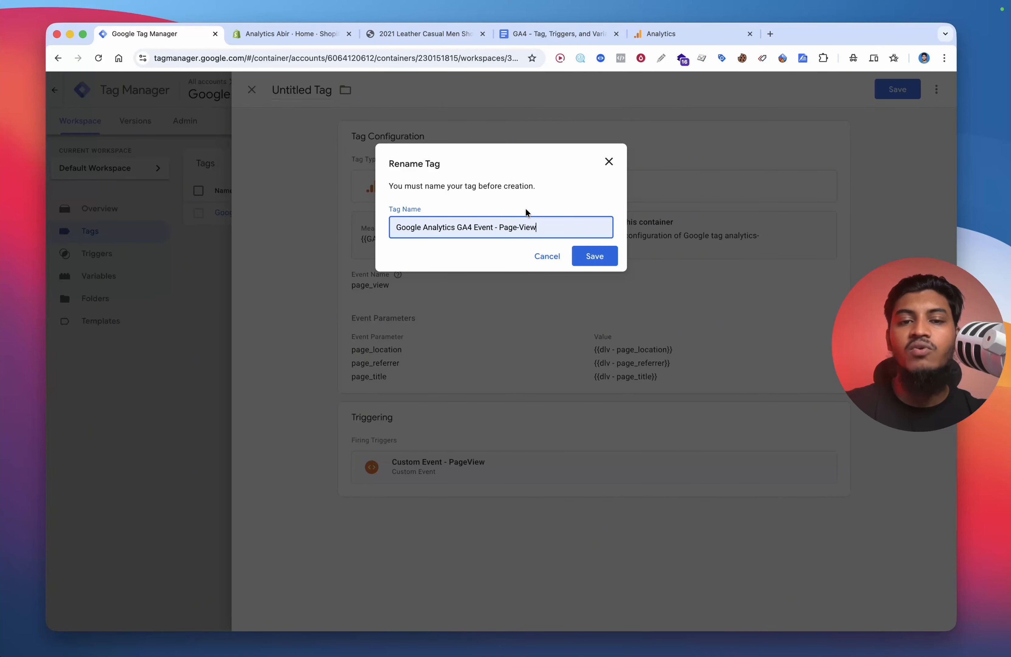
pyautogui.click(591, 255)
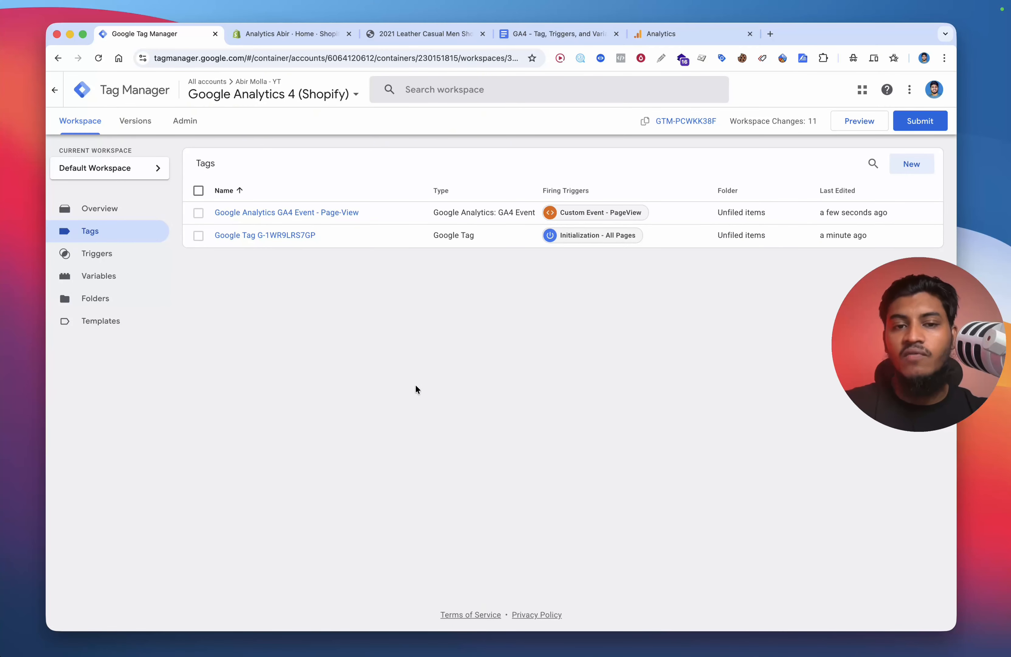
# Step: In the Google Tag G-1WR9LRS7GP, add the configuration parameter send_page_view with value false and save it
pyautogui.click(274, 235)
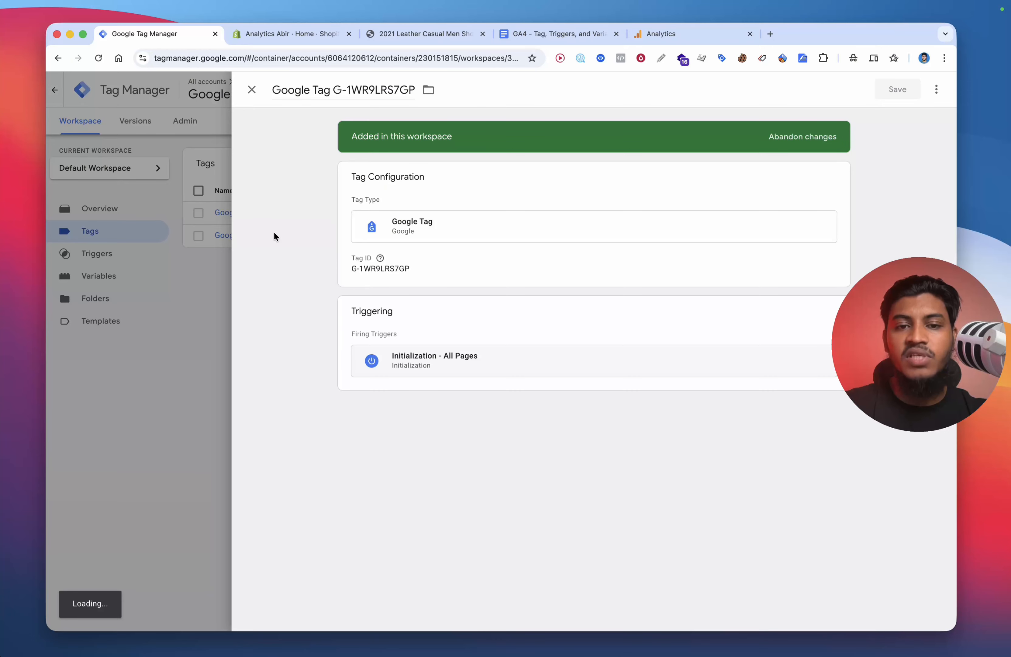
pyautogui.click(423, 270)
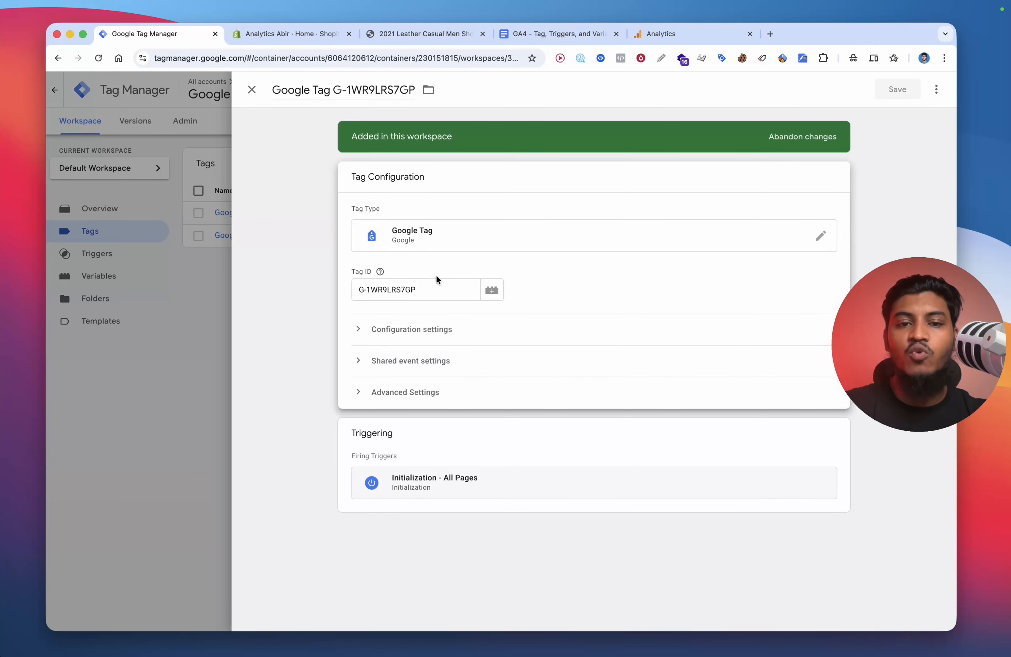
pyautogui.click(412, 333)
pyautogui.click(404, 433)
pyautogui.click(430, 440)
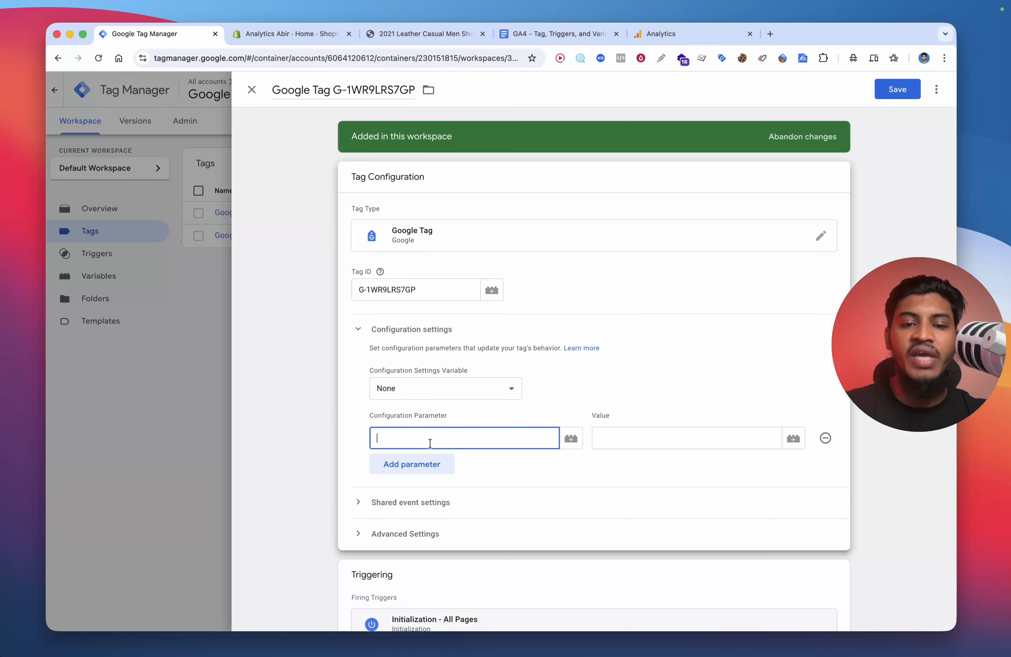
pyautogui.write('sen')
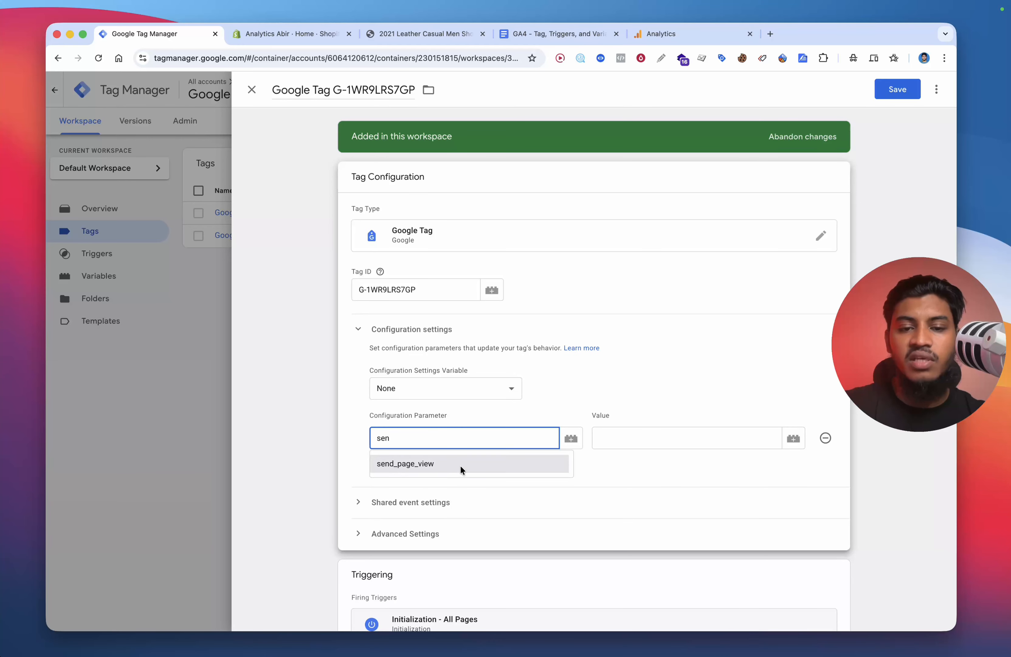
pyautogui.click(462, 464)
pyautogui.press('Tab')
pyautogui.write('fa')
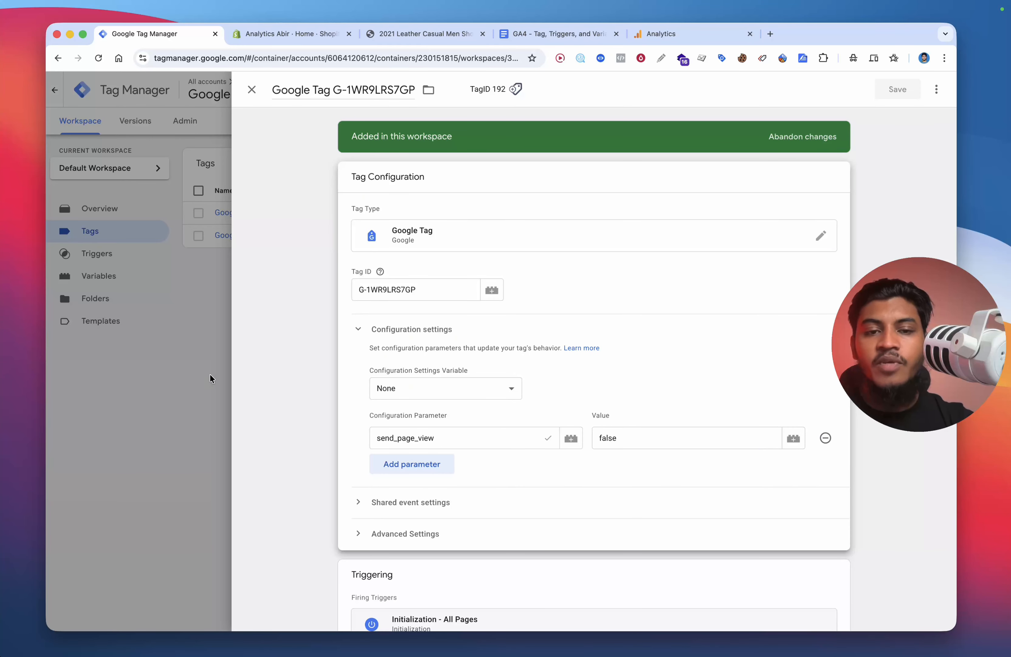
pyautogui.click(209, 373)
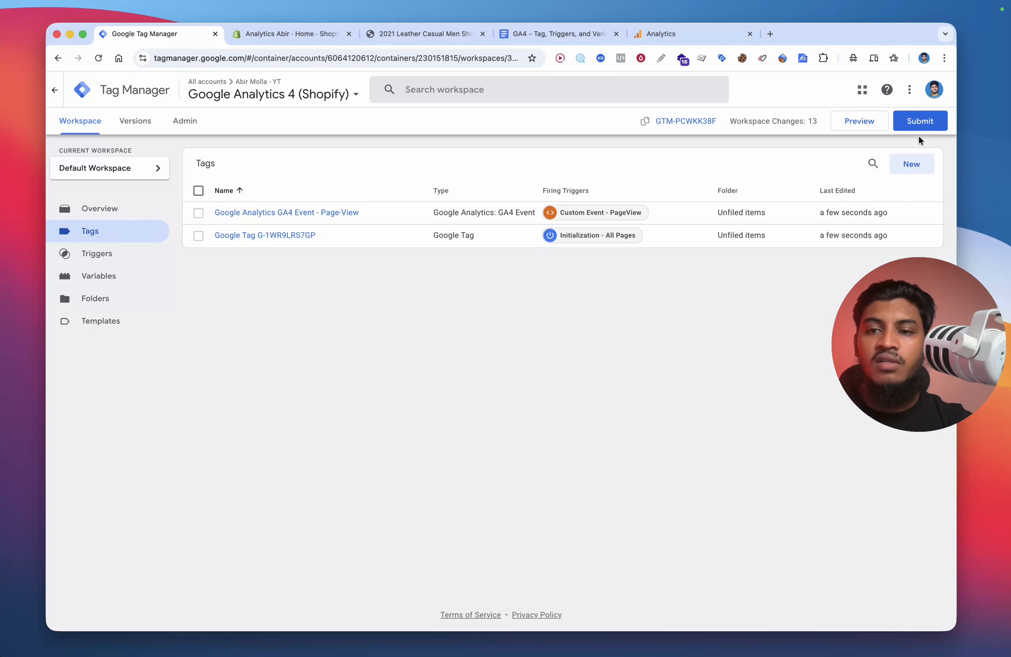
# Step: Create a new tag of type Google Analytics: GA4 Event
pyautogui.click(911, 165)
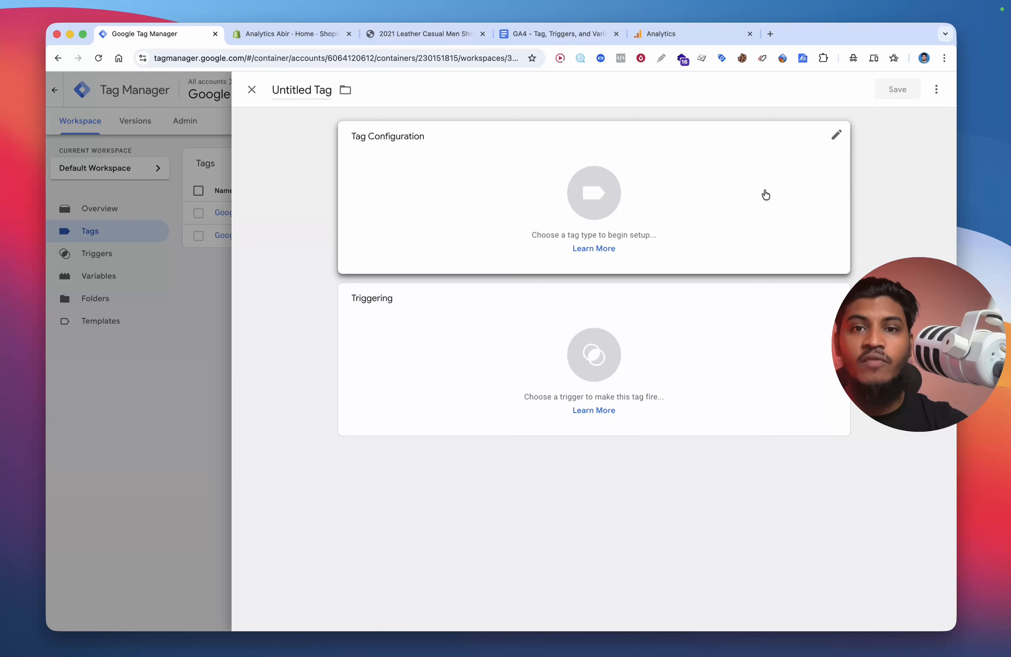
pyautogui.click(766, 192)
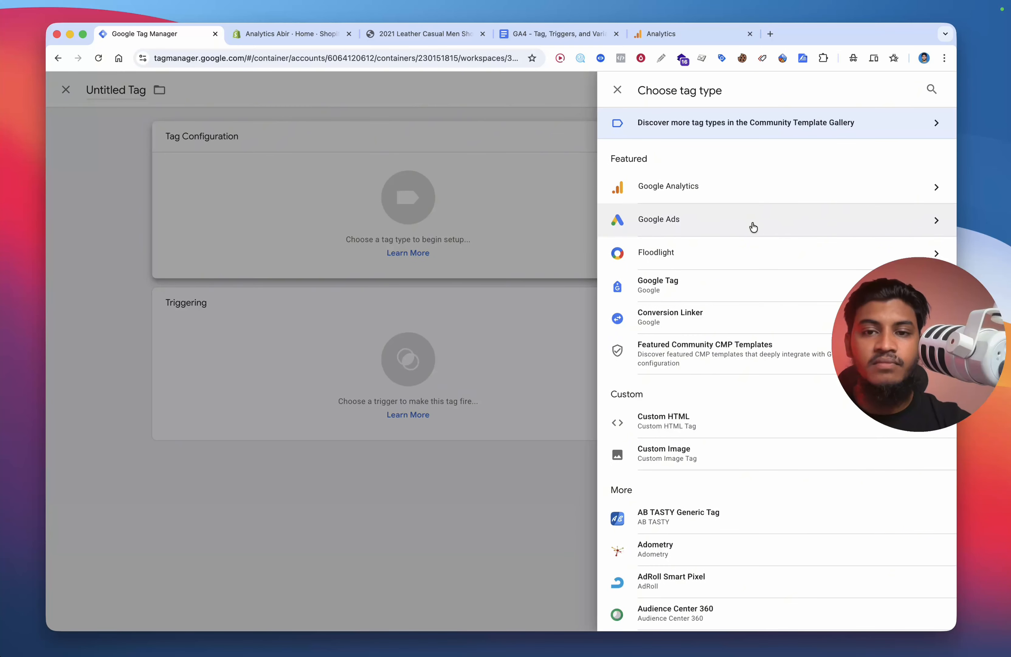
pyautogui.click(722, 197)
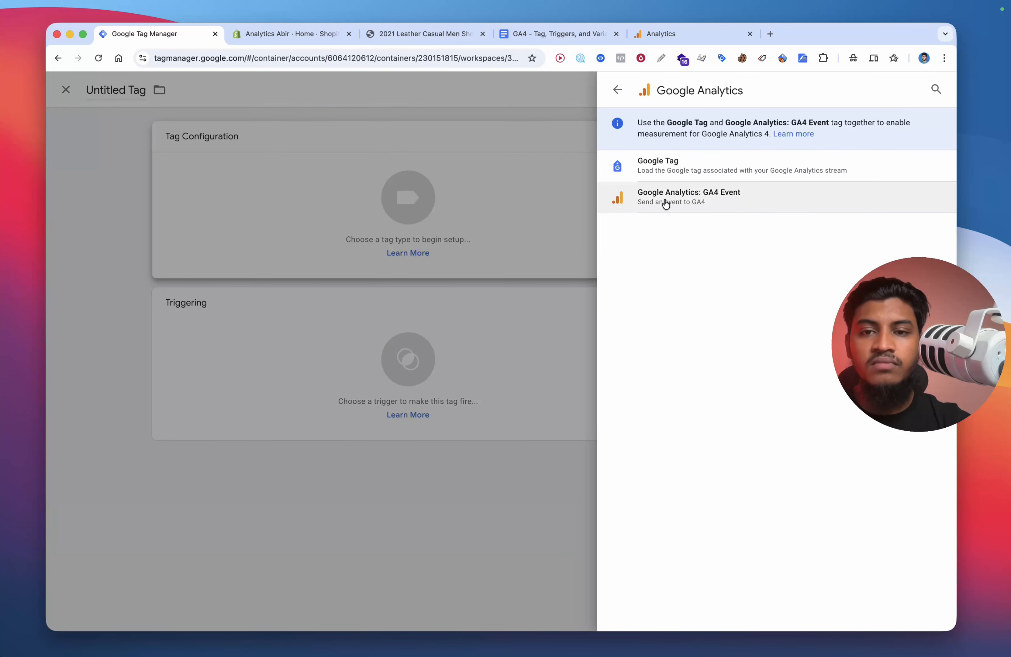
pyautogui.click(713, 187)
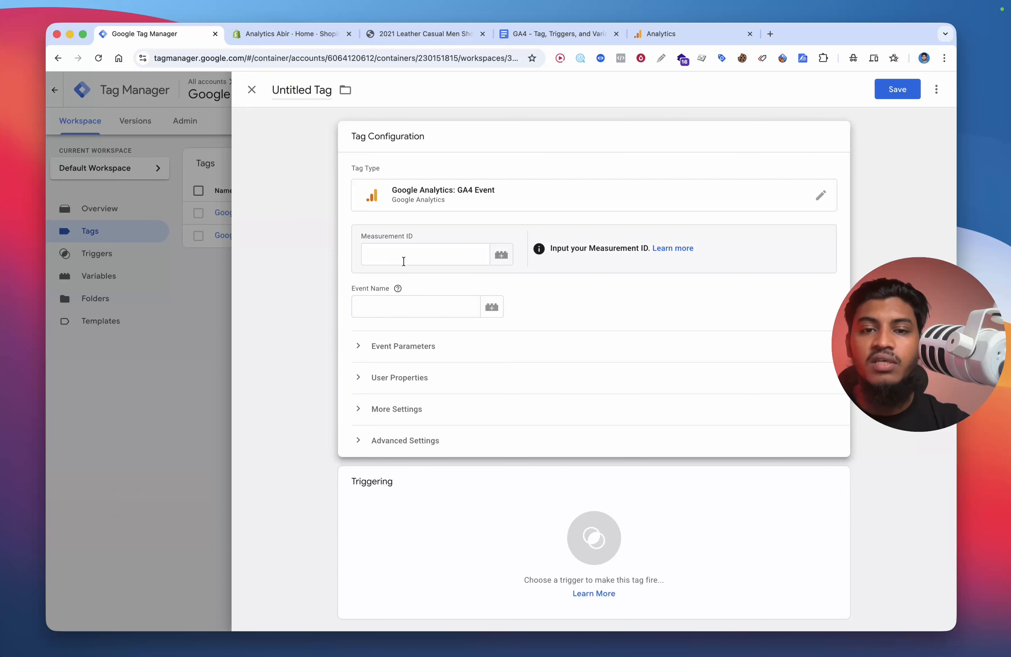
# Step: Set the new tag's Measurement ID to the {{GA4 - Measurement Id}} variable
pyautogui.click(403, 260)
pyautogui.write('{{mas')
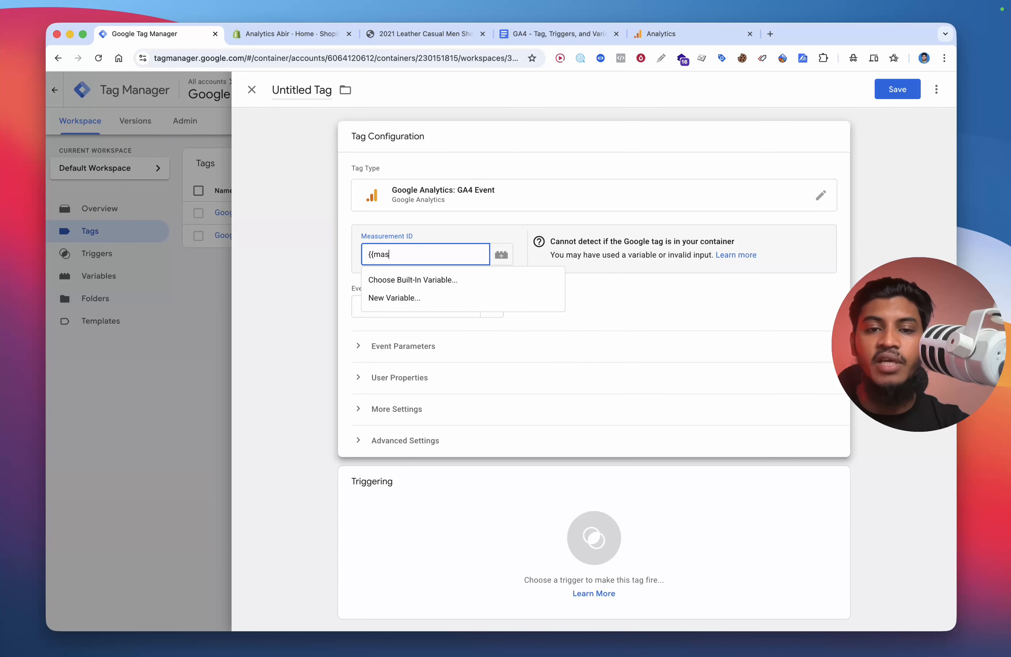
pyautogui.press('BackSpace')
pyautogui.press('BackSpace')
pyautogui.press('BackSpace')
pyautogui.write('ga')
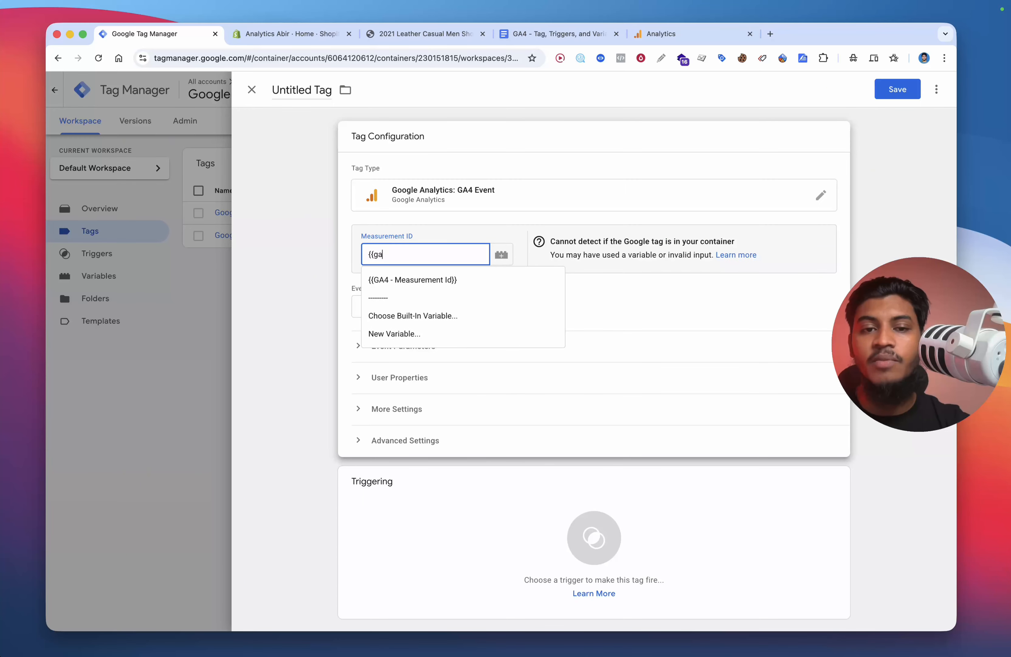
pyautogui.click(431, 279)
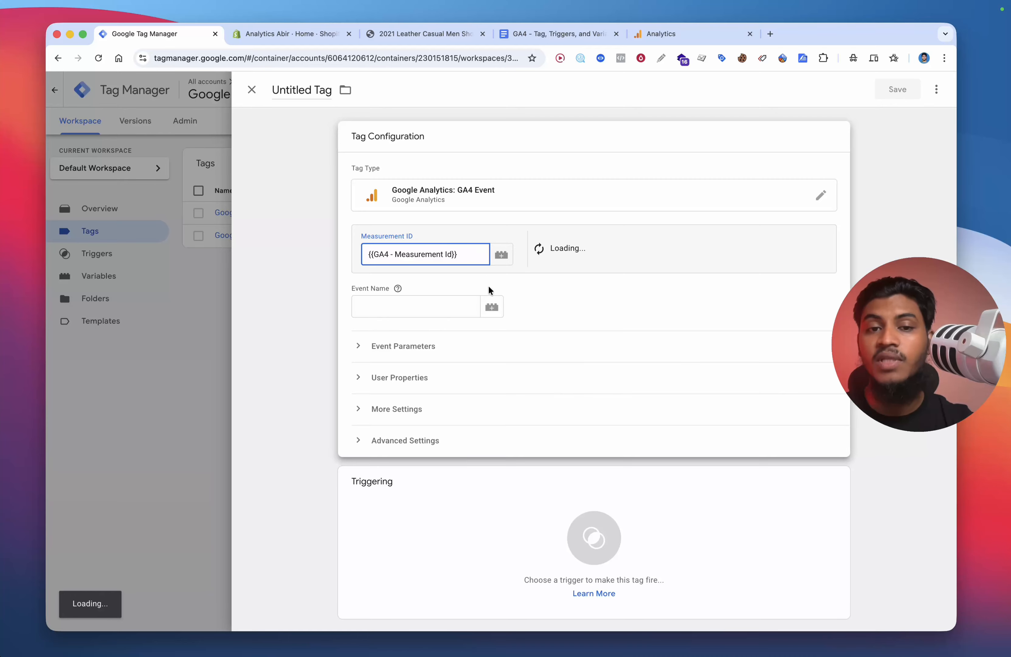
# Step: Set the event name to view_item, copied from the events list in the document
pyautogui.click(438, 313)
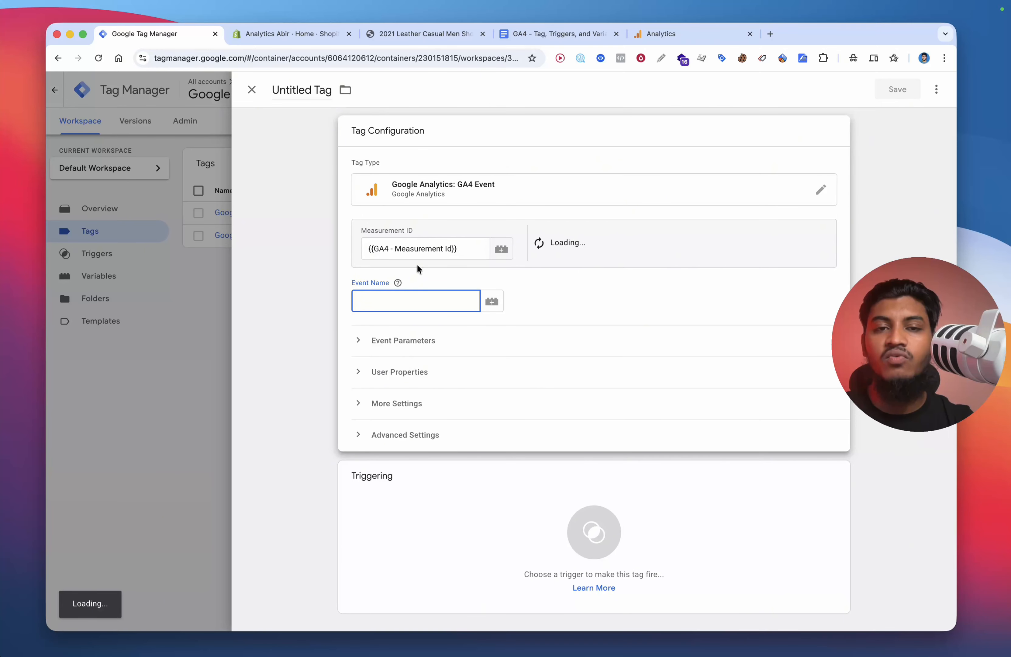
pyautogui.click(524, 33)
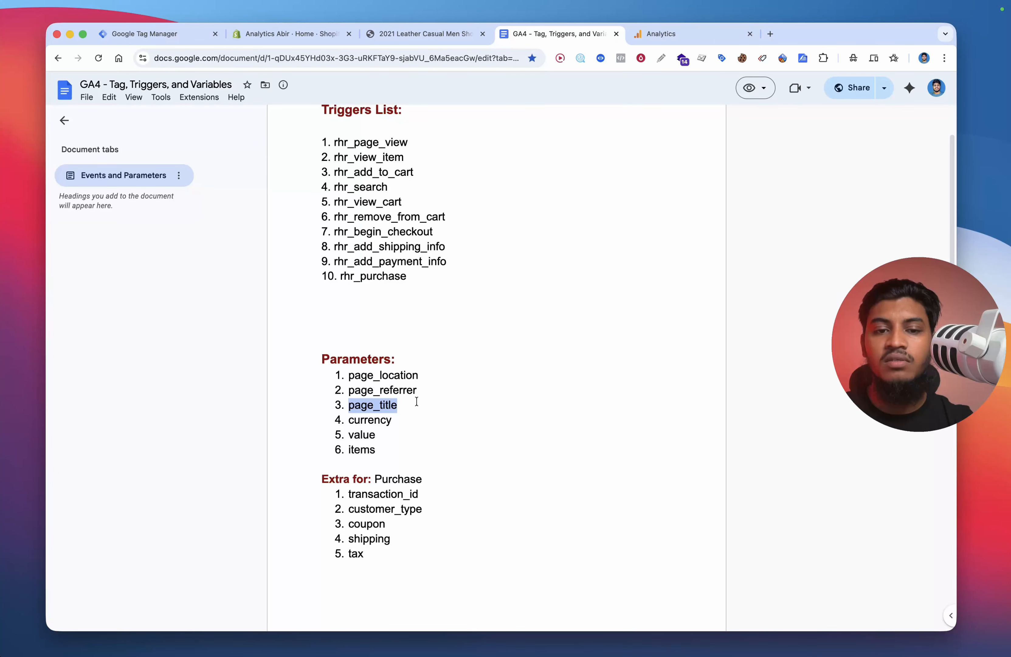
pyautogui.scroll(10, 416, 401)
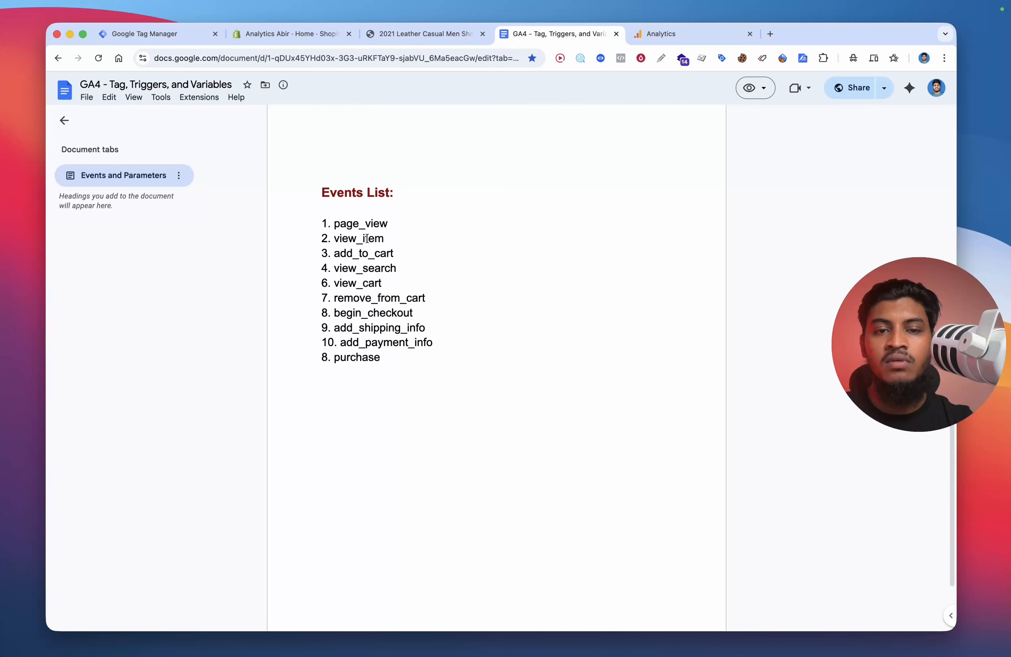
pyautogui.doubleClick(382, 238)
pyautogui.press('super+c')
pyautogui.click(173, 34)
pyautogui.press('super+v')
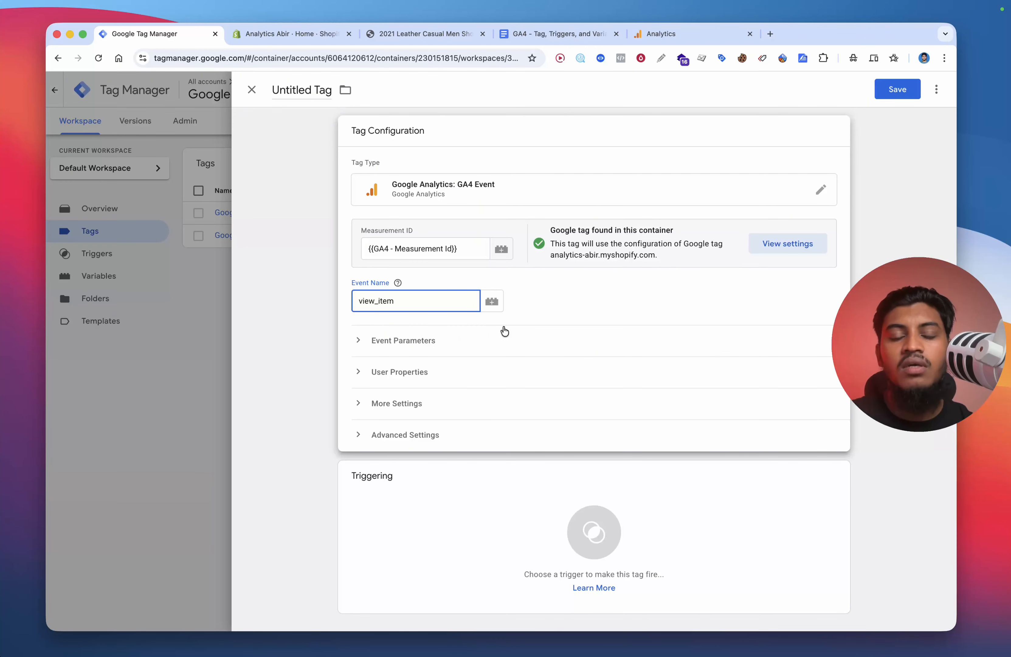
# Step: Expand the view_item tag's event parameters and add three empty parameter rows
pyautogui.click(444, 332)
pyautogui.click(420, 431)
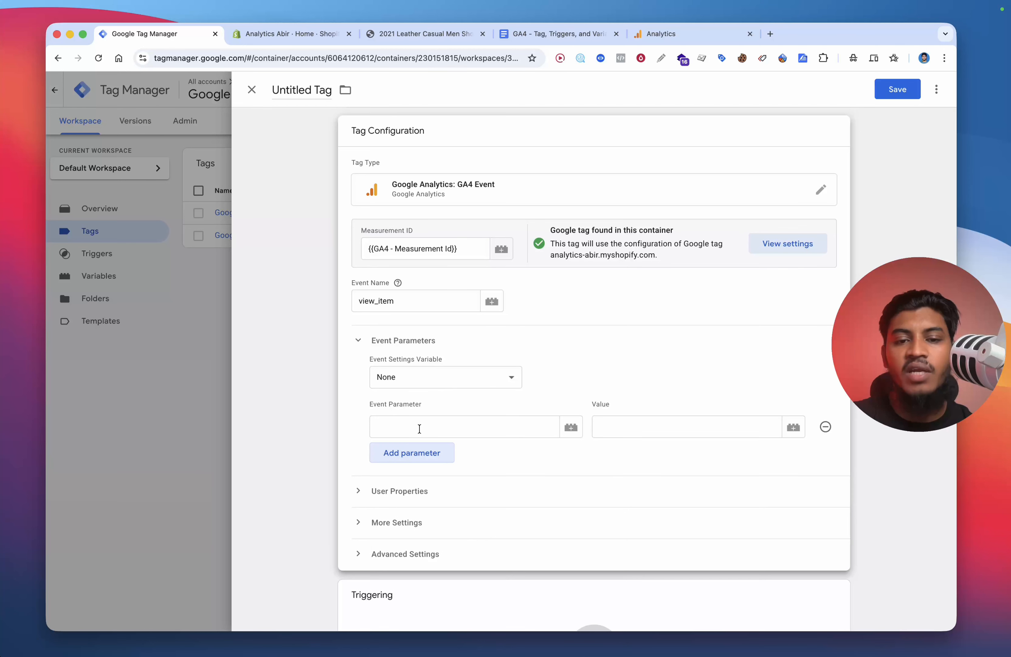
pyautogui.click(432, 453)
pyautogui.click(424, 484)
pyautogui.scroll(-3, 423, 478)
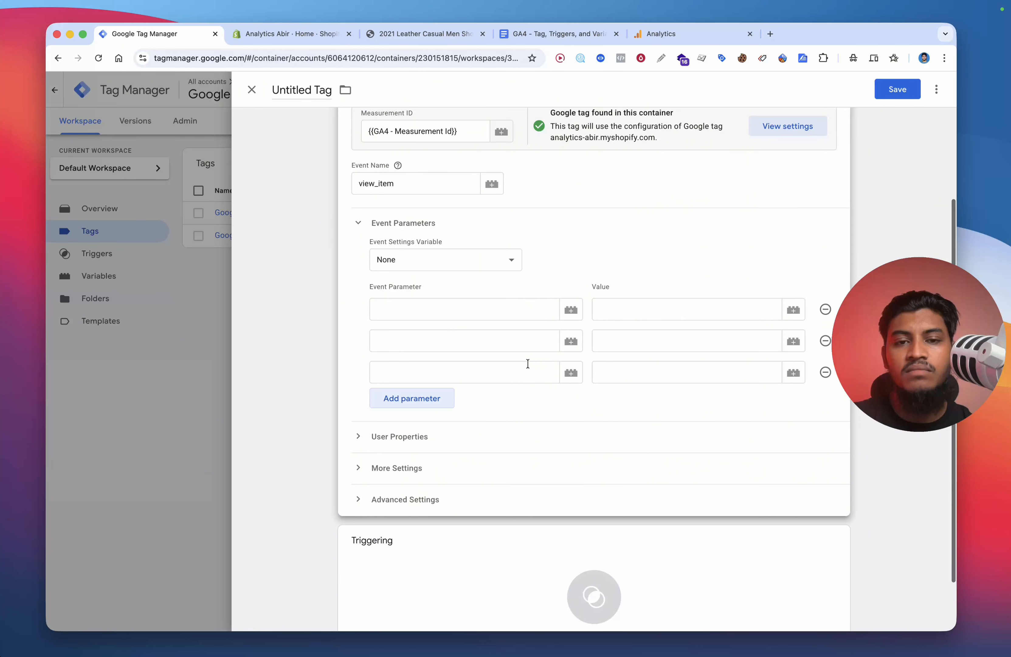
# Step: Fill the view_item tag's first three parameter names with page_location, page_referrer and page_title copied from the document
pyautogui.click(440, 311)
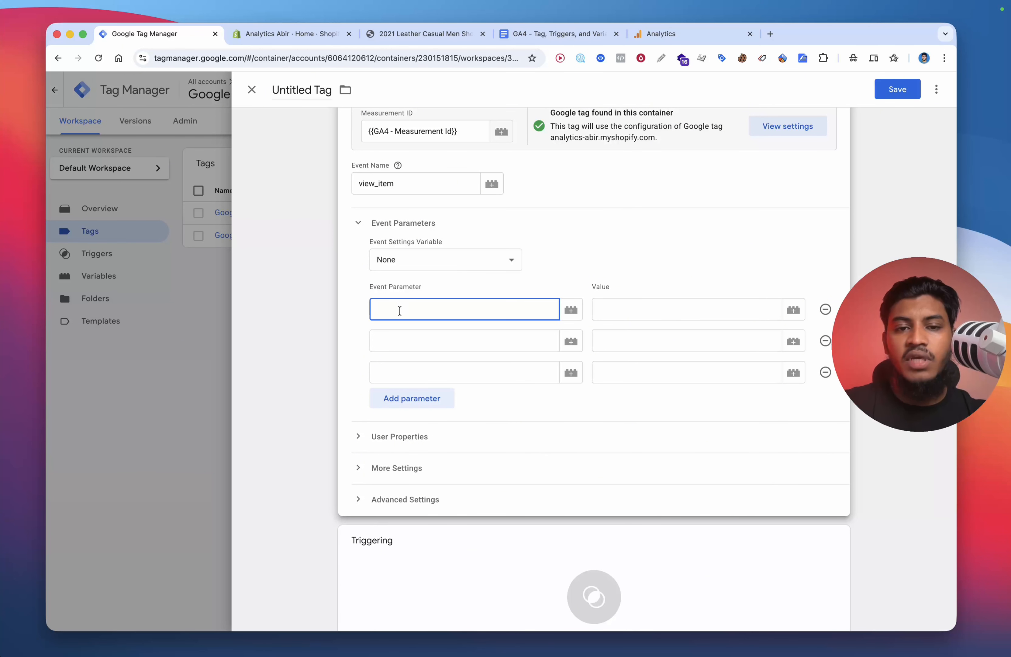
pyautogui.click(570, 33)
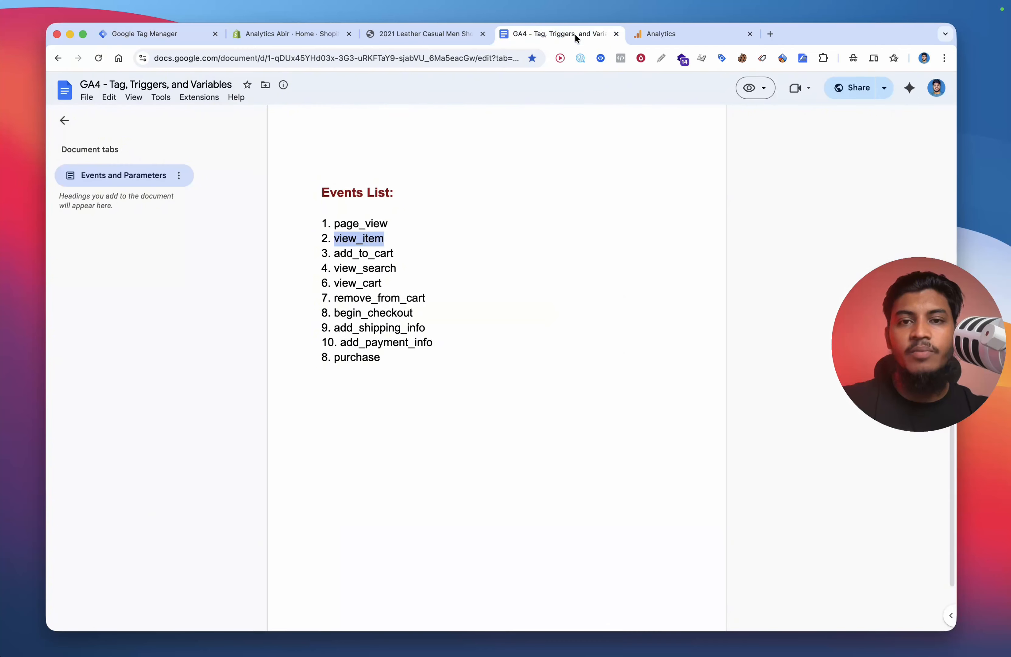
pyautogui.scroll(-10, 397, 298)
pyautogui.doubleClick(396, 310)
pyautogui.press('super+c')
pyautogui.click(171, 34)
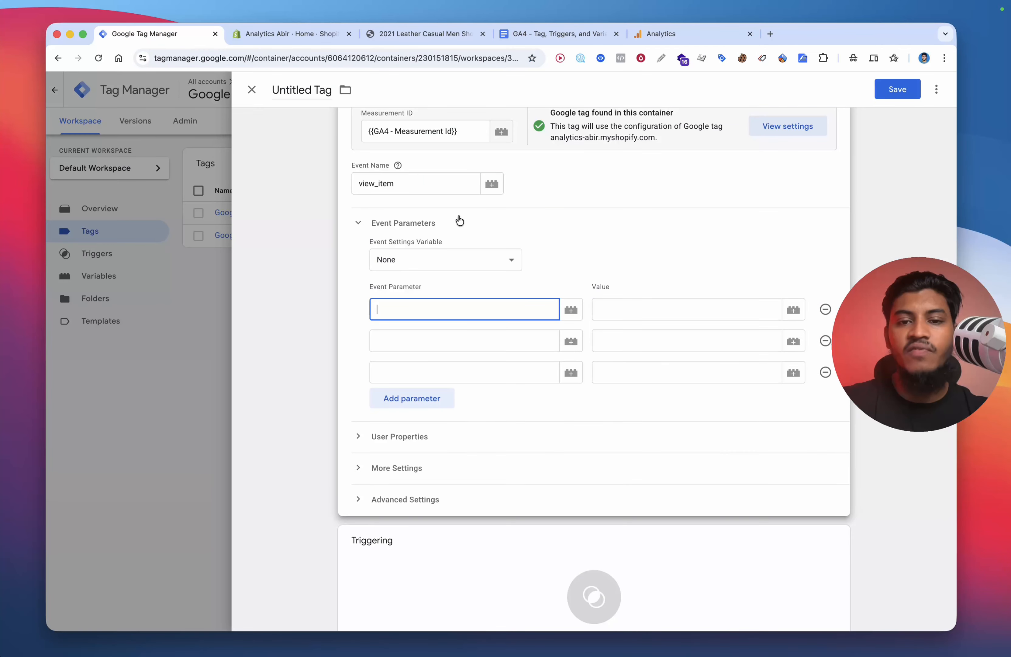
pyautogui.press('super+v')
pyautogui.click(517, 35)
pyautogui.doubleClick(393, 325)
pyautogui.press('super+c')
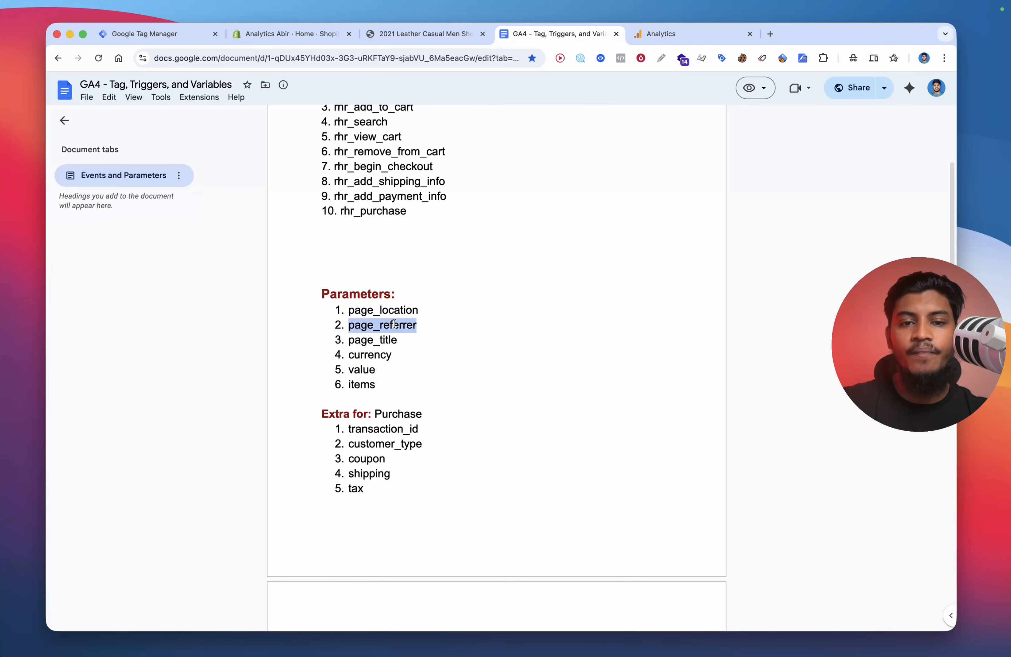
pyautogui.click(181, 38)
pyautogui.click(407, 334)
pyautogui.press('super+v')
pyautogui.click(527, 41)
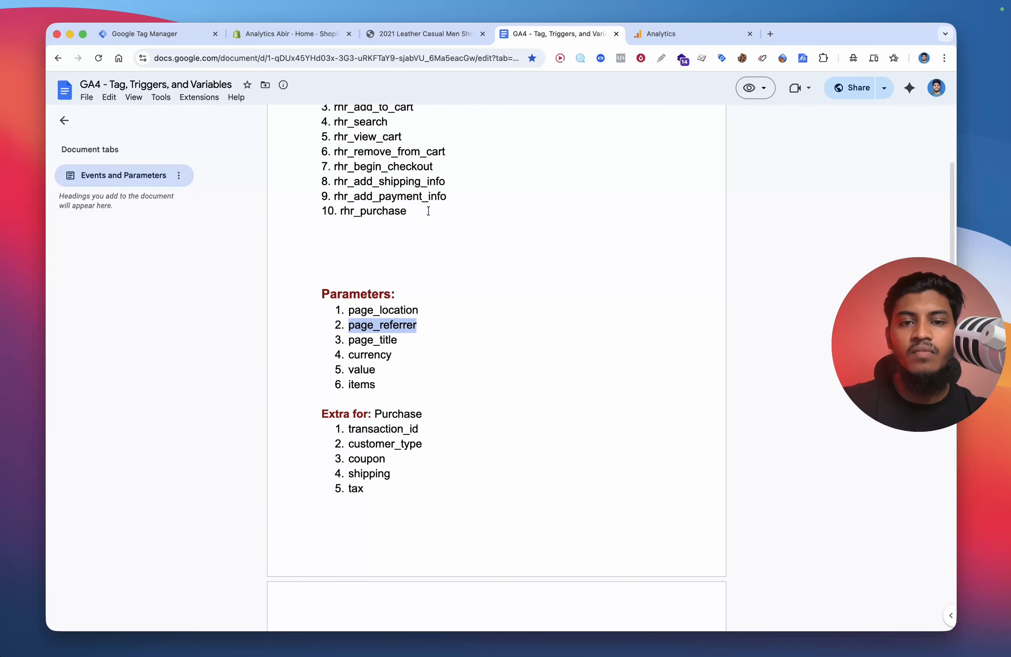
pyautogui.doubleClick(378, 337)
pyautogui.click(150, 43)
pyautogui.click(414, 366)
pyautogui.write('page_title')
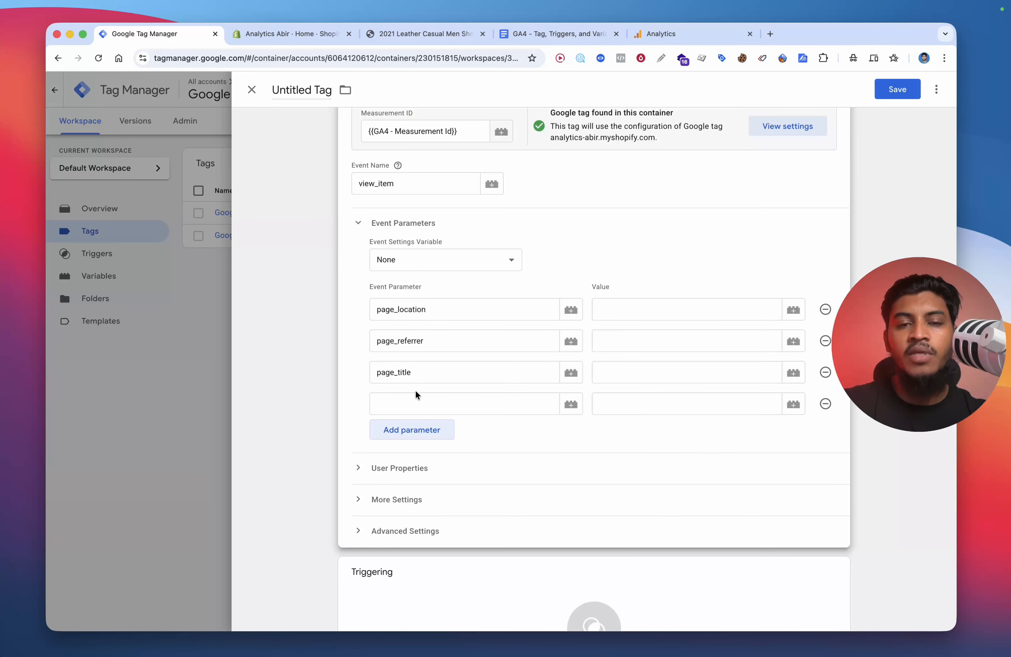
# Step: Fill the fourth parameter name with currency, copied from the document's parameters list
pyautogui.click(538, 35)
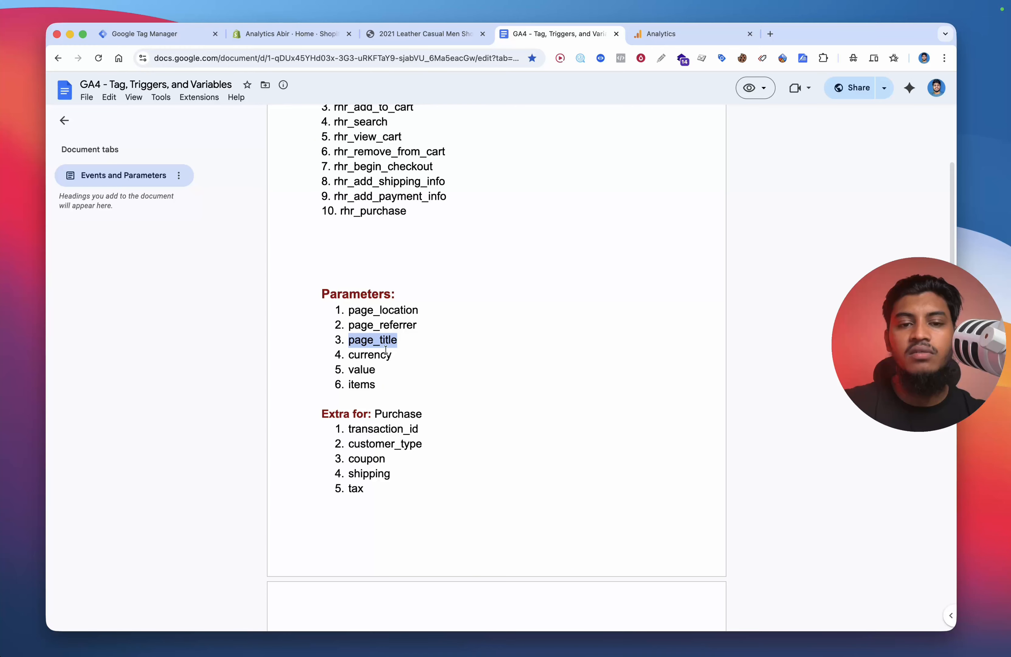
pyautogui.doubleClick(371, 356)
pyautogui.press('super+c')
pyautogui.click(163, 34)
pyautogui.click(445, 397)
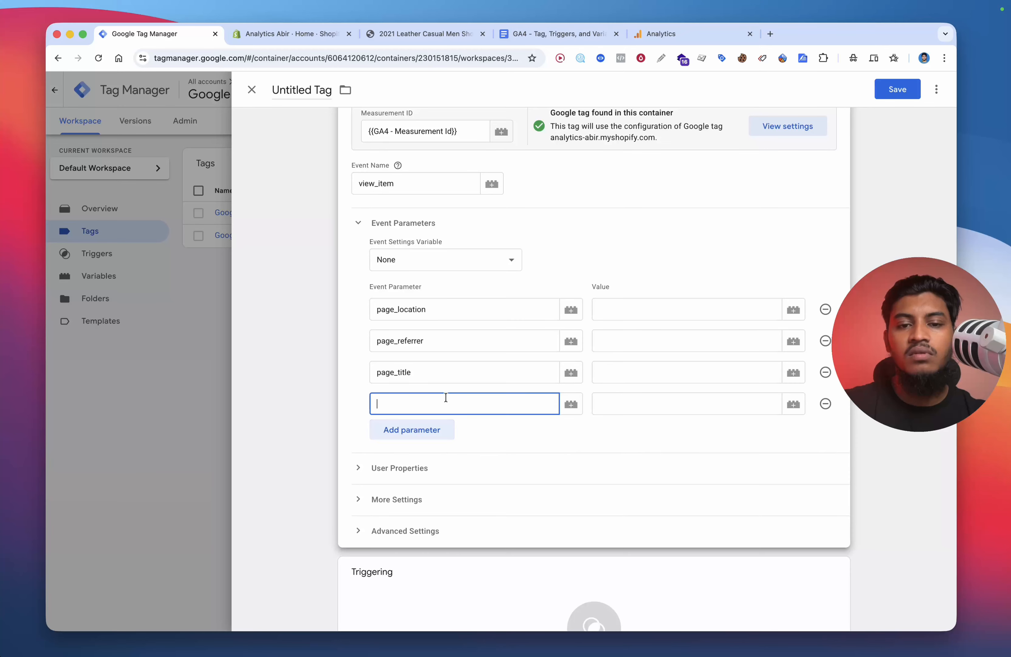
pyautogui.press('super+v')
# Step: Confirm currency as the fourth parameter and add a fifth parameter named value, copied from the document
pyautogui.click(537, 34)
pyautogui.doubleClick(360, 368)
pyautogui.press('super+c')
pyautogui.click(188, 41)
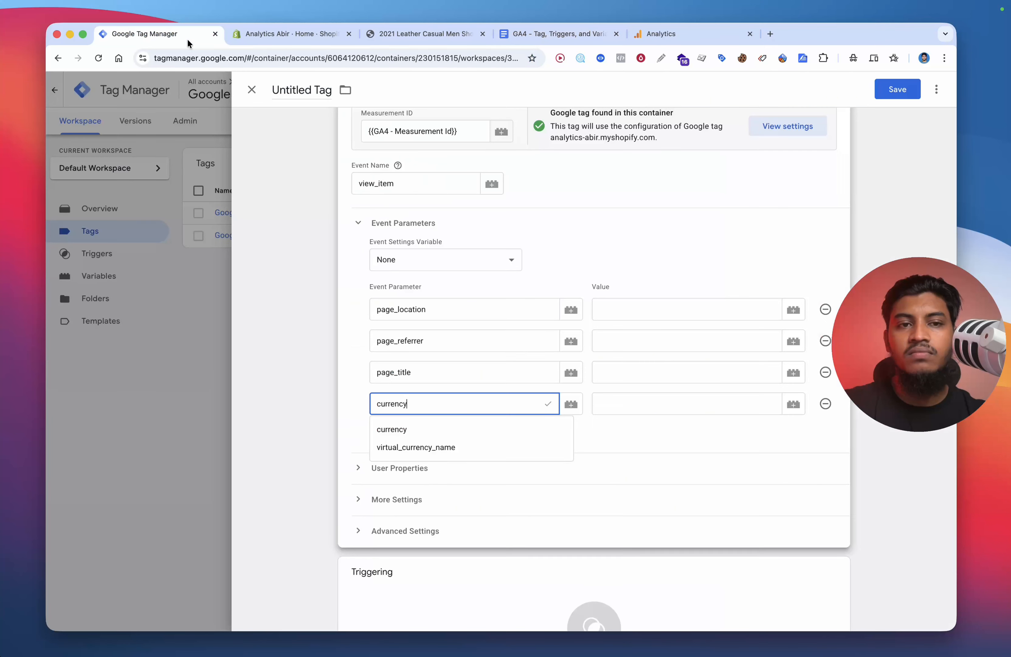
pyautogui.click(406, 428)
pyautogui.press('super+v')
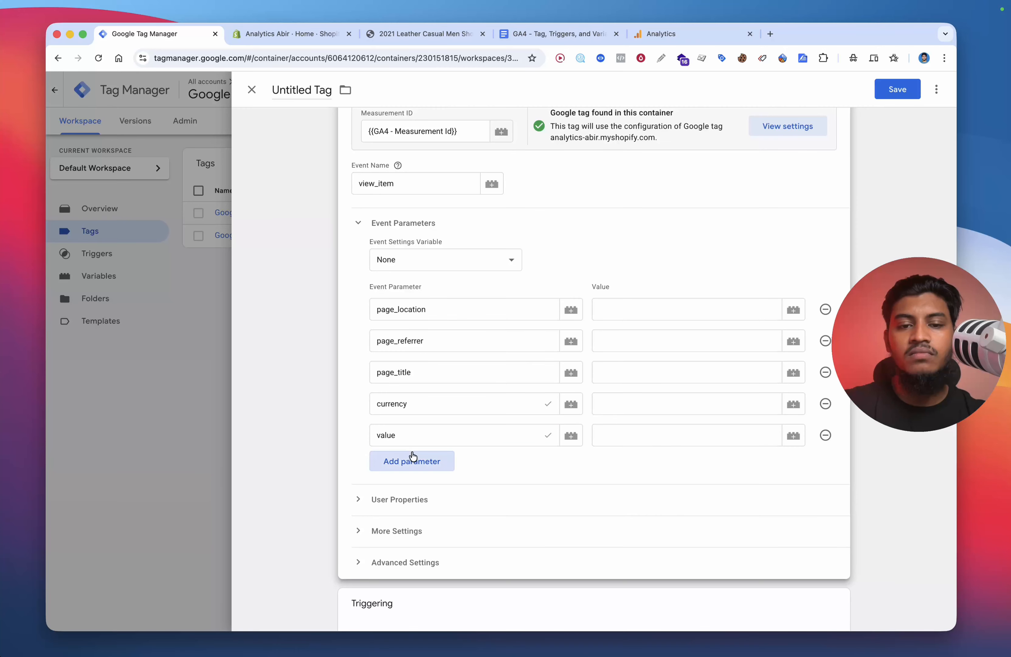
# Step: Add a sixth event parameter named items
pyautogui.click(413, 458)
pyautogui.write('ite')
pyautogui.click(410, 493)
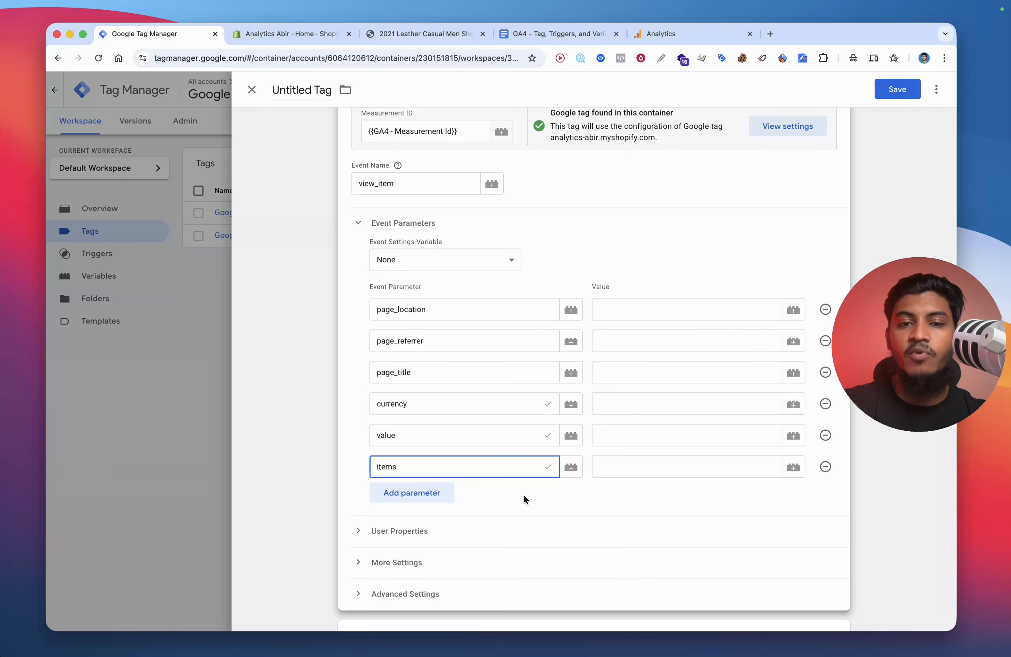
# Step: Set the currency, value and items parameter values to {{DLV - Currency}}, {{dlv - Value}} and {{DLV - items}}
pyautogui.click(631, 471)
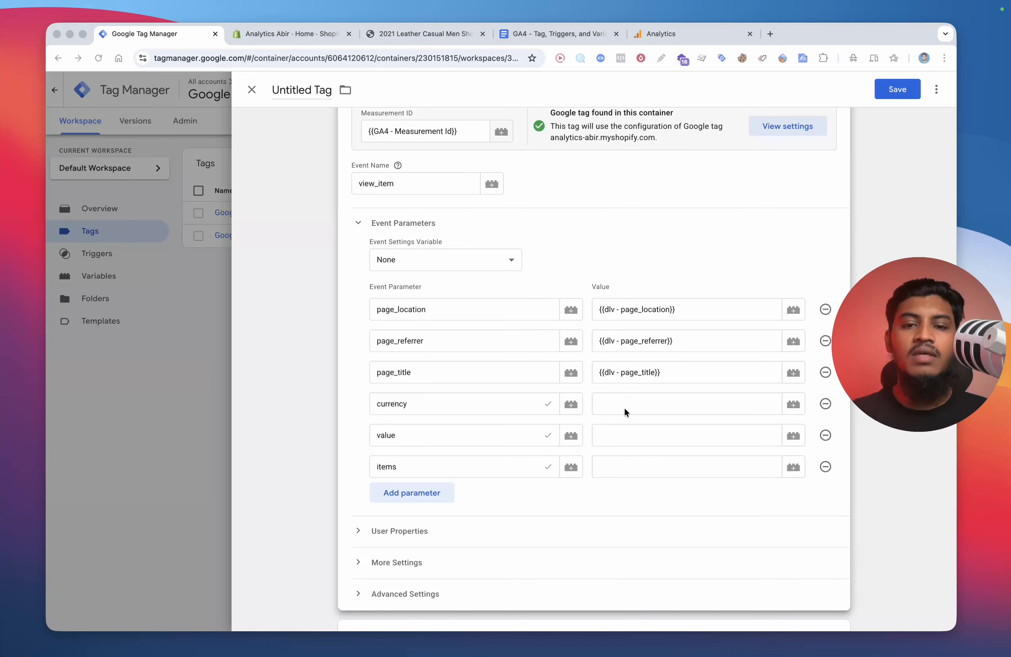
pyautogui.click(624, 407)
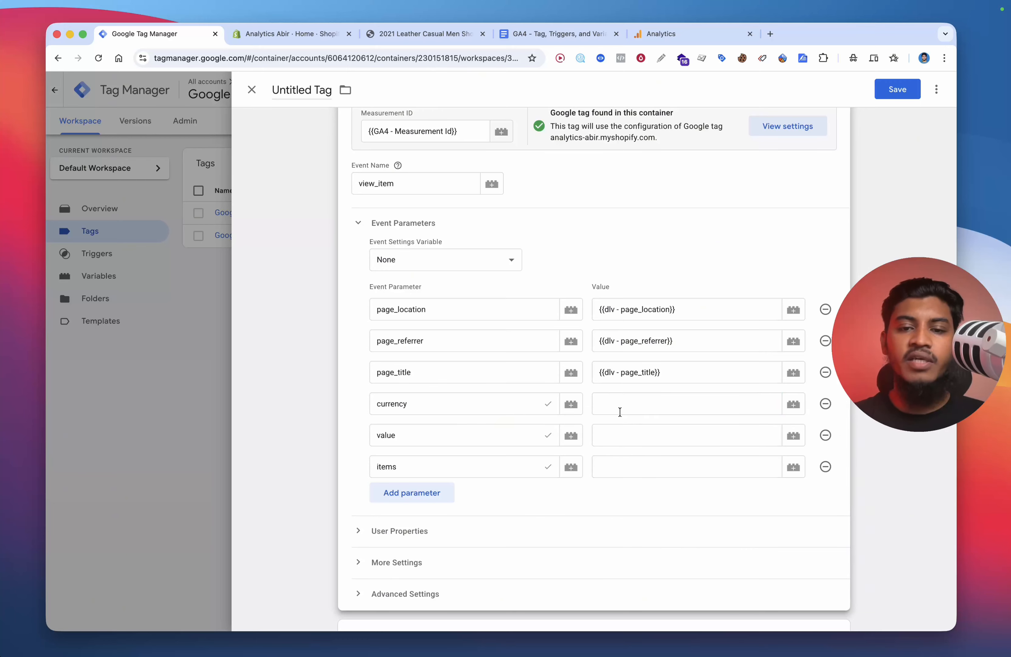
pyautogui.click(620, 411)
pyautogui.write('{{cur')
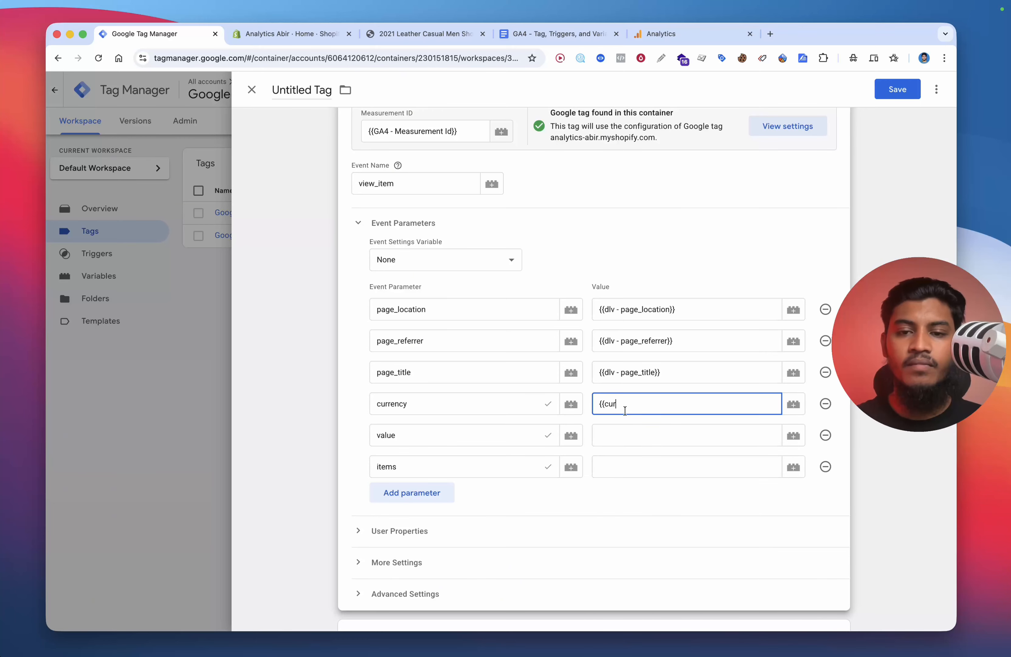
pyautogui.click(627, 426)
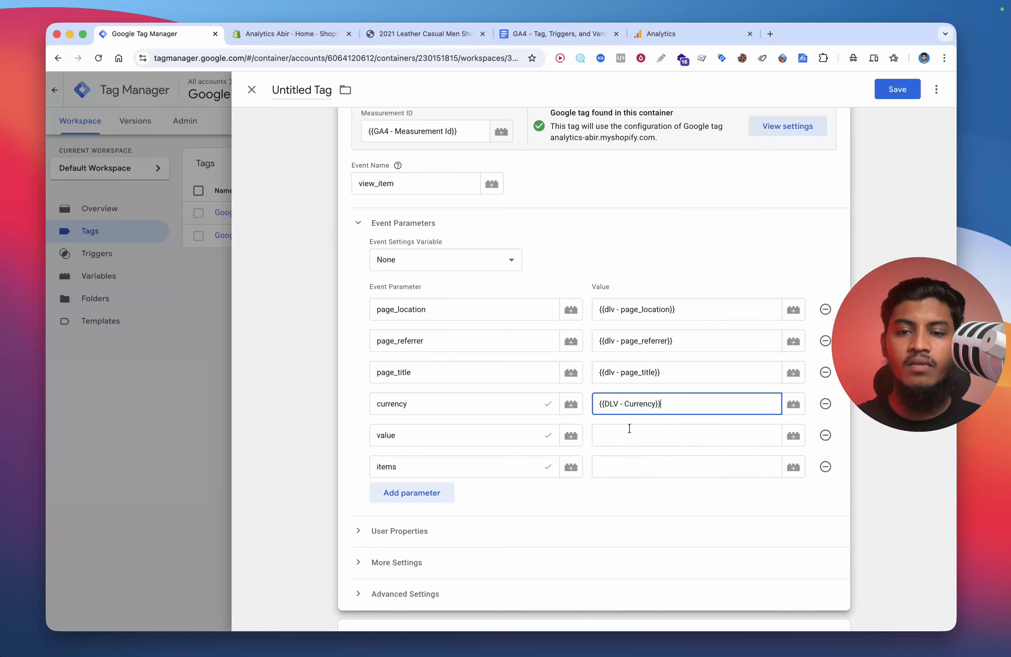
pyautogui.click(629, 431)
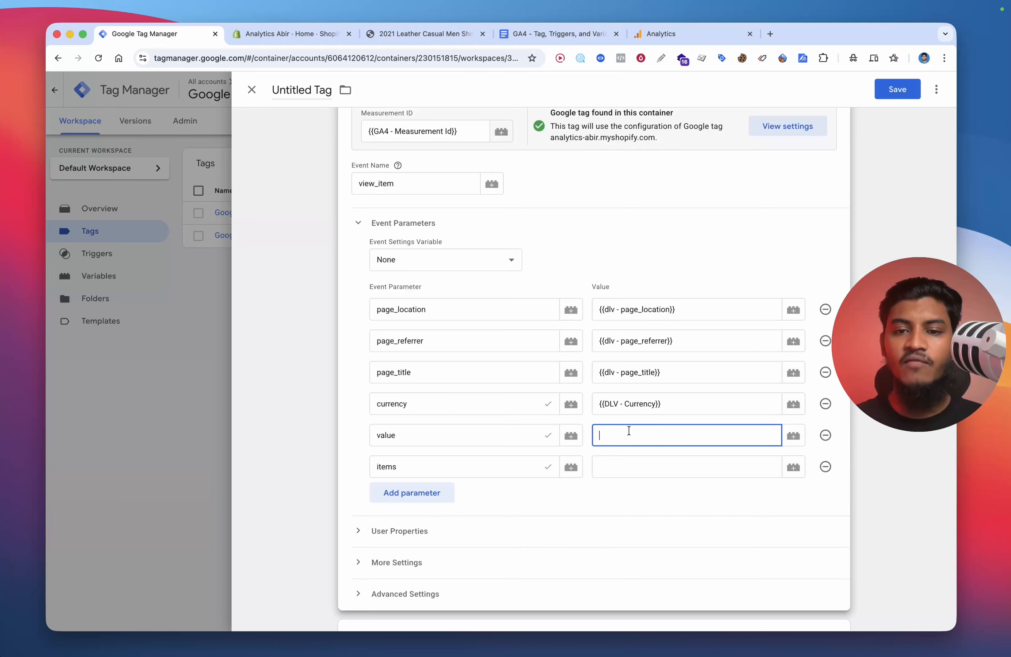
pyautogui.write('{{val')
pyautogui.click(629, 460)
pyautogui.click(630, 465)
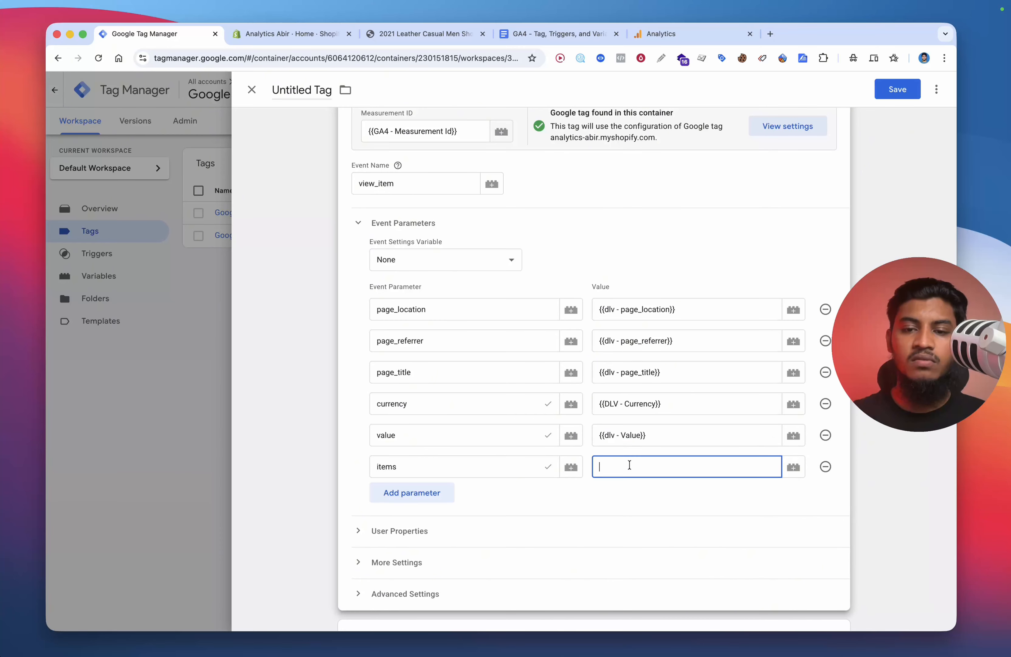
pyautogui.write('{{ite')
pyautogui.click(641, 492)
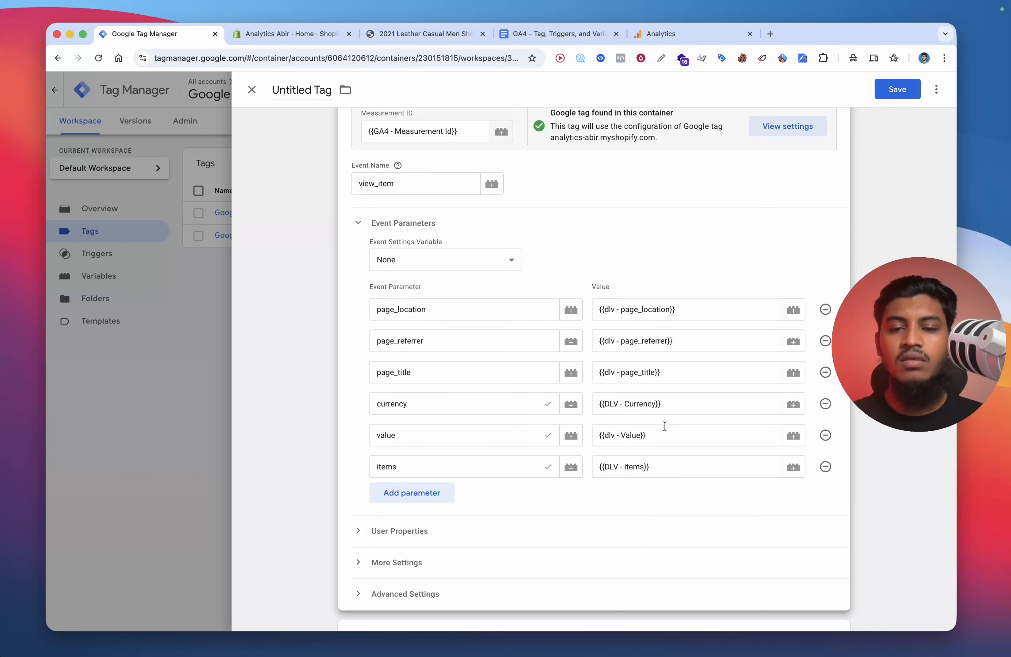
# Step: Attach the Custom Event - View_Item trigger as the tag's firing trigger
pyautogui.scroll(-5, 639, 375)
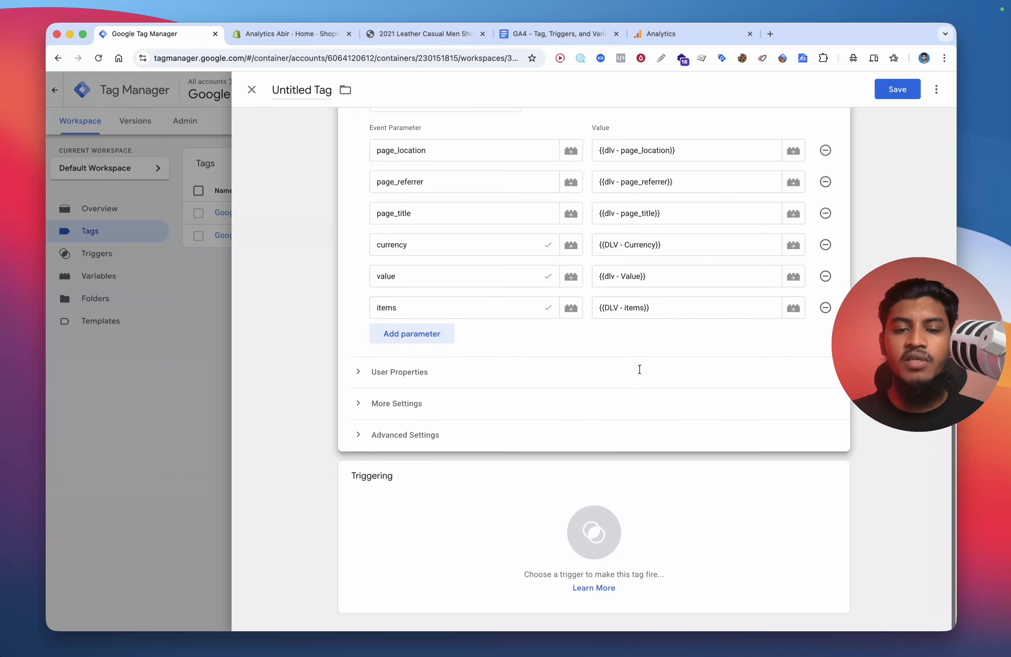
pyautogui.click(456, 544)
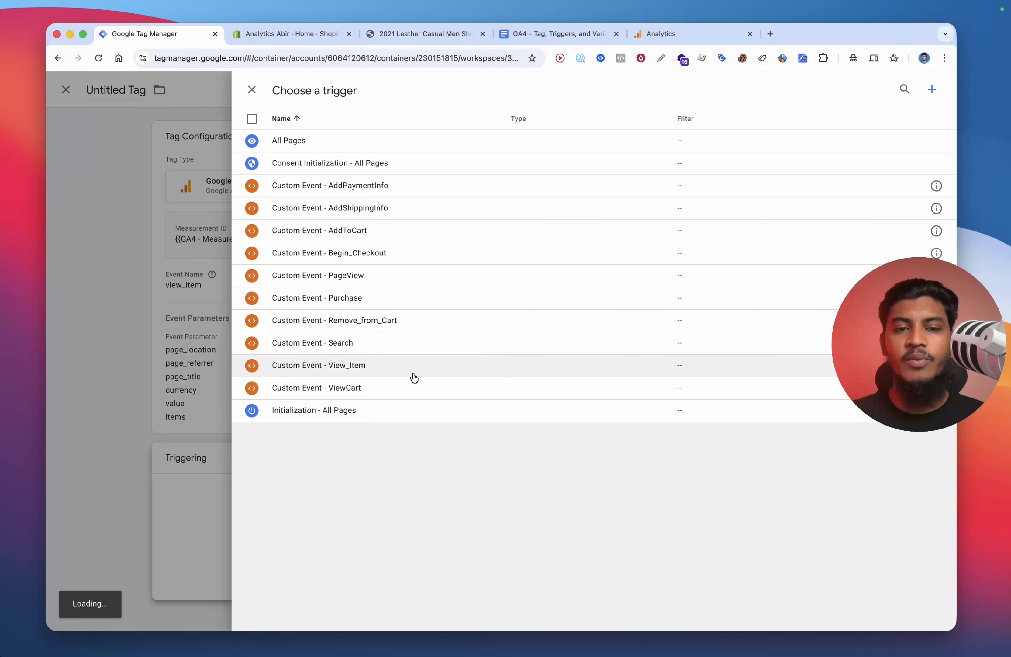
pyautogui.click(347, 367)
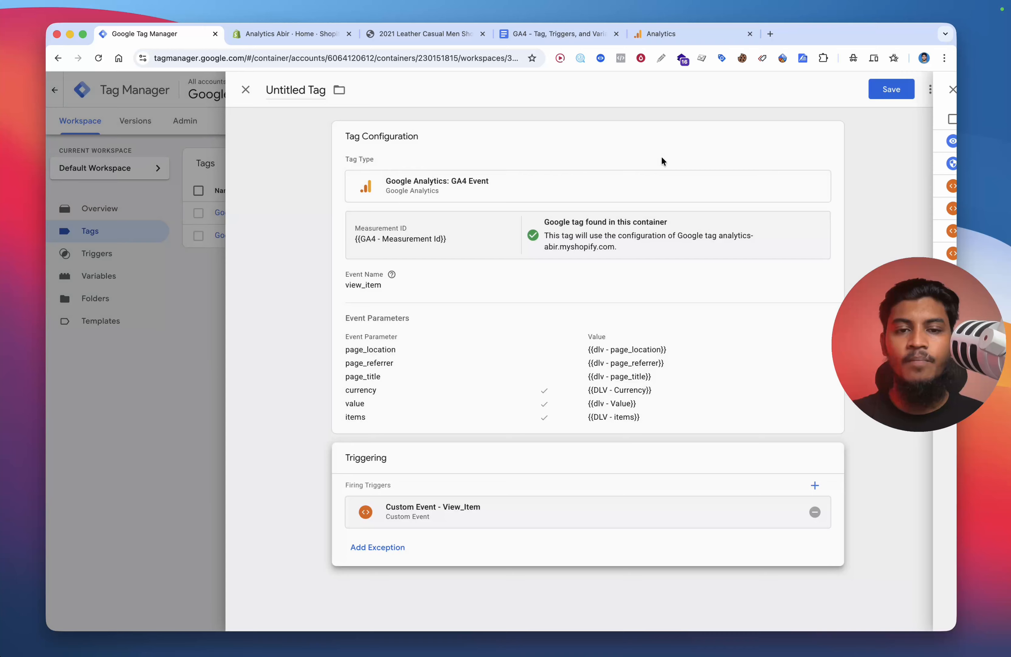
# Step: Save the tag, naming it Google Analytics GA4 Event - View Cart
pyautogui.click(898, 90)
pyautogui.click(568, 230)
pyautogui.write('-')
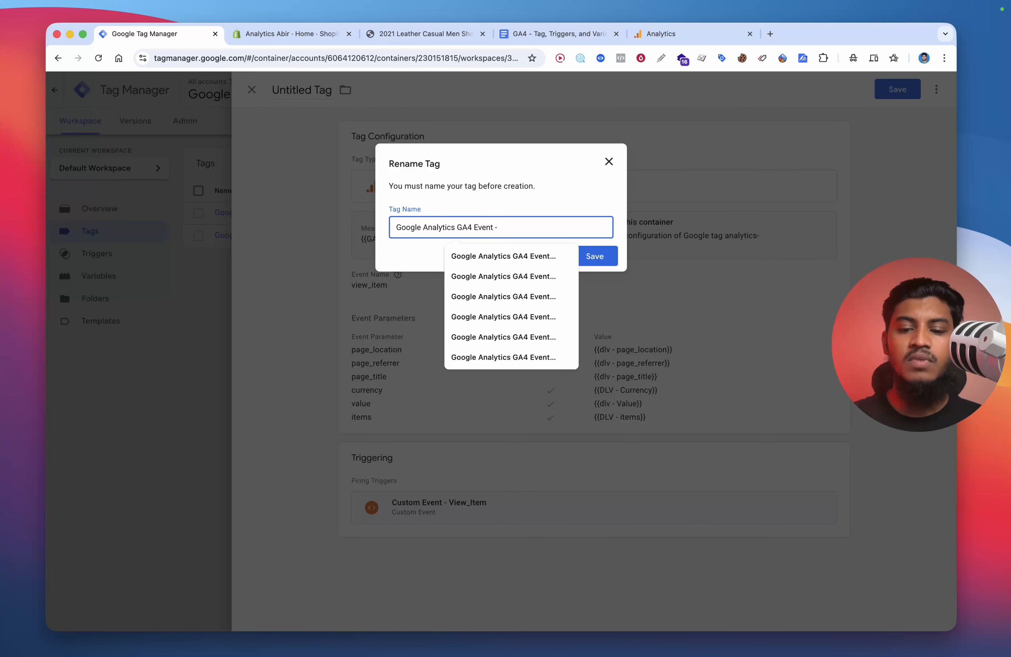
pyautogui.write(' View Cart')
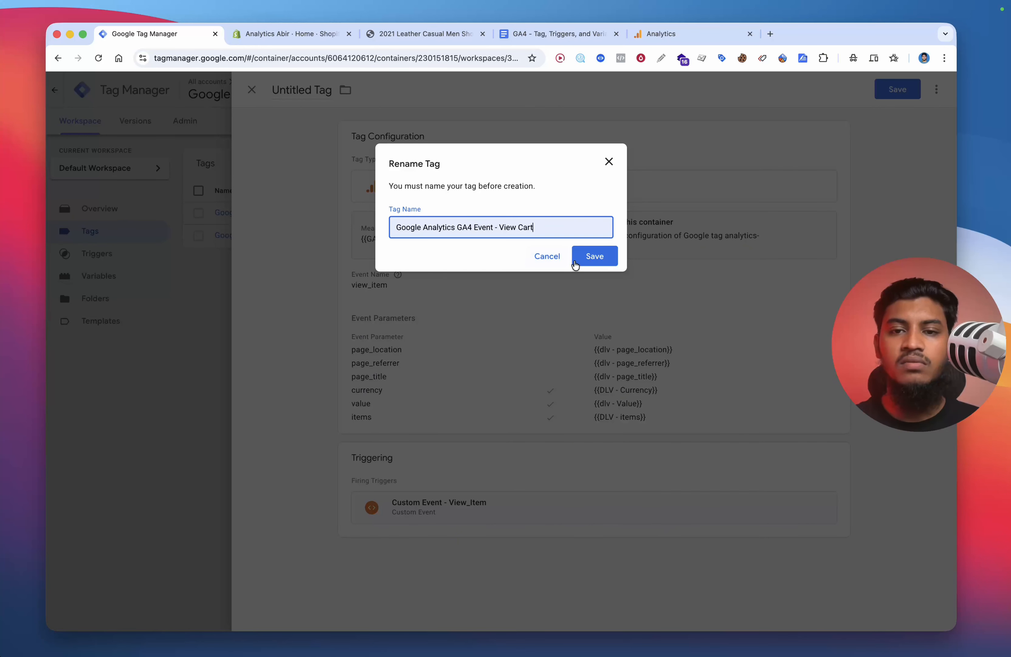
pyautogui.click(577, 258)
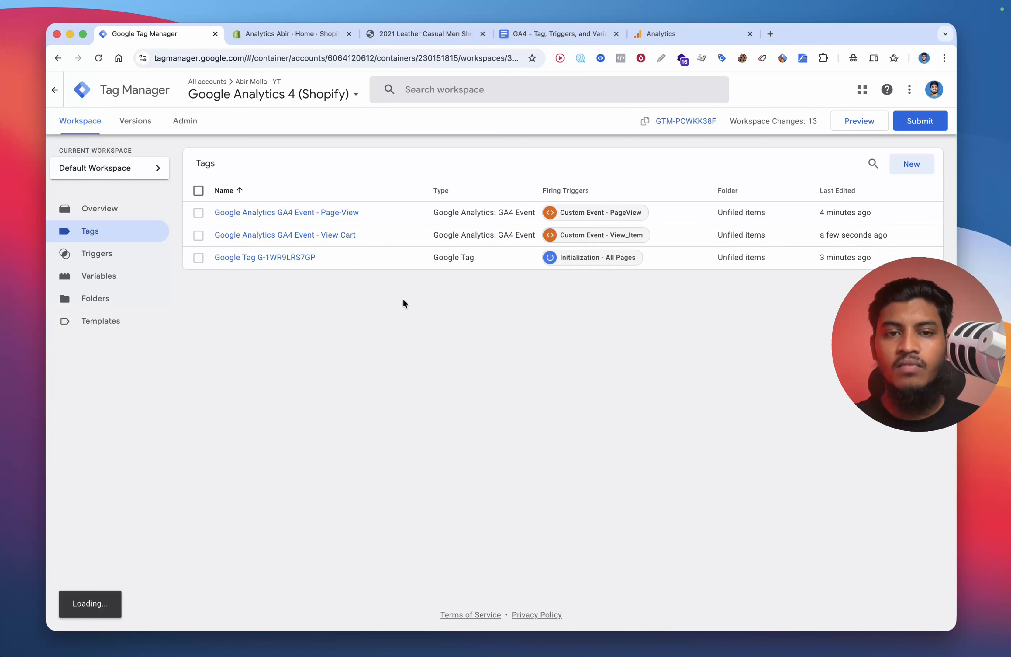
# Step: Reopen the tag, rename it Google Analytics GA4 Event - View item, and save it
pyautogui.click(336, 235)
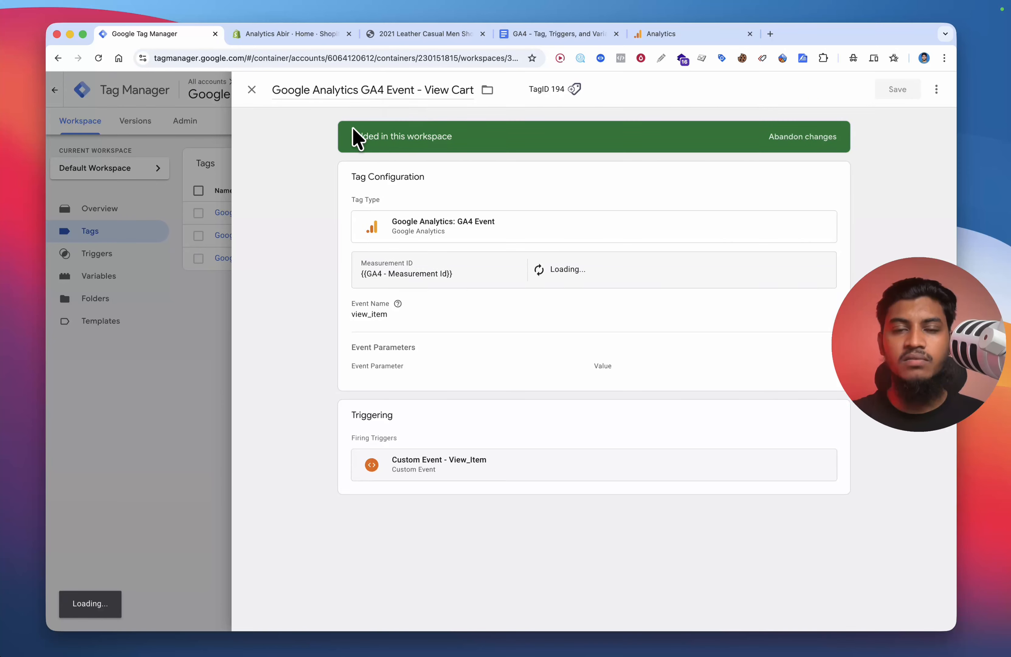
pyautogui.doubleClick(462, 90)
pyautogui.write('Vie')
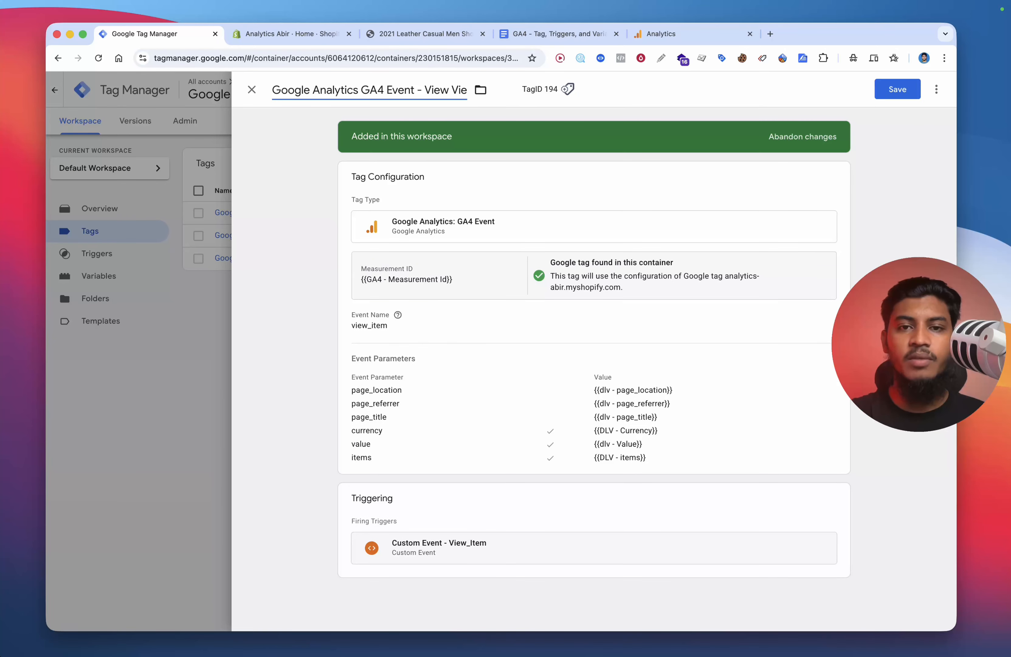
pyautogui.write('w')
pyautogui.press('BackSpace')
pyautogui.press('BackSpace')
pyautogui.press('BackSpace')
pyautogui.press('BackSpace')
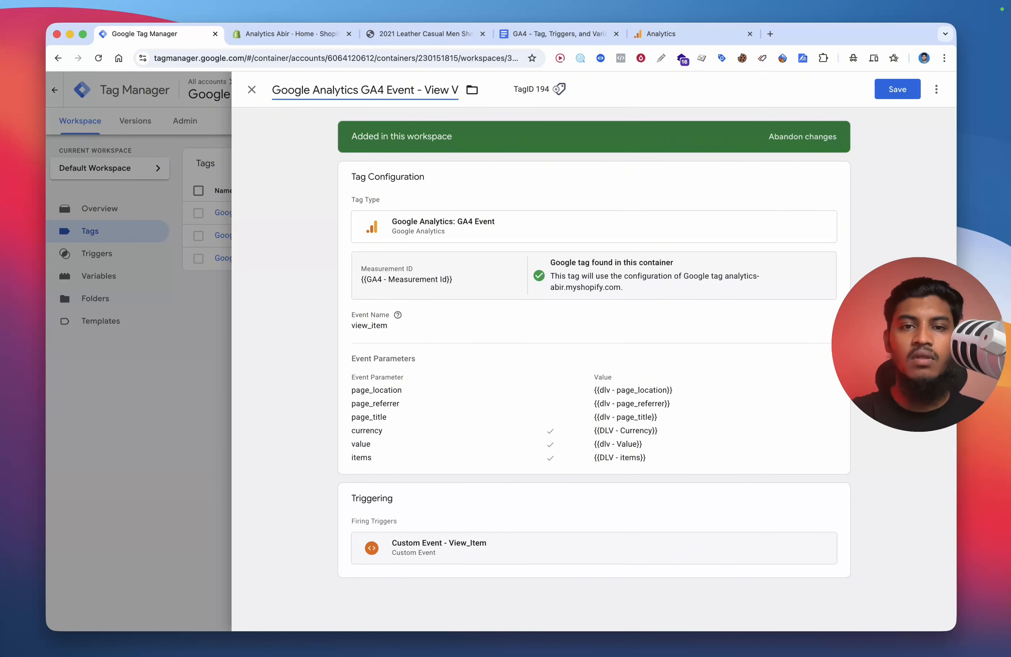
pyautogui.write('item')
pyautogui.click(897, 89)
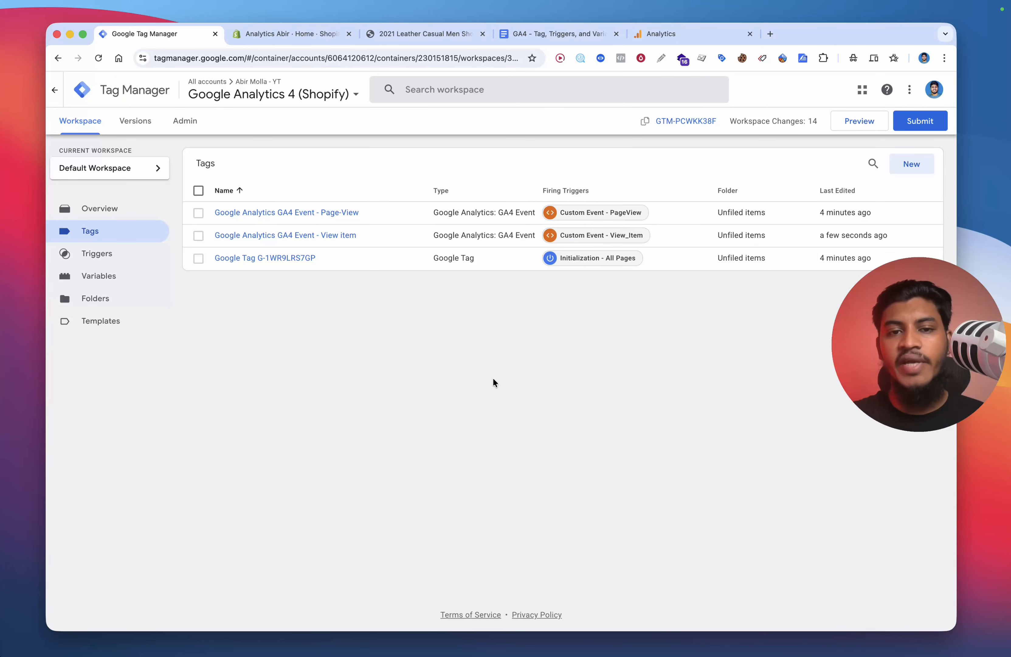
# Step: Create a new Google Analytics: GA4 Event tag with measurement ID {{GA4 - Measurement Id}}
pyautogui.click(899, 171)
pyautogui.click(612, 158)
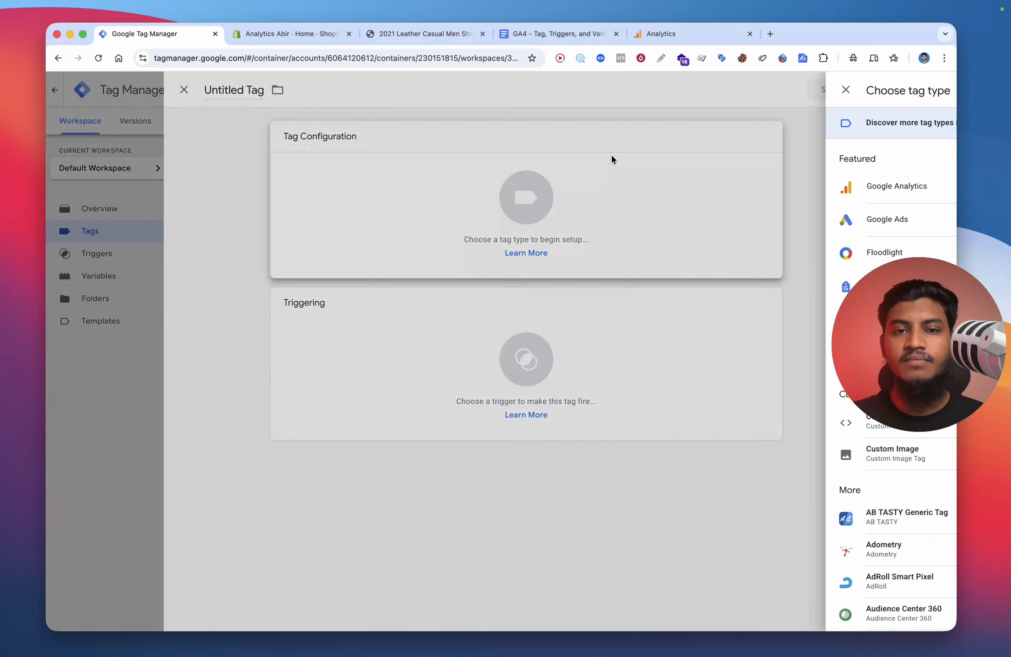
pyautogui.click(660, 188)
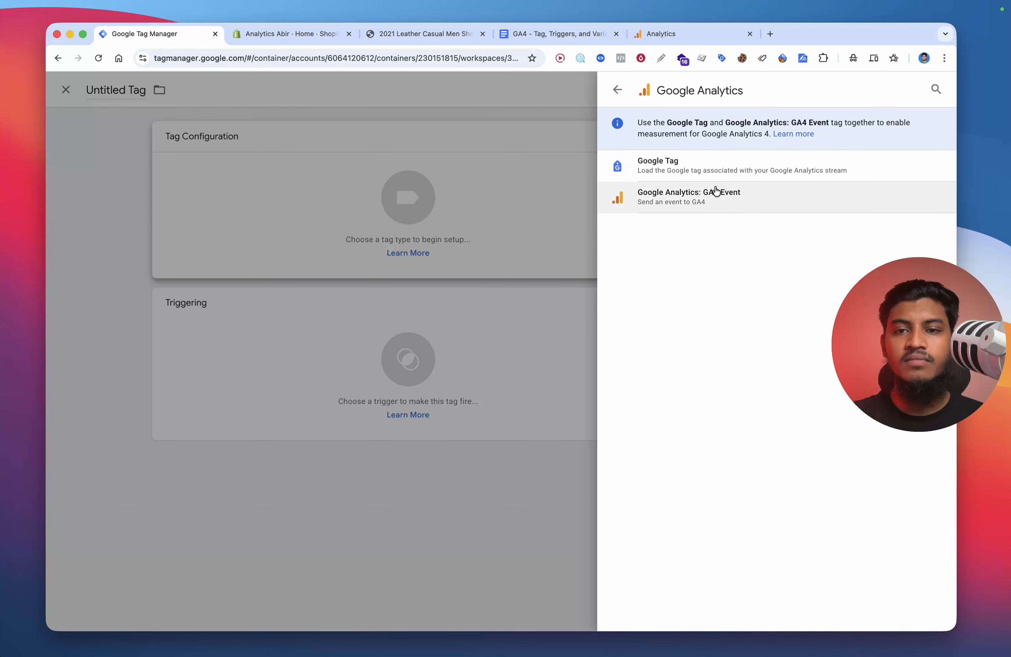
pyautogui.click(655, 194)
pyautogui.click(416, 258)
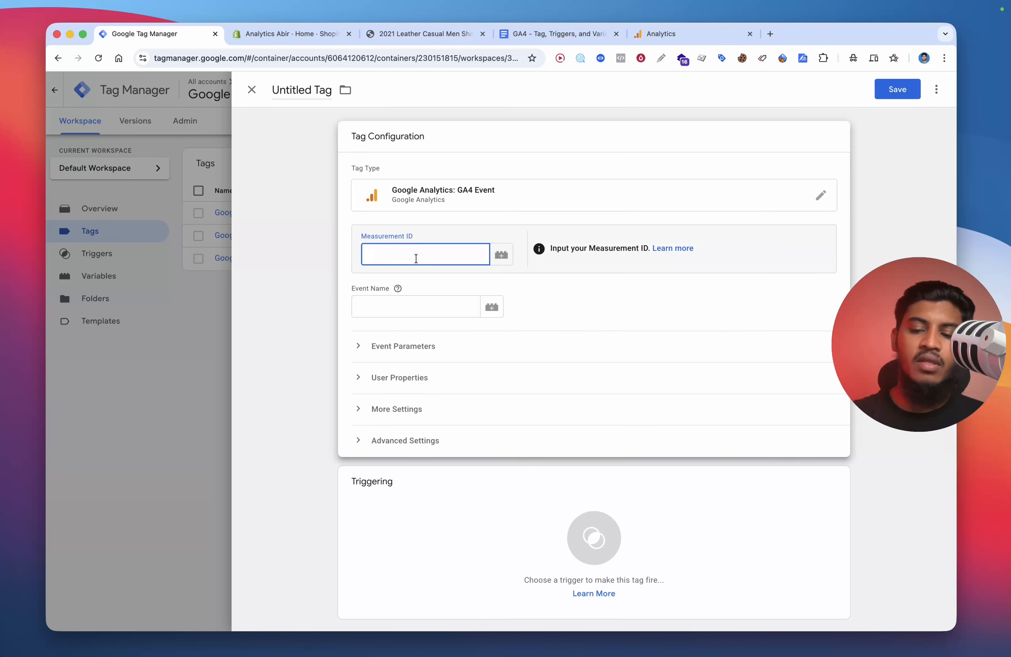
pyautogui.write('{{ga')
pyautogui.click(415, 273)
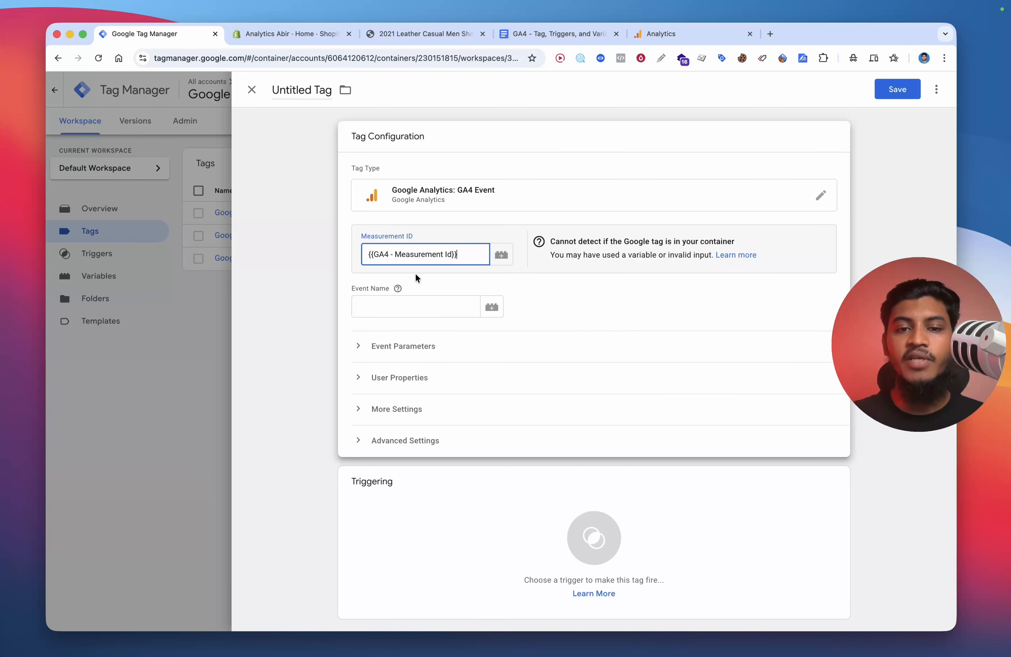
# Step: Set the event name to add_to_cart, expand event parameters, and add six empty parameter rows
pyautogui.click(401, 308)
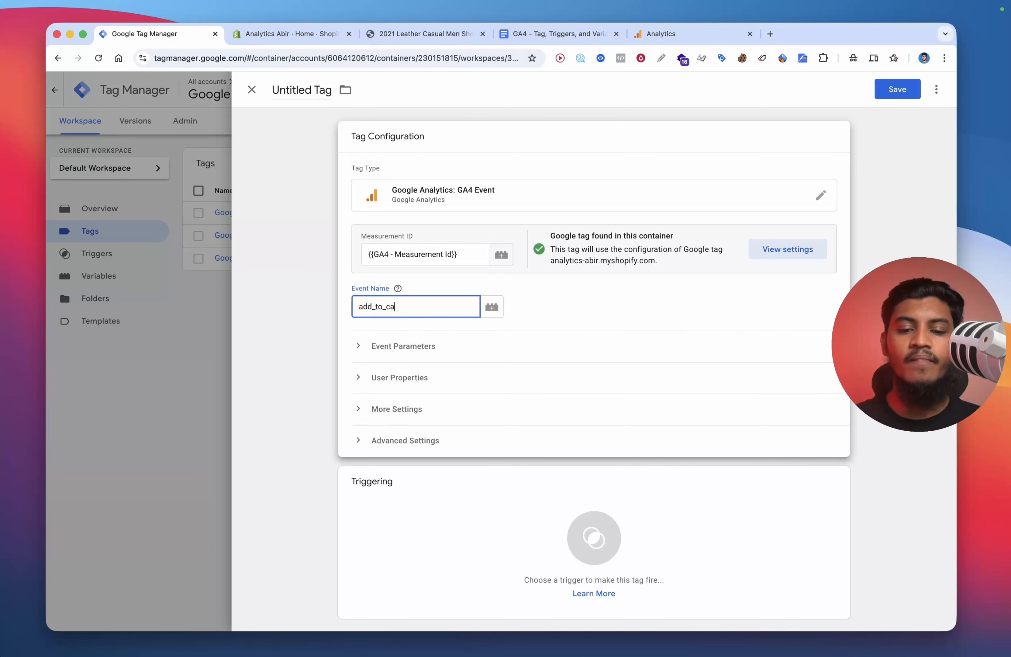
pyautogui.scroll(-1, 570, 324)
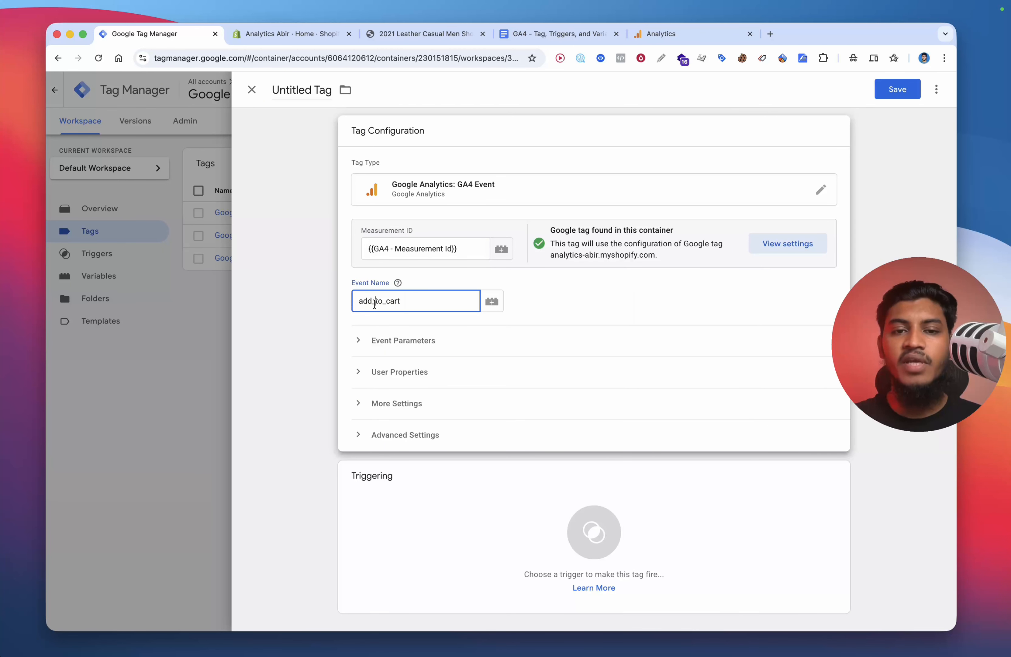
pyautogui.click(403, 340)
pyautogui.click(410, 452)
pyautogui.click(410, 486)
pyautogui.click(409, 518)
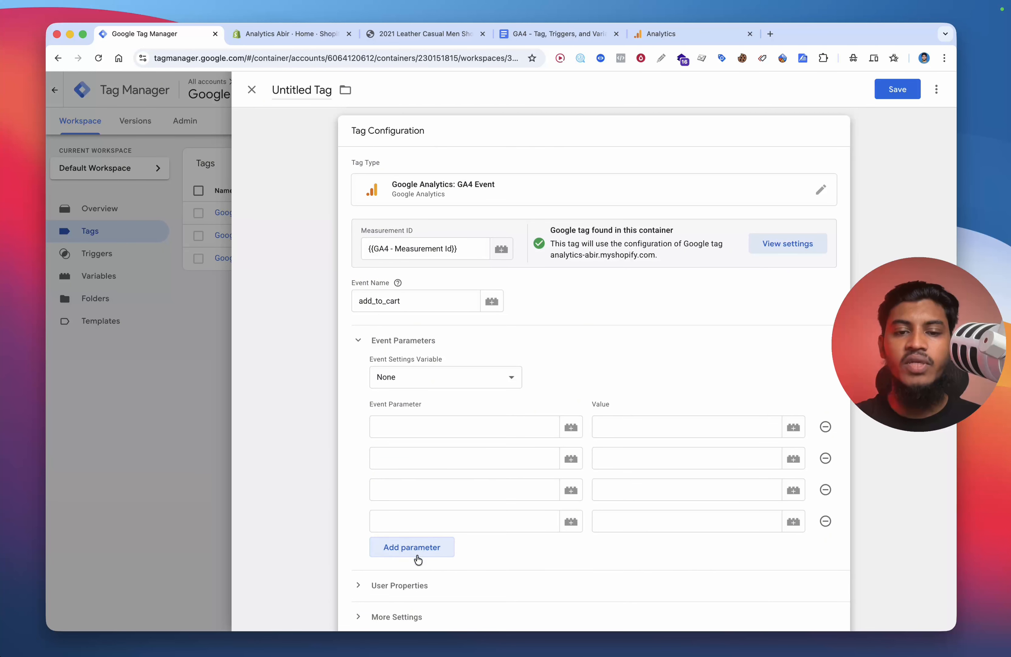
pyautogui.click(418, 552)
pyautogui.click(420, 581)
pyautogui.scroll(-5, 439, 547)
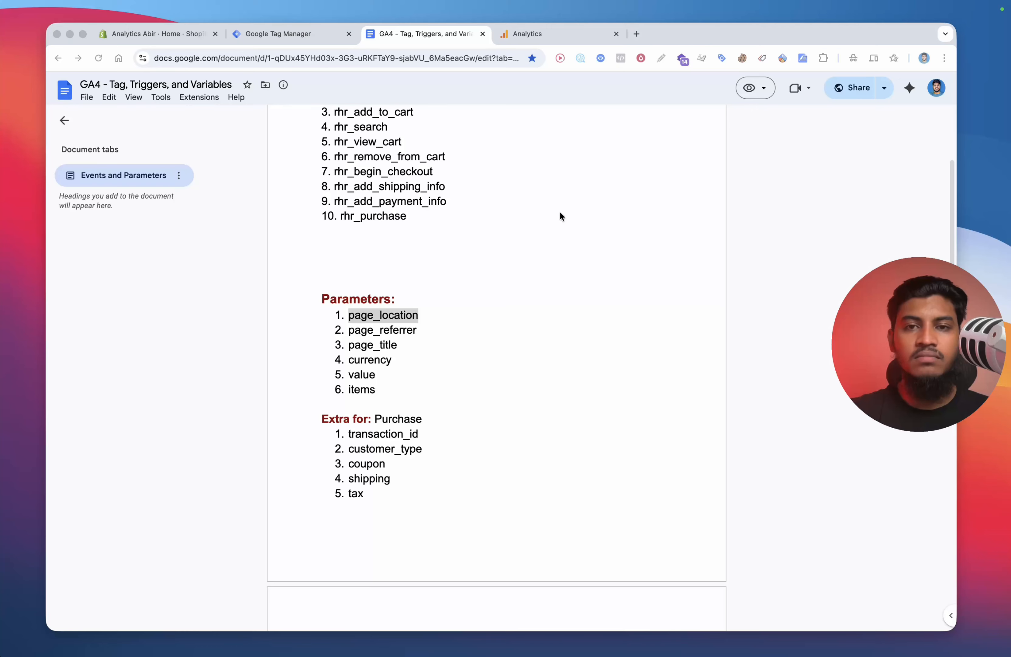
# Step: Fill the first three parameter names with page_location, page_referrer and page_title copied from the document
pyautogui.doubleClick(411, 318)
pyautogui.hotkey('ctrl', 'c')
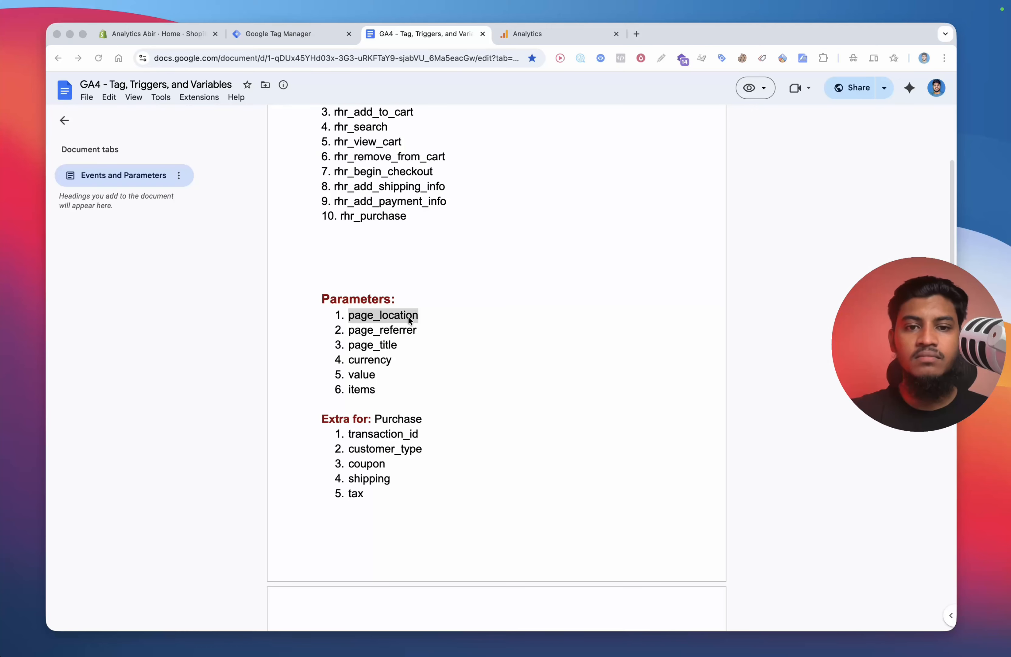
pyautogui.click(335, 34)
pyautogui.click(466, 270)
pyautogui.hotkey('ctrl', 'v')
pyautogui.click(407, 36)
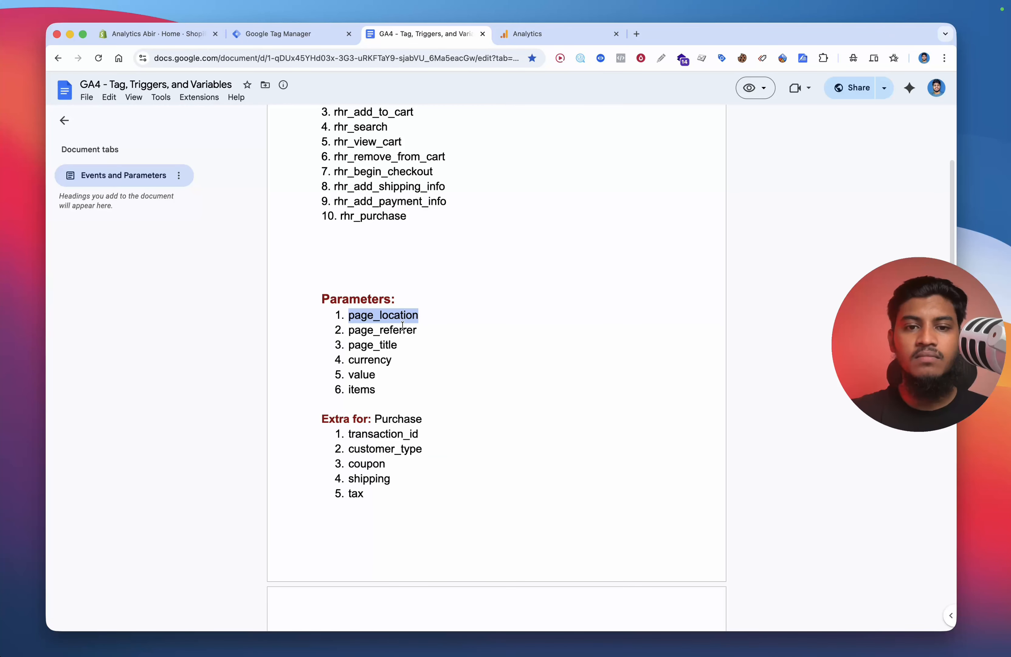
pyautogui.doubleClick(384, 328)
pyautogui.click(301, 36)
pyautogui.click(408, 290)
pyautogui.write('page_referrer')
pyautogui.click(423, 33)
pyautogui.doubleClick(375, 346)
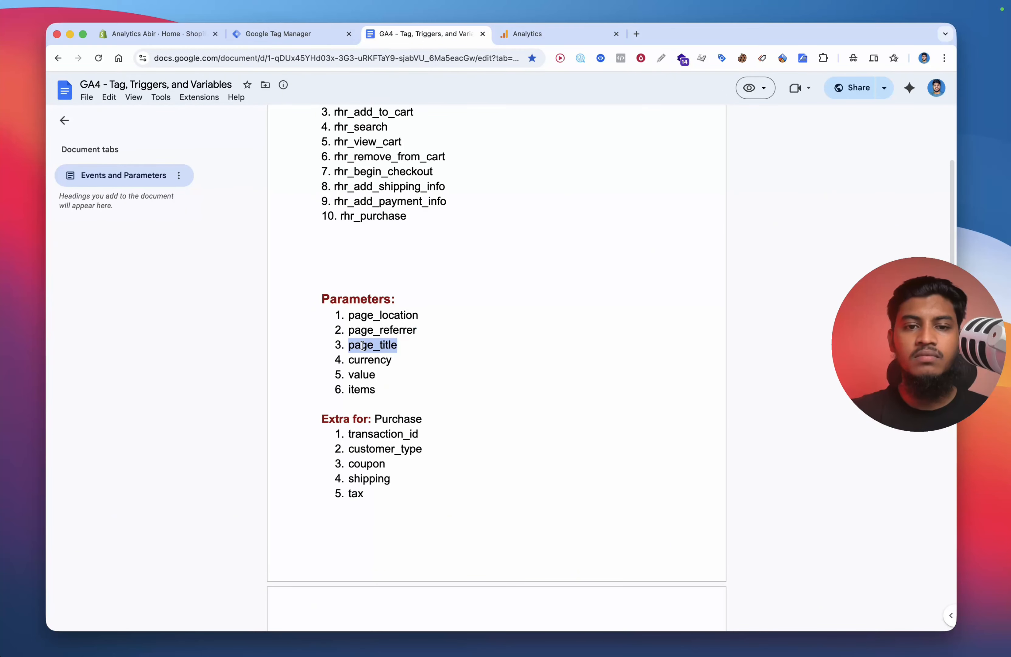
pyautogui.hotkey('ctrl', 'c')
pyautogui.click(316, 35)
pyautogui.click(388, 324)
pyautogui.hotkey('ctrl', 'v')
# Step: Fill the remaining parameter names with currency, value and items
pyautogui.click(394, 353)
pyautogui.write('cur')
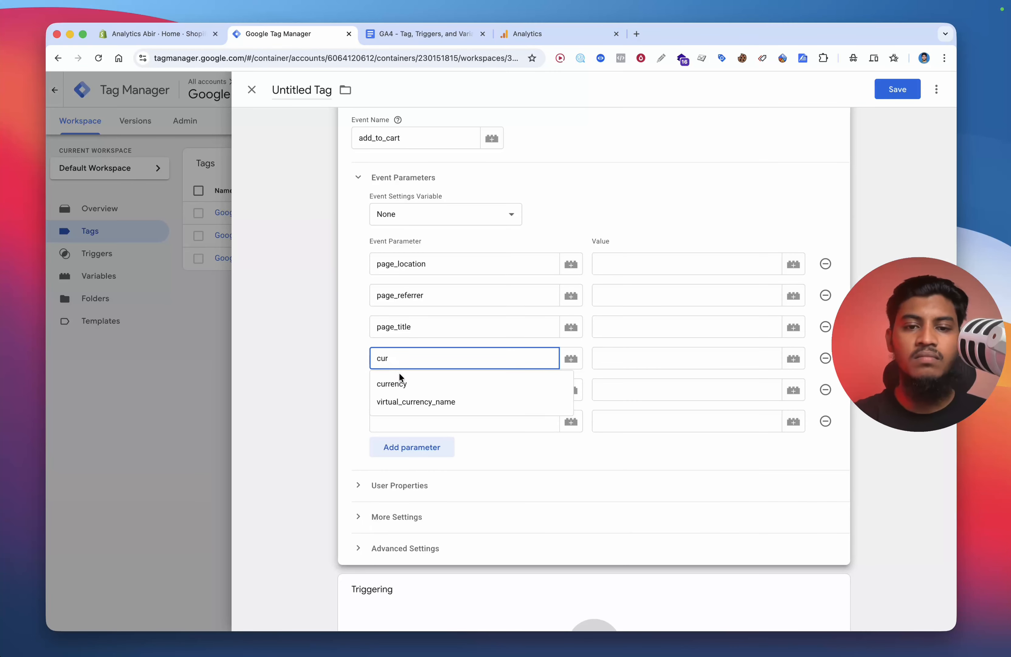
pyautogui.click(399, 381)
pyautogui.click(401, 390)
pyautogui.write('val')
pyautogui.click(405, 416)
pyautogui.click(405, 421)
pyautogui.write('items')
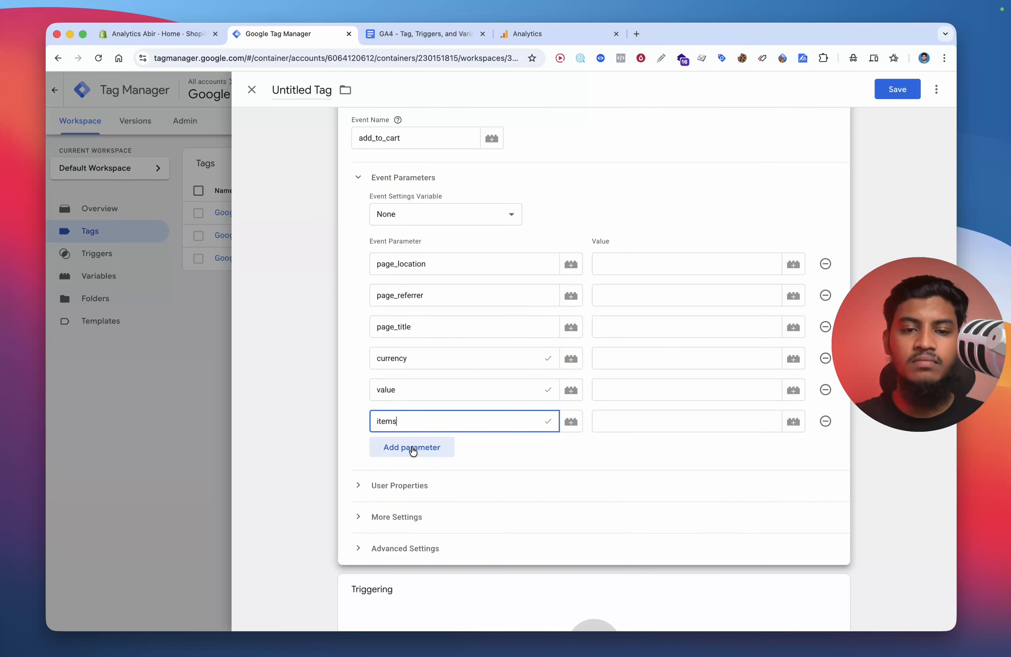
pyautogui.click(409, 448)
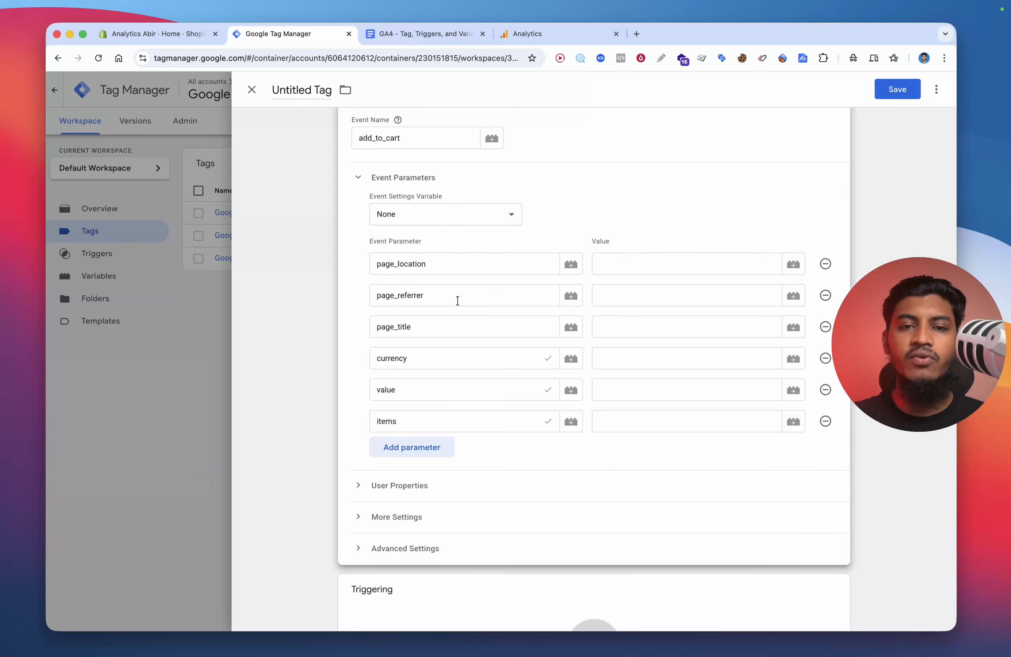
# Step: Set the values of page_location, page_referrer and page_title to {{dlv - page_location}}, {{dlv - page_referrer}} and {{dlv - page_title}}
pyautogui.click(624, 261)
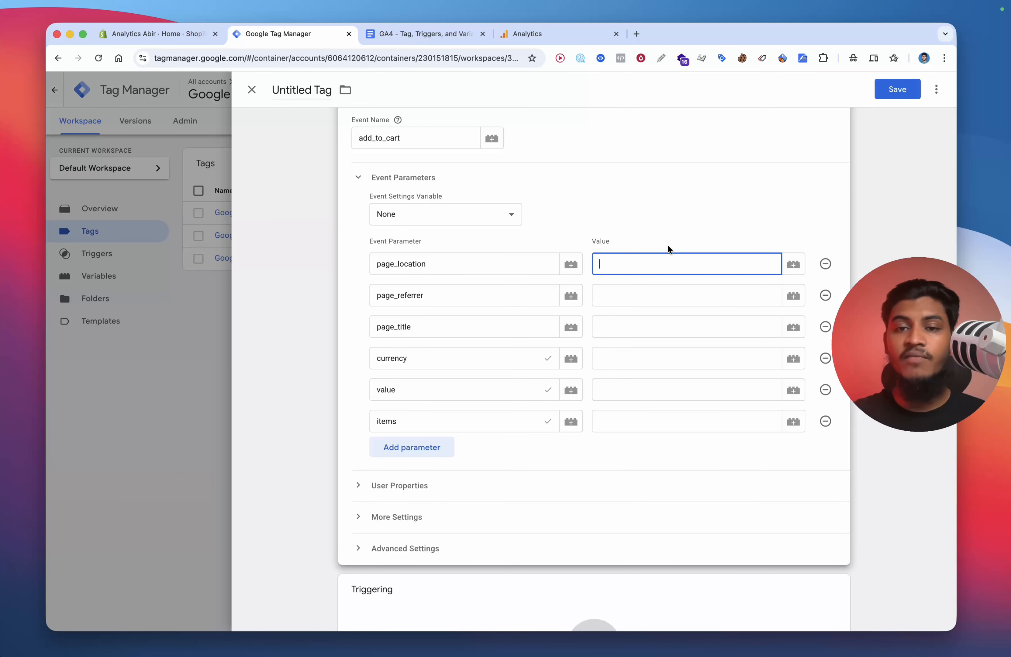
pyautogui.write('{{pag')
pyautogui.click(660, 294)
pyautogui.write('{{page')
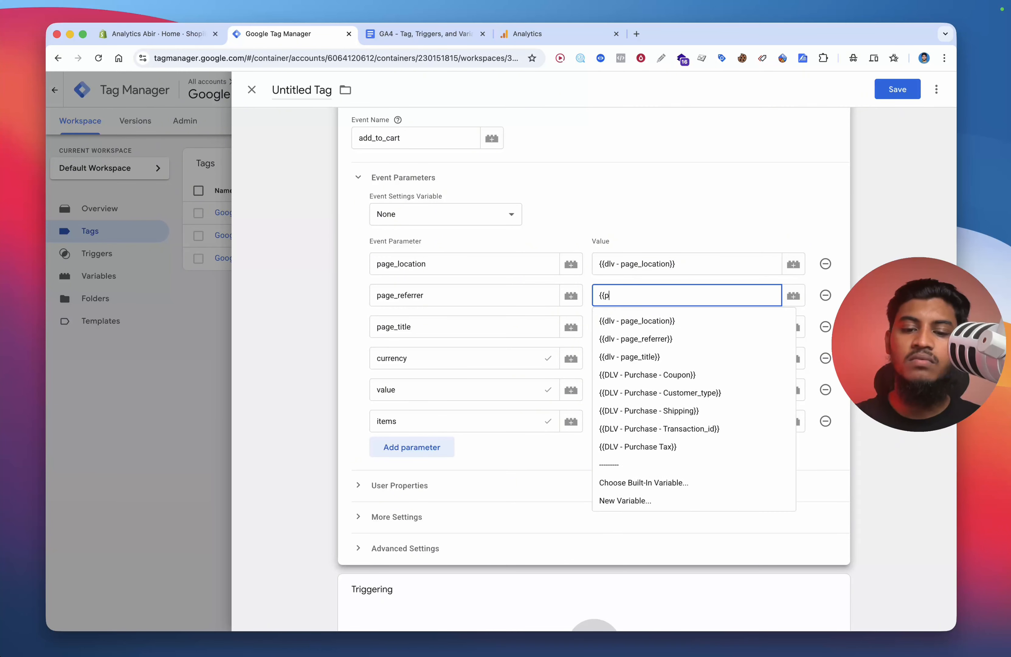
pyautogui.click(658, 342)
pyautogui.click(643, 326)
pyautogui.write('{{ti')
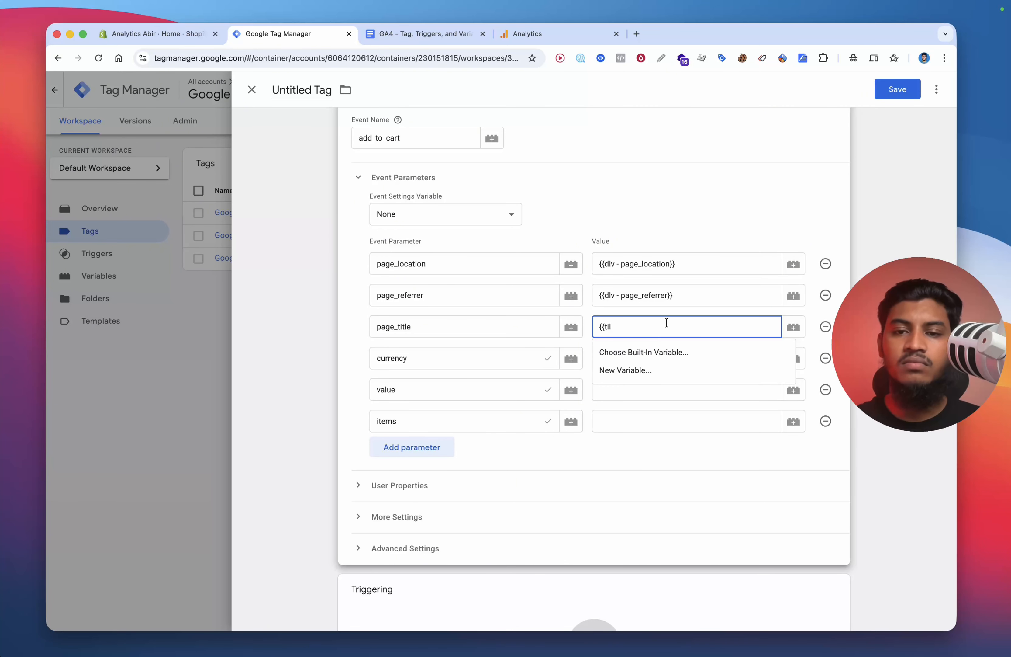
pyautogui.click(663, 369)
# Step: Set the values of currency, value and items to {{DLV - Currency}}, {{dlv - Value}} and {{DLV - items}}
pyautogui.click(663, 367)
pyautogui.write('{{cur')
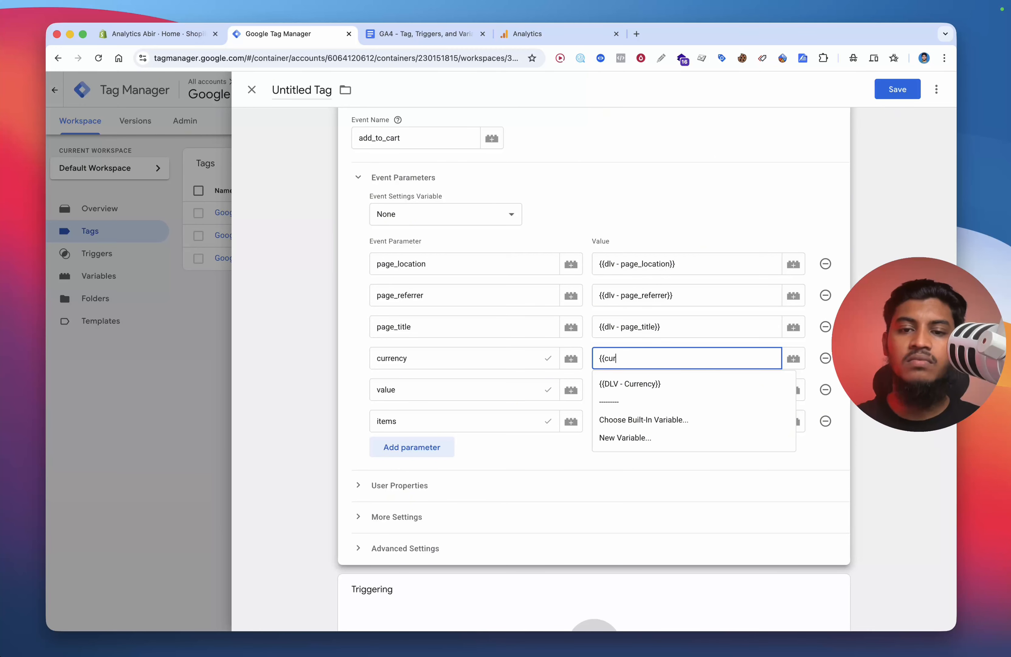
pyautogui.click(639, 381)
pyautogui.click(644, 390)
pyautogui.write('{{val')
pyautogui.click(641, 413)
pyautogui.click(641, 419)
pyautogui.write('{{it')
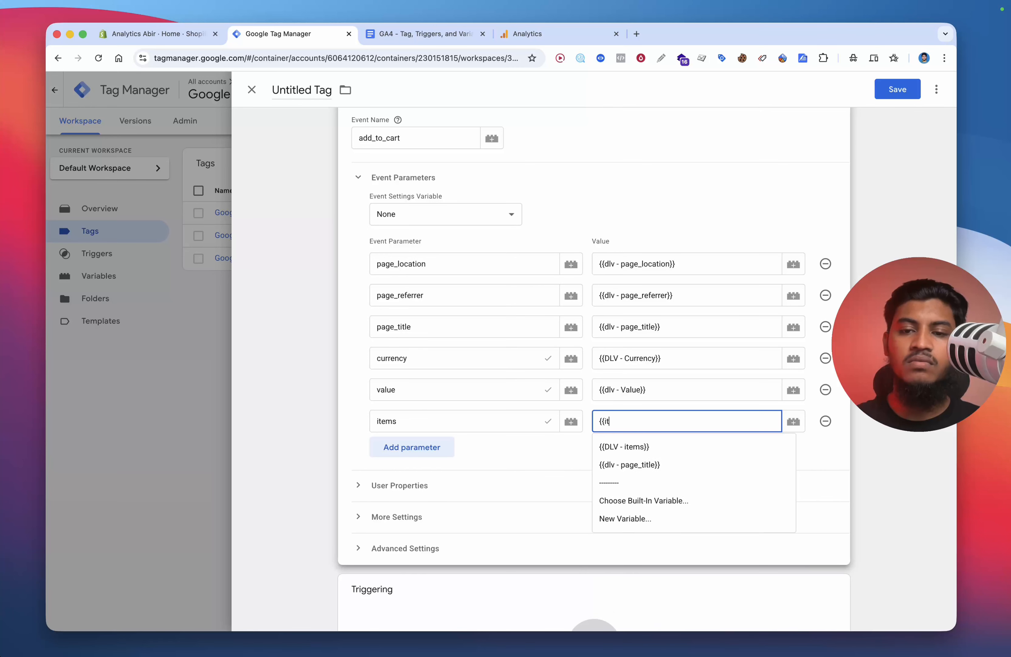
pyautogui.click(643, 450)
# Step: Add the Custom Event - AddToCart trigger as the tag's firing trigger
pyautogui.scroll(-1, 623, 458)
pyautogui.scroll(-3, 427, 510)
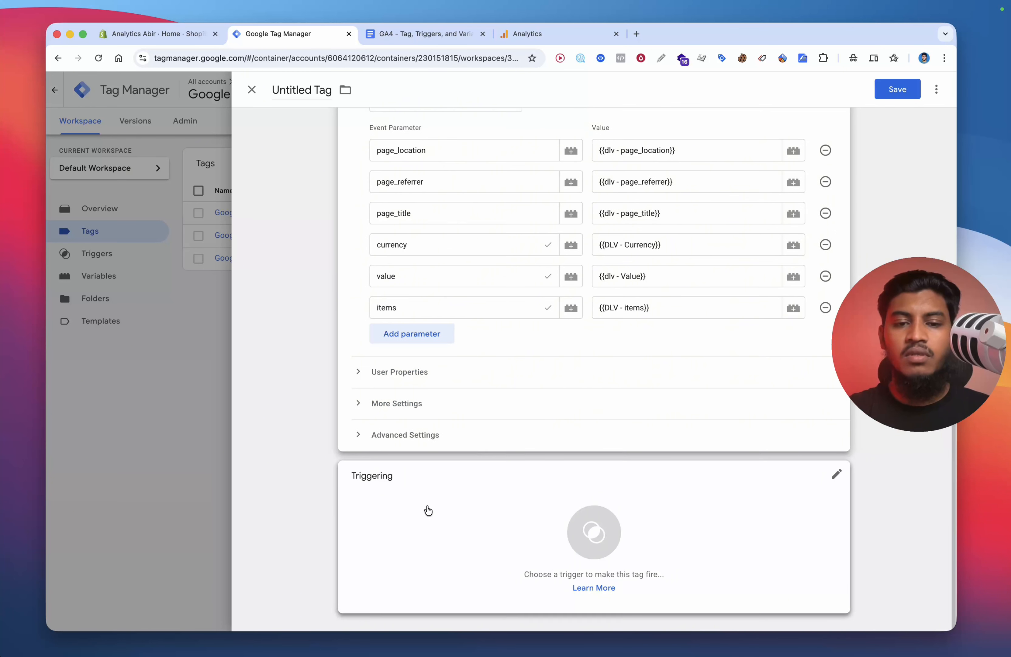
pyautogui.scroll(7, 522, 357)
pyautogui.scroll(-7, 560, 331)
pyautogui.click(474, 534)
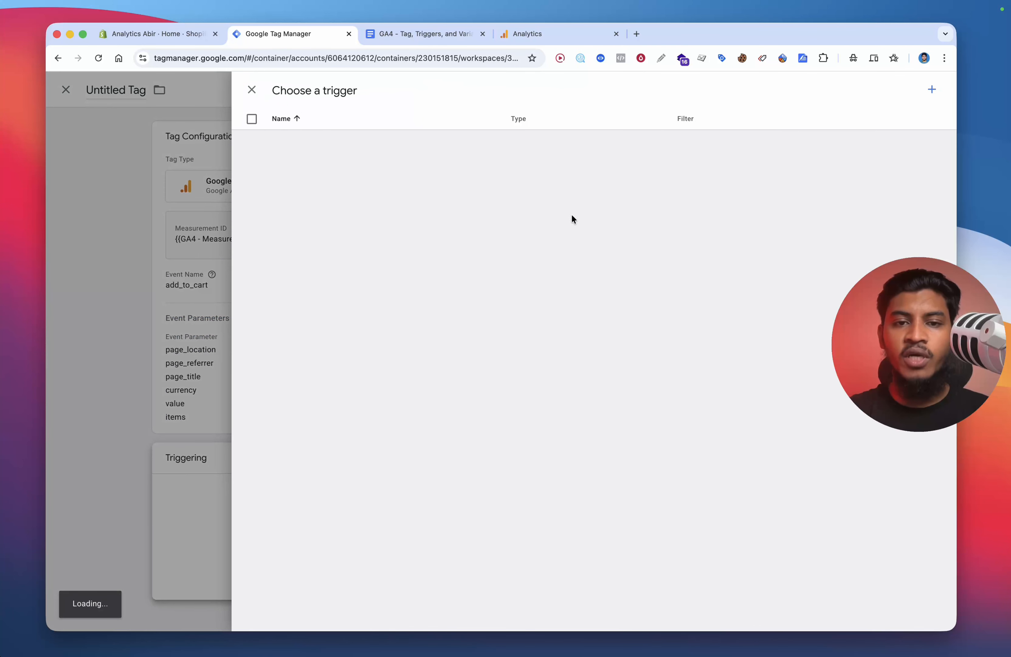
pyautogui.click(361, 237)
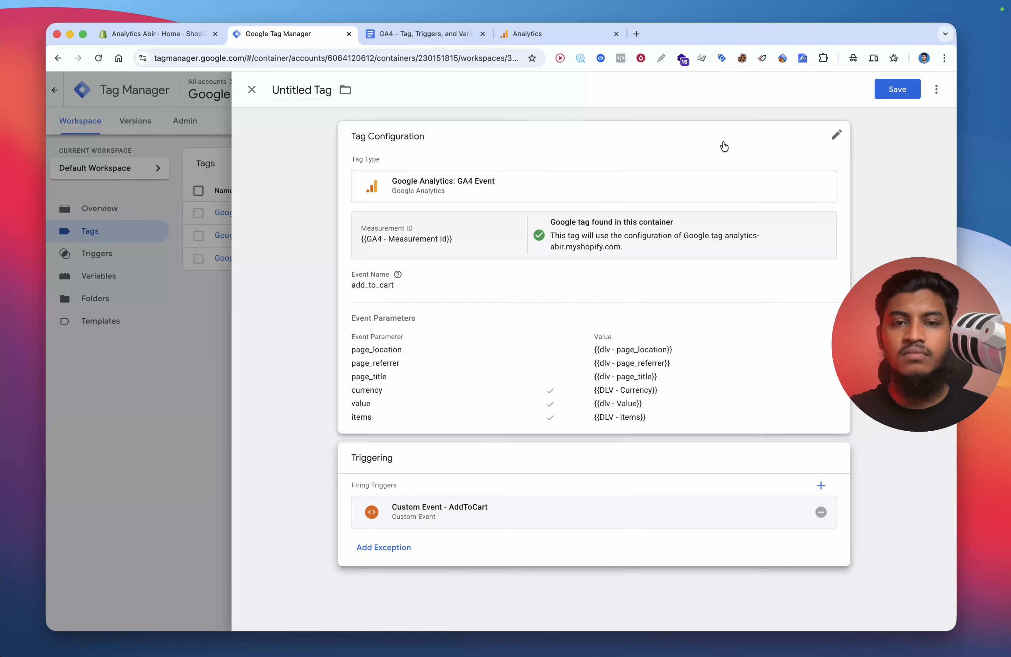
# Step: Save the tag, naming it Google Analytics GA4 Event - A… picked from the name suggestions
pyautogui.click(898, 91)
pyautogui.click(525, 227)
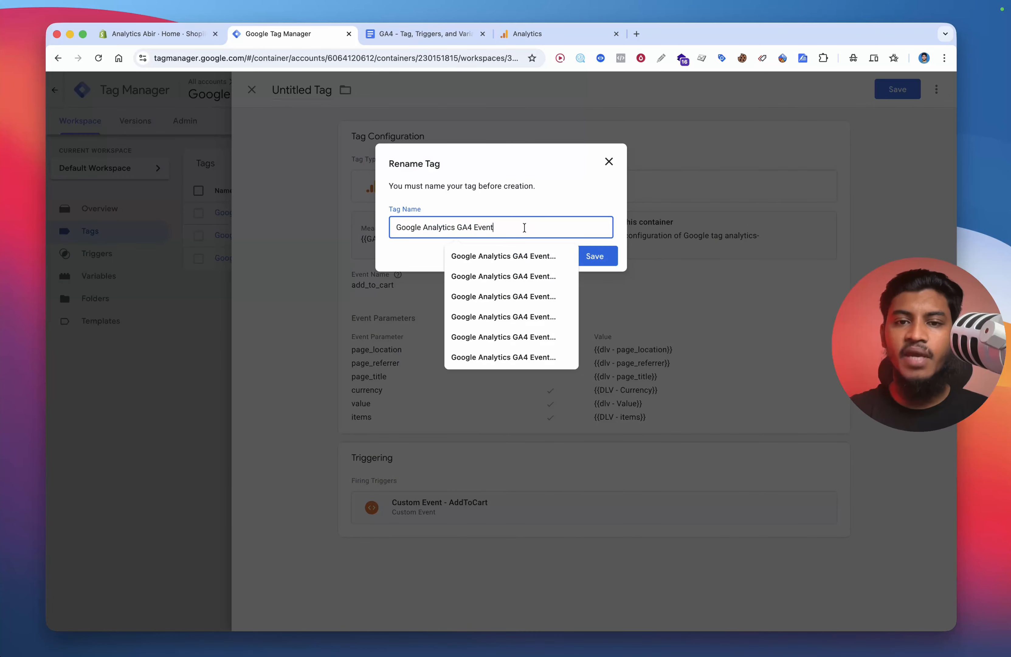
pyautogui.write('-')
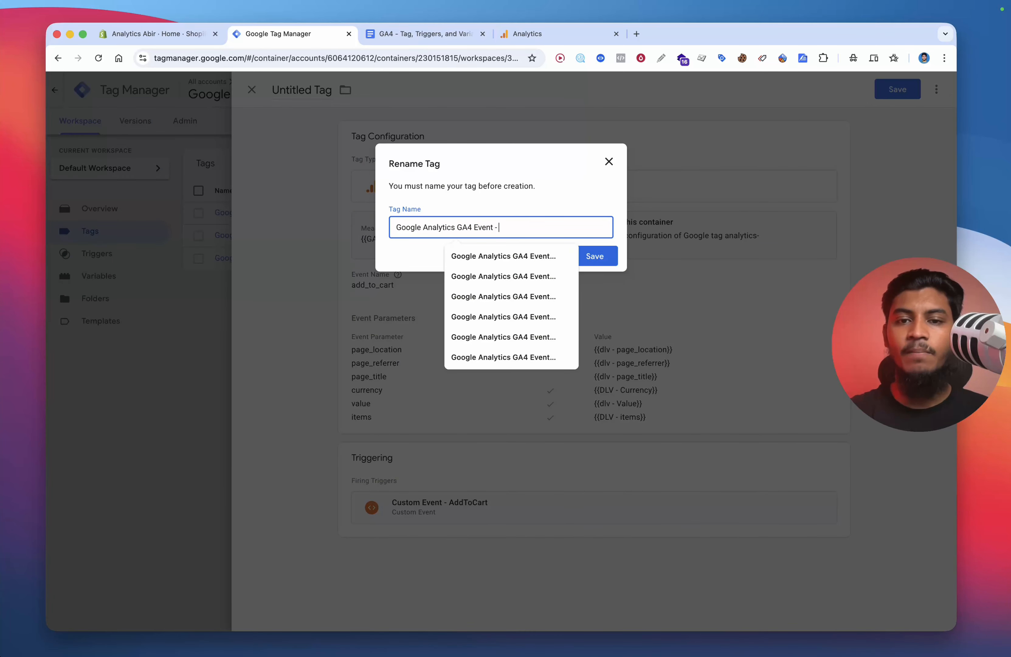
pyautogui.write(' AddToCart')
pyautogui.click(528, 256)
pyautogui.click(589, 259)
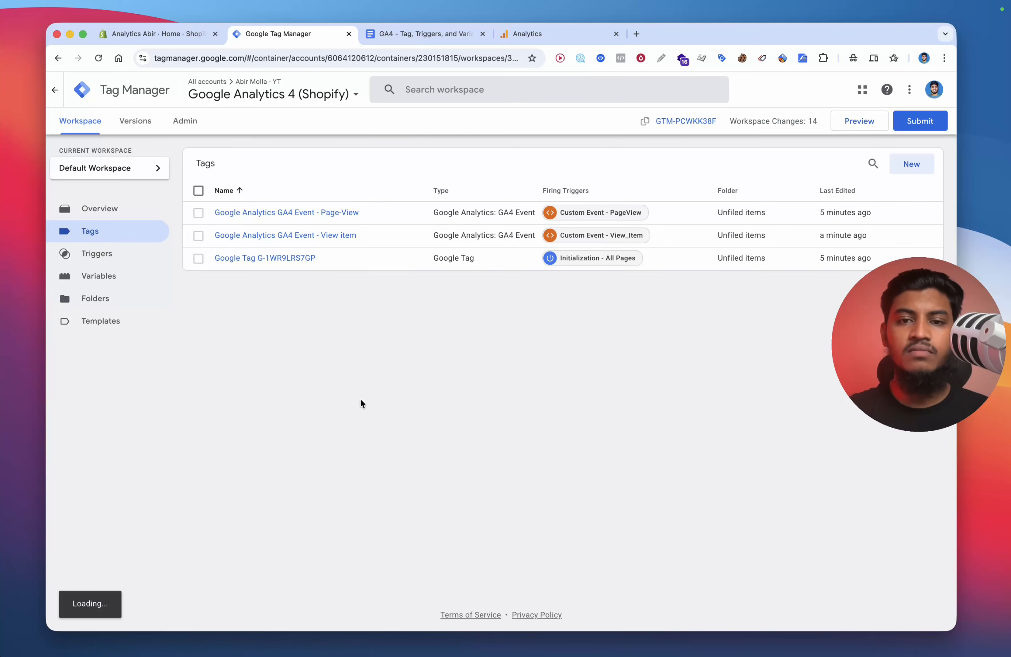
# Step: Create another Google Analytics: GA4 Event tag with measurement ID {{GA4 - Measurement Id}}
pyautogui.click(906, 168)
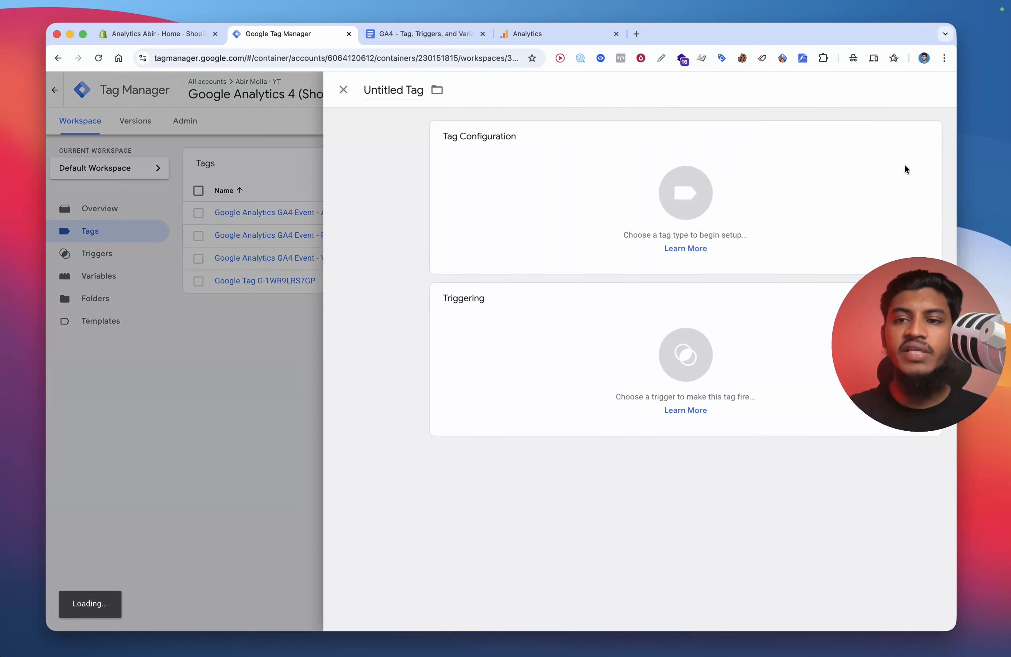
pyautogui.click(562, 188)
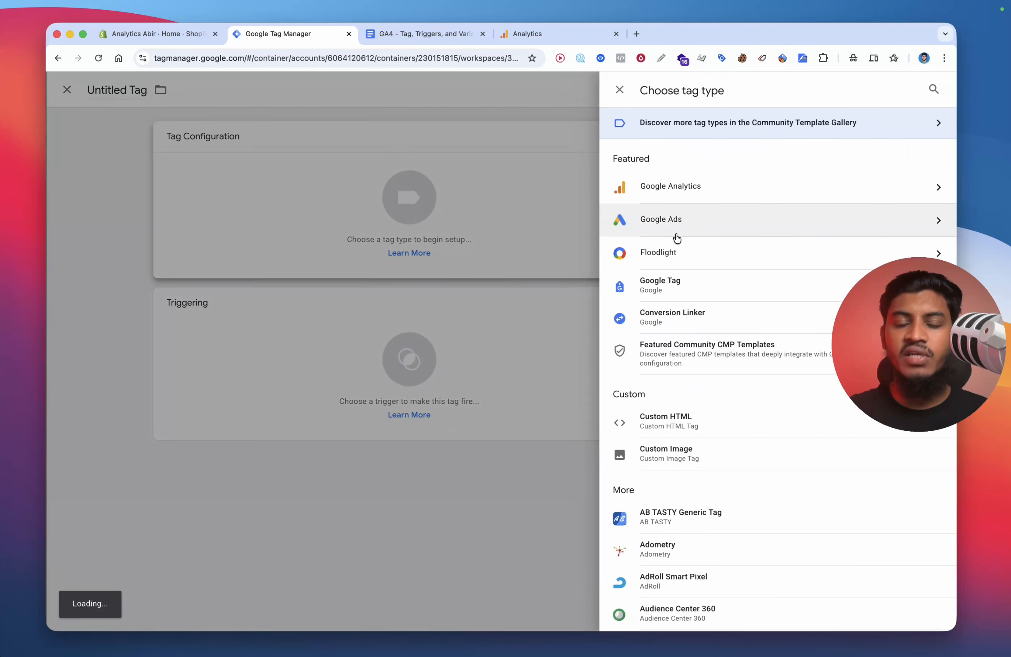
pyautogui.click(684, 197)
pyautogui.click(702, 200)
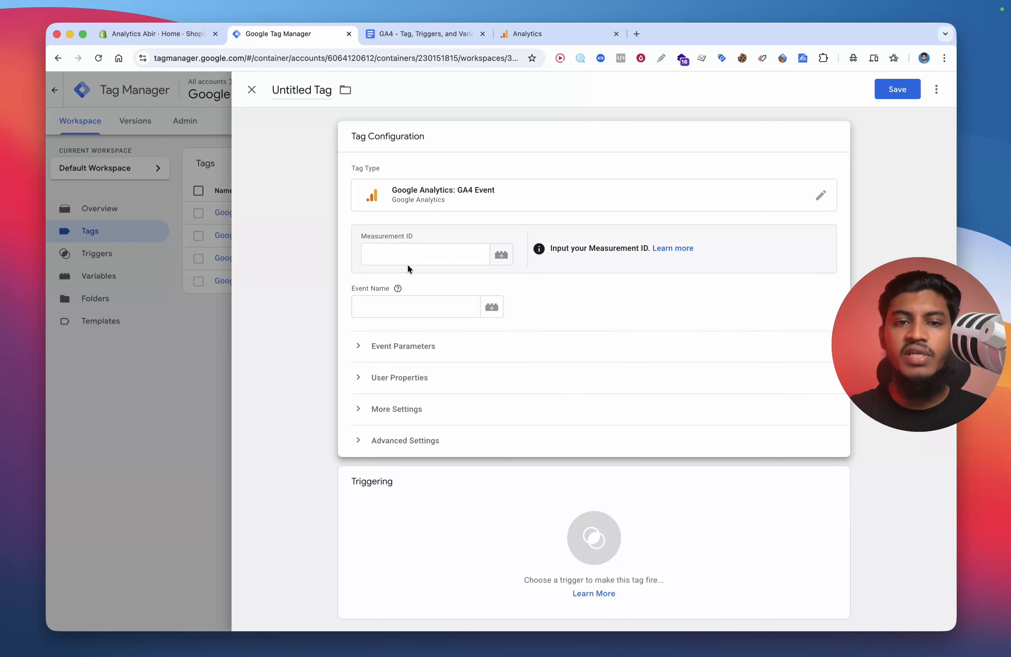
pyautogui.click(407, 260)
pyautogui.write('{{ga4')
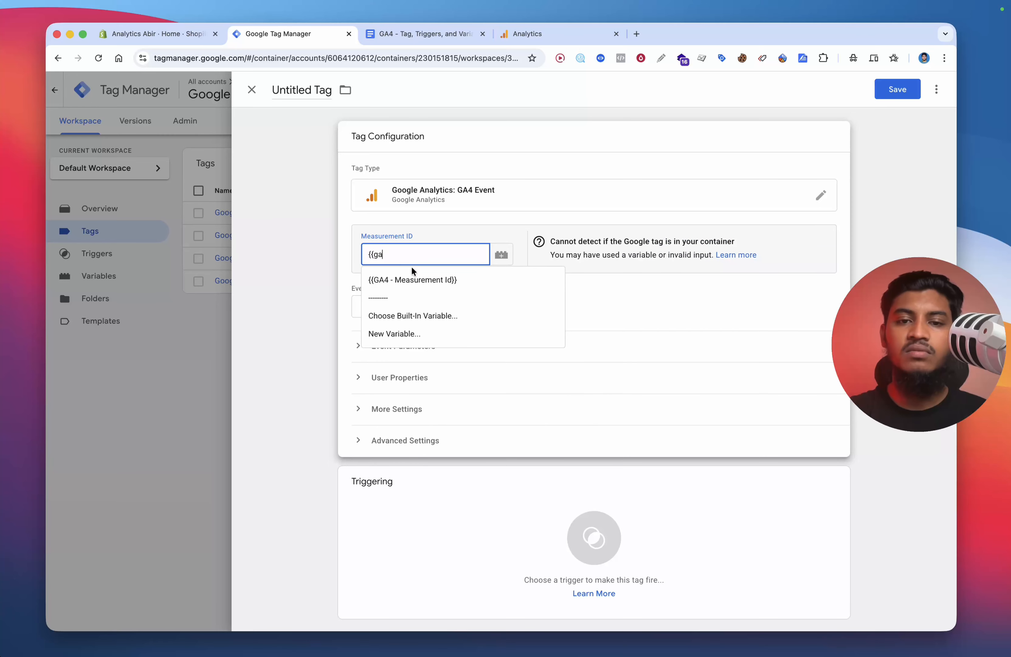
pyautogui.press('Return')
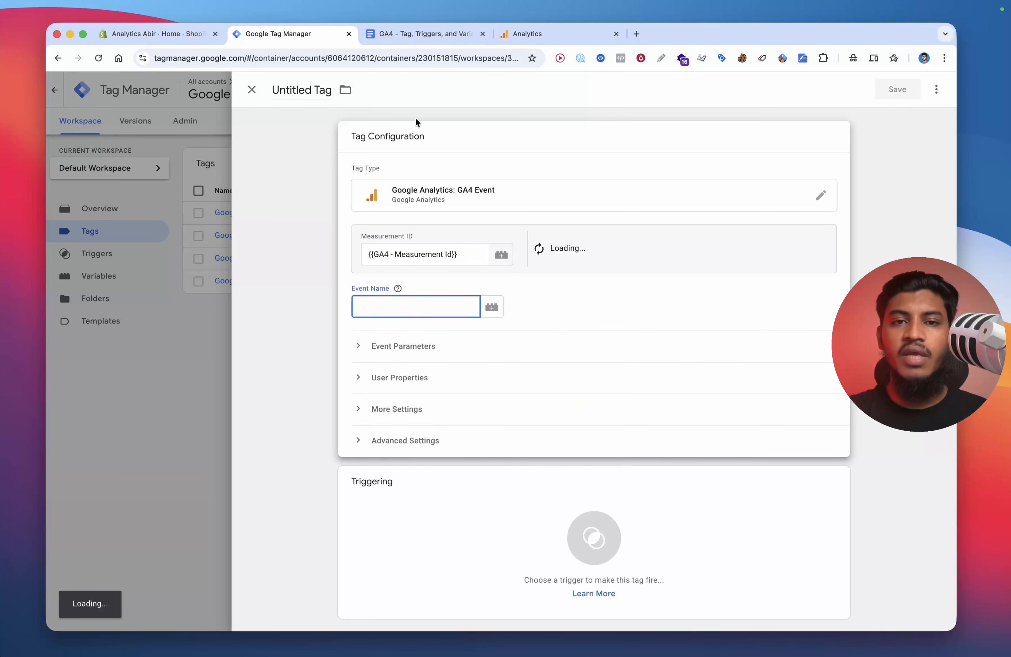
# Step: Set the event name to view_search copied from the events list in the document
pyautogui.click(413, 34)
pyautogui.scroll(3, 486, 271)
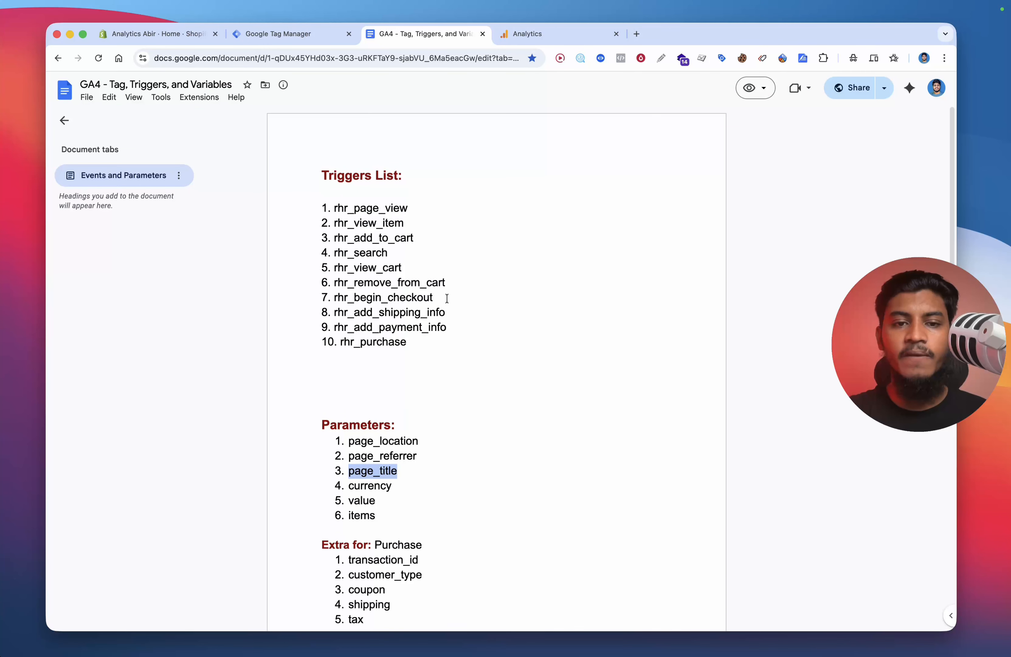
pyautogui.scroll(-15, 447, 297)
pyautogui.scroll(2, 435, 296)
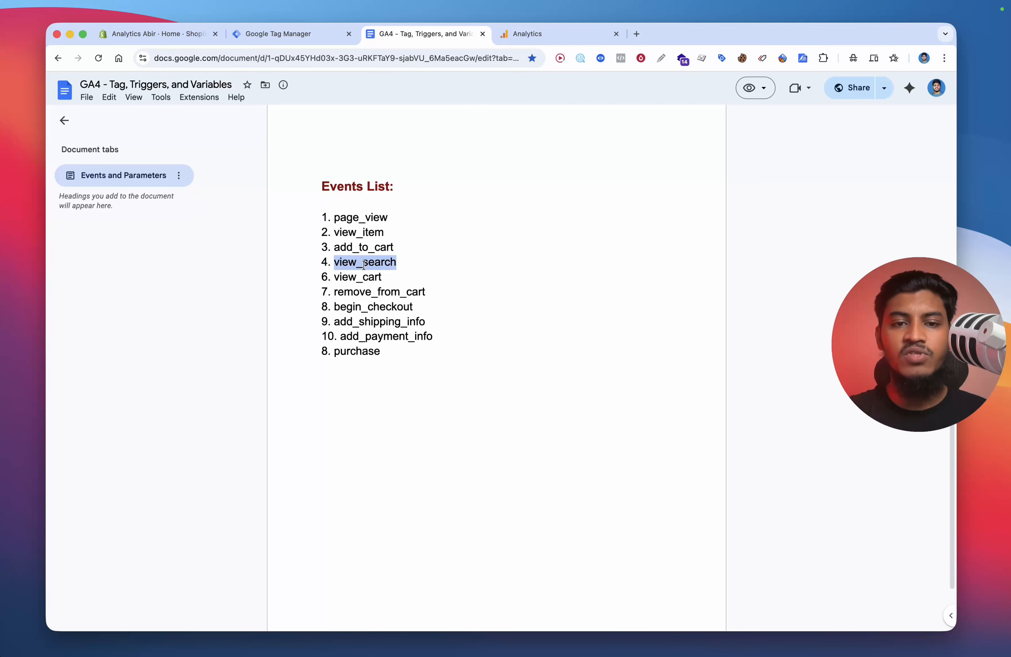
pyautogui.click(264, 34)
pyautogui.write('view_search')
# Step: Expand the event parameters and add six empty parameter rows
pyautogui.click(425, 346)
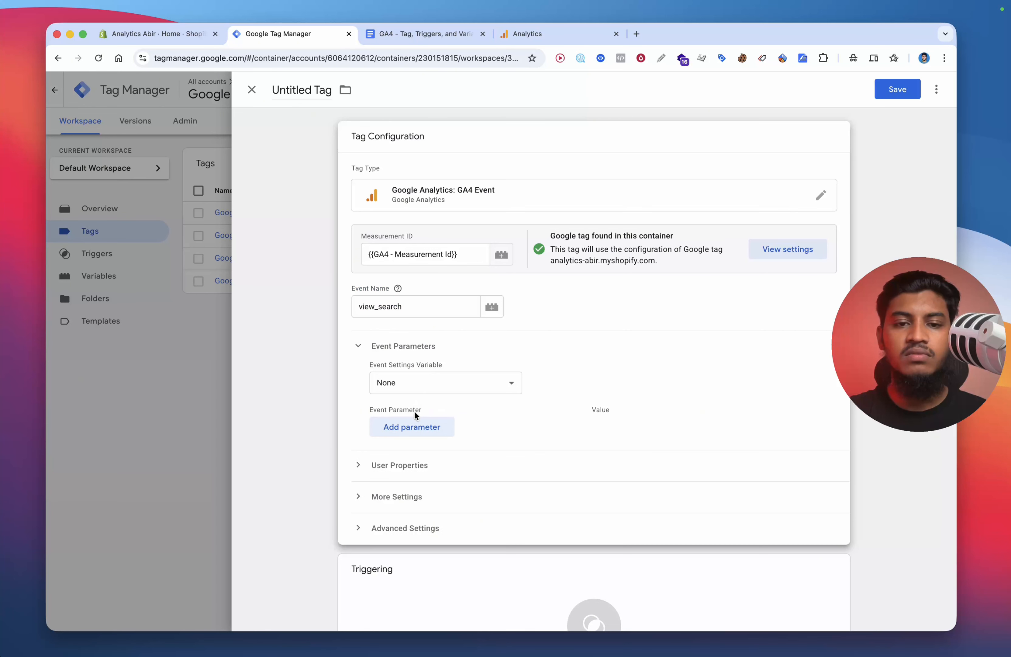
pyautogui.click(414, 425)
pyautogui.click(414, 456)
pyautogui.click(412, 489)
pyautogui.click(410, 521)
pyautogui.click(414, 554)
pyautogui.scroll(-3, 453, 424)
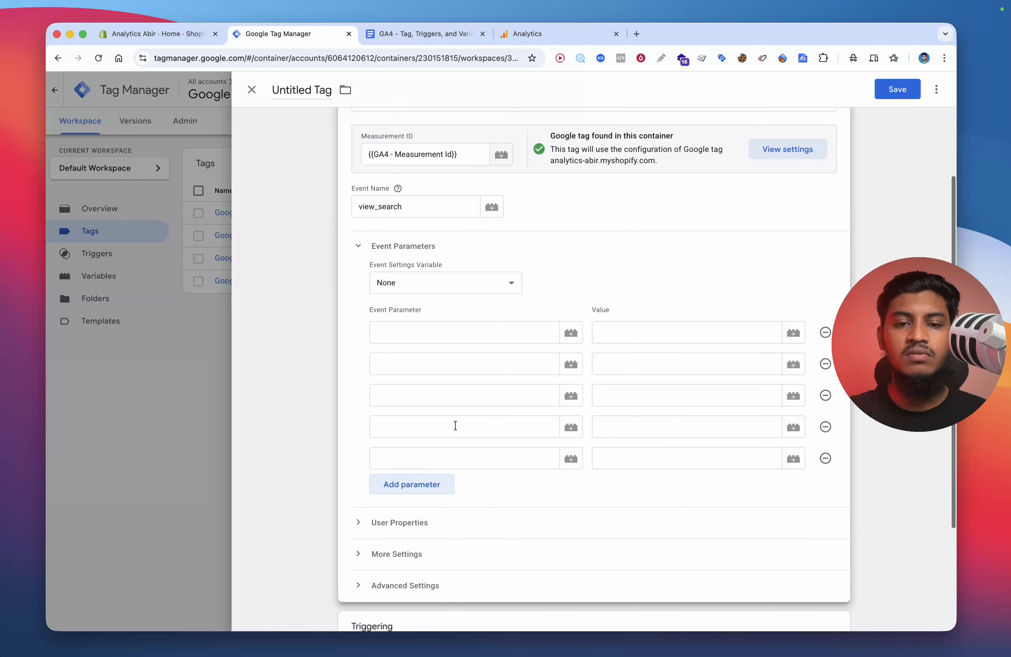
pyautogui.click(445, 487)
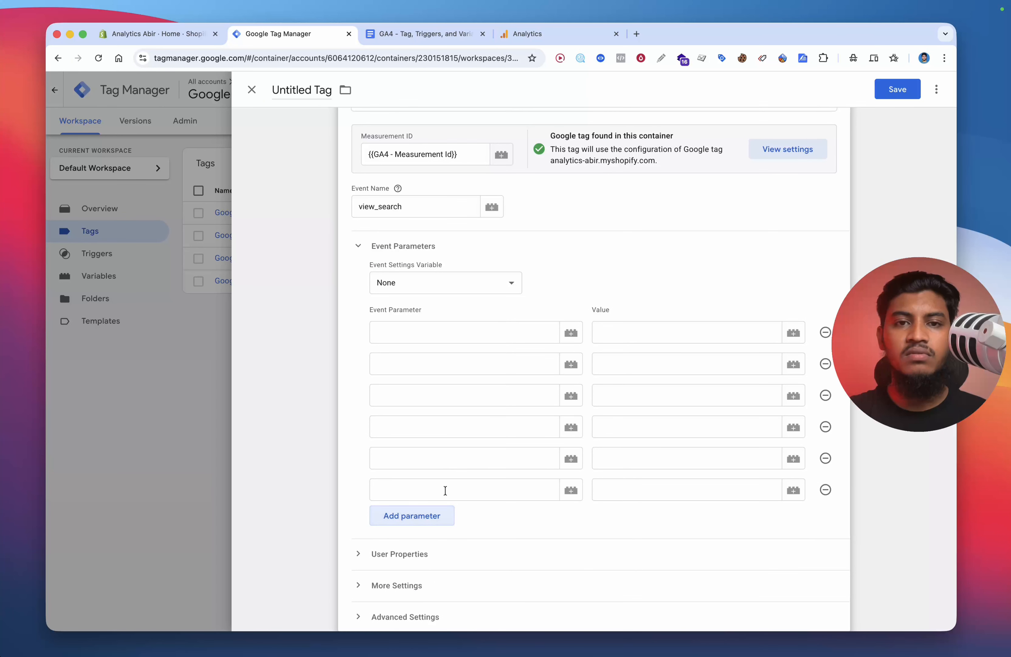
# Step: Fill the first three parameter names with page_location, page_title and page_referrer copied from the document
pyautogui.click(394, 34)
pyautogui.hotkey('ctrl', 'shift', 'Tab')
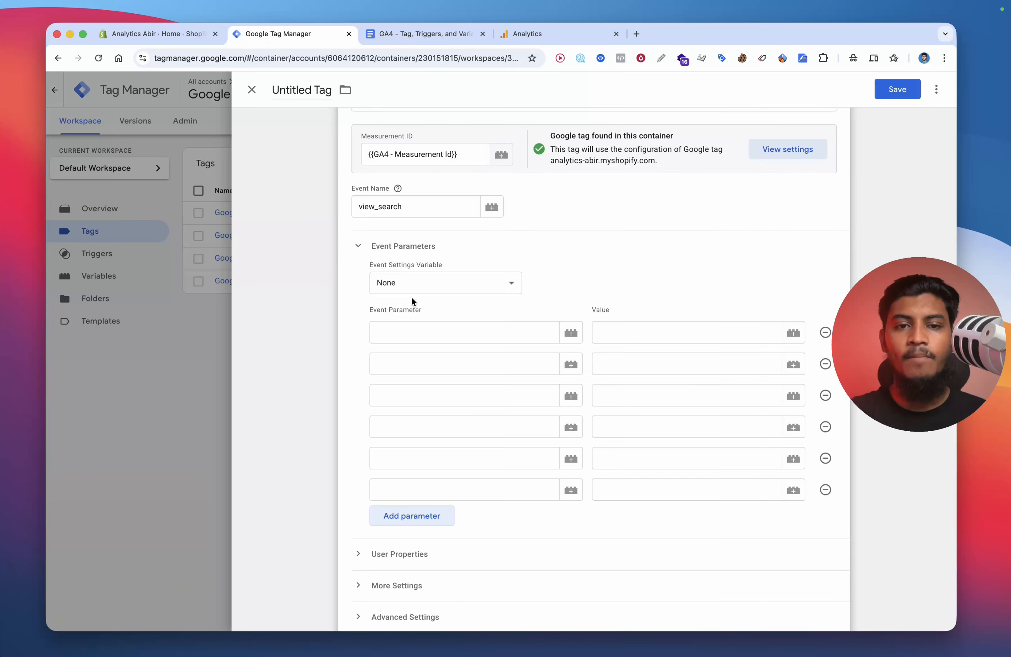
pyautogui.click(401, 34)
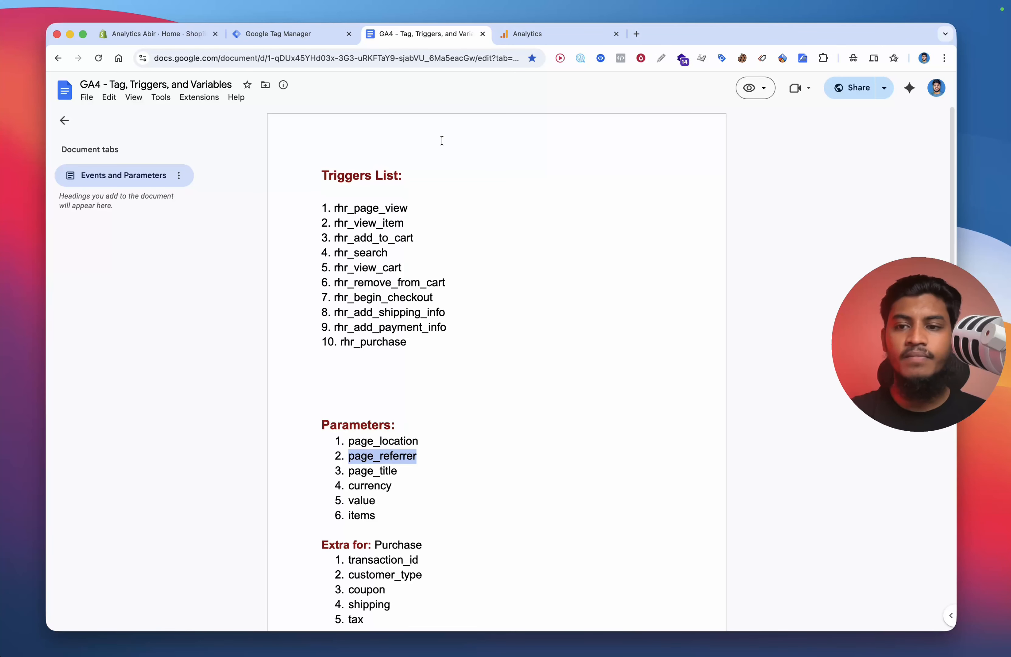
pyautogui.hotkey('ctrl', 'shift', 'Tab')
pyautogui.hotkey('ctrl', 'Tab')
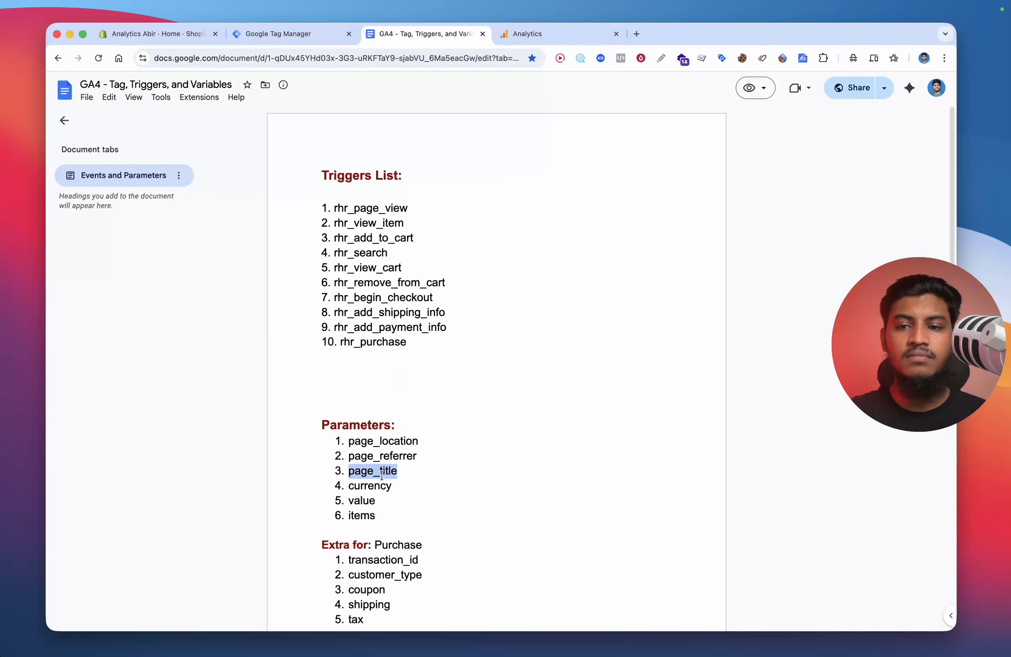
pyautogui.click(310, 36)
pyautogui.click(409, 38)
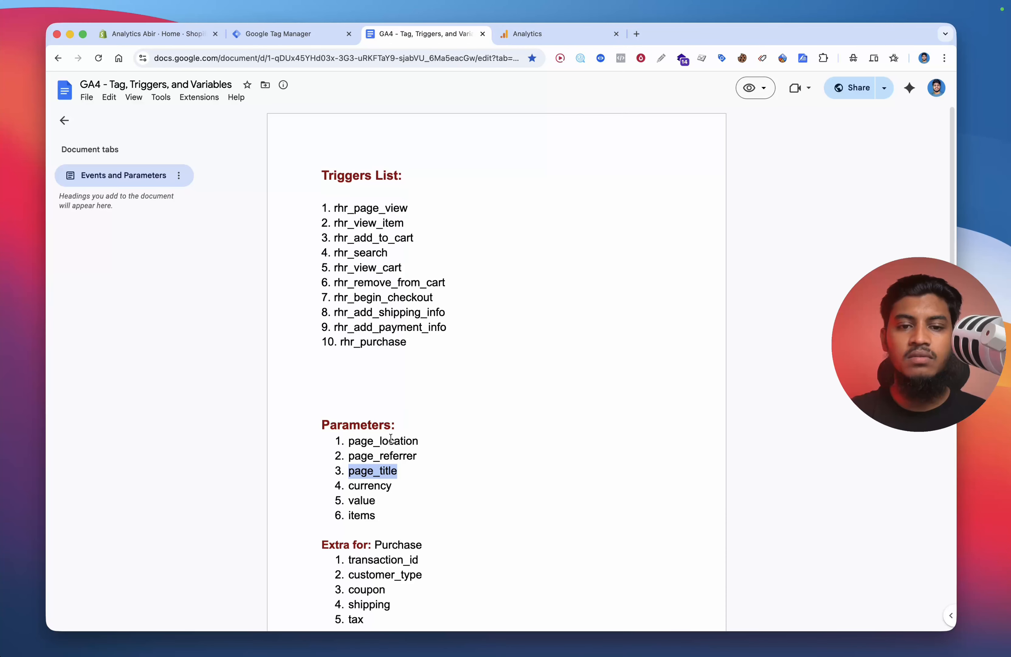
pyautogui.scroll(-6, 363, 299)
pyautogui.click(328, 43)
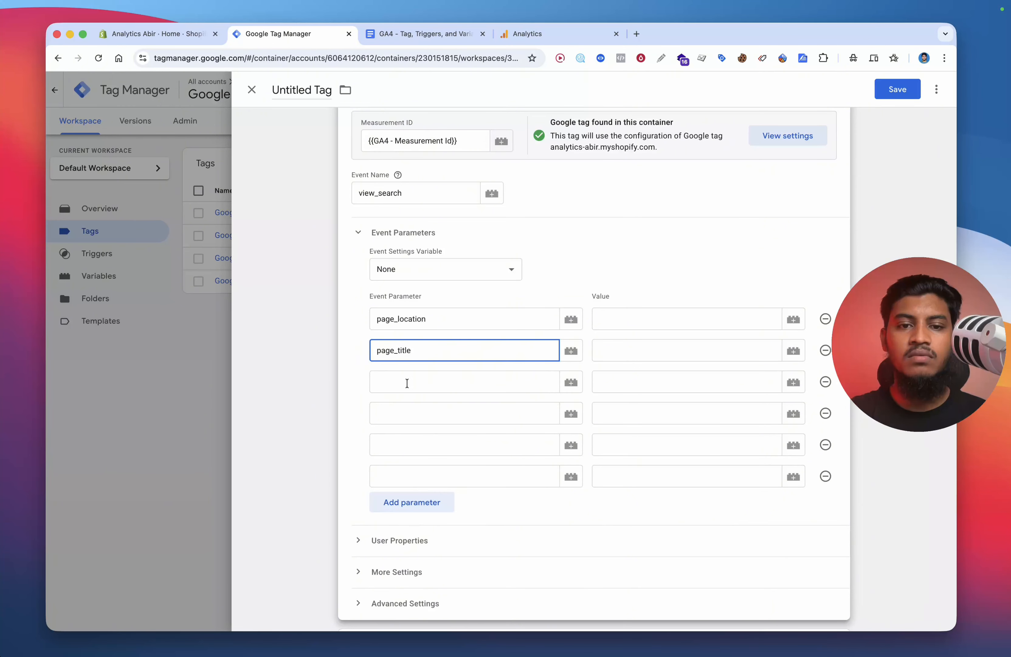
pyautogui.click(406, 382)
pyautogui.write('page_referrer')
pyautogui.click(401, 34)
pyautogui.press('super+c')
pyautogui.click(317, 39)
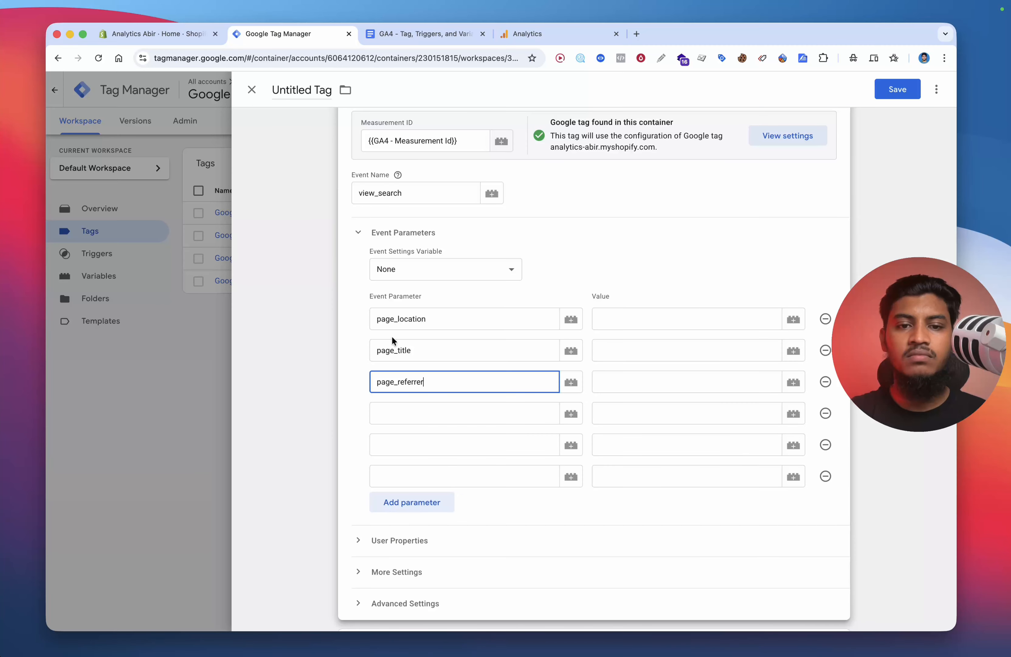
# Step: Fill the remaining parameter names with currency, value and items
pyautogui.click(400, 412)
pyautogui.press('super+v')
pyautogui.click(408, 454)
pyautogui.press('super+a')
pyautogui.write('currency')
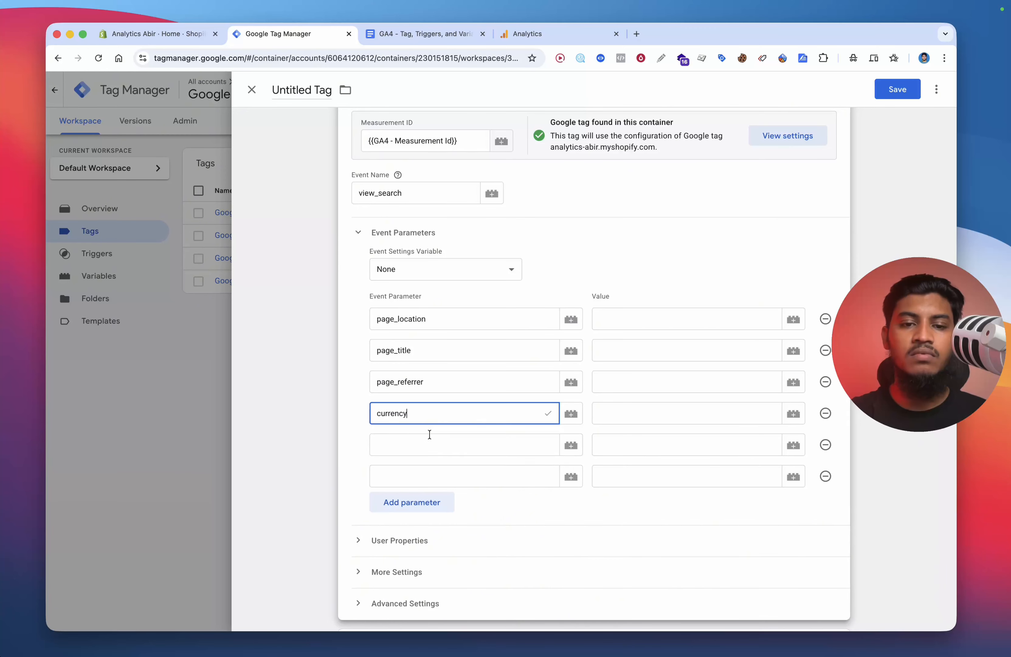
pyautogui.click(426, 445)
pyautogui.write('val')
pyautogui.click(421, 470)
pyautogui.click(421, 476)
pyautogui.write('items')
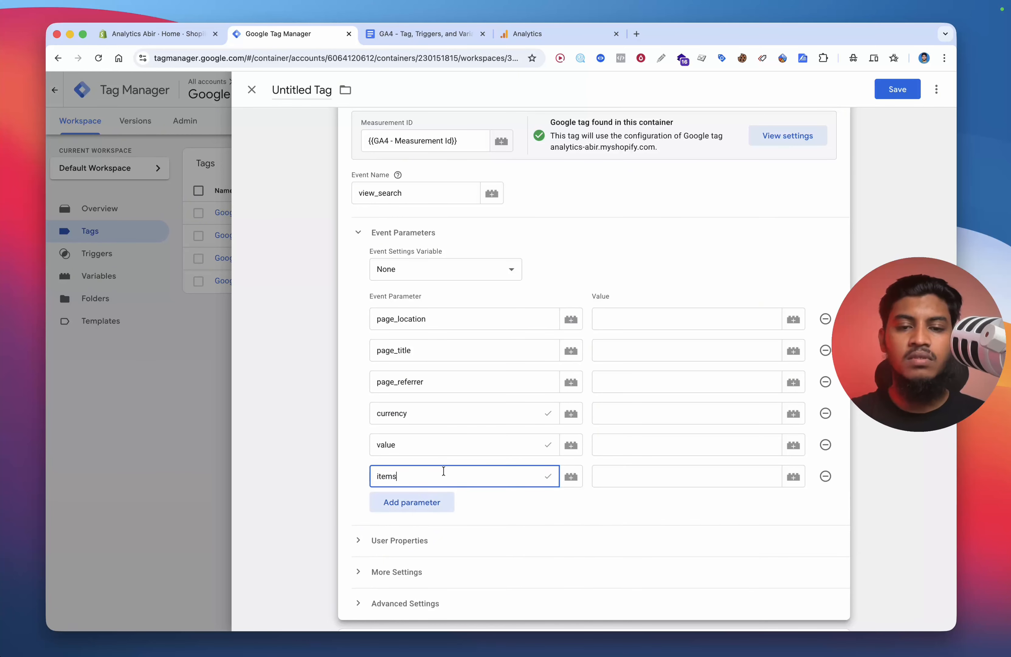
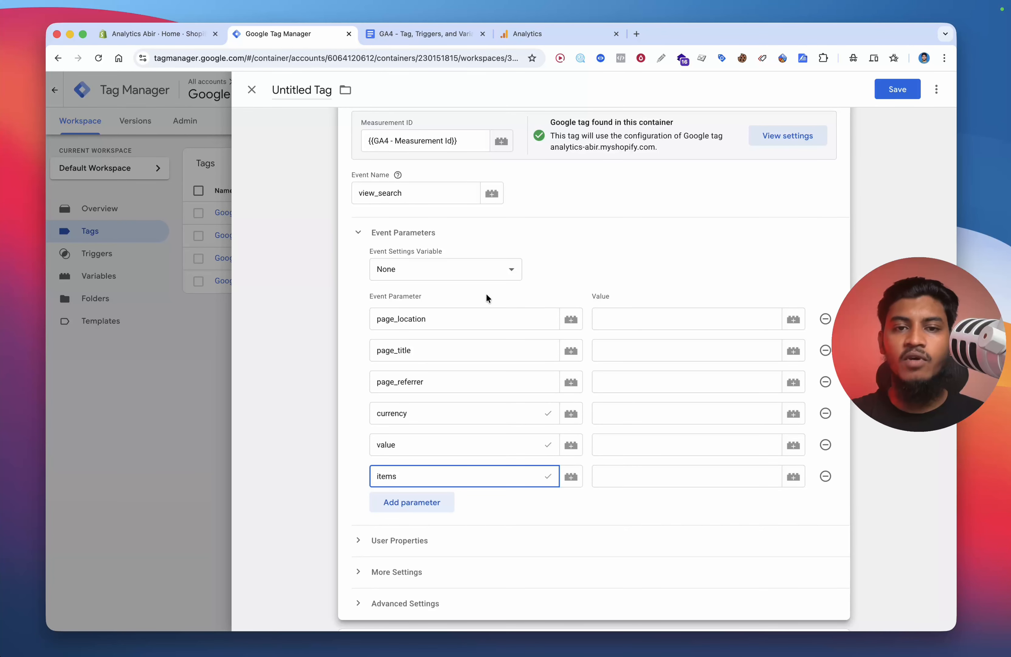
# Step: Set the first three parameter values to the dlv - page_location, dlv - page_title and dlv - page_referrer variables
pyautogui.click(612, 311)
pyautogui.write('{{d')
pyautogui.click(621, 341)
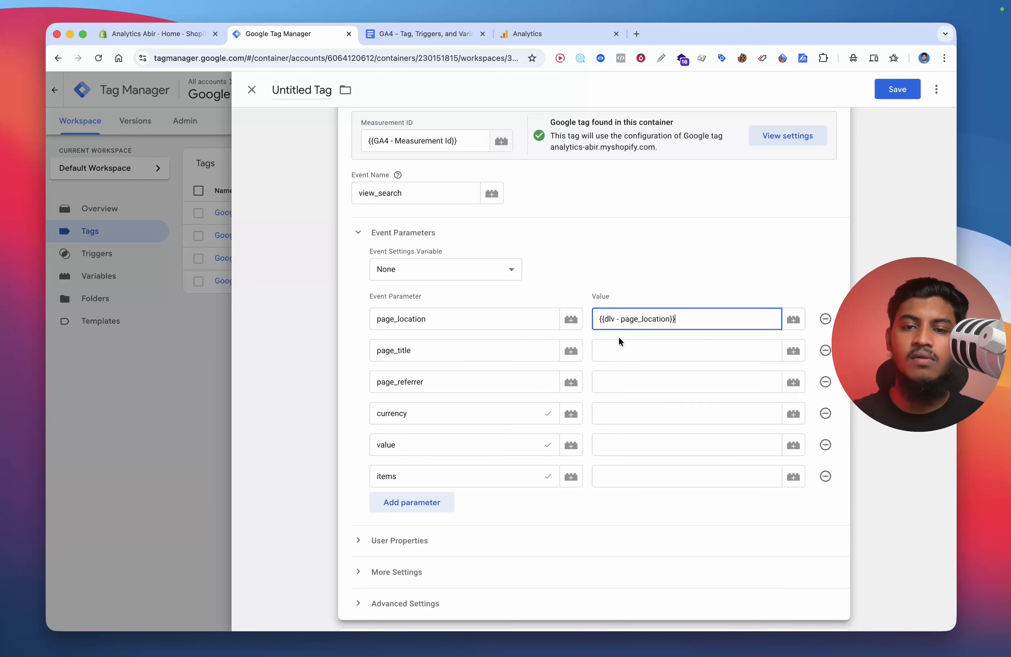
pyautogui.click(621, 344)
pyautogui.write('{{ti')
pyautogui.click(639, 388)
pyautogui.click(632, 380)
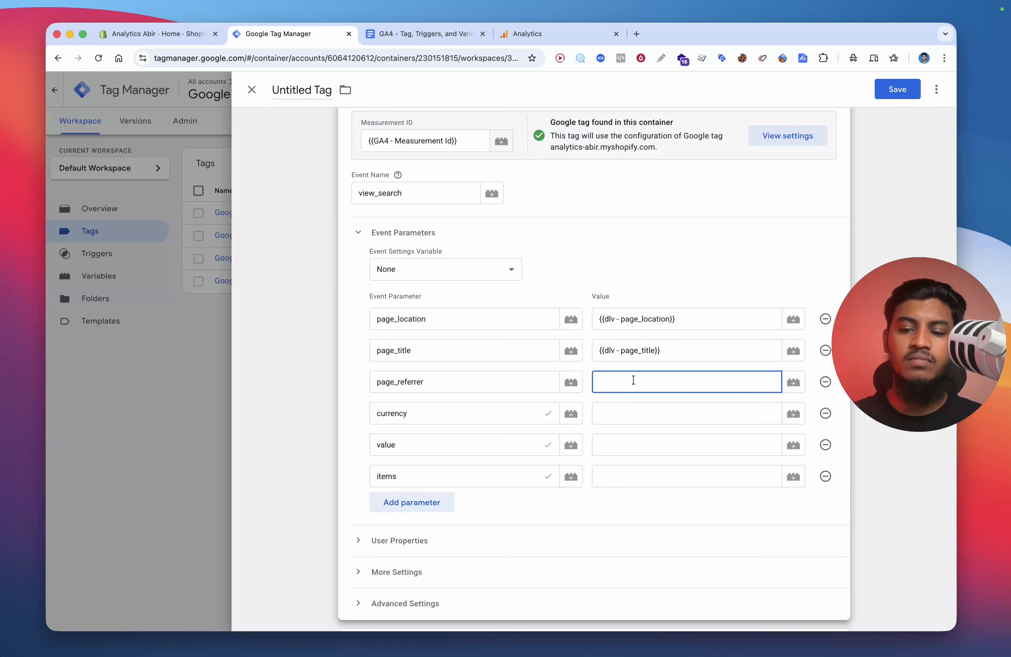
pyautogui.write('ref')
pyautogui.click(636, 407)
# Step: Set the currency, value and items parameter values to DLV - Currency, dlv - Value and DLV - items
pyautogui.click(644, 413)
pyautogui.write('{{cur')
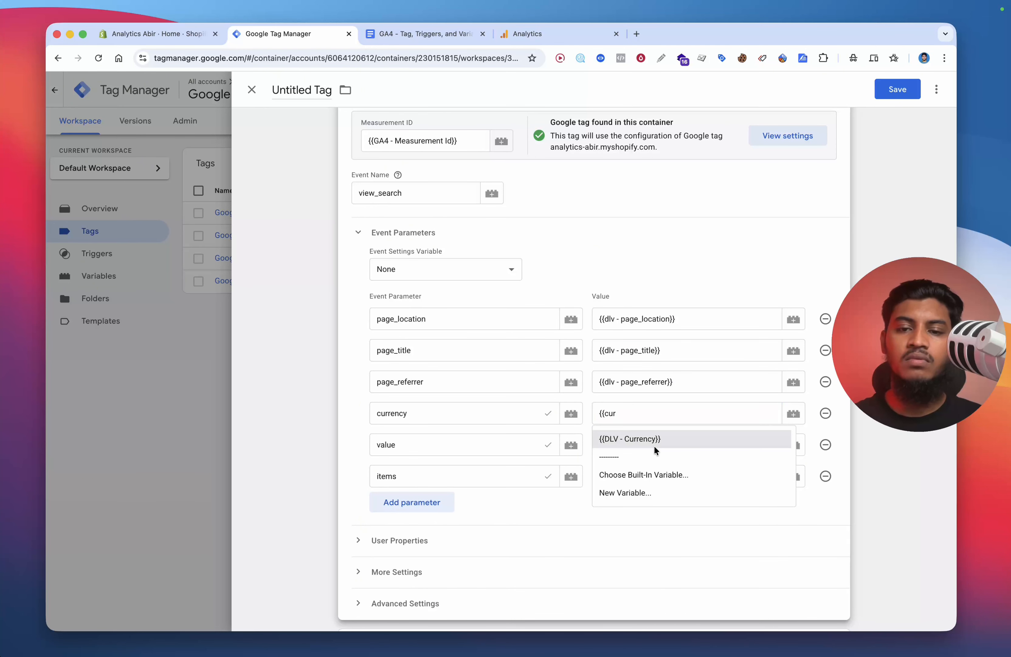
pyautogui.click(637, 438)
pyautogui.click(654, 447)
pyautogui.write('{{val')
pyautogui.click(632, 469)
pyautogui.click(653, 475)
pyautogui.write('{{ite')
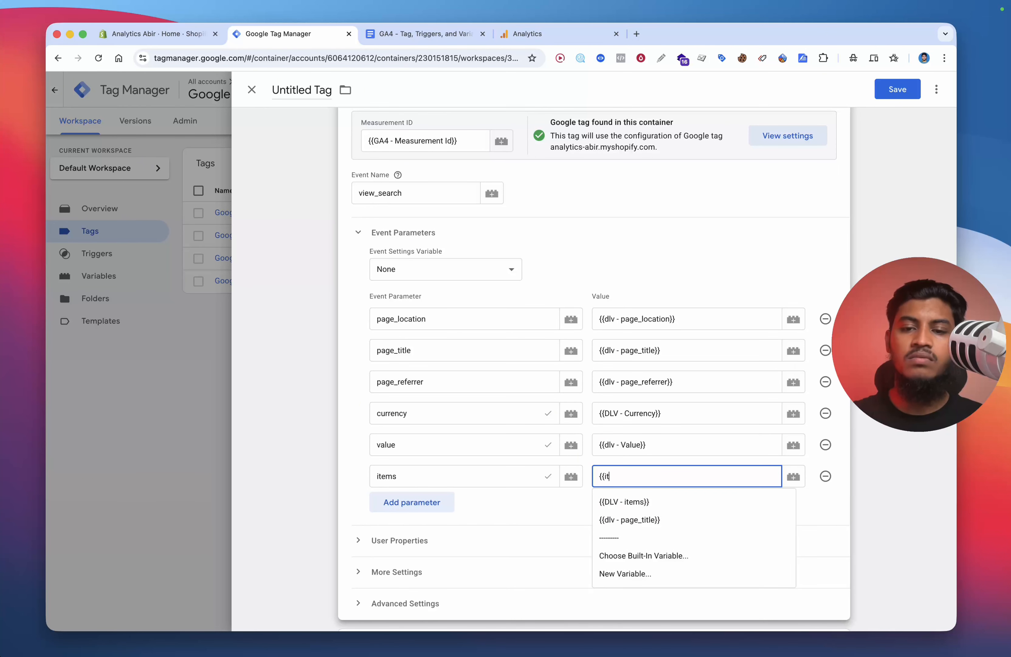
pyautogui.click(652, 501)
# Step: Attach the Custom Event - Search trigger to the tag
pyautogui.scroll(-4, 645, 507)
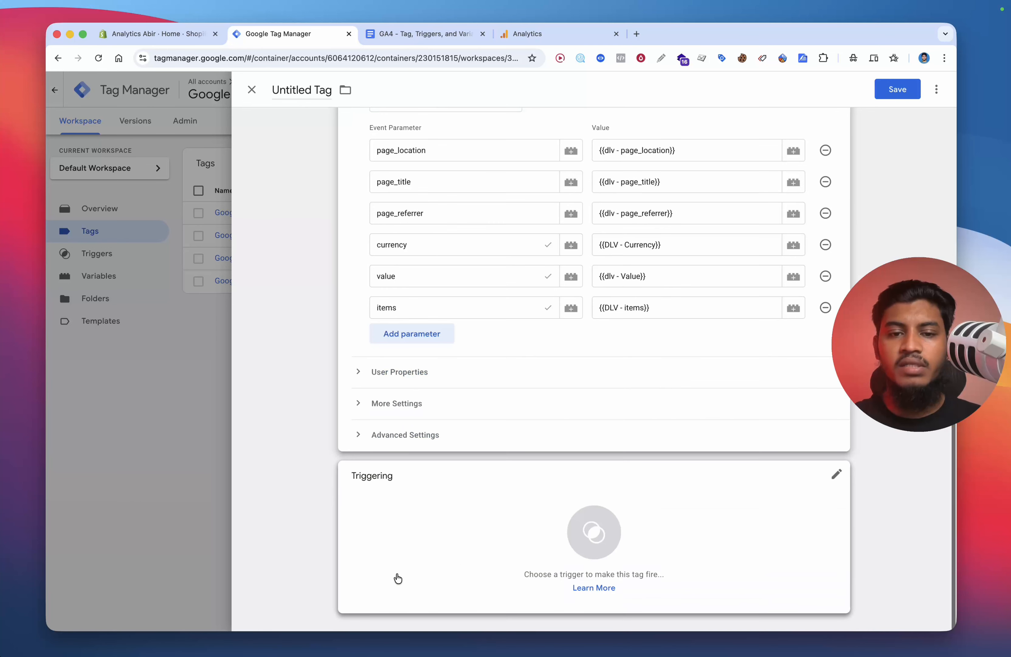
pyautogui.click(435, 551)
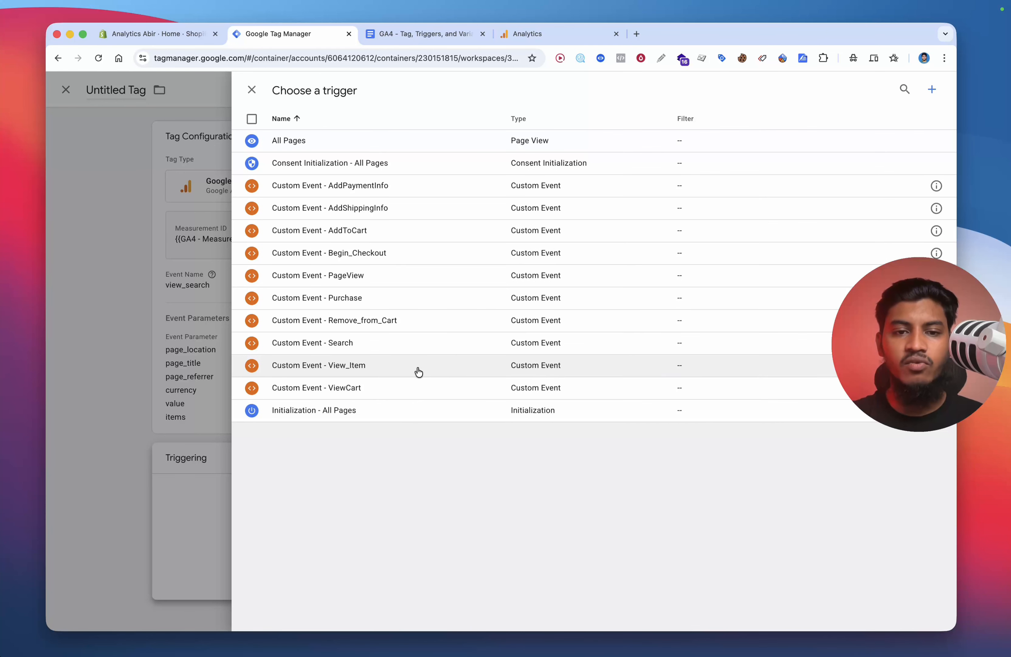
pyautogui.click(361, 347)
# Step: Save the tag with the name Google Analytics GA4 Event - Search
pyautogui.click(898, 89)
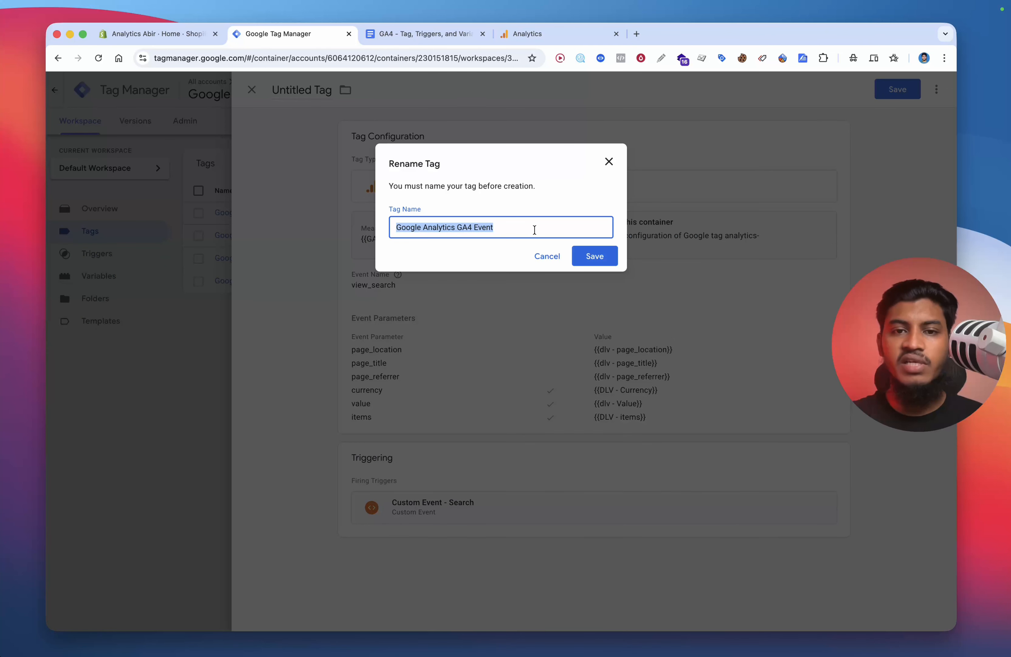
pyautogui.click(535, 228)
pyautogui.write('- Search')
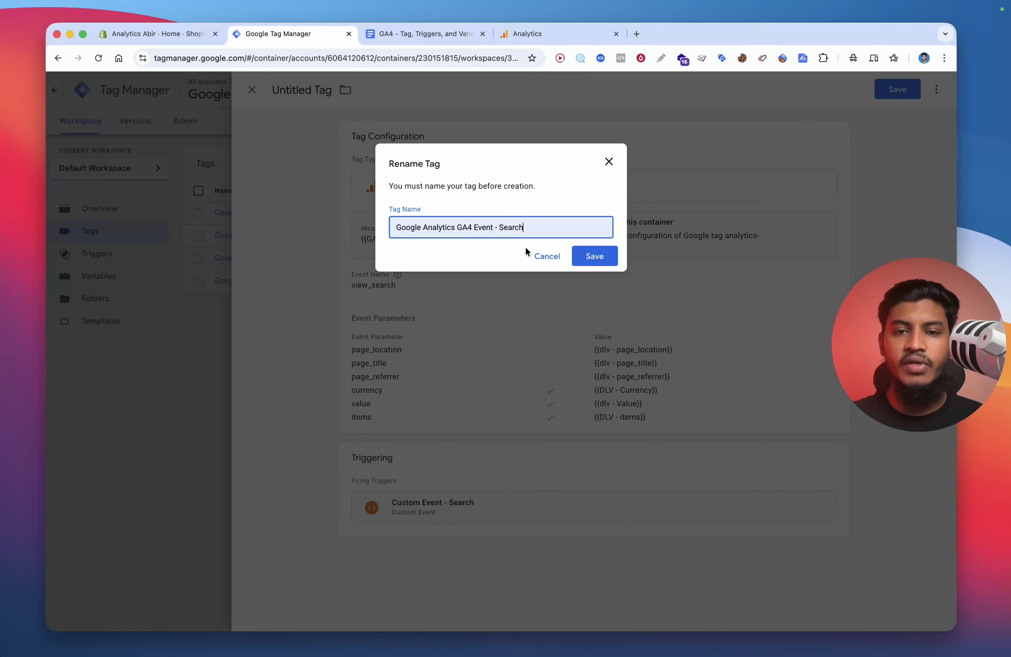
pyautogui.click(606, 251)
# Step: Create a new Google Analytics: GA4 Event tag using the {{GA4 - Measurement Id}} variable as measurement ID
pyautogui.click(910, 166)
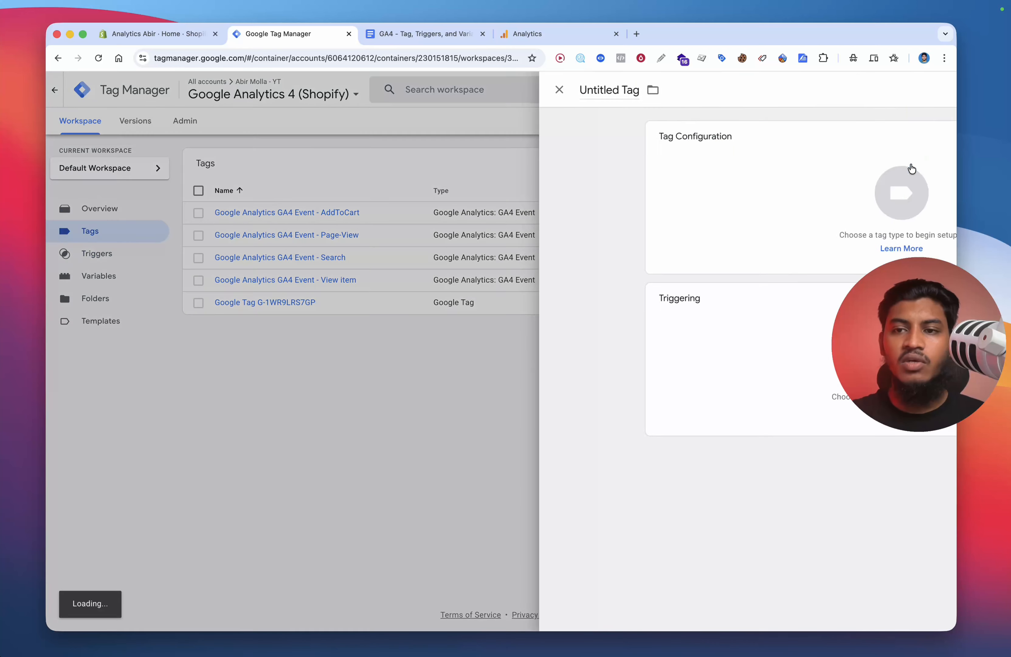
pyautogui.click(515, 181)
pyautogui.click(689, 188)
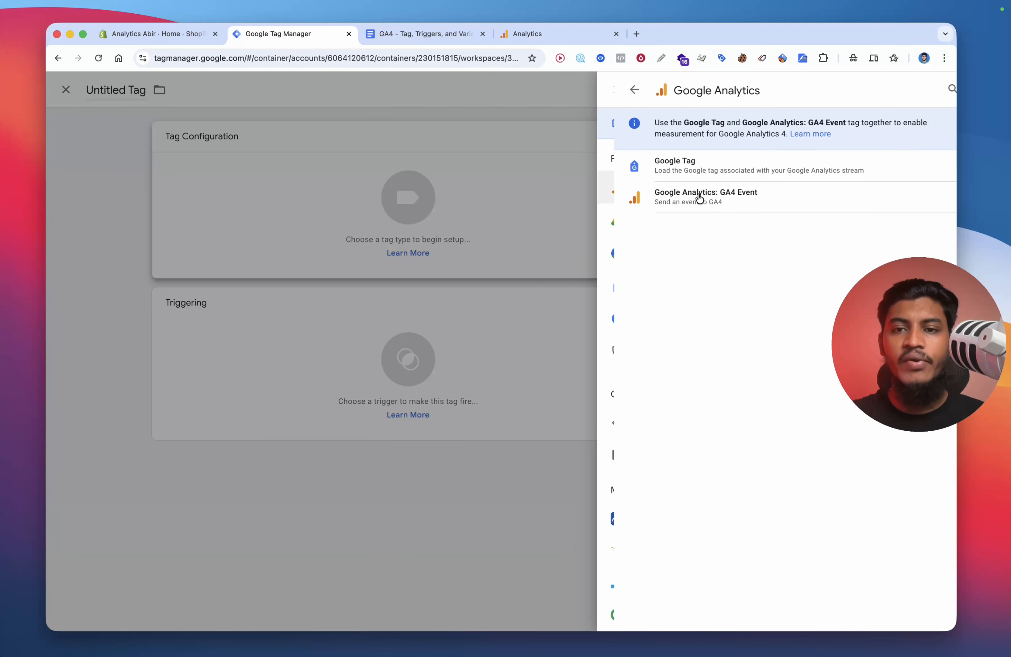
pyautogui.click(737, 193)
pyautogui.click(386, 256)
pyautogui.write('{{ga')
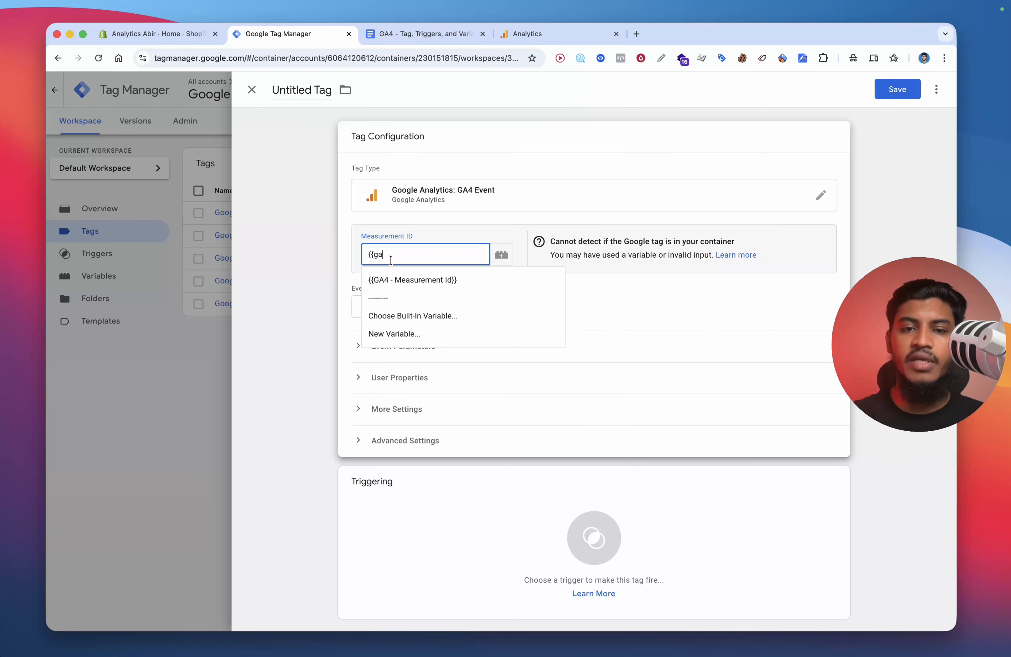
pyautogui.click(400, 280)
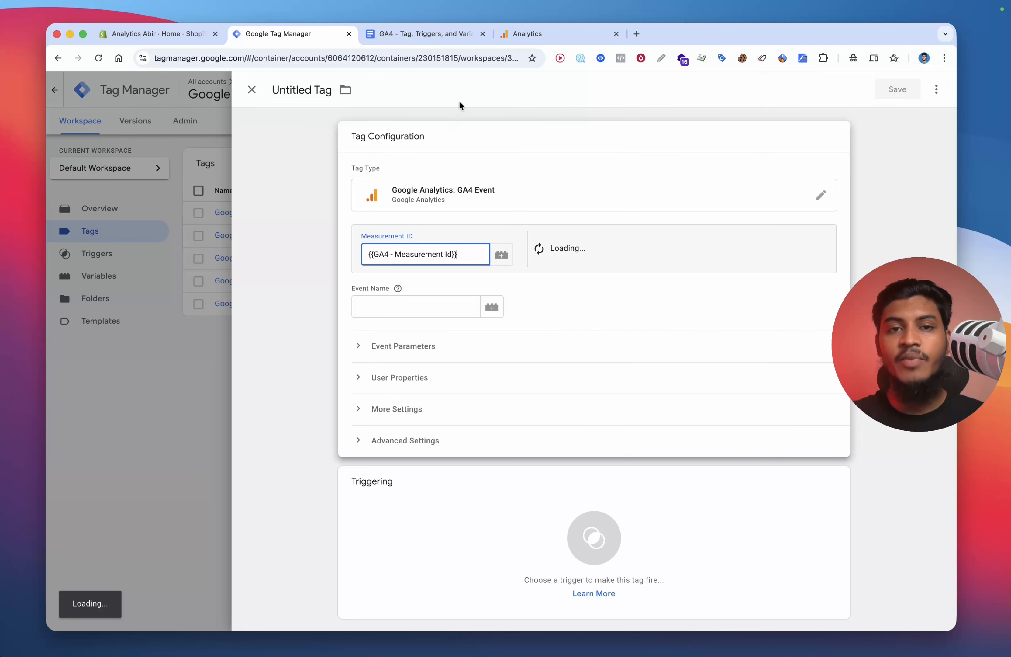
# Step: Set the event name to view_cart copied from the events list in the document
pyautogui.click(417, 34)
pyautogui.scroll(-5, 408, 254)
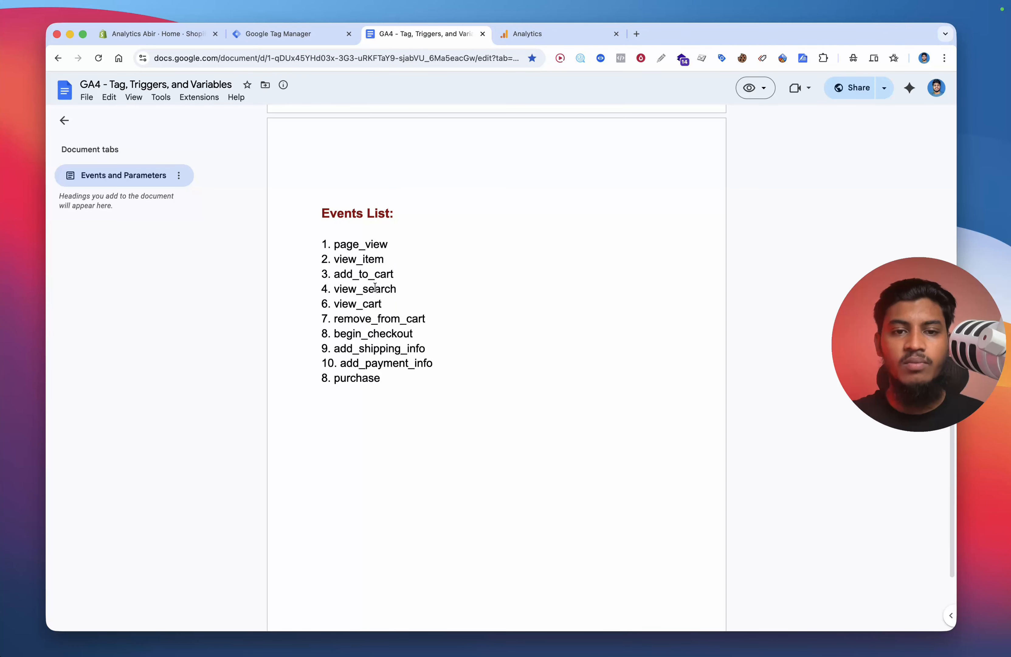
pyautogui.click(289, 34)
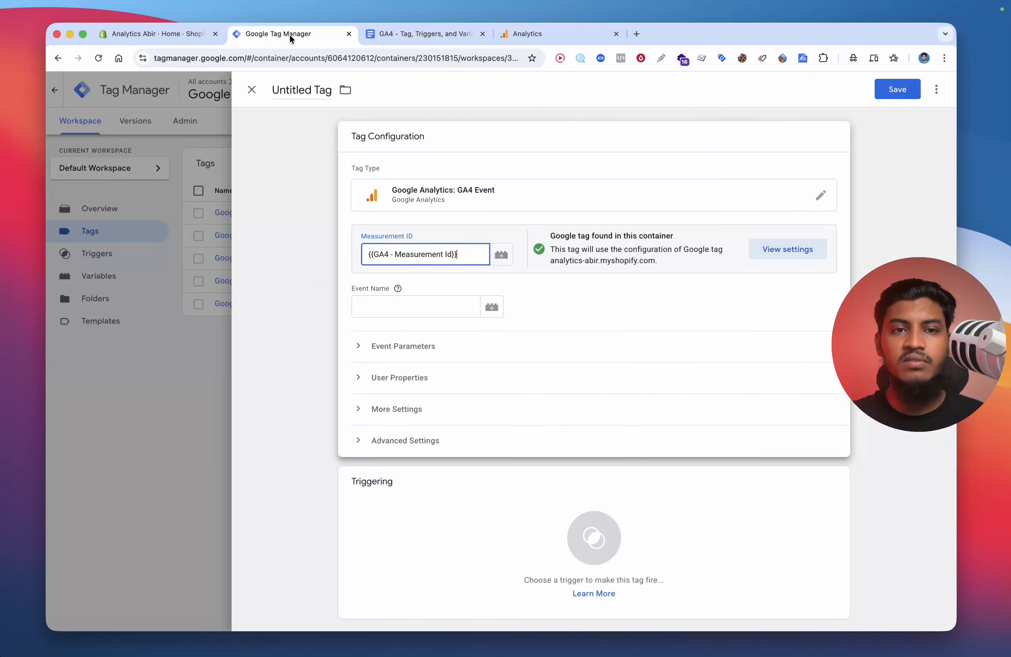
# Step: Expand the event parameters and add five empty parameter rows
pyautogui.click(432, 349)
pyautogui.click(417, 424)
pyautogui.click(416, 456)
pyautogui.click(414, 487)
pyautogui.click(414, 519)
pyautogui.click(413, 551)
pyautogui.scroll(-2, 434, 110)
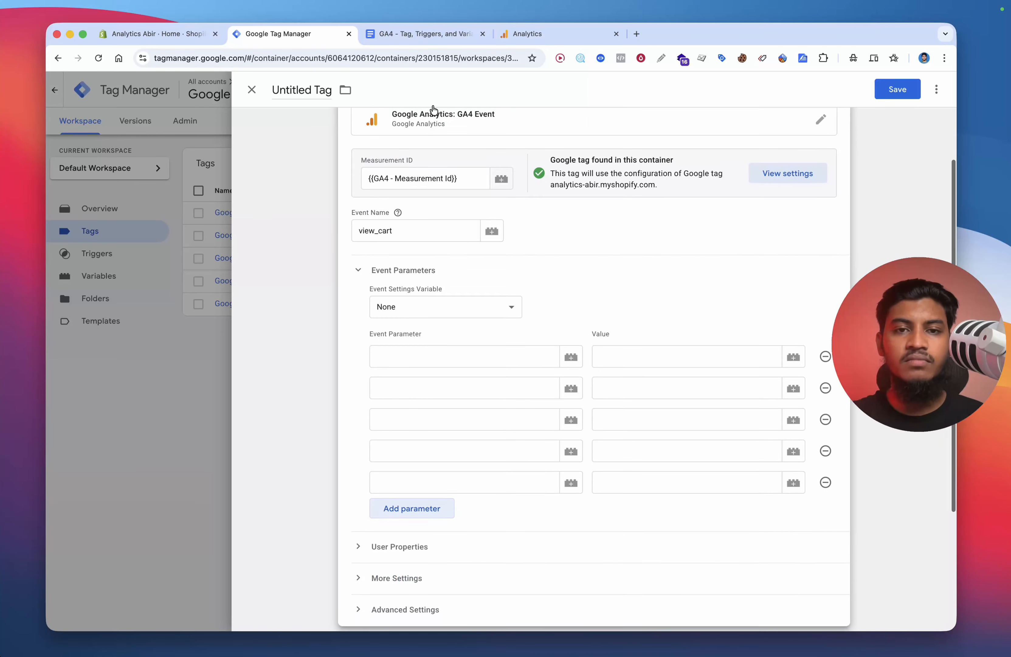
# Step: Fill the first two parameter names with page_location and page_referrer copied from the document
pyautogui.click(417, 34)
pyautogui.scroll(-10, 408, 299)
pyautogui.doubleClick(383, 329)
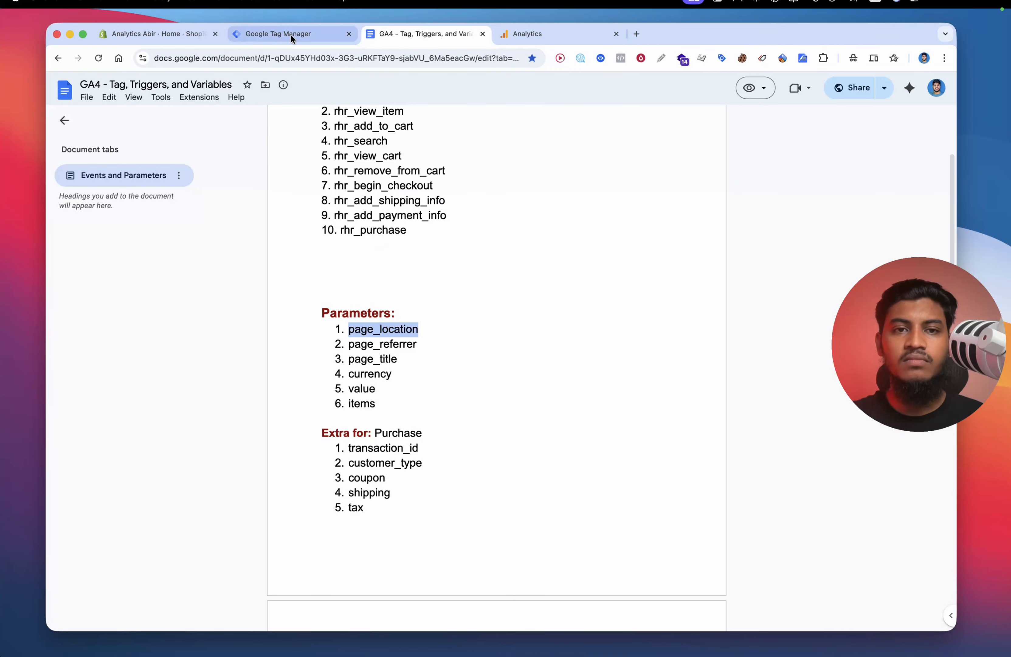
pyautogui.click(291, 34)
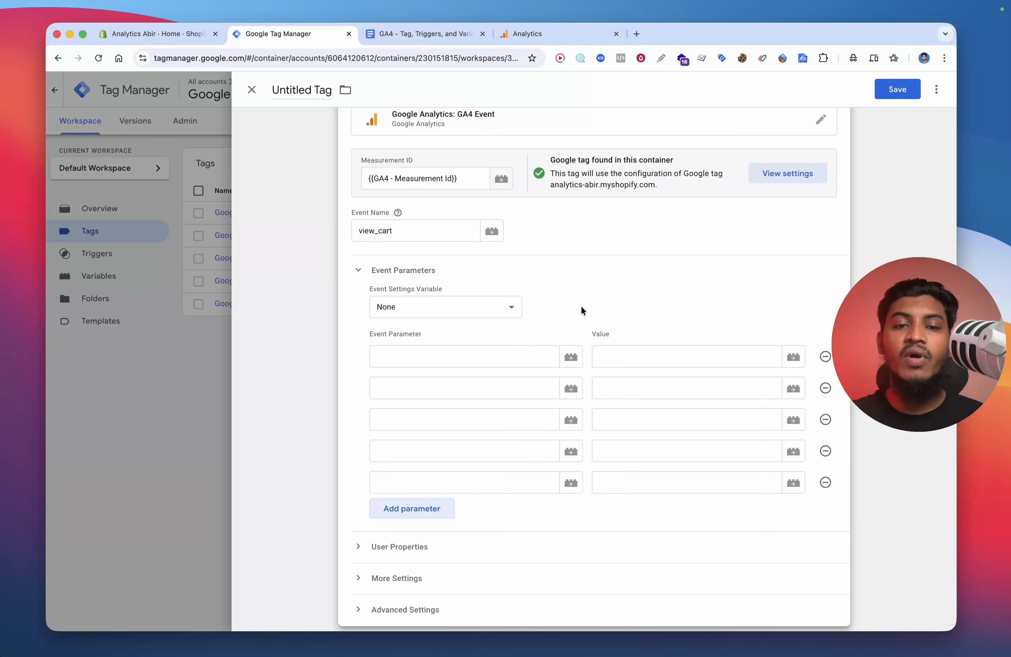
pyautogui.scroll(-1, 581, 305)
pyautogui.click(433, 345)
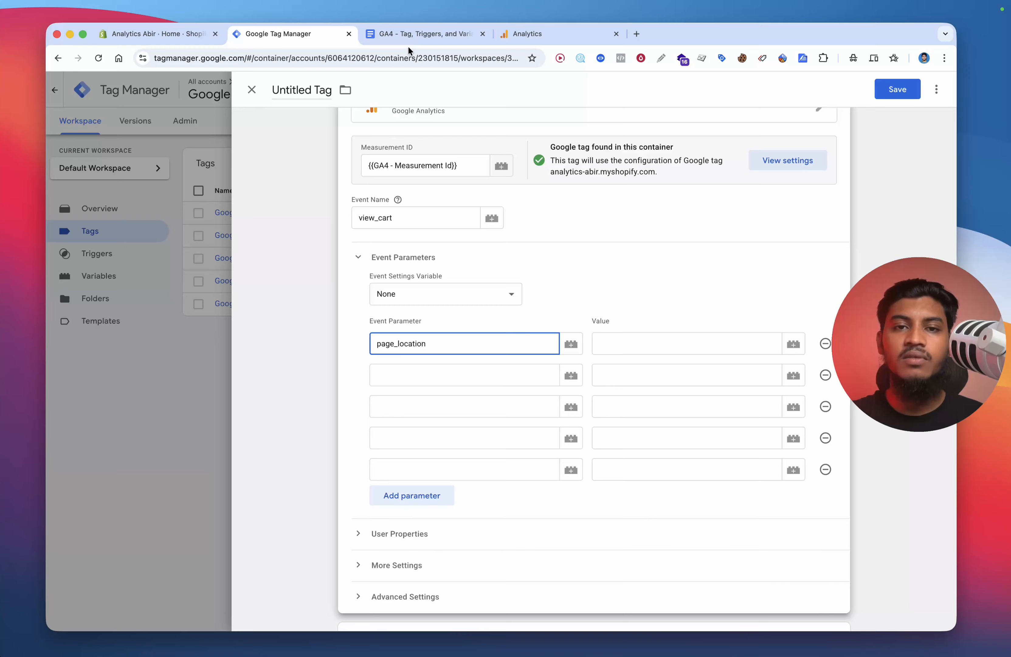
pyautogui.click(410, 34)
pyautogui.press('super+c')
pyautogui.click(291, 34)
pyautogui.click(405, 377)
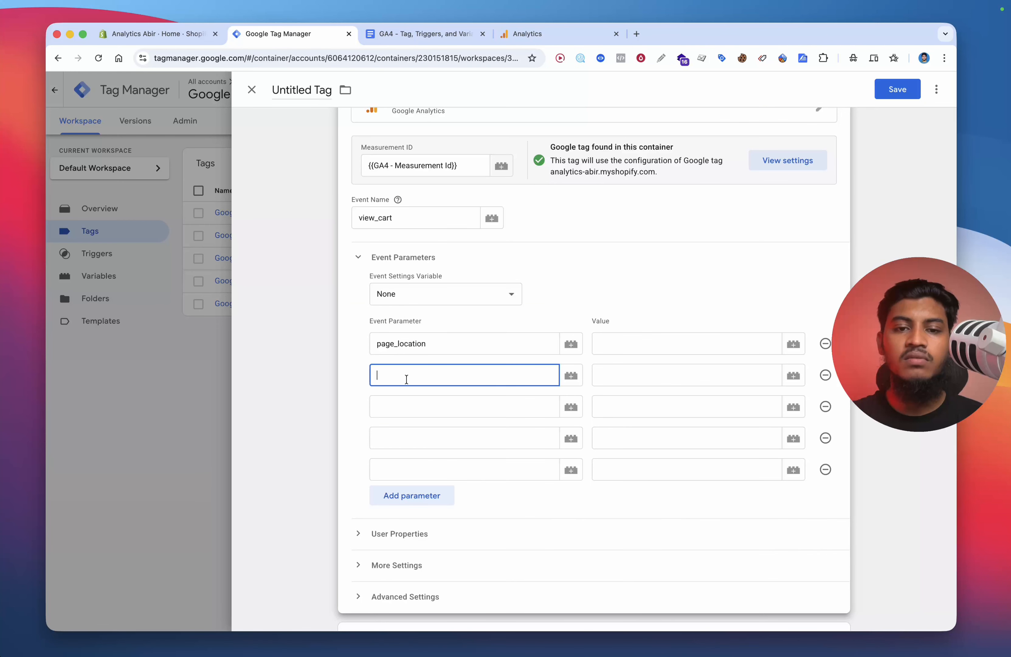
pyautogui.press('super+v')
# Step: Fill the third and fourth parameter names with page_title from the document and items
pyautogui.click(410, 34)
pyautogui.press('super+c')
pyautogui.click(291, 34)
pyautogui.click(406, 406)
pyautogui.press('super+v')
pyautogui.write('ite')
pyautogui.click(408, 464)
# Step: Set the fifth parameter name to value, add a sixth row and name it currency
pyautogui.click(408, 466)
pyautogui.write('value')
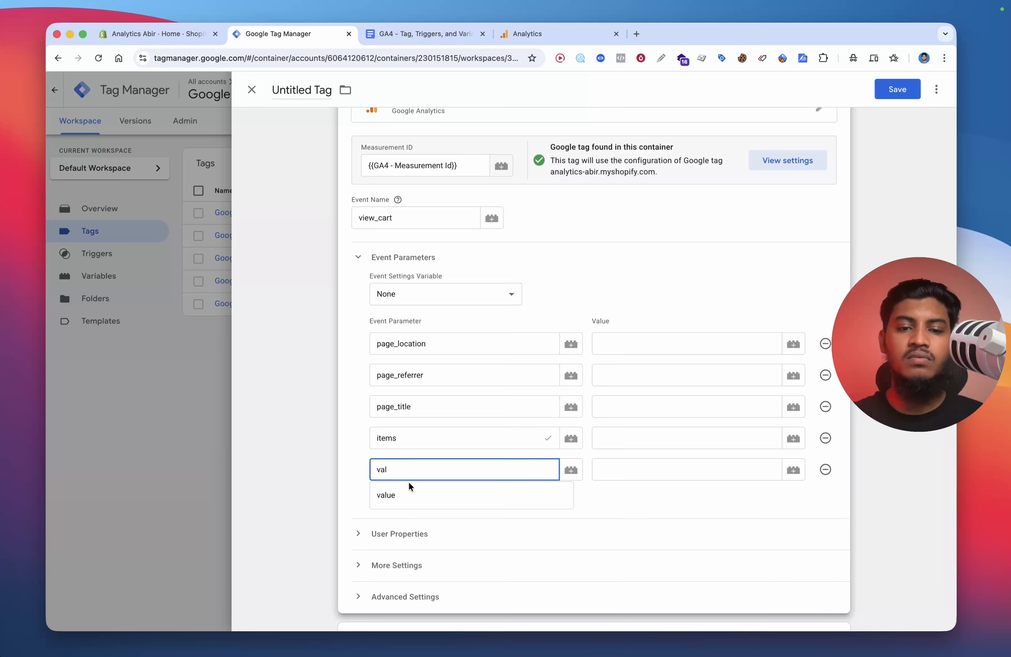
pyautogui.click(409, 494)
pyautogui.click(408, 495)
pyautogui.click(408, 498)
pyautogui.write('cure')
pyautogui.press('BackSpace')
pyautogui.press('Down')
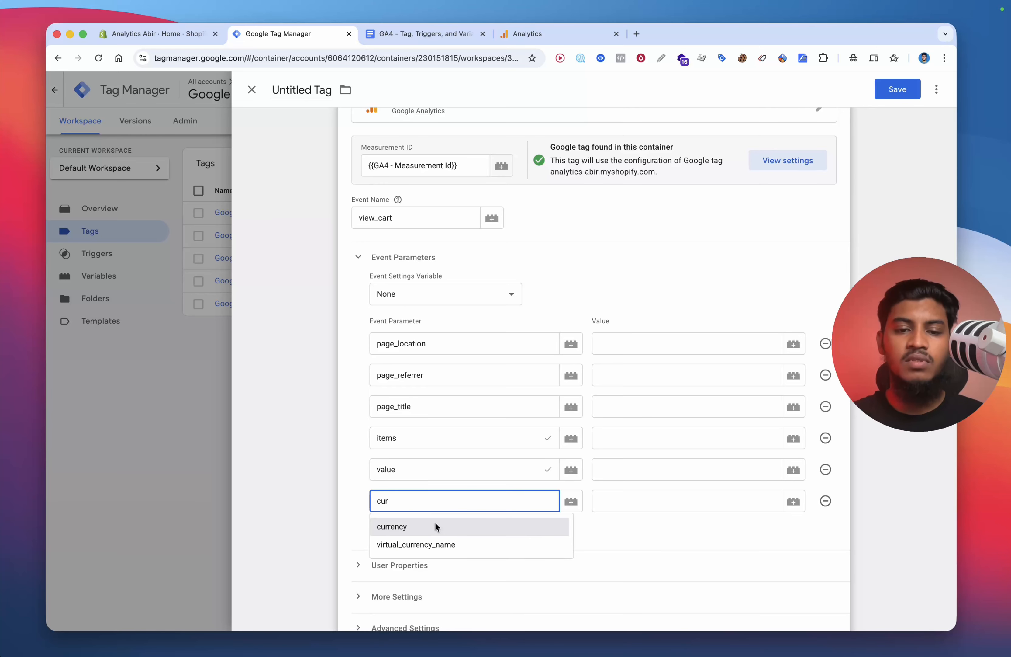
pyautogui.press('Return')
# Step: Set the first three parameter values to the dlv - page_location, dlv - page_referrer and dlv - page_title variables
pyautogui.click(650, 342)
pyautogui.write('{{dlv')
pyautogui.click(648, 365)
pyautogui.click(648, 375)
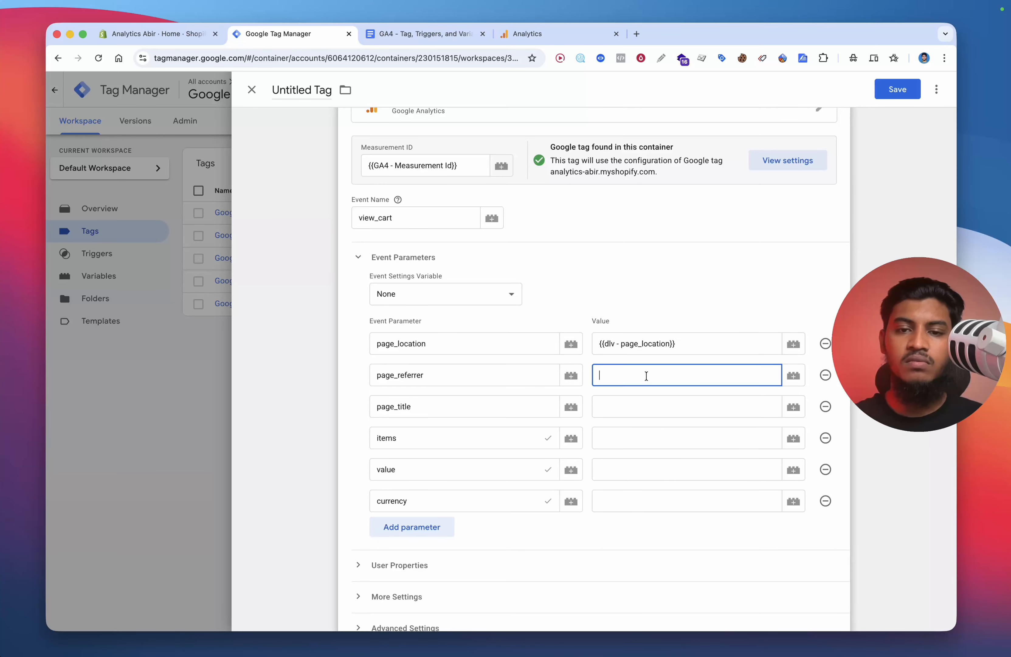
pyautogui.write('{{ref')
pyautogui.click(648, 400)
pyautogui.click(641, 408)
pyautogui.write('{{ti')
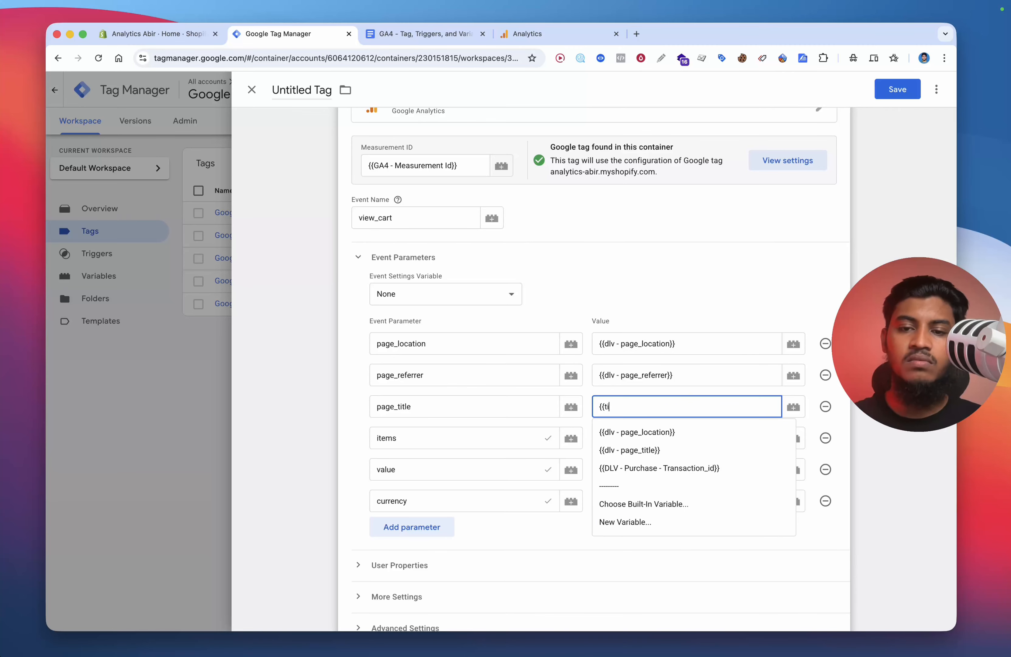
pyautogui.click(646, 441)
# Step: Set the items, value and currency parameter values to DLV - items, dlv - Value and DLV - Currency
pyautogui.click(645, 440)
pyautogui.write('{{ite')
pyautogui.click(646, 467)
pyautogui.click(647, 470)
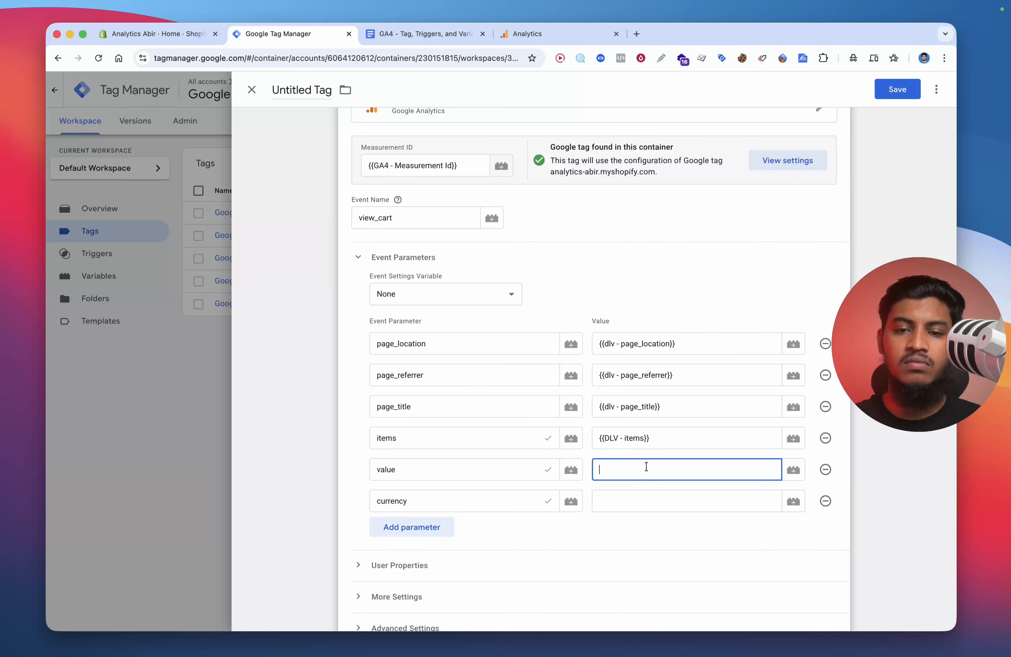
pyautogui.write('{{val')
pyautogui.click(650, 491)
pyautogui.write('{{cur')
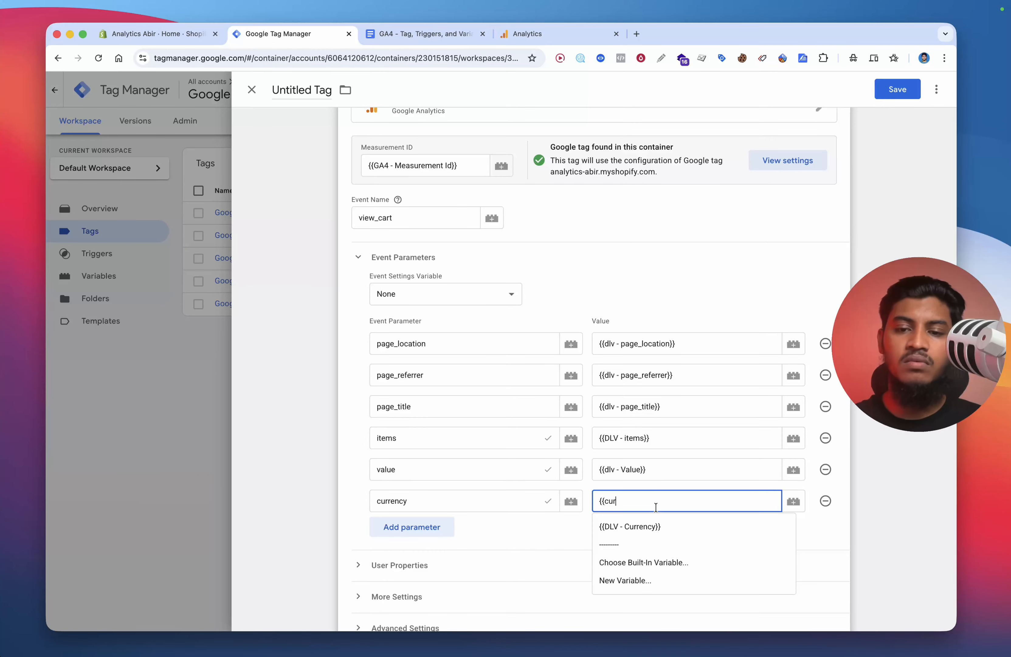
pyautogui.scroll(-1, 657, 530)
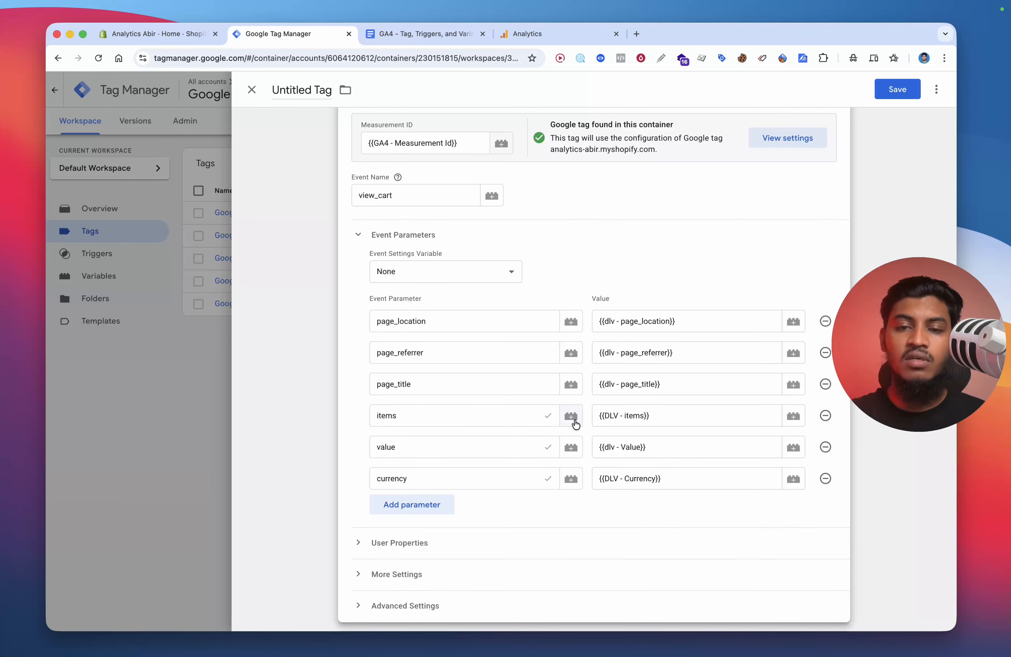
# Step: Attach the Custom Event - ViewCart trigger to the tag
pyautogui.scroll(-5, 576, 422)
pyautogui.click(362, 499)
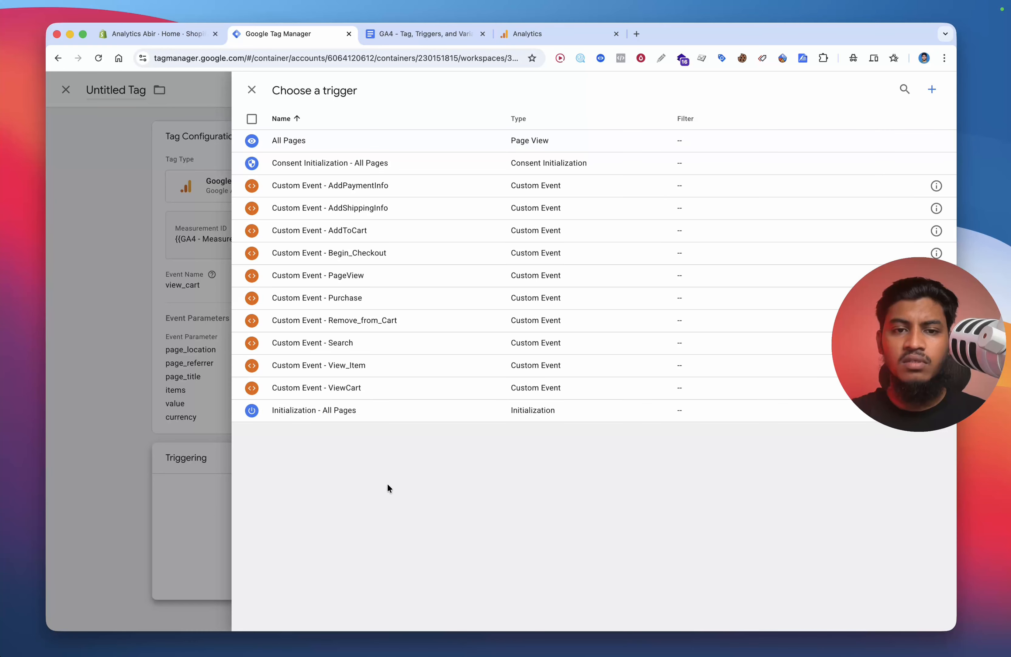
pyautogui.click(374, 389)
# Step: Save the tag with the name Google Analytics GA4 Event - View Cart
pyautogui.click(898, 90)
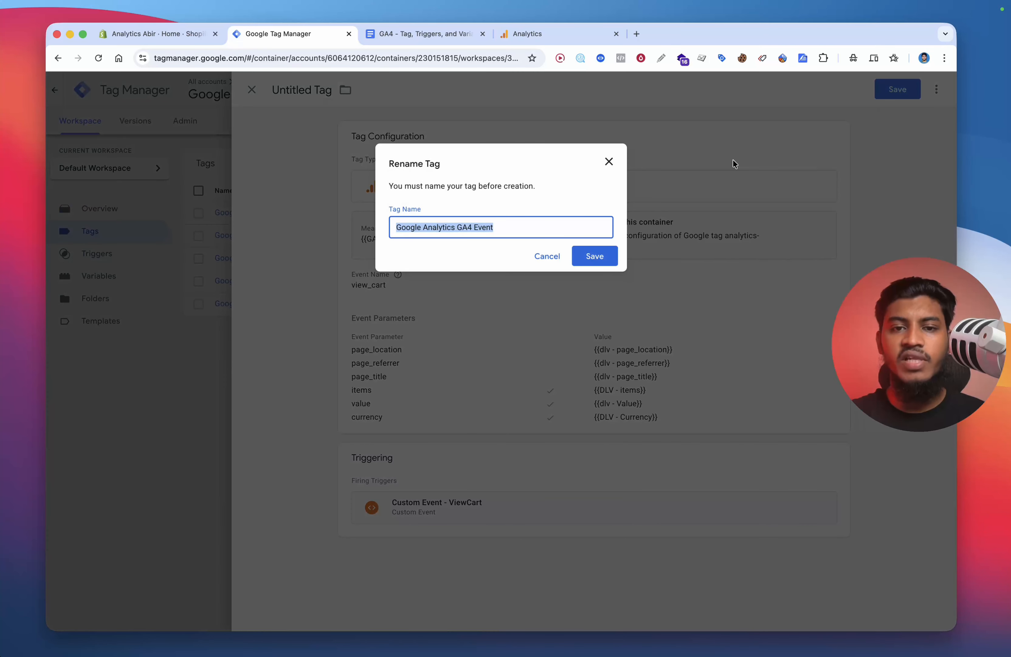
pyautogui.click(552, 232)
pyautogui.write('- View Cart')
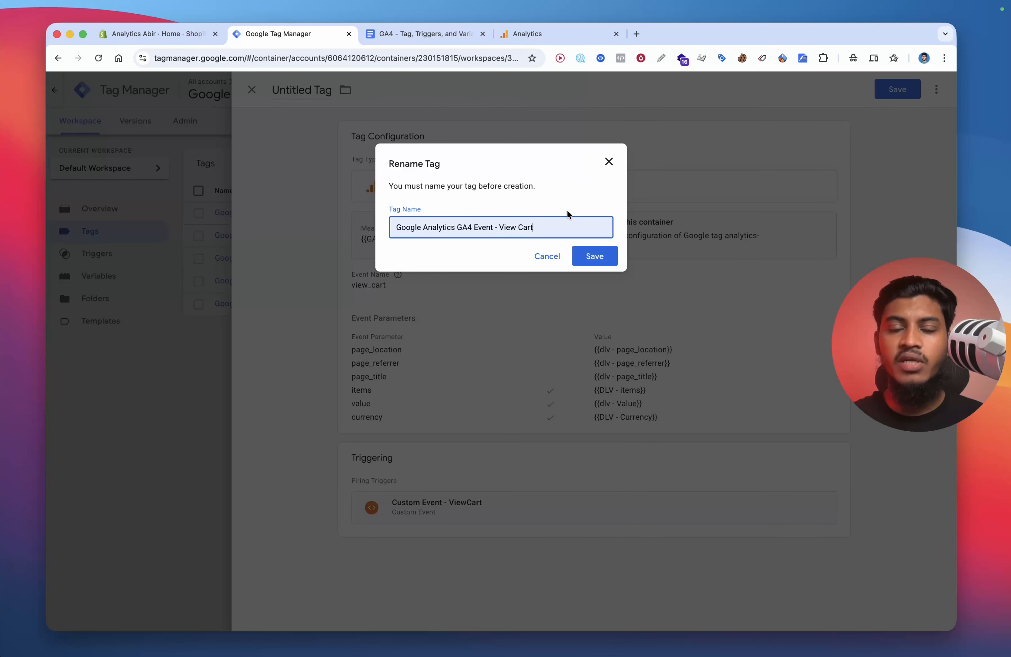
pyautogui.click(596, 255)
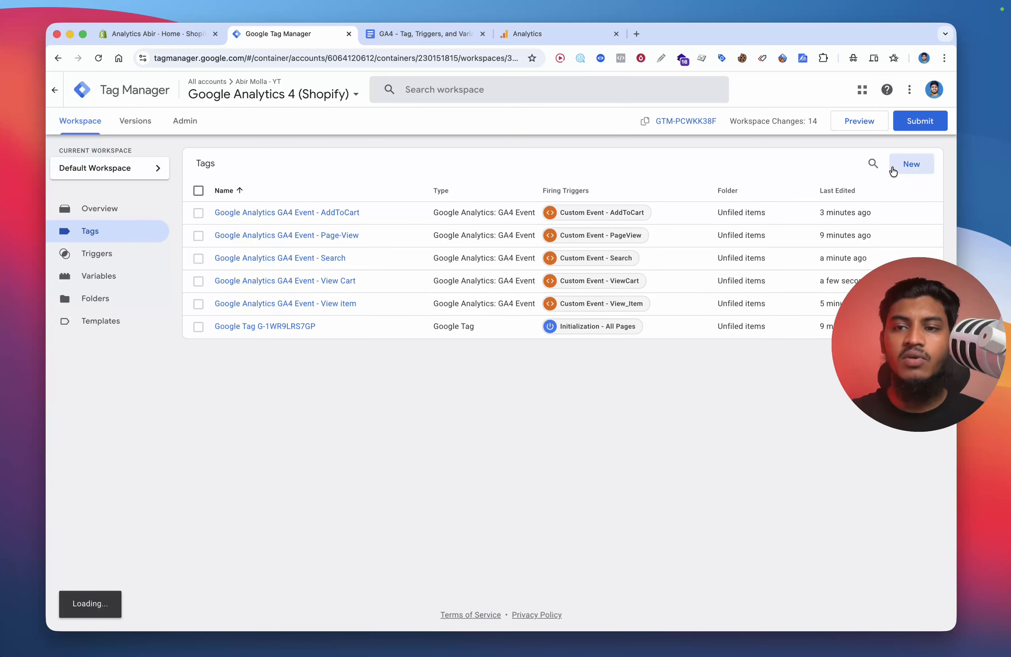
# Step: Create another Google Analytics: GA4 Event tag using the {{GA4 - Measurement Id}} variable as measurement ID
pyautogui.click(894, 171)
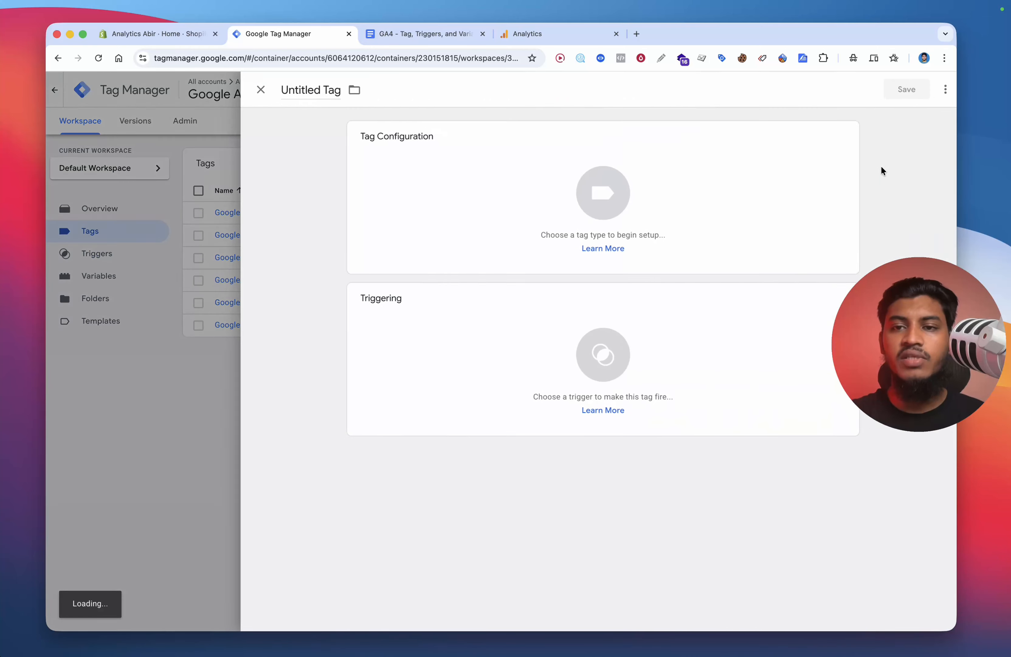
pyautogui.click(666, 203)
pyautogui.click(746, 190)
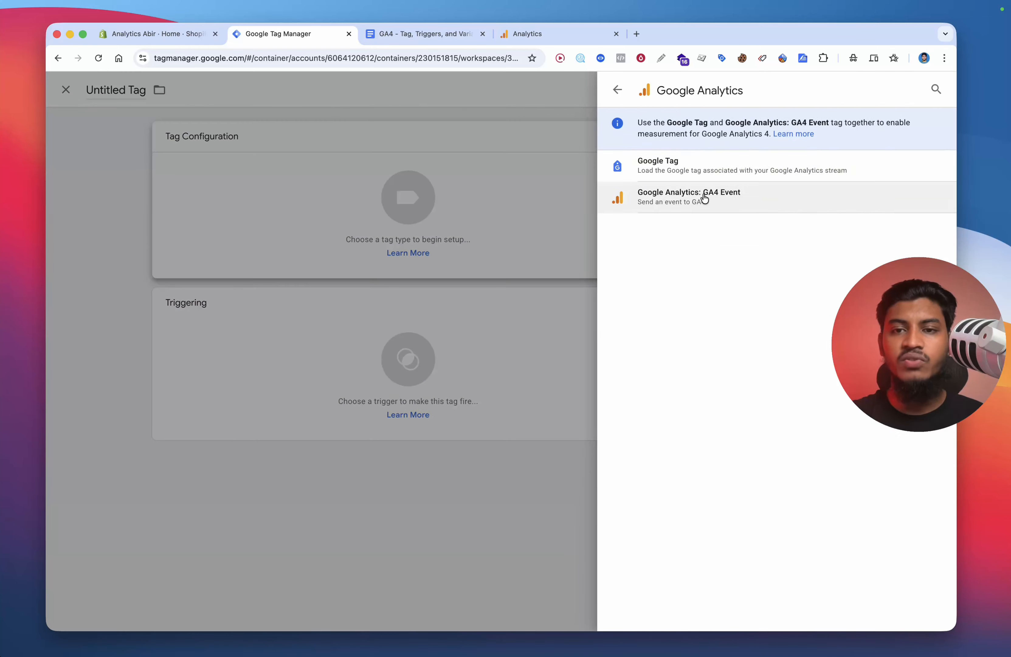
pyautogui.click(742, 194)
pyautogui.write('{{ga4')
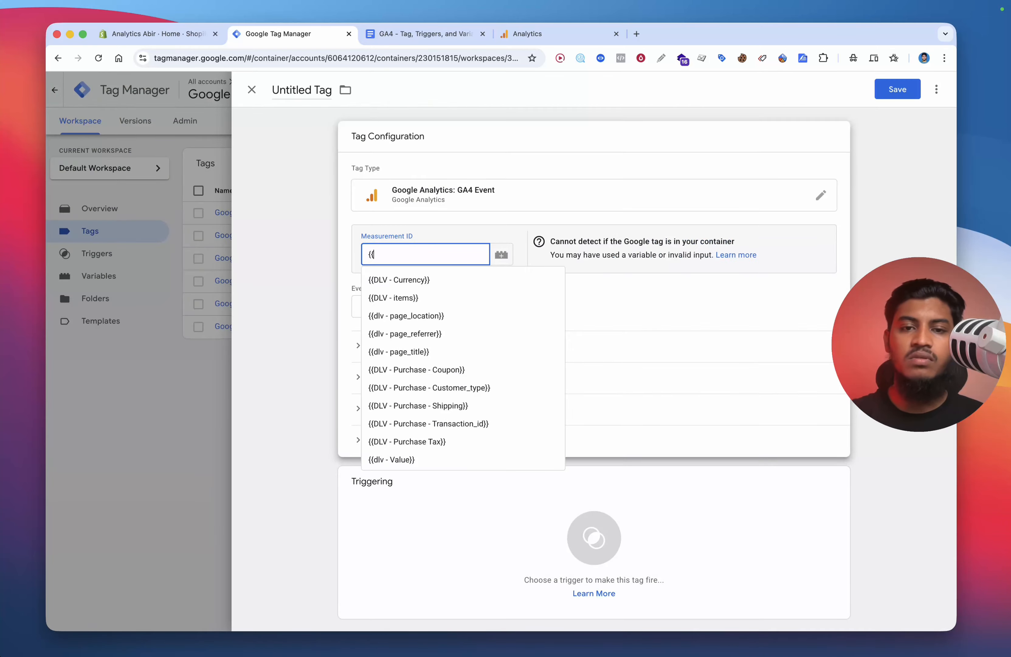
pyautogui.click(447, 283)
# Step: Set the event name to remove_from_cart, copied from the events list in the GA4 document
pyautogui.click(436, 314)
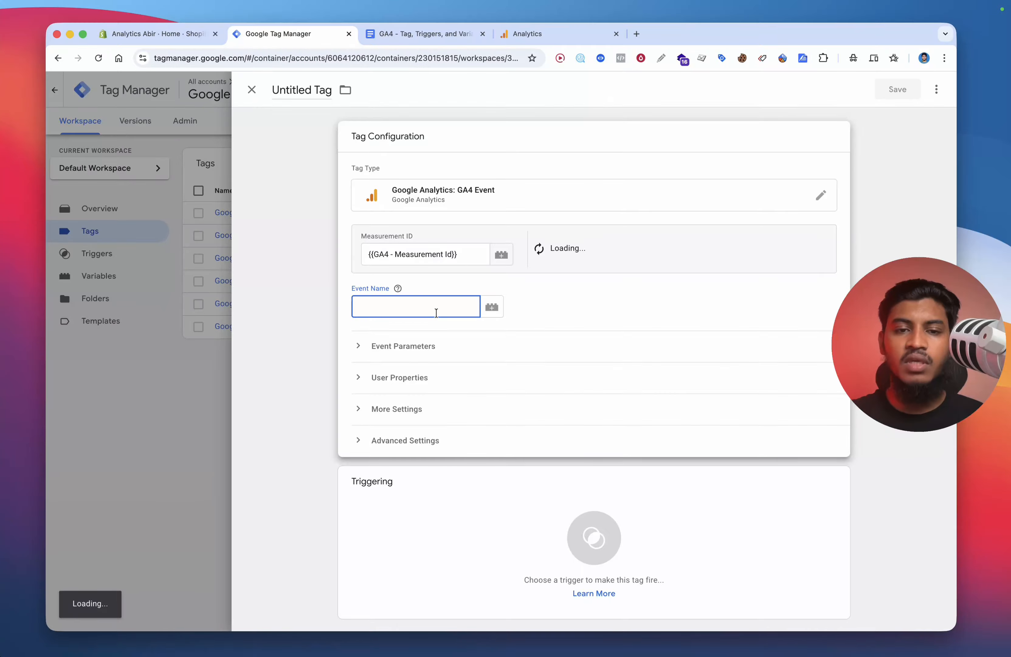
pyautogui.click(434, 38)
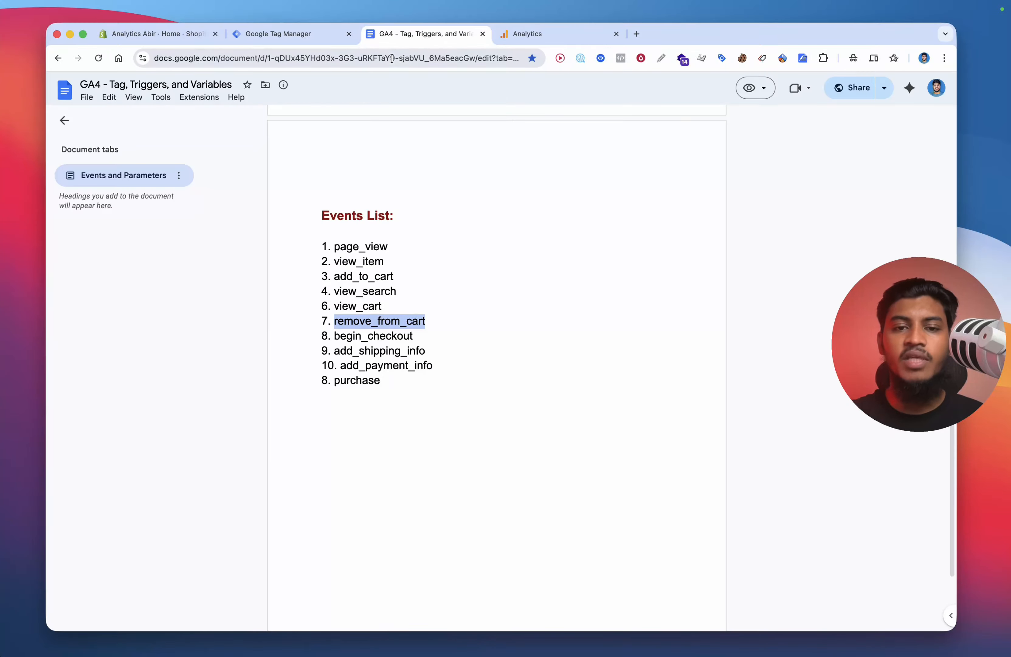
pyautogui.click(315, 40)
# Step: Expand the event parameters section and add four empty parameter rows
pyautogui.click(405, 341)
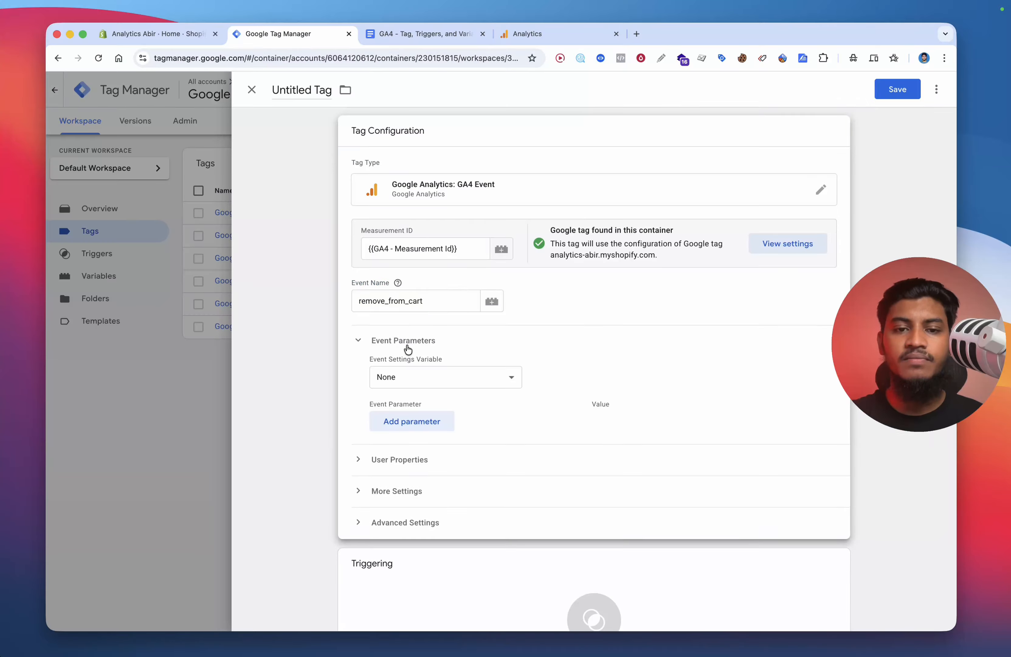
pyautogui.click(419, 418)
pyautogui.click(413, 453)
pyautogui.click(412, 485)
pyautogui.click(412, 516)
pyautogui.scroll(-3, 412, 516)
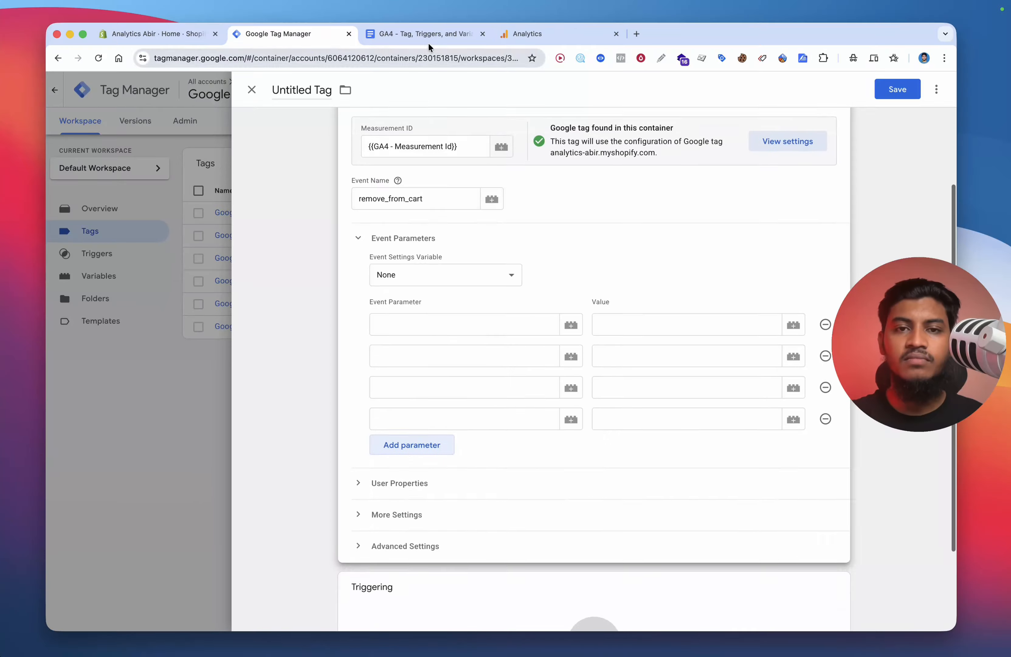
# Step: Enter page_location, page_referrer and page_title as the first three parameter names, copied from the document's parameters list
pyautogui.click(428, 39)
pyautogui.scroll(10, 448, 224)
pyautogui.doubleClick(376, 152)
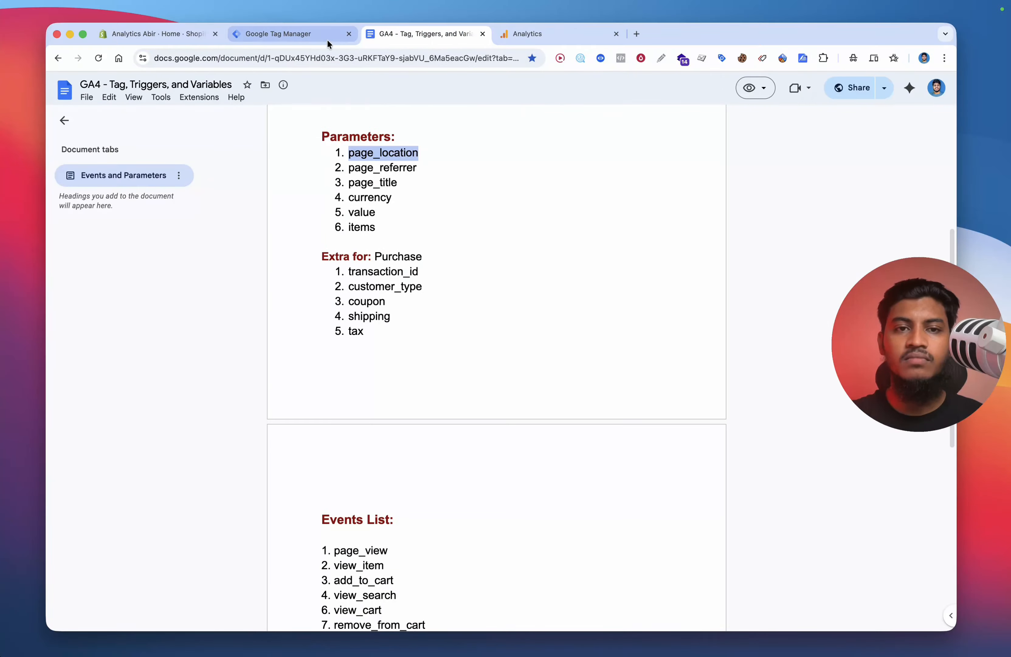
pyautogui.click(316, 37)
pyautogui.click(409, 317)
pyautogui.press('super+v')
pyautogui.click(413, 37)
pyautogui.doubleClick(382, 168)
pyautogui.click(294, 34)
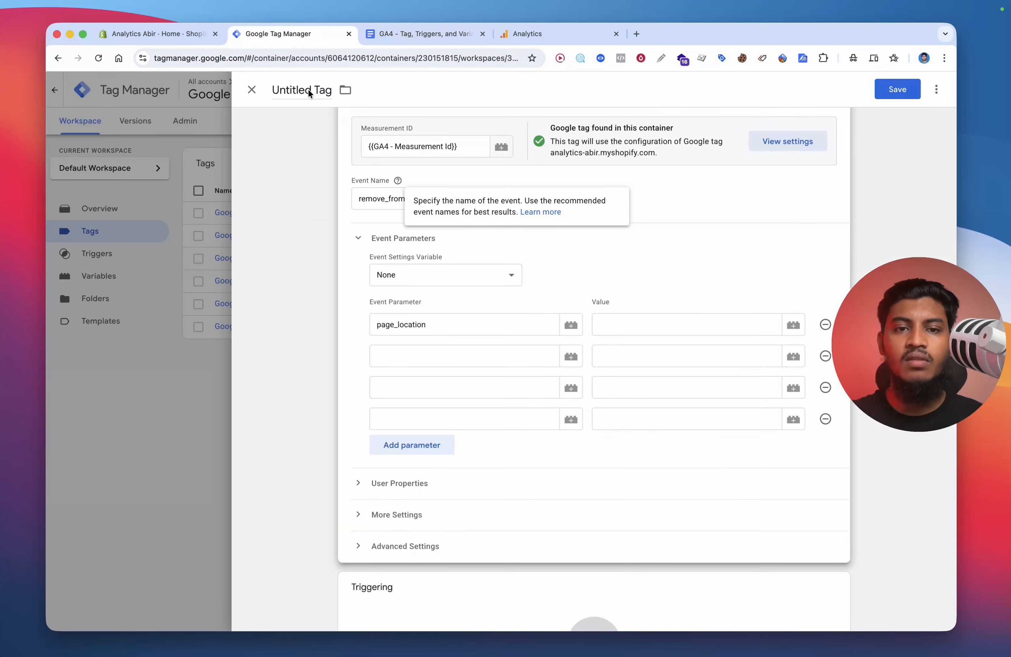
pyautogui.click(422, 34)
pyautogui.doubleClick(367, 183)
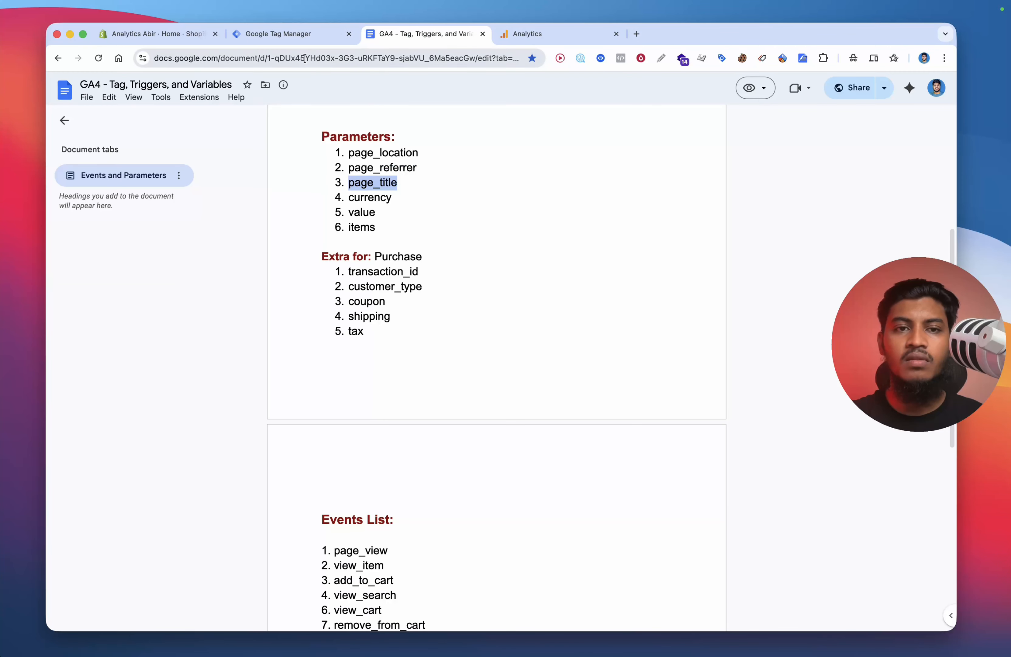
pyautogui.click(295, 34)
# Step: Add items, value and currency as the next parameter names, adding rows as needed
pyautogui.click(405, 420)
pyautogui.write('items')
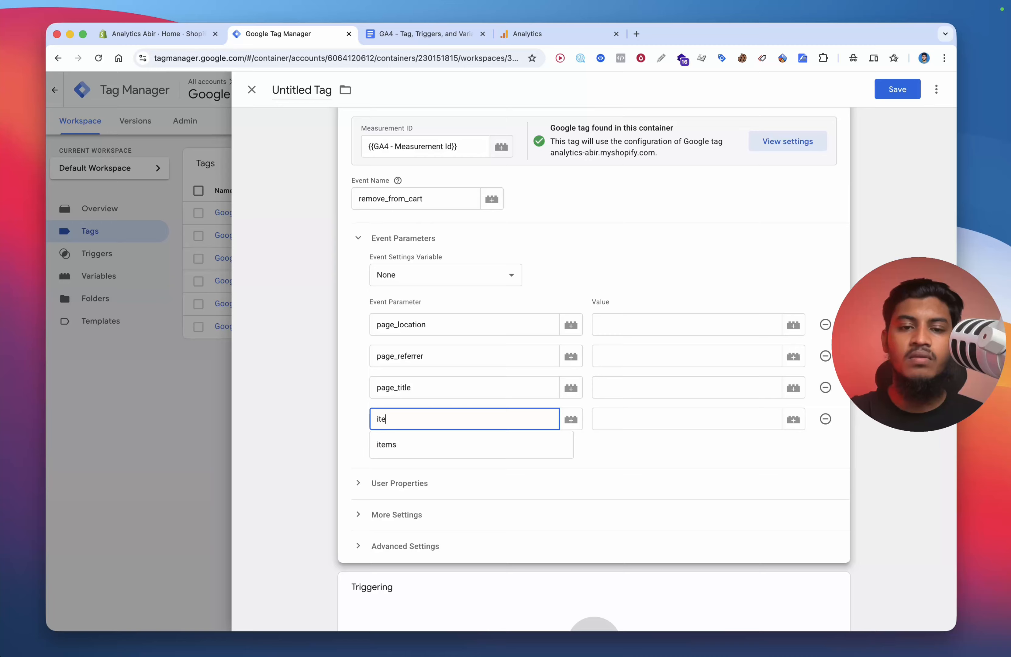
pyautogui.click(404, 441)
pyautogui.click(403, 445)
pyautogui.write('val')
pyautogui.click(404, 476)
pyautogui.click(404, 477)
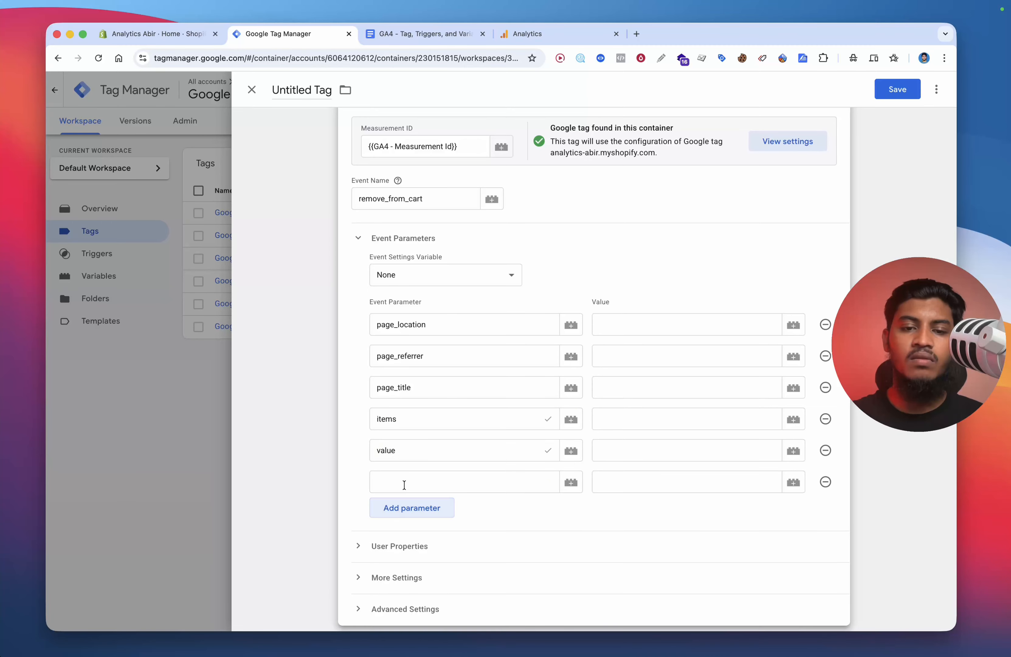
pyautogui.click(405, 485)
pyautogui.write('currency')
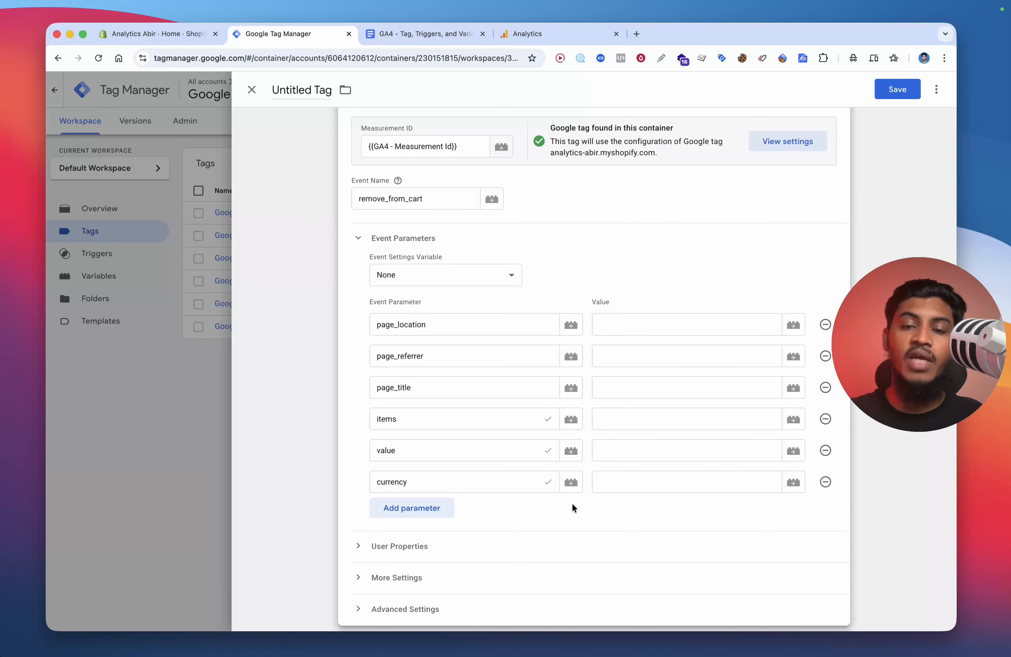
# Step: Set the first three parameter values to {{dlv - page_location}}, {{dlv - page_referrer}} and {{dlv - page_title}}
pyautogui.write('{{dlv')
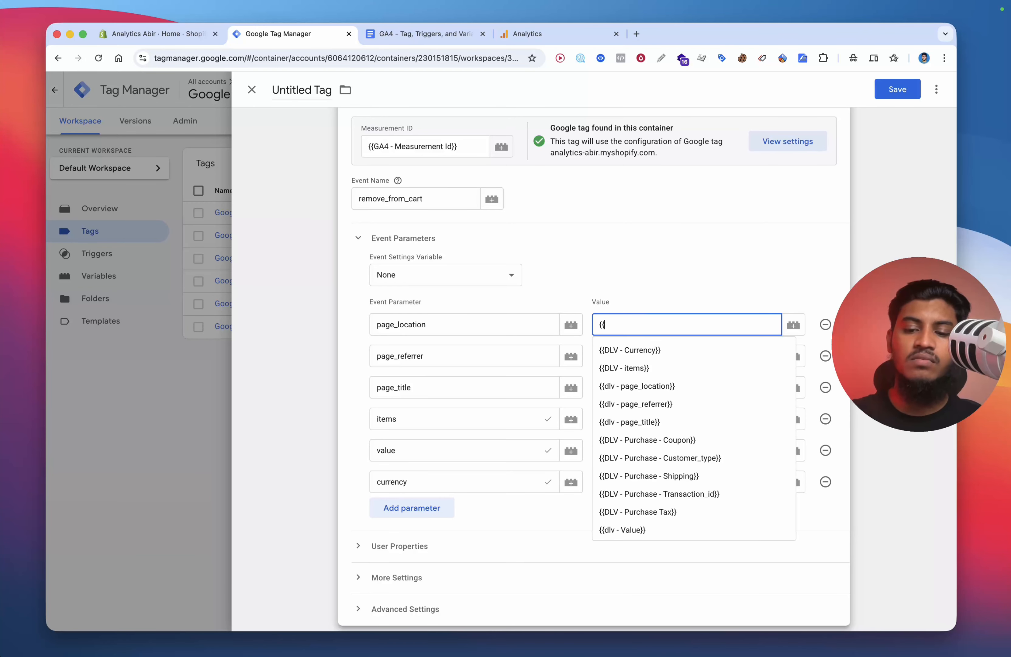
pyautogui.click(646, 349)
pyautogui.write('{{ref')
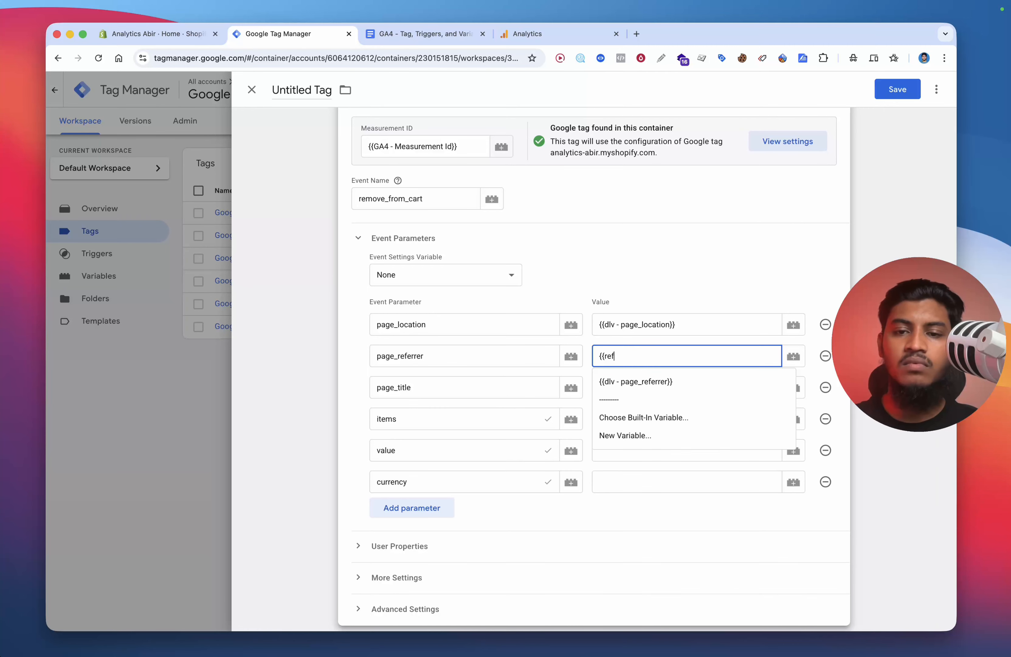
pyautogui.click(641, 381)
pyautogui.click(642, 382)
pyautogui.write('{{ti')
pyautogui.click(646, 429)
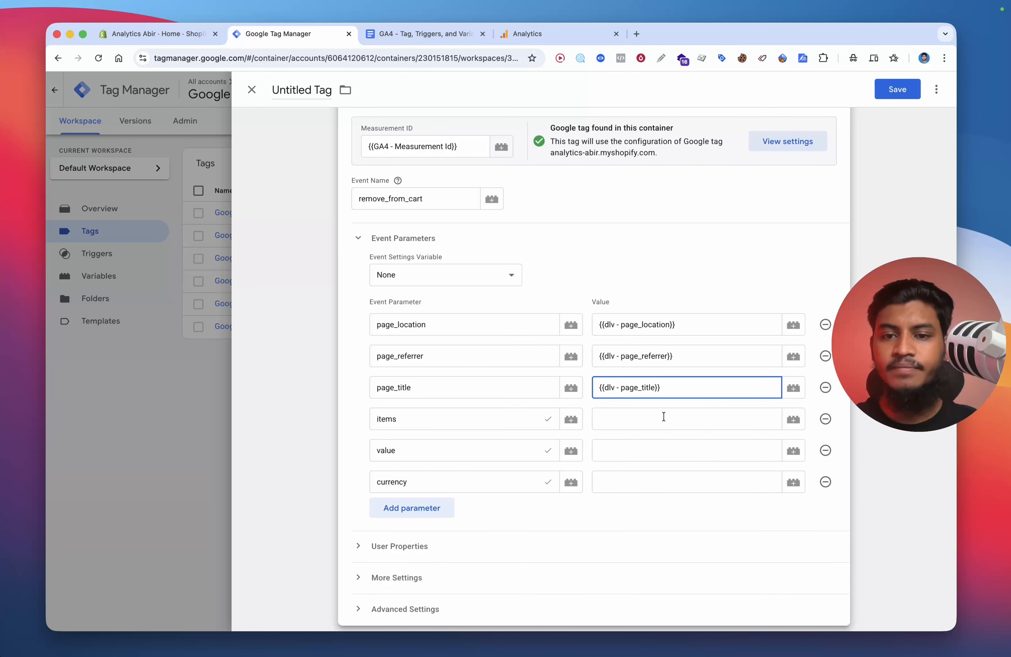
# Step: Set the items, value and currency parameter values to {{DLV - items}}, {{dlv - Value}} and {{DLV - Currency}}
pyautogui.click(664, 416)
pyautogui.write('{{ite')
pyautogui.click(657, 445)
pyautogui.click(657, 445)
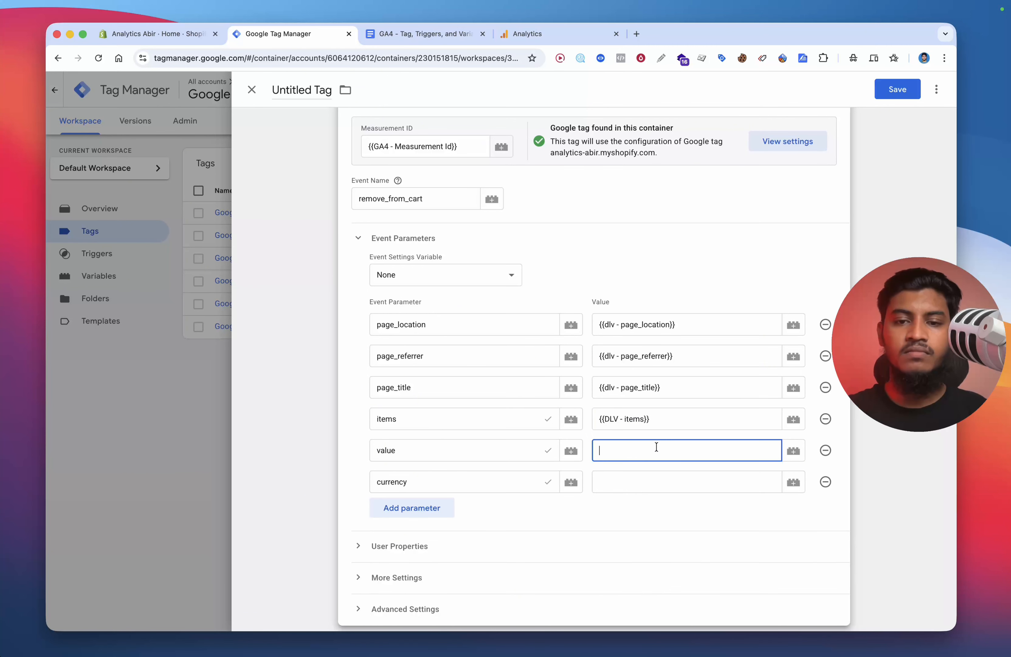
pyautogui.write('{{va')
pyautogui.click(650, 478)
pyautogui.click(650, 478)
pyautogui.write('{{cur')
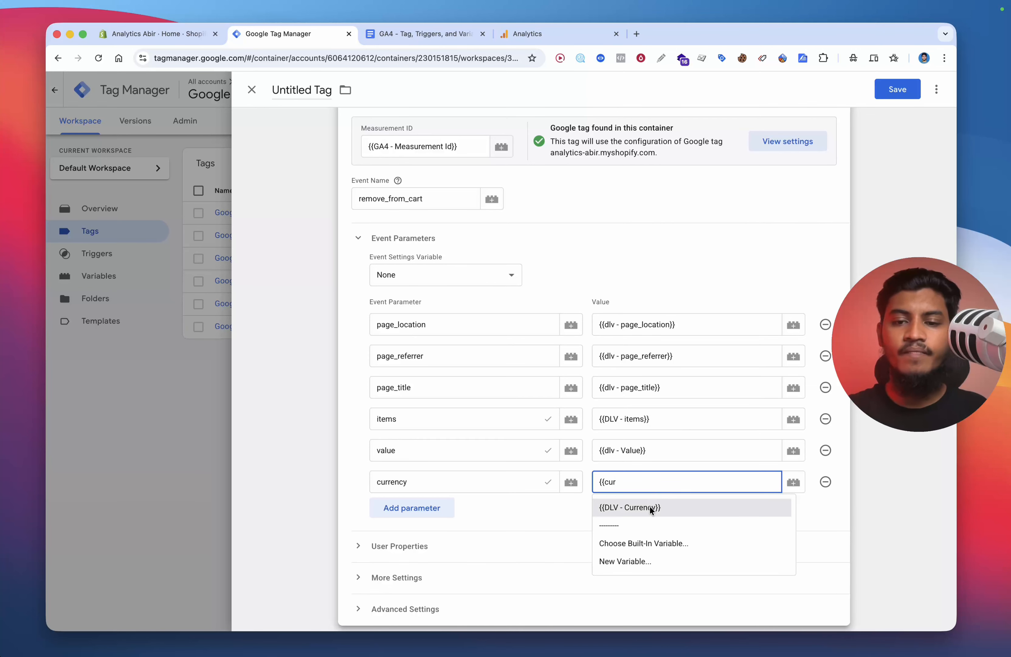
pyautogui.click(650, 506)
# Step: Attach the Custom Event - Remove_from_Cart trigger to the tag
pyautogui.scroll(-5, 621, 514)
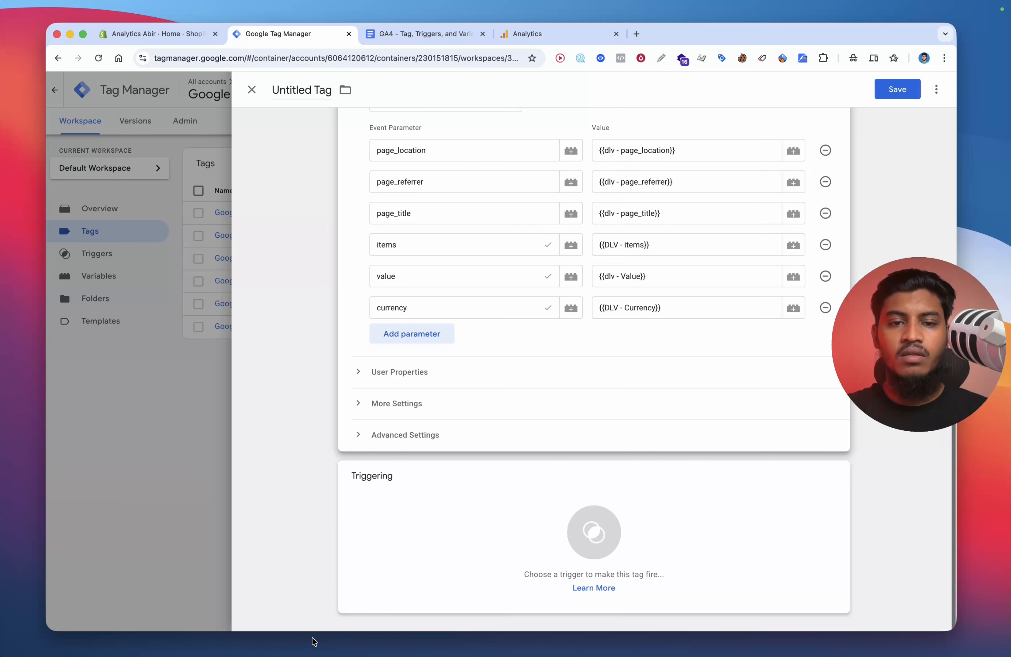
pyautogui.click(429, 554)
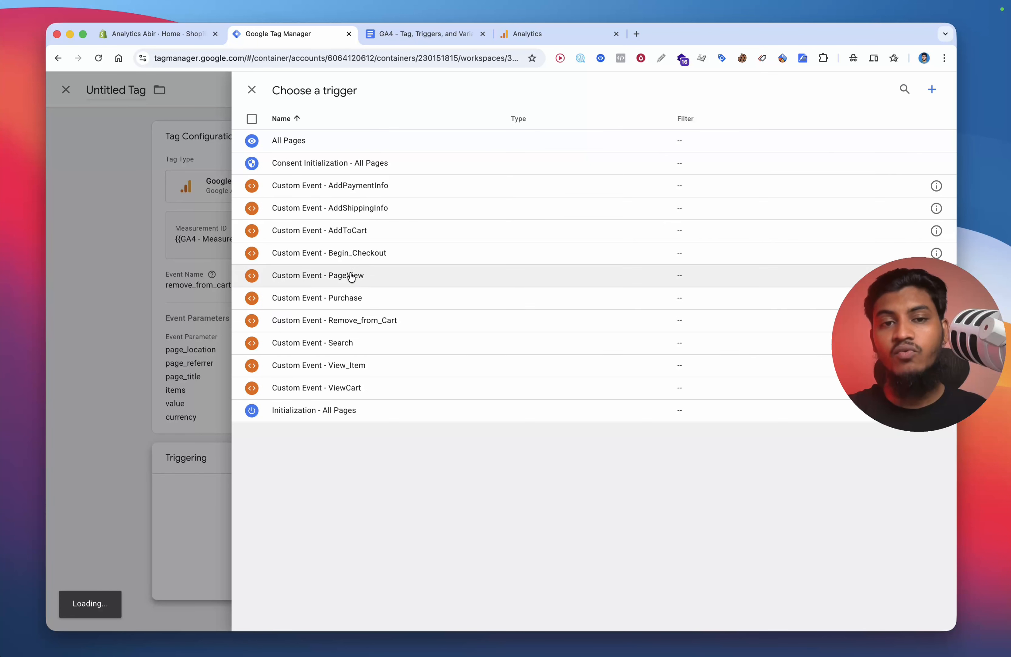
pyautogui.click(395, 326)
# Step: Save the tag with the name Google Analytics GA4 Event - Remove from Cart
pyautogui.click(896, 89)
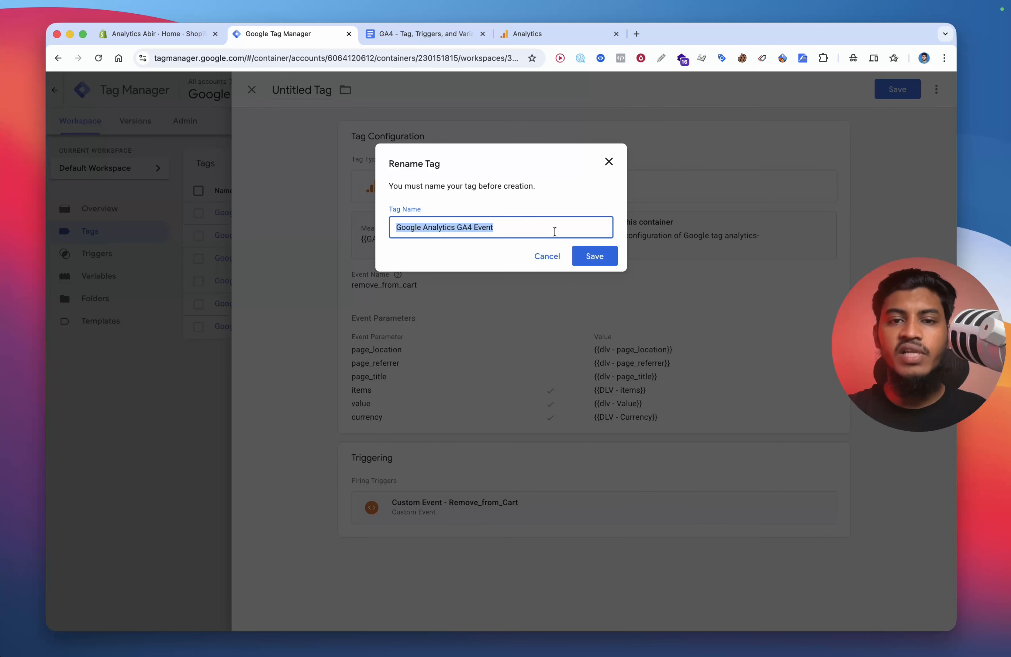
pyautogui.click(558, 231)
pyautogui.write('- Remove from Cart')
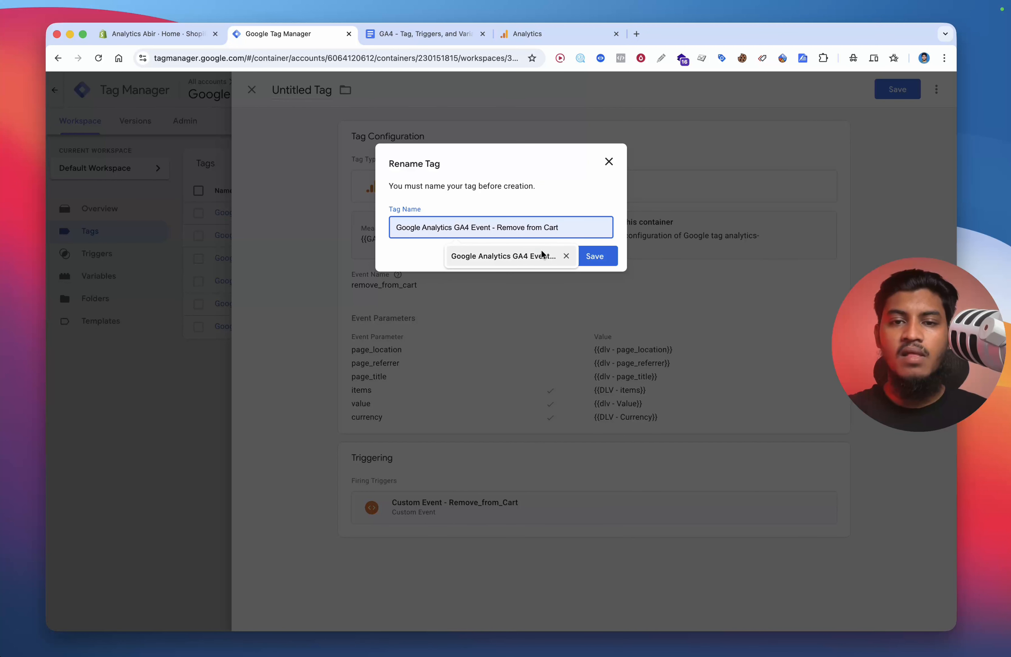
pyautogui.click(576, 256)
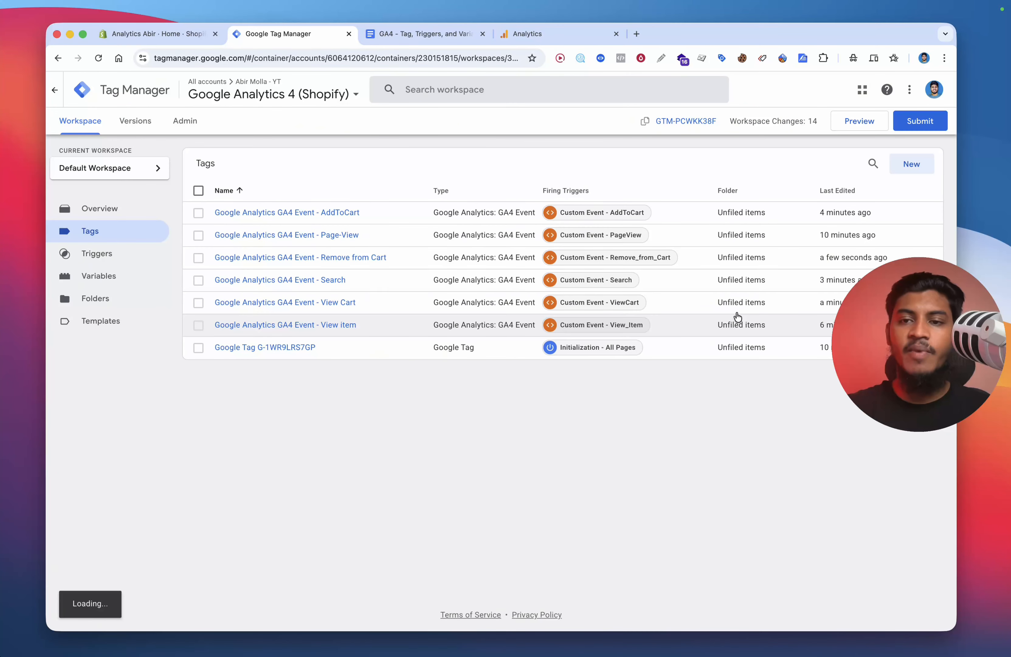
# Step: Create a new Google Analytics: GA4 Event tag using {{GA4 - Measurement Id}} as the measurement ID
pyautogui.click(911, 164)
pyautogui.click(524, 187)
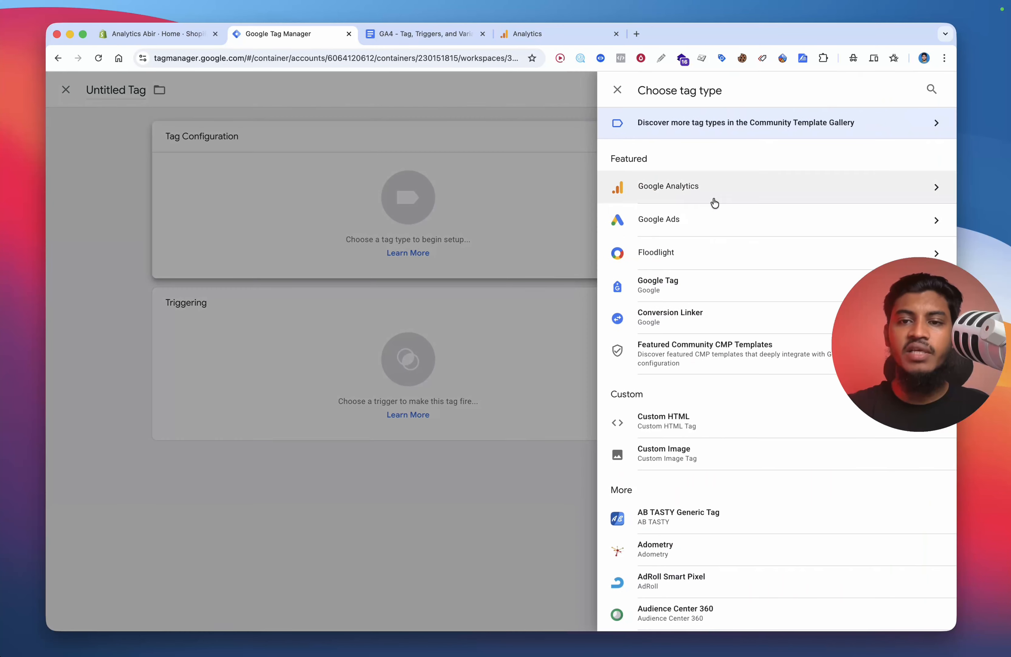
pyautogui.click(677, 188)
pyautogui.click(725, 194)
pyautogui.click(427, 254)
pyautogui.write('{{fa')
pyautogui.press('BackSpace')
pyautogui.press('BackSpace')
pyautogui.write('ga')
pyautogui.click(446, 280)
# Step: Set the event name to begin_checkout, copied from the events list in the document
pyautogui.click(423, 41)
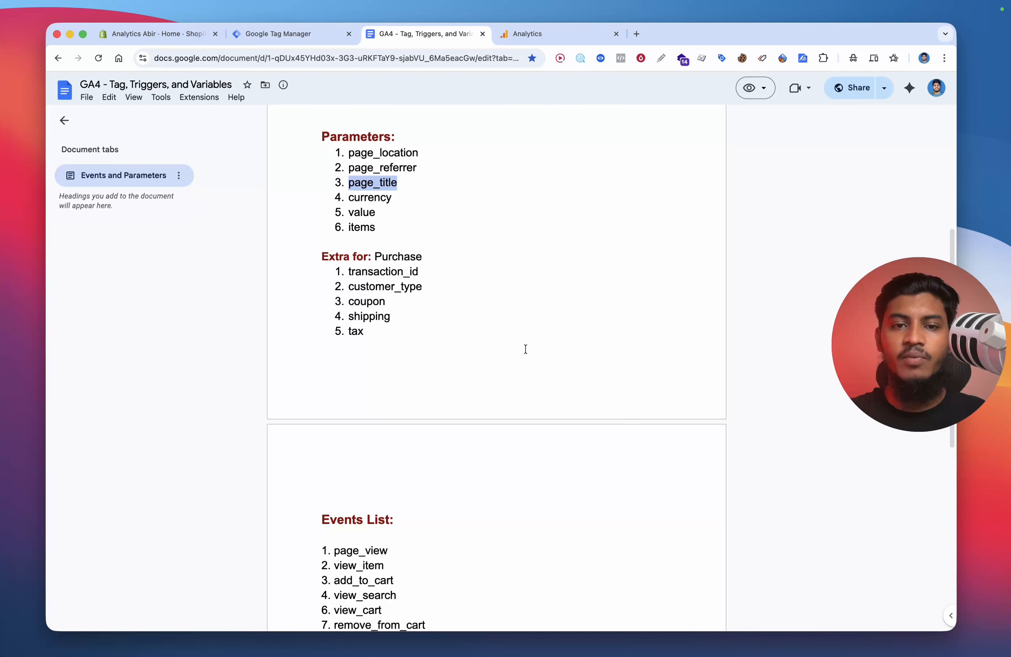
pyautogui.scroll(-10, 516, 336)
pyautogui.scroll(1, 523, 348)
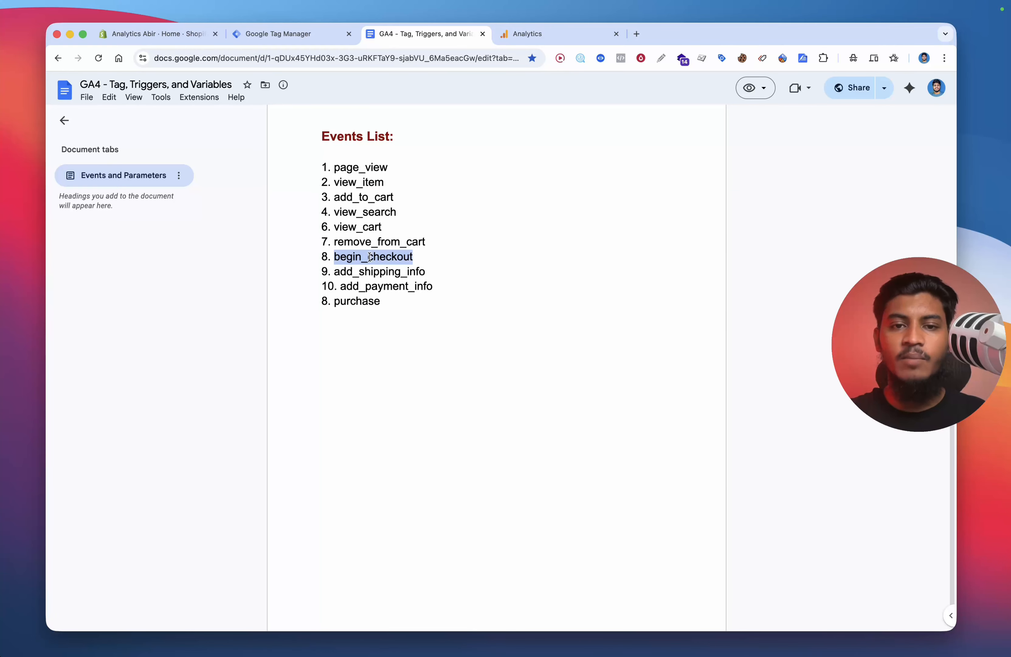
pyautogui.click(285, 34)
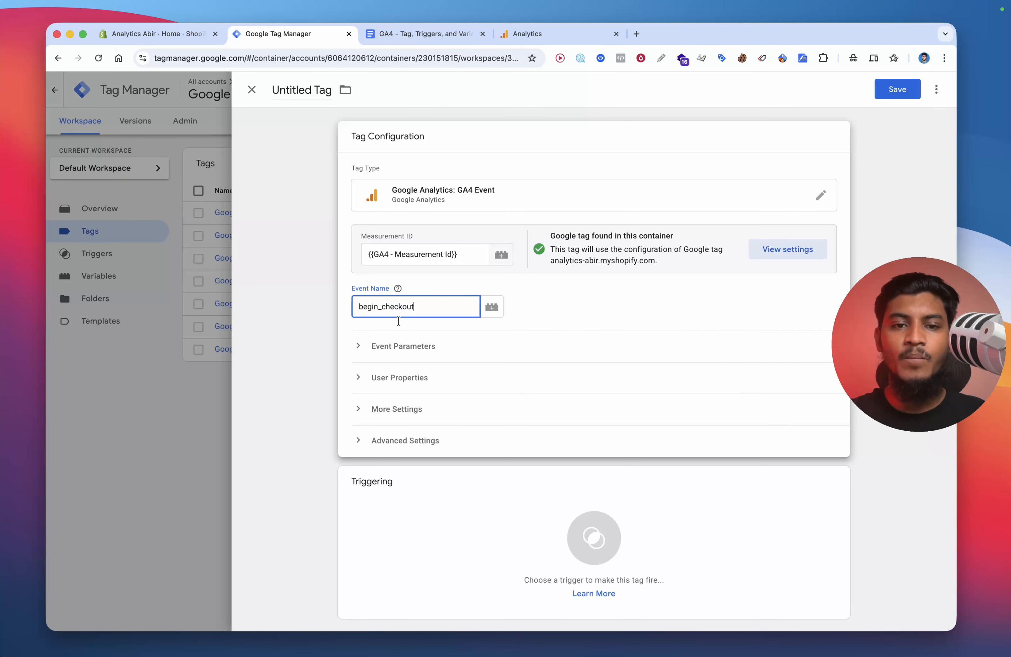
# Step: Expand the event parameters section and add seven empty parameter rows
pyautogui.click(404, 346)
pyautogui.click(416, 427)
pyautogui.click(416, 457)
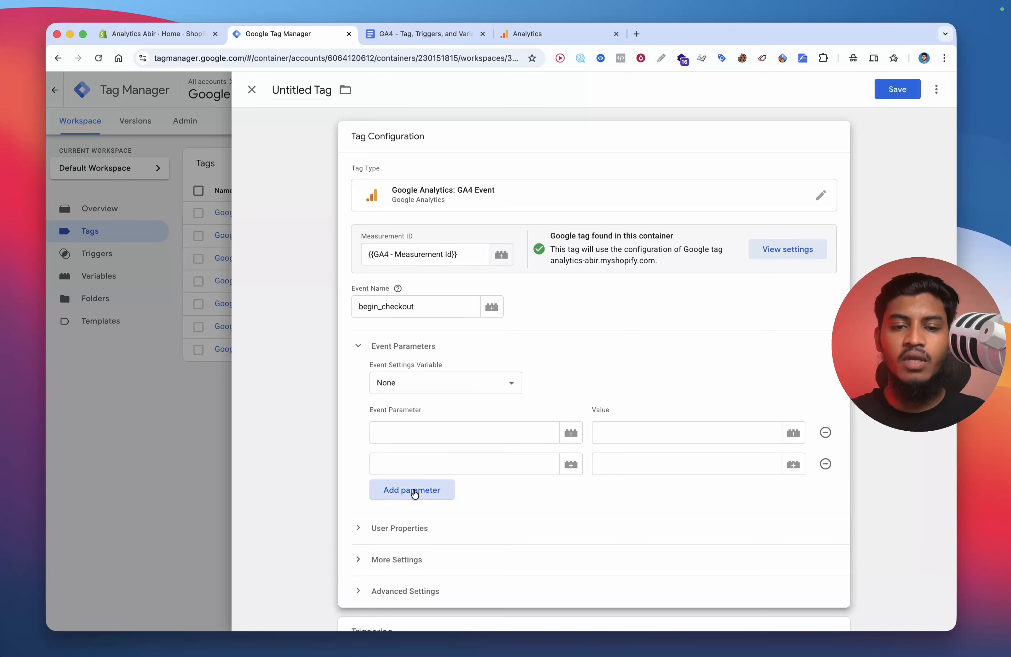
pyautogui.click(415, 490)
pyautogui.click(413, 520)
pyautogui.click(413, 554)
pyautogui.scroll(-3, 482, 460)
pyautogui.click(444, 487)
pyautogui.click(439, 519)
# Step: Enter page_location, page_referrer and page_title as the first three parameter names, copied from the document
pyautogui.click(408, 38)
pyautogui.scroll(-10, 394, 423)
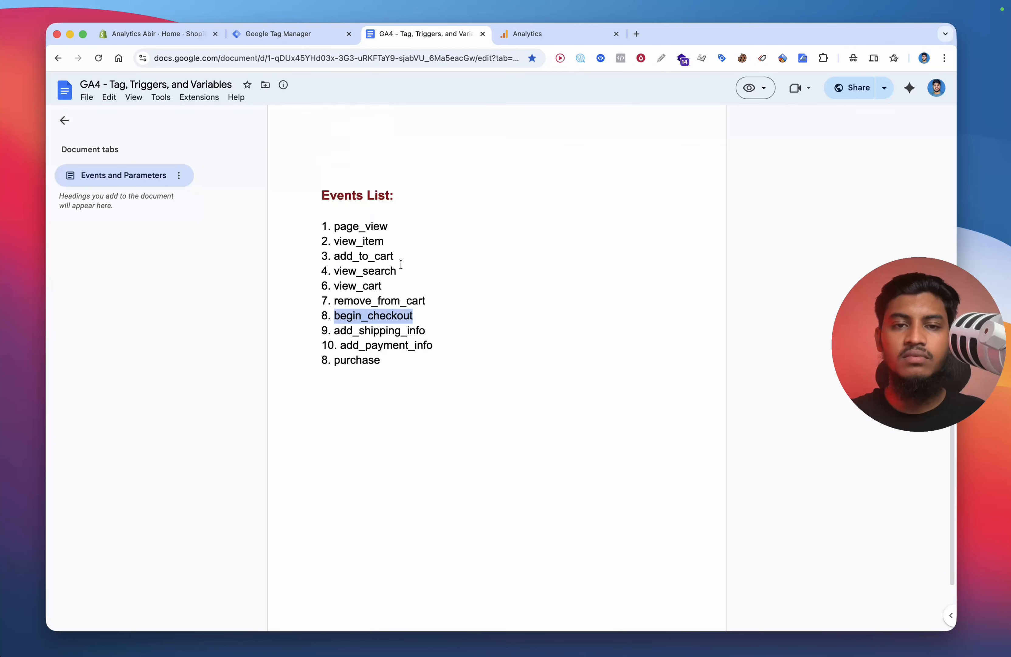
pyautogui.doubleClick(383, 359)
pyautogui.click(303, 37)
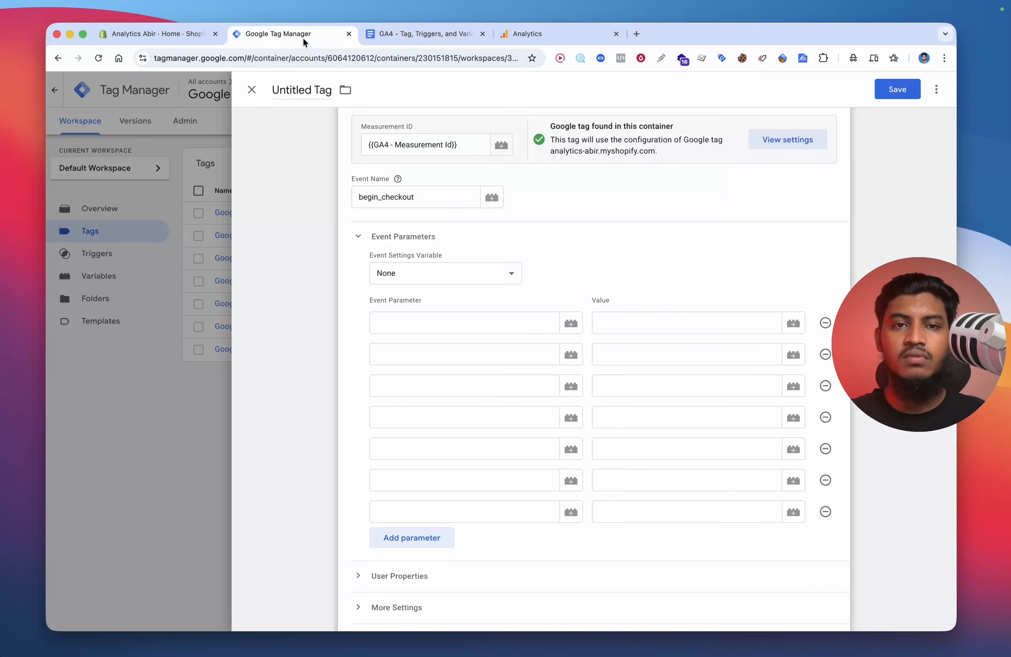
pyautogui.click(424, 33)
pyautogui.doubleClick(388, 367)
pyautogui.hotkey('ctrl', 'c')
pyautogui.click(277, 34)
pyautogui.click(407, 344)
pyautogui.hotkey('ctrl', 'v')
pyautogui.click(384, 34)
pyautogui.doubleClick(373, 386)
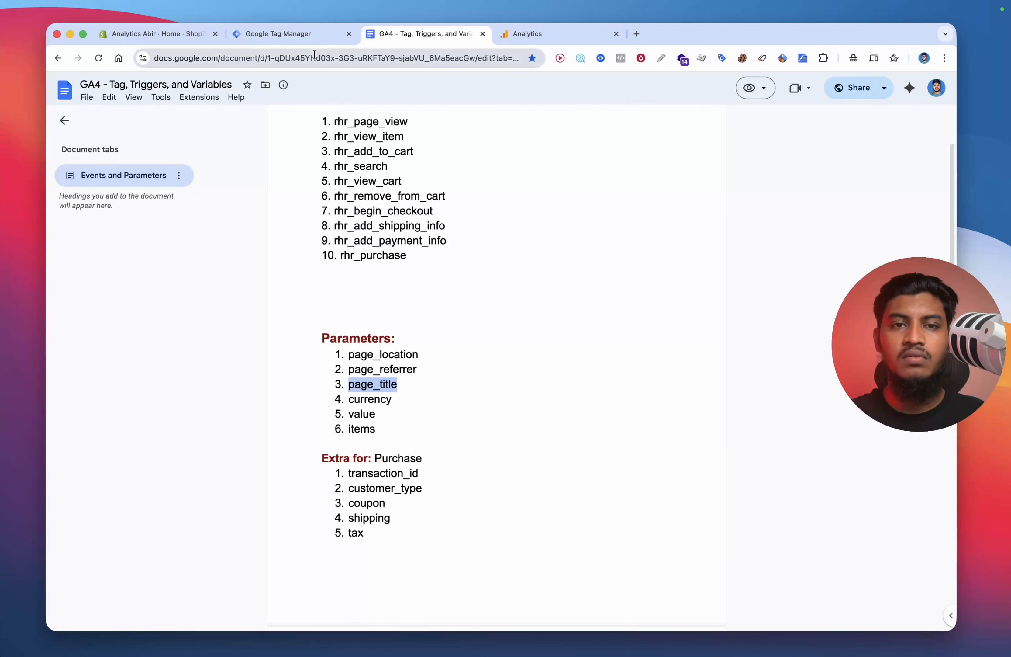
pyautogui.click(277, 34)
pyautogui.click(394, 379)
pyautogui.hotkey('ctrl', 'v')
# Step: Add currency, items and value as parameter names and remove the extra empty row
pyautogui.click(395, 39)
pyautogui.doubleClick(377, 399)
pyautogui.hotkey('ctrl', 'c')
pyautogui.click(315, 33)
pyautogui.click(390, 367)
pyautogui.hotkey('ctrl', 'v')
pyautogui.click(398, 402)
pyautogui.write('items')
pyautogui.click(398, 429)
pyautogui.click(397, 432)
pyautogui.write('value')
pyautogui.click(398, 461)
pyautogui.click(826, 467)
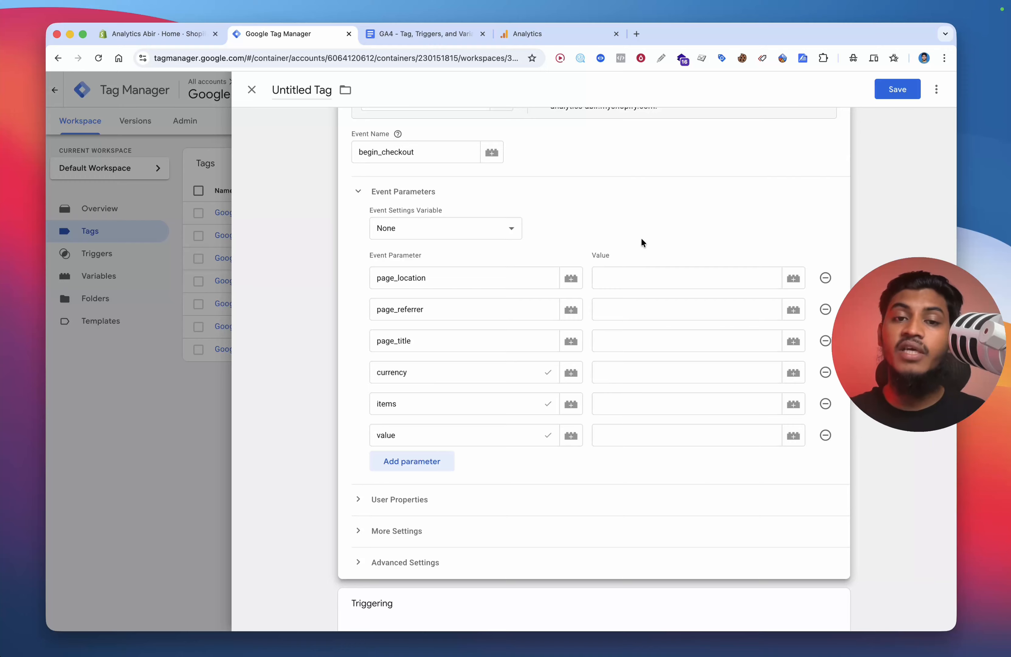
# Step: Set the first three parameter values to {{dlv - page_location}}, {{dlv - page_referrer}} and {{dlv - page_title}}
pyautogui.scroll(2, 641, 243)
pyautogui.click(647, 314)
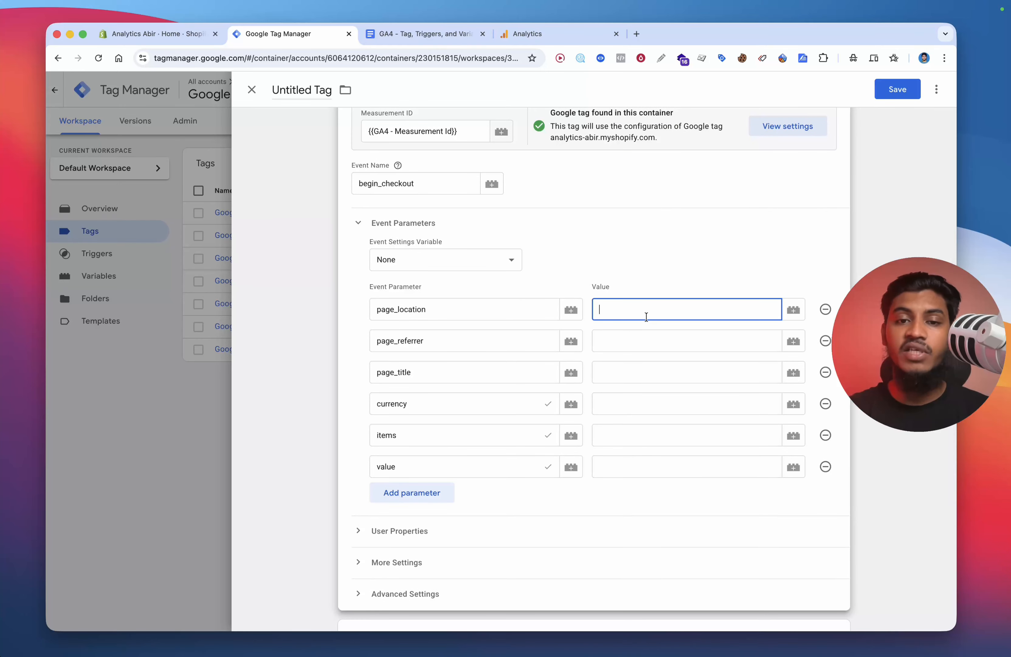
pyautogui.write('{{loca')
pyautogui.click(637, 332)
pyautogui.click(636, 344)
pyautogui.write('{{re')
pyautogui.click(635, 384)
pyautogui.click(637, 374)
pyautogui.write('{{ti')
pyautogui.click(638, 413)
# Step: Set the currency, items and value parameter values to {{DLV - Currency}}, {{DLV - items}} and {{dlv - Value}}
pyautogui.click(642, 409)
pyautogui.write('{{cur')
pyautogui.click(642, 405)
pyautogui.click(642, 430)
pyautogui.click(642, 431)
pyautogui.write('{{ite')
pyautogui.click(646, 451)
pyautogui.click(637, 467)
pyautogui.write('{{val')
pyautogui.click(637, 487)
pyautogui.click(636, 490)
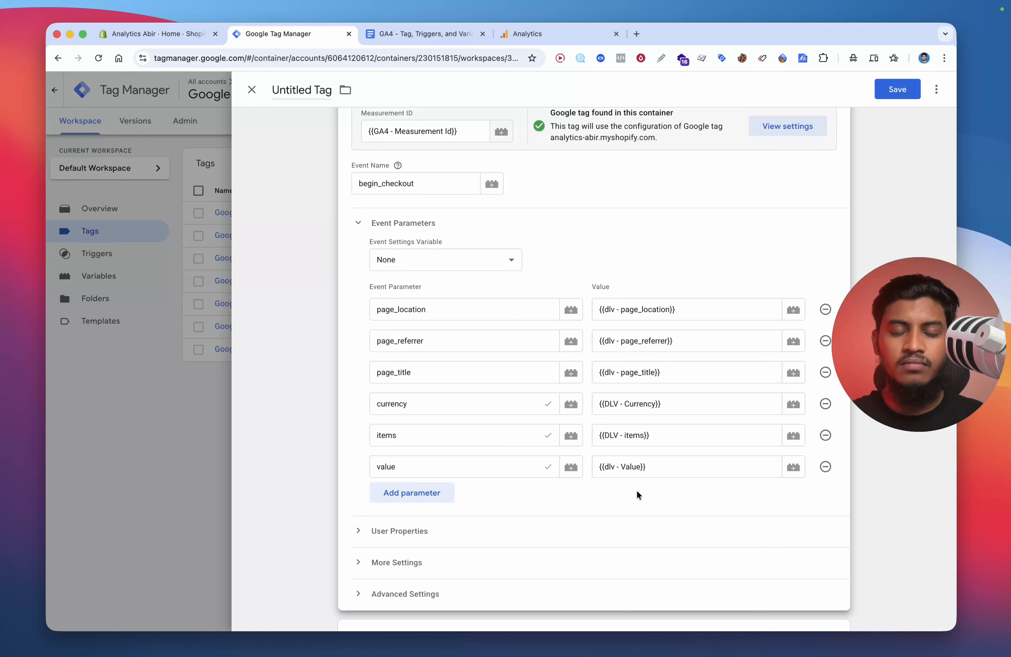
# Step: Set the tag's firing trigger to Custom Event - Begin_Checkout
pyautogui.scroll(-4, 607, 400)
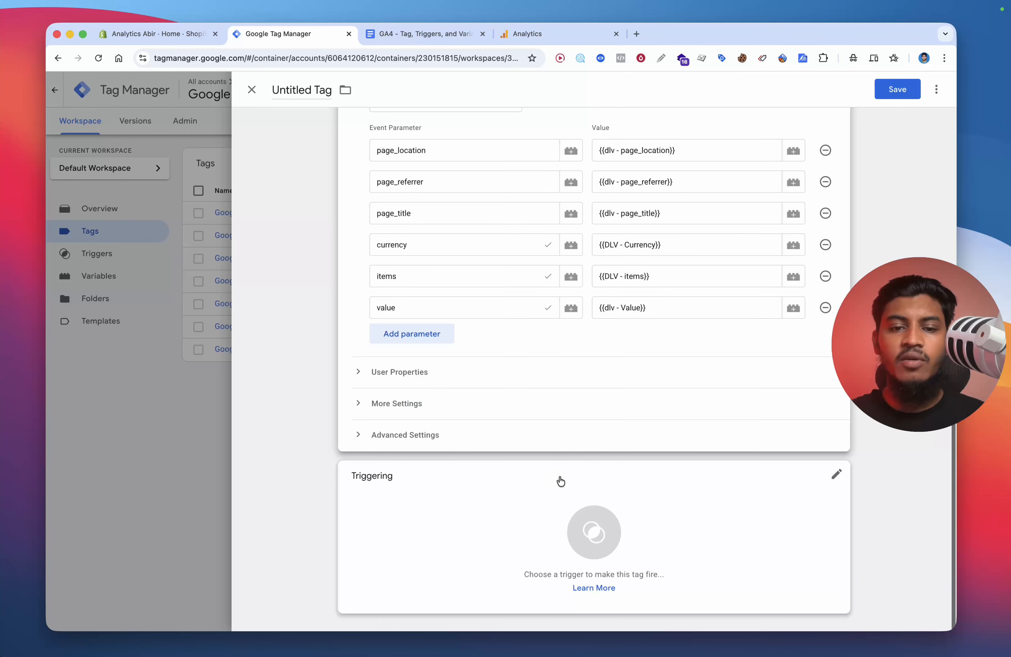
pyautogui.scroll(6, 522, 361)
pyautogui.scroll(-6, 522, 362)
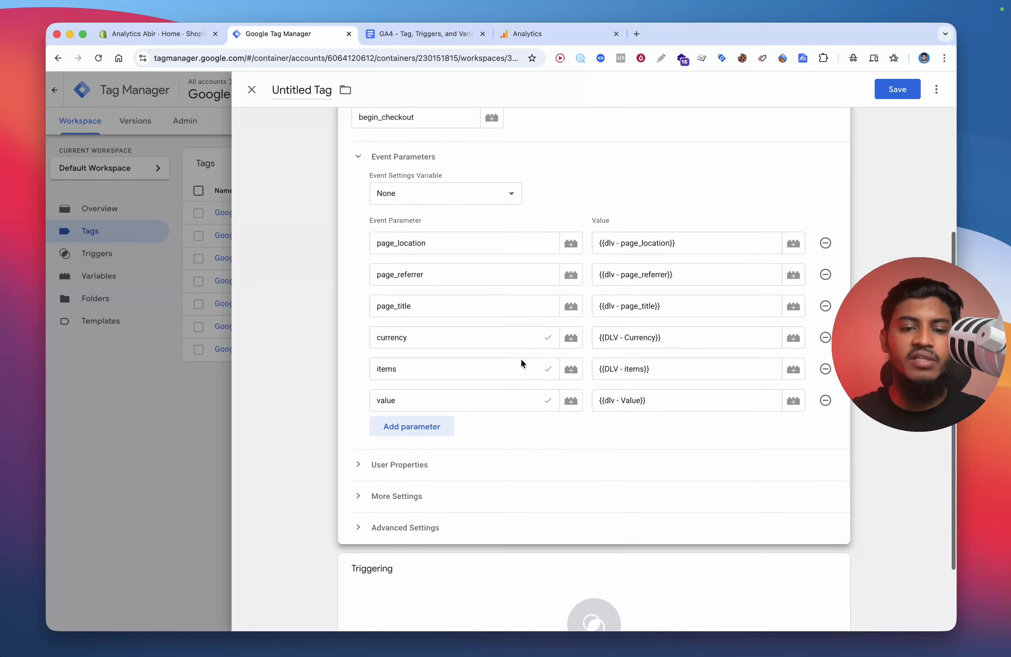
pyautogui.scroll(5, 522, 384)
pyautogui.scroll(-5, 523, 379)
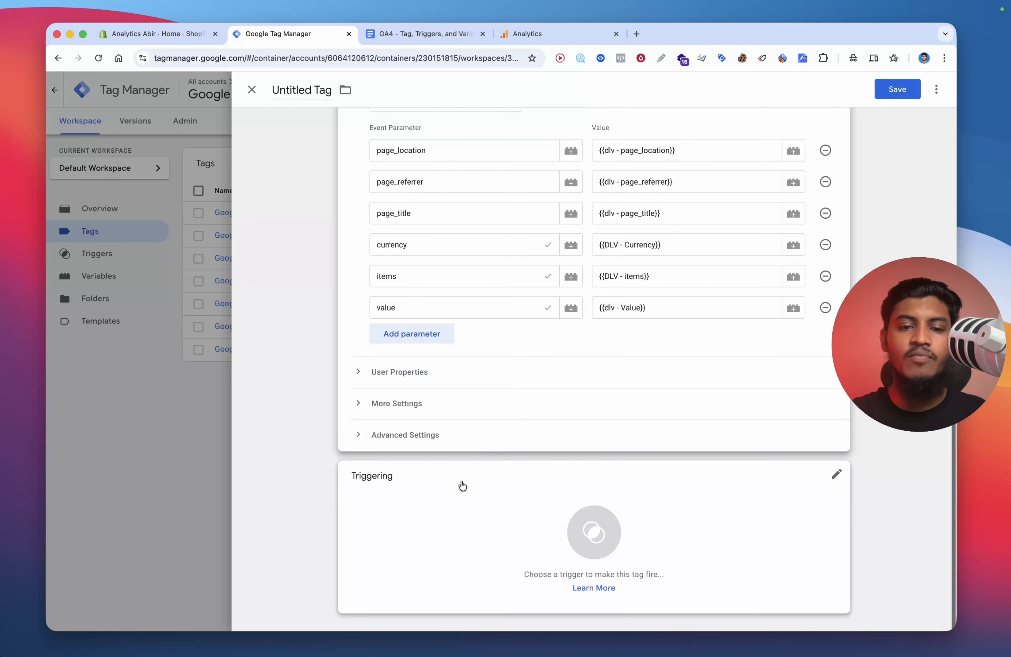
pyautogui.click(469, 480)
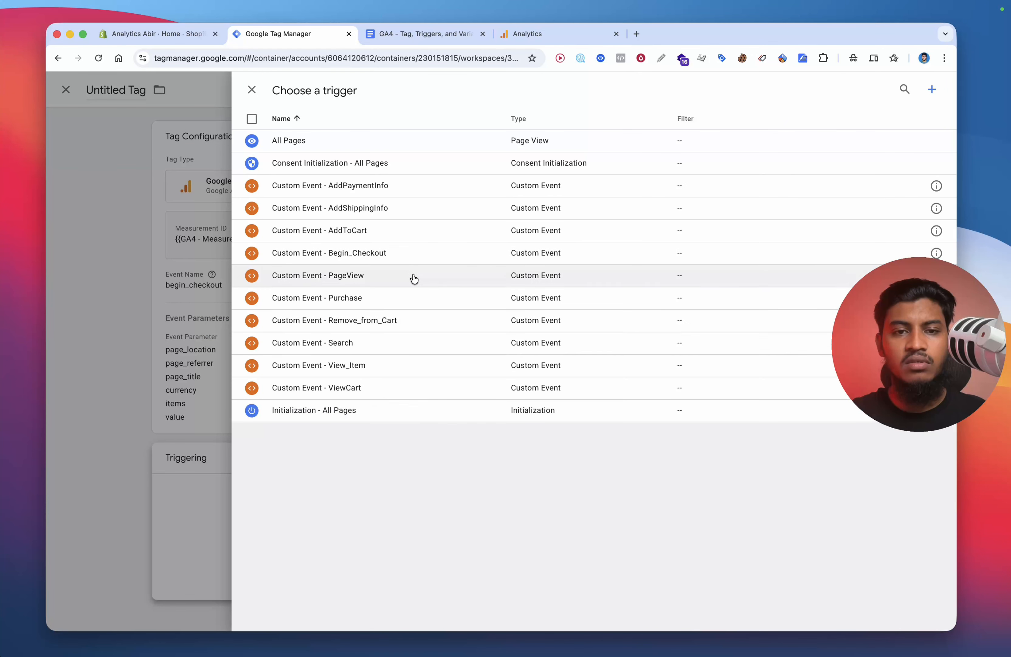
pyautogui.click(406, 254)
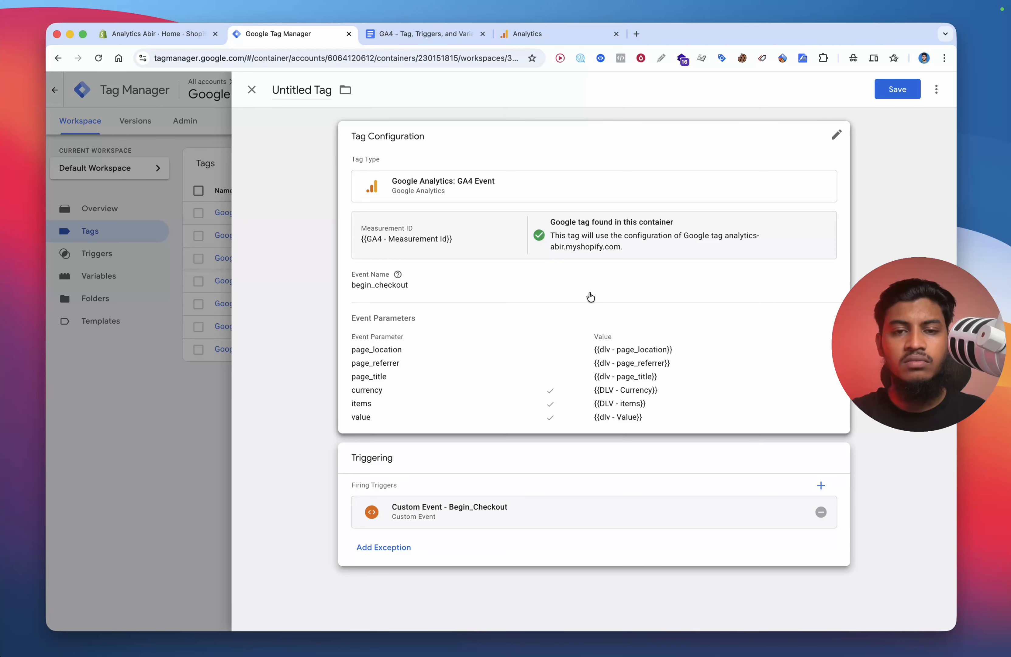
# Step: Save the tag, naming it Google Analytics GA4 Event - Begin_Checkout
pyautogui.click(888, 94)
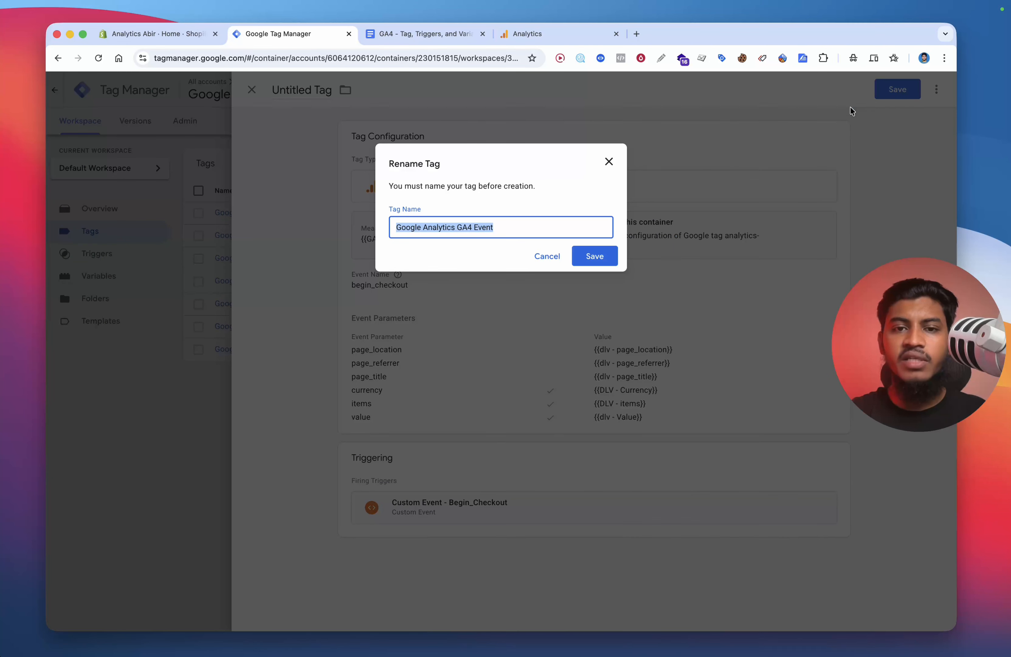
pyautogui.press('Right')
pyautogui.write('- ')
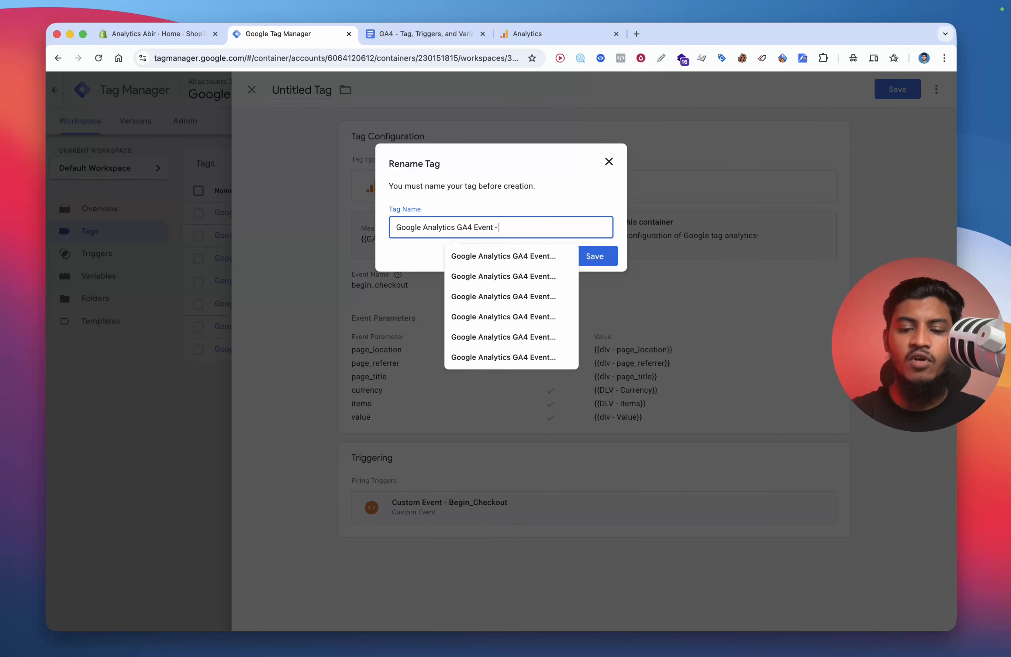
pyautogui.write('be')
pyautogui.click(516, 259)
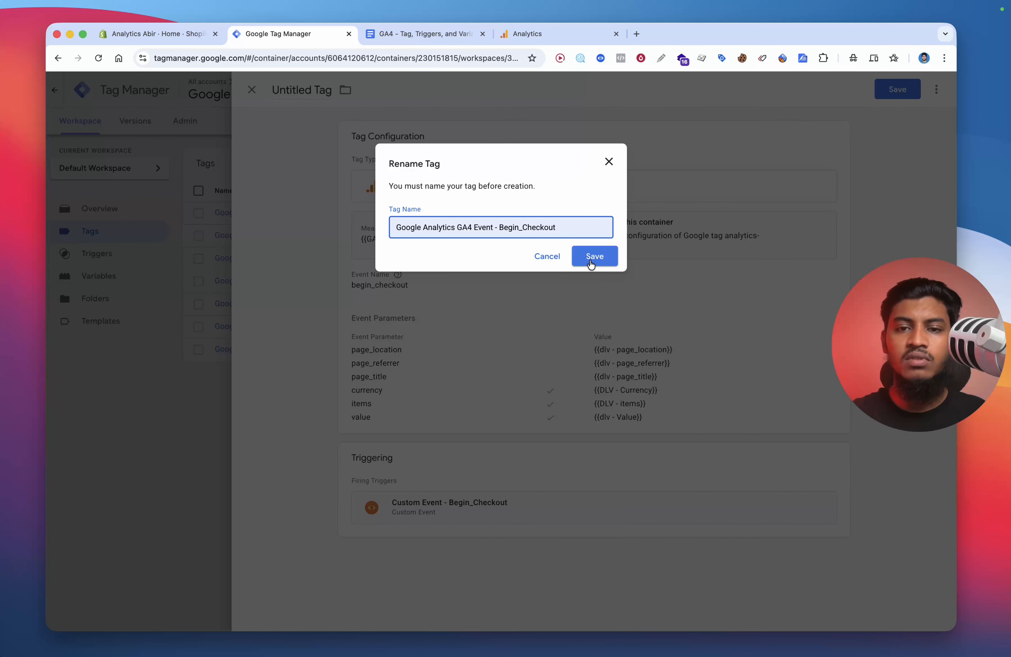
pyautogui.click(595, 256)
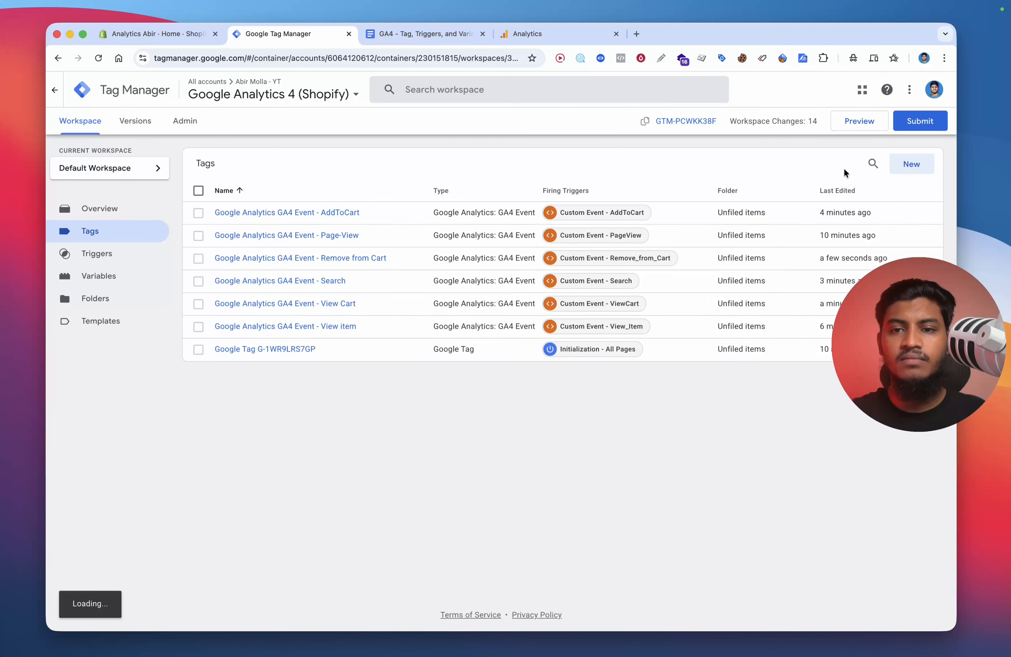
# Step: Create a new tag of type Google Analytics: GA4 Event
pyautogui.click(912, 164)
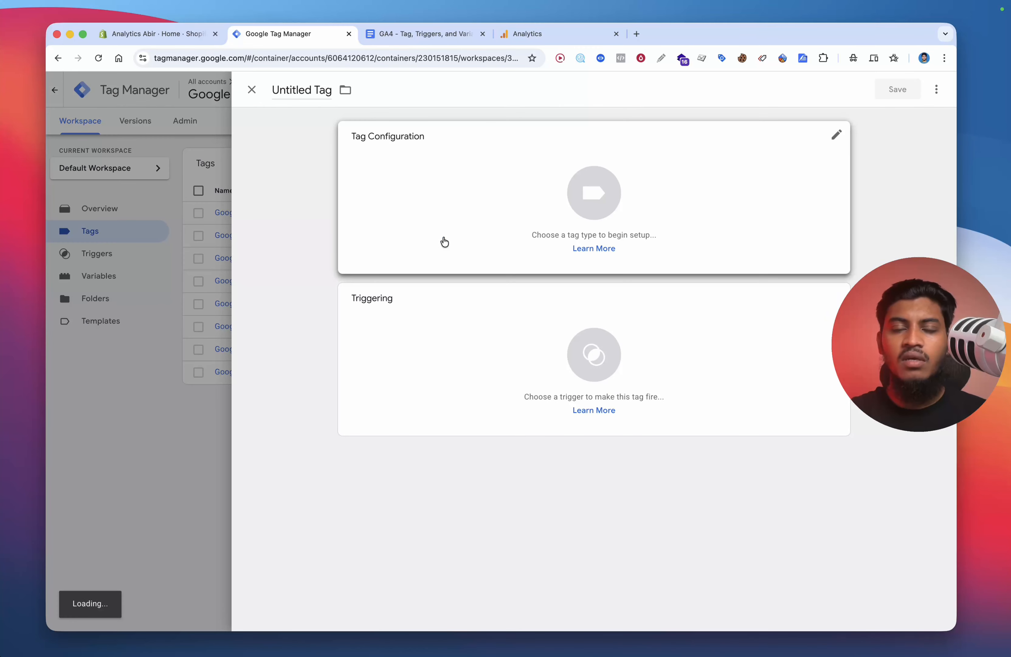
pyautogui.click(397, 213)
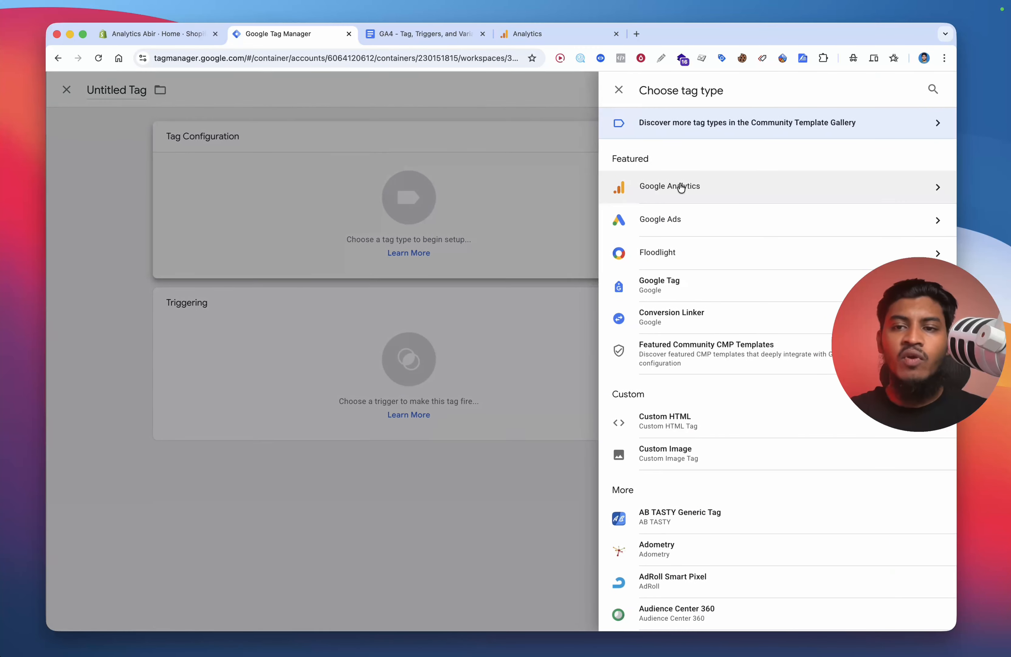
pyautogui.click(683, 185)
pyautogui.click(737, 194)
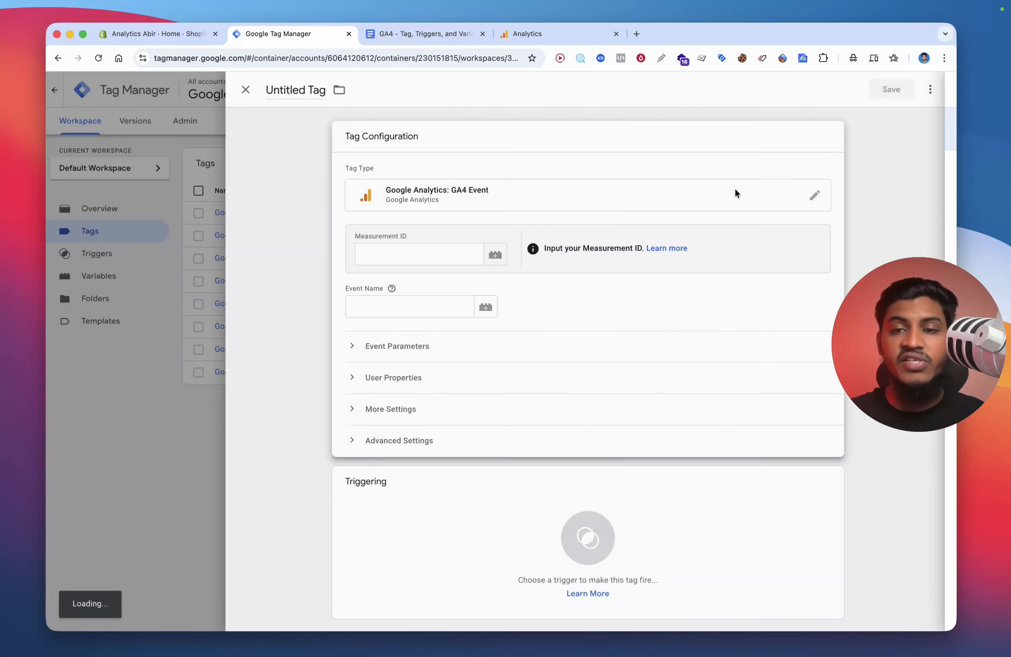
# Step: Set the Measurement ID to {{GA4 - Measurement Id}} and the event name to add_shipping_info
pyautogui.click(392, 259)
pyautogui.write('{{ga')
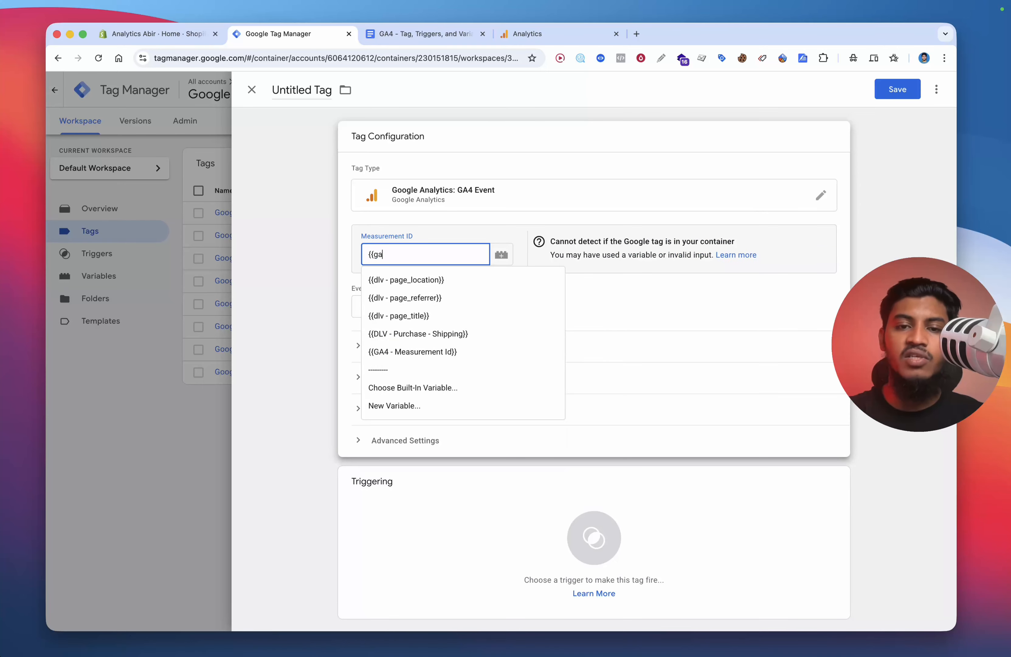
pyautogui.click(409, 282)
pyautogui.click(420, 315)
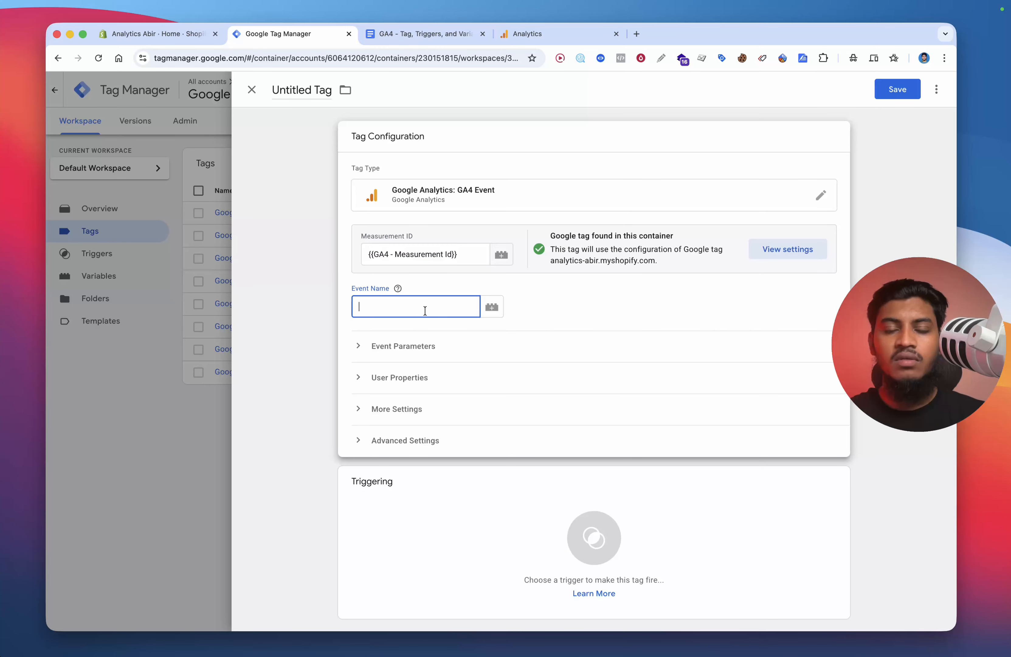
pyautogui.click(473, 354)
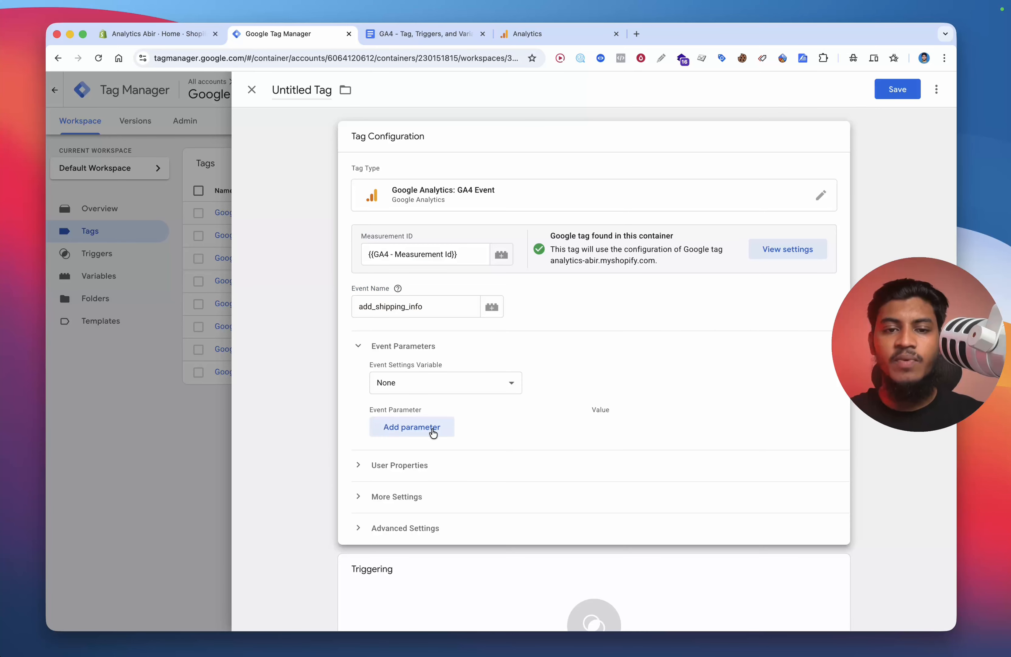
# Step: Add empty event parameter rows until there are seven
pyautogui.click(433, 432)
pyautogui.scroll(-2, 509, 407)
pyautogui.click(411, 402)
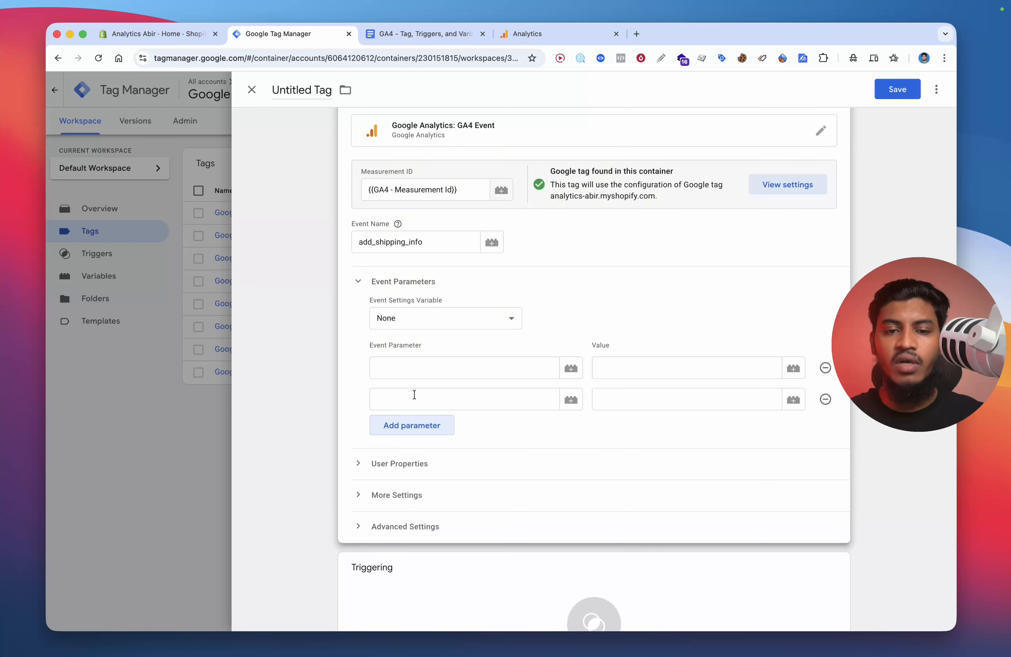
pyautogui.scroll(-2, 482, 424)
pyautogui.click(429, 374)
pyautogui.click(435, 401)
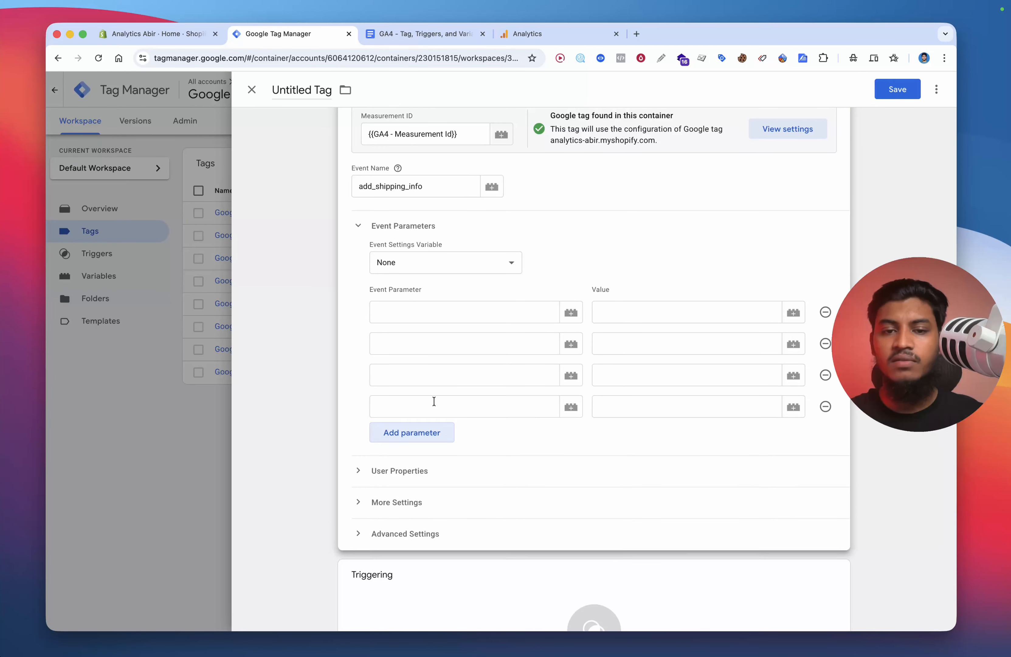
pyautogui.click(433, 433)
pyautogui.click(423, 469)
pyautogui.click(424, 503)
pyautogui.scroll(-2, 423, 503)
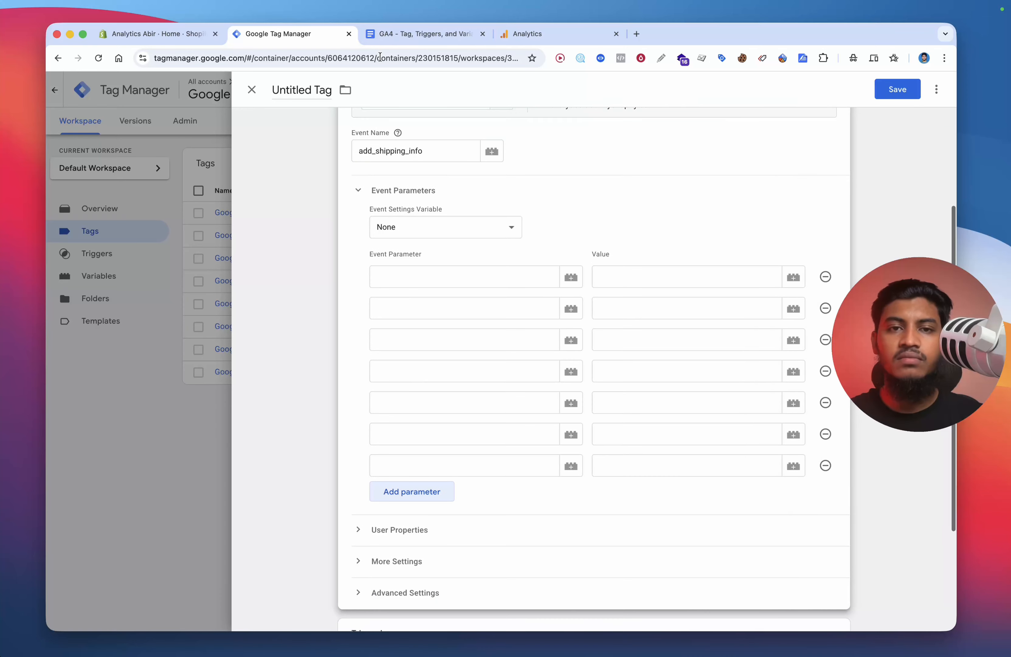
# Step: Enter page_location, page_referrer and page_title as the first three parameter names, copied from the document
pyautogui.hotkey('ctrl', 'Tab')
pyautogui.scroll(-5, 472, 327)
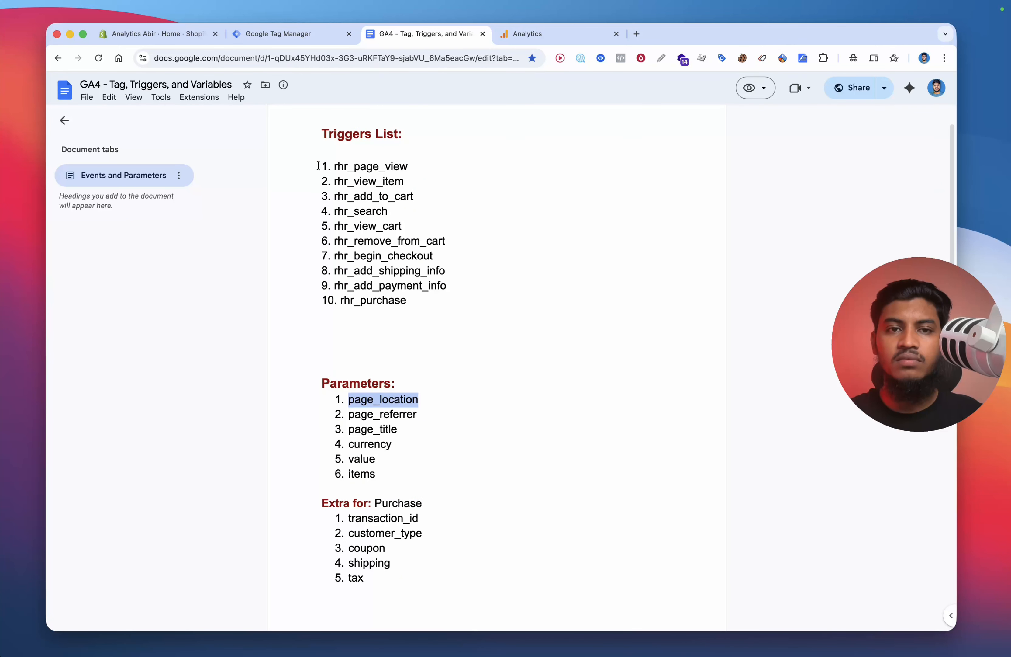
pyautogui.scroll(-5, 333, 111)
pyautogui.click(299, 42)
pyautogui.click(423, 277)
pyautogui.write('page_location')
pyautogui.click(395, 39)
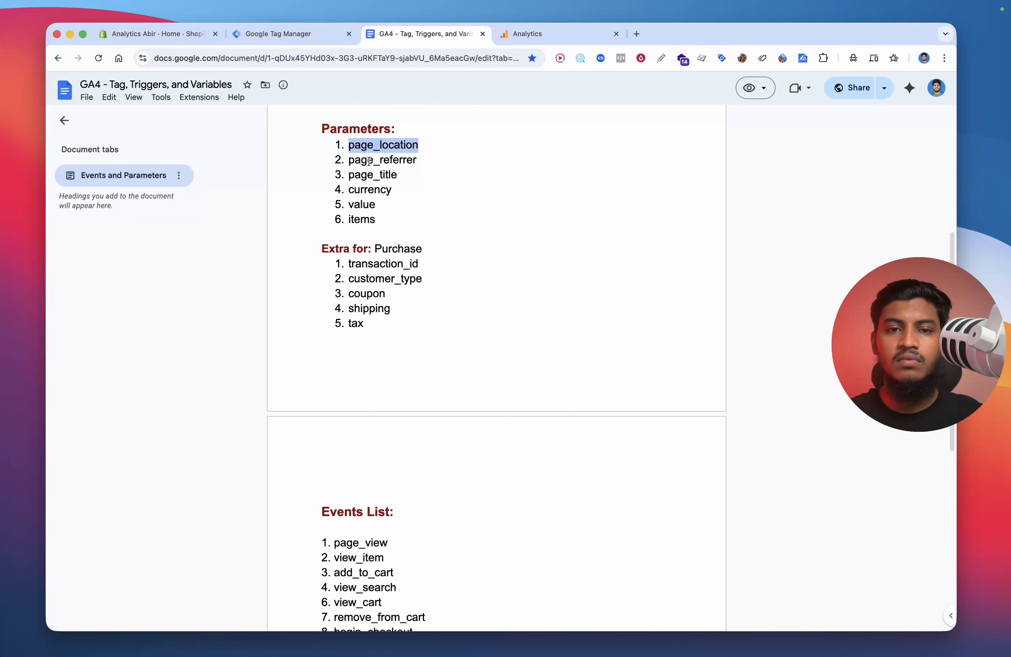
pyautogui.doubleClick(379, 158)
pyautogui.click(299, 41)
pyautogui.click(369, 46)
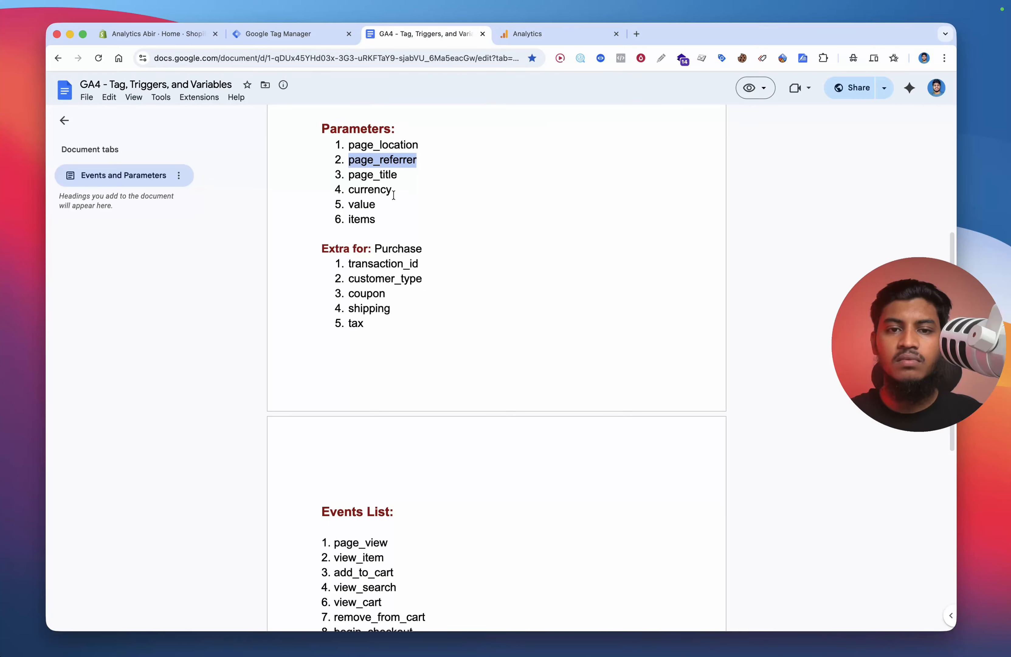
pyautogui.click(326, 39)
pyautogui.click(420, 338)
pyautogui.write('page_title')
# Step: Add currency, value and items as the next parameter names
pyautogui.click(413, 371)
pyautogui.write('cur')
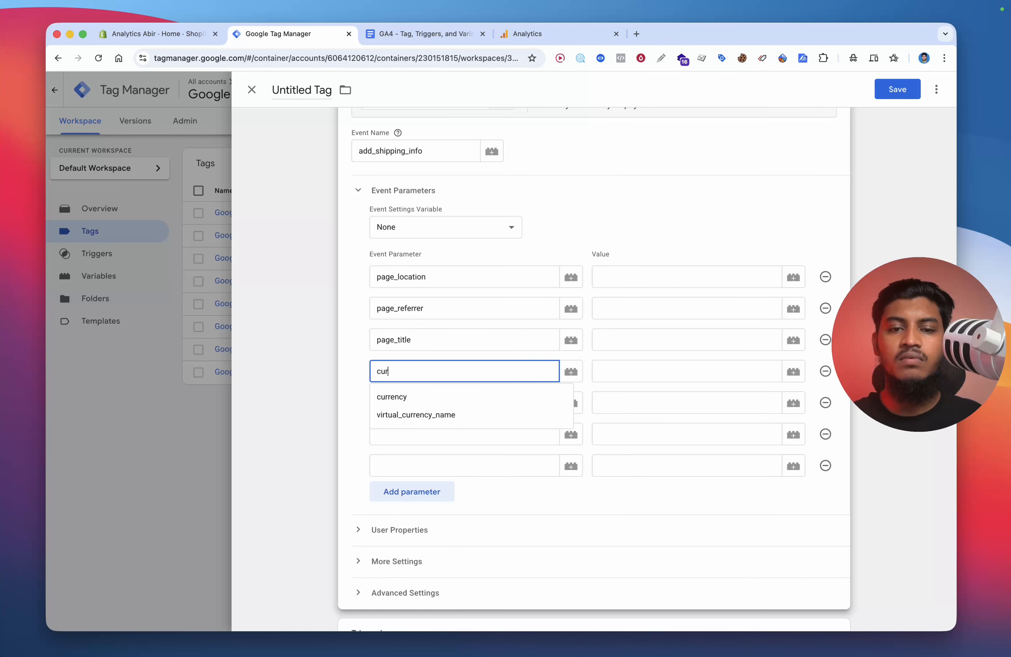
pyautogui.click(406, 397)
pyautogui.click(406, 403)
pyautogui.write('val')
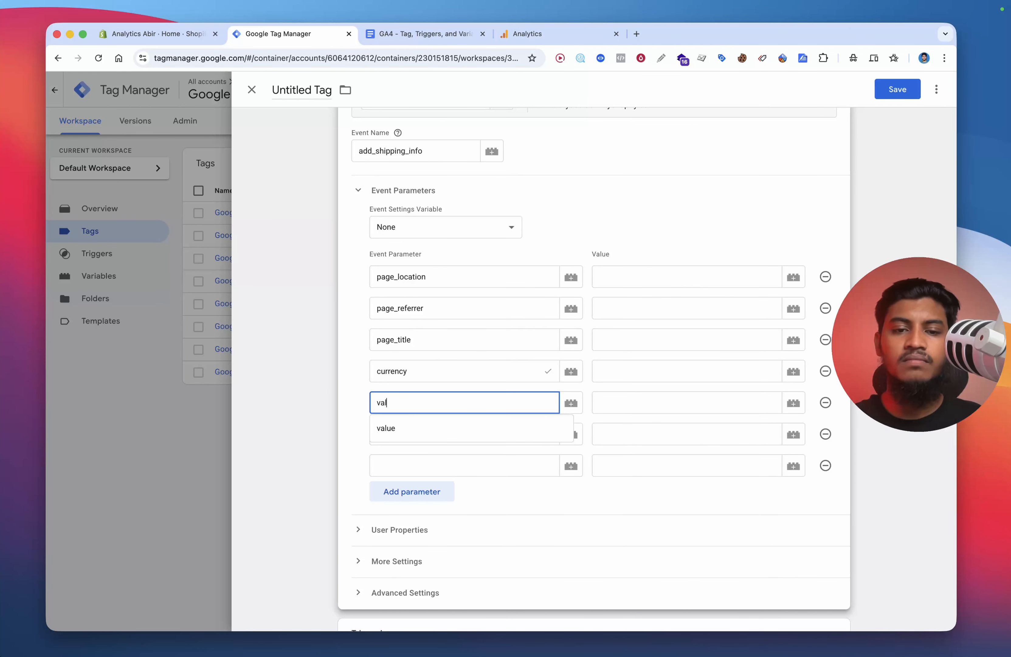
pyautogui.click(406, 427)
pyautogui.click(406, 436)
pyautogui.write('ite')
pyautogui.click(412, 456)
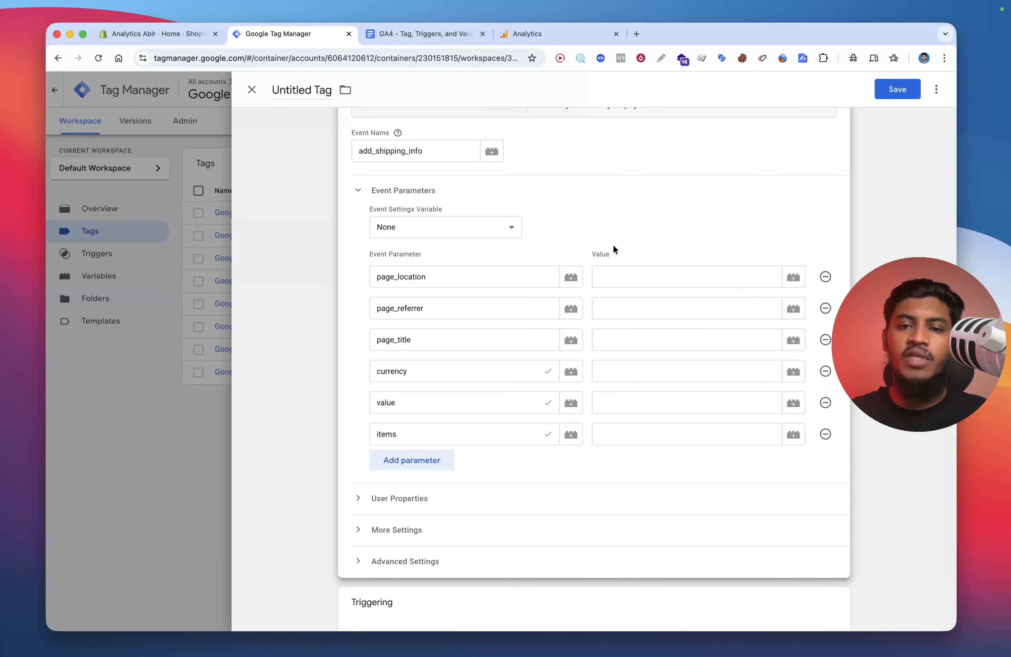
# Step: Set the first three parameter values to {{dlv - page_location}}, {{dlv - page_referrer}} and {{dlv - page_title}}
pyautogui.click(627, 275)
pyautogui.write('{{page')
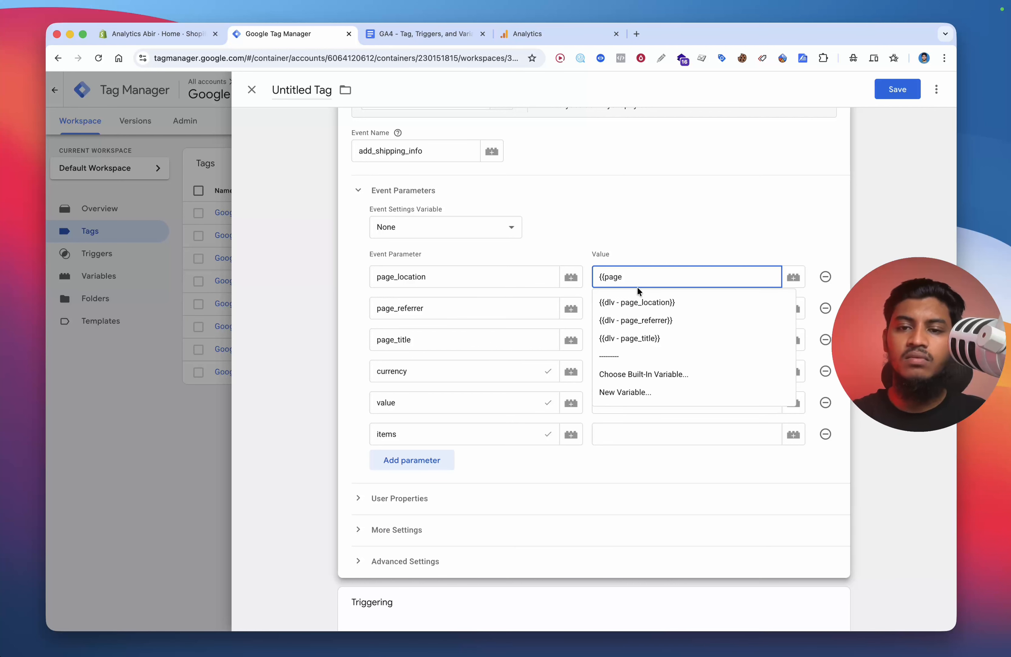
pyautogui.click(638, 302)
pyautogui.click(639, 309)
pyautogui.write('{{ref')
pyautogui.click(636, 346)
pyautogui.click(643, 338)
pyautogui.write('{{t')
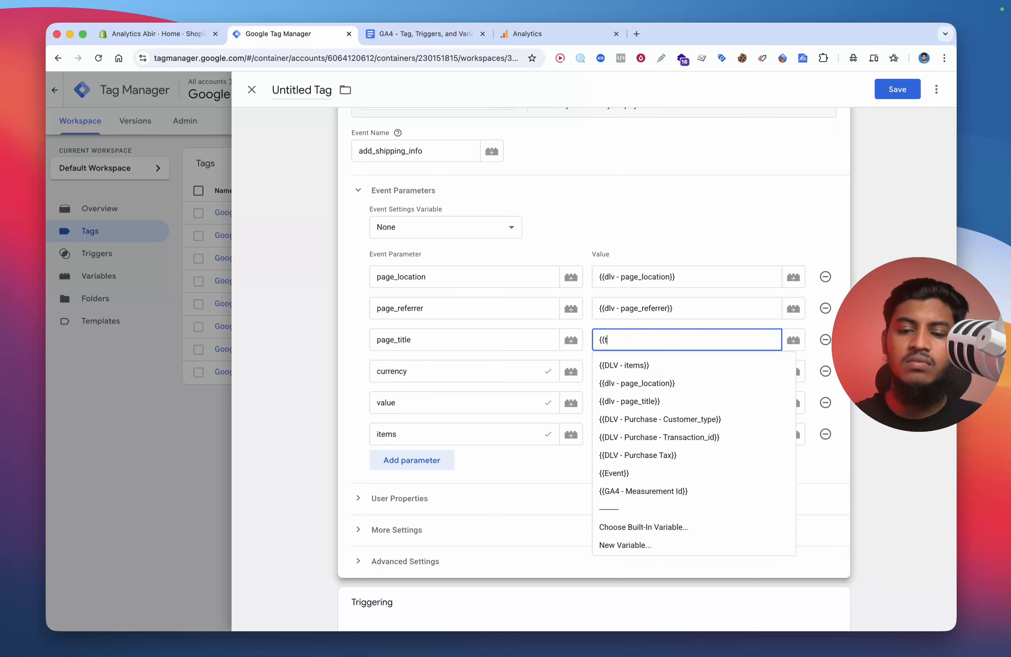
pyautogui.write('i')
pyautogui.click(650, 380)
# Step: Set the currency, value and items parameter values to {{DLV - Currency}}, {{dlv - Value}} and {{DLV - items}}
pyautogui.click(639, 372)
pyautogui.write('{{c')
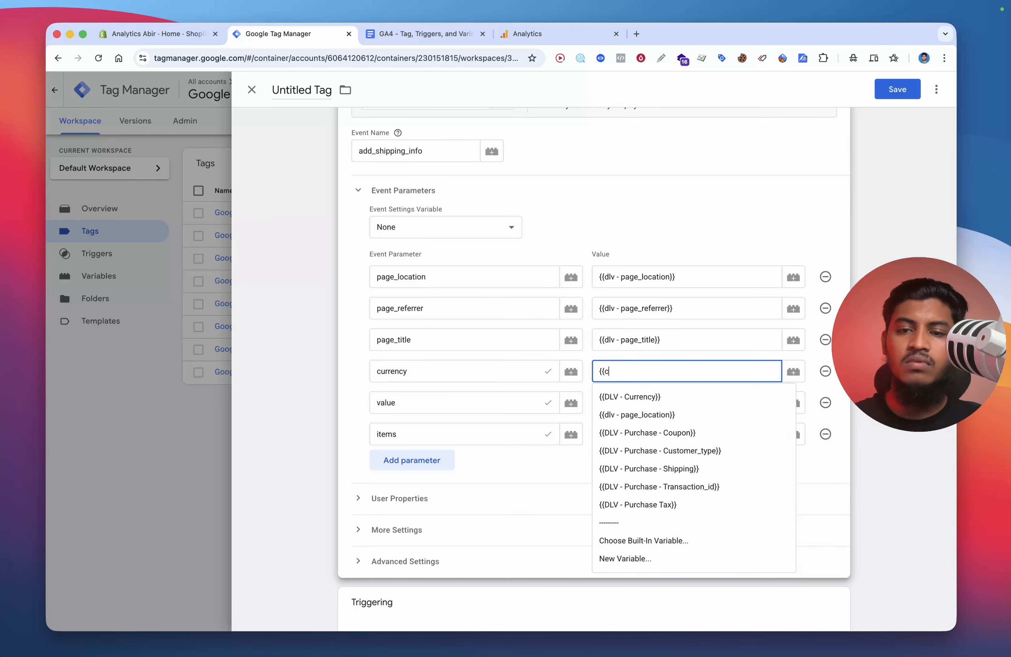
pyautogui.write('ur')
pyautogui.click(642, 397)
pyautogui.click(641, 402)
pyautogui.write('{{val')
pyautogui.click(636, 420)
pyautogui.click(636, 433)
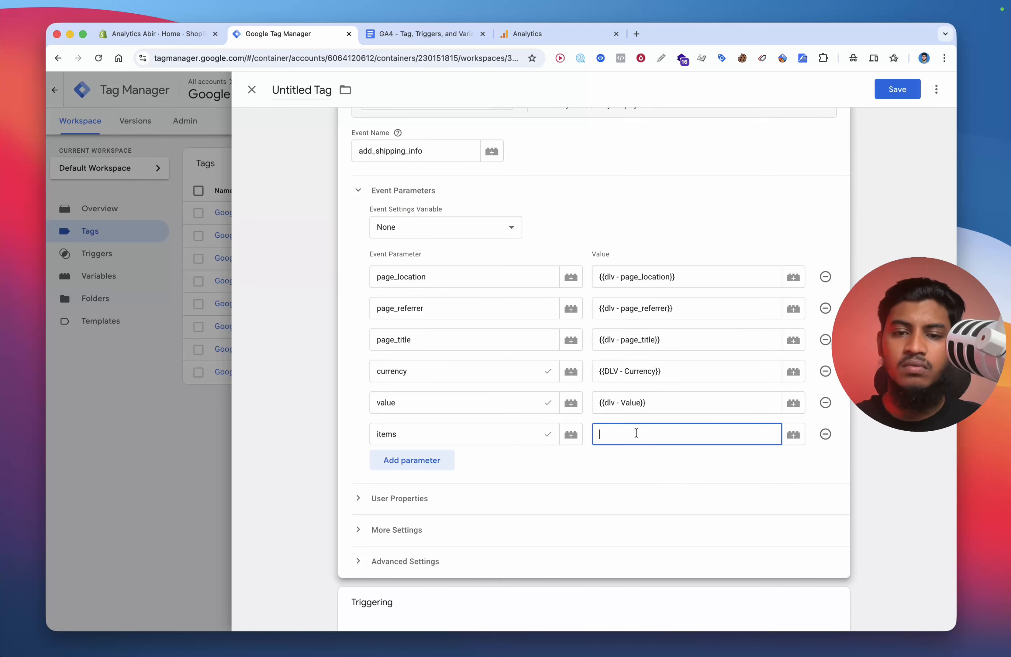
pyautogui.write('{{')
pyautogui.click(640, 462)
pyautogui.scroll(-3, 640, 462)
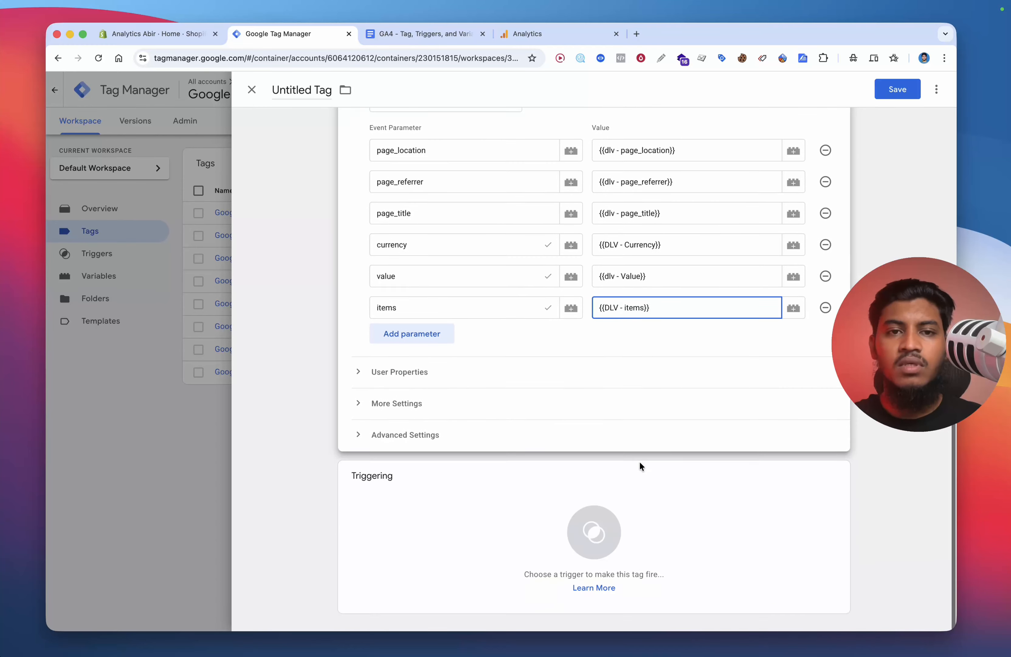
pyautogui.click(628, 291)
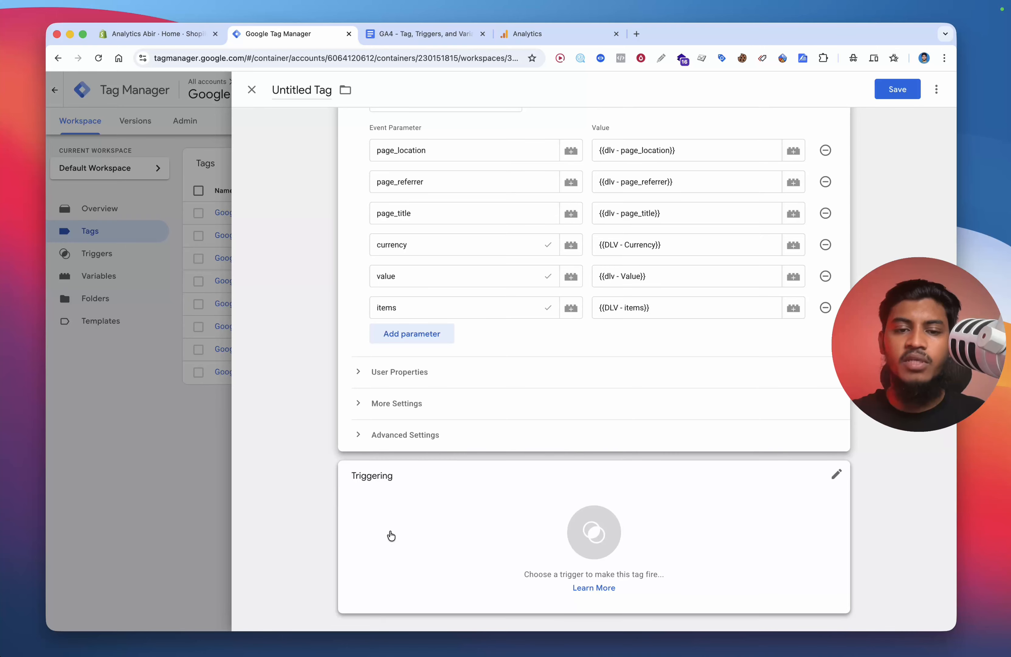
pyautogui.click(499, 508)
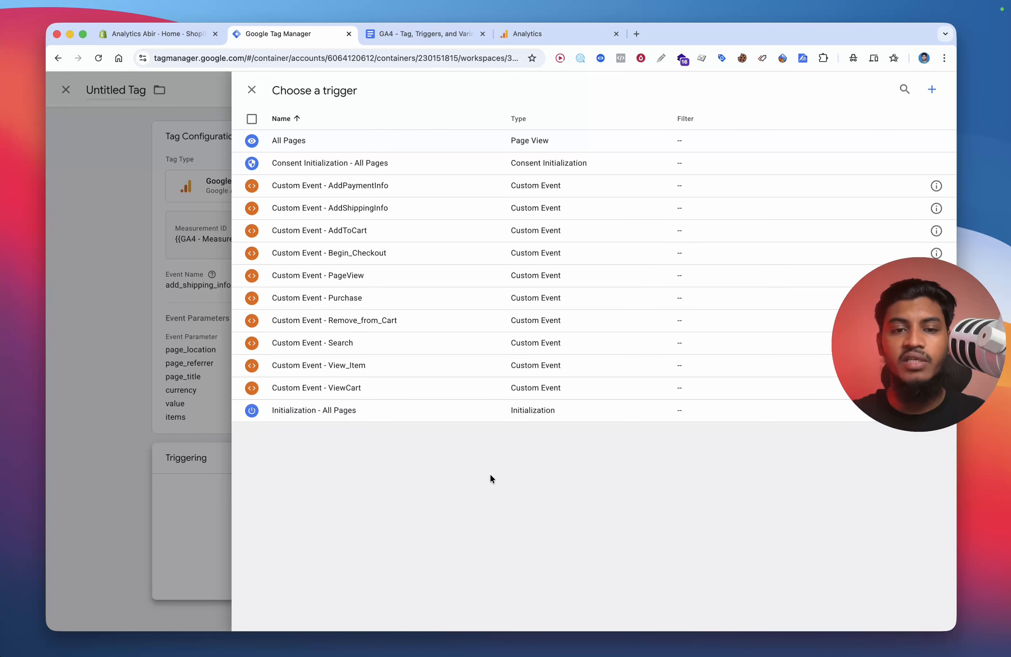
pyautogui.click(469, 185)
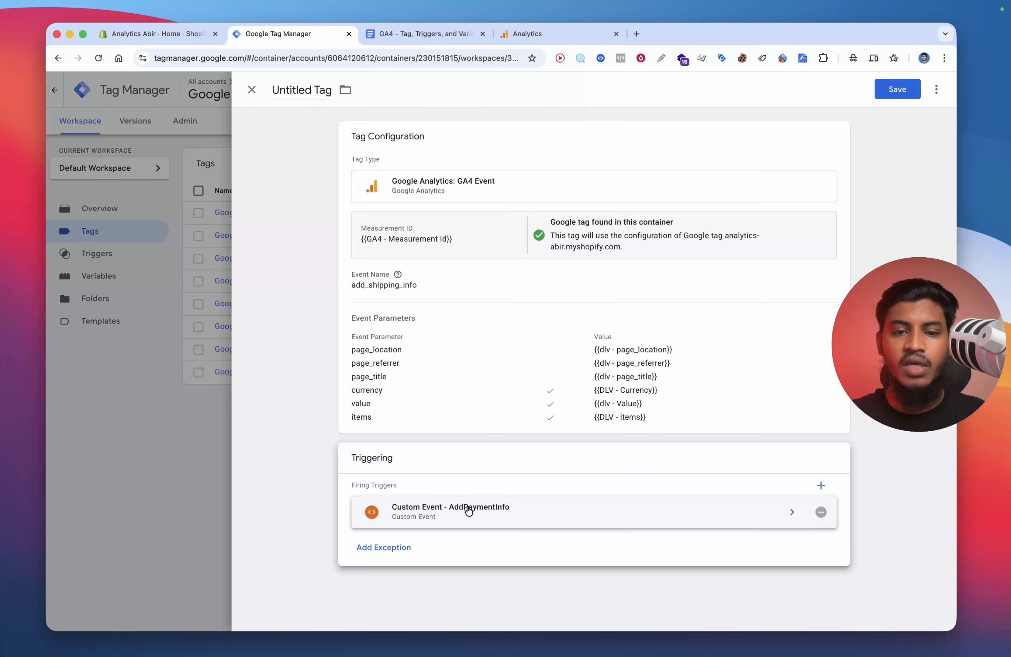
pyautogui.click(820, 513)
# Step: Set the tag's firing trigger to Custom Event - AddShippingInfo
pyautogui.click(666, 515)
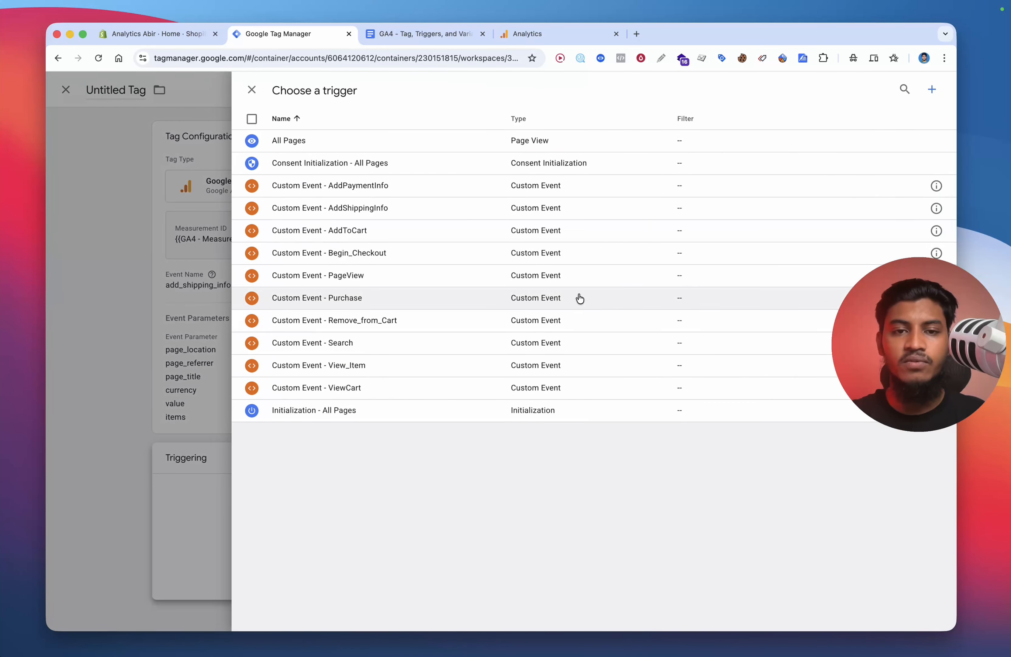
pyautogui.click(396, 206)
# Step: Save the tag under the name Google Analytics GA4 Event - AddShippingInfo
pyautogui.click(900, 89)
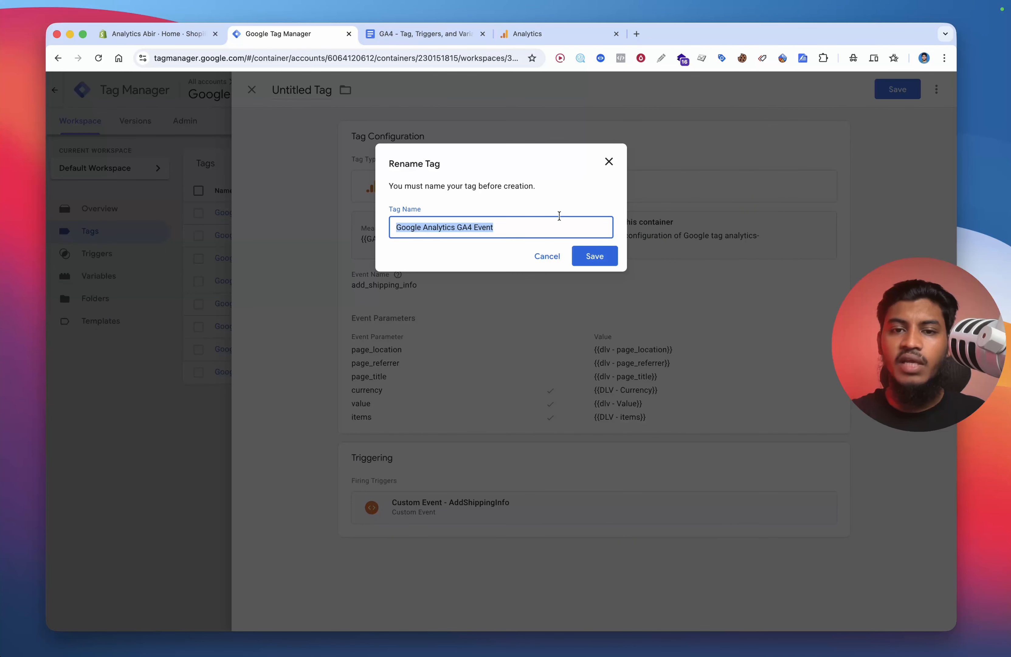
pyautogui.click(556, 224)
pyautogui.write('- a')
pyautogui.press('BackSpace')
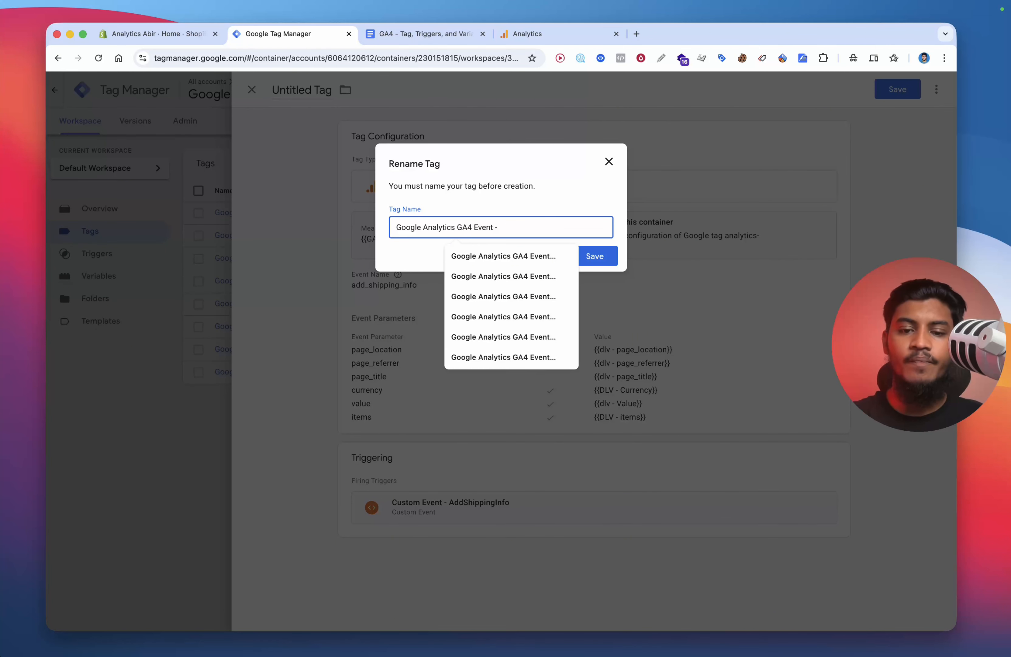
pyautogui.write('sh')
pyautogui.press('BackSpace')
pyautogui.press('BackSpace')
pyautogui.write('add')
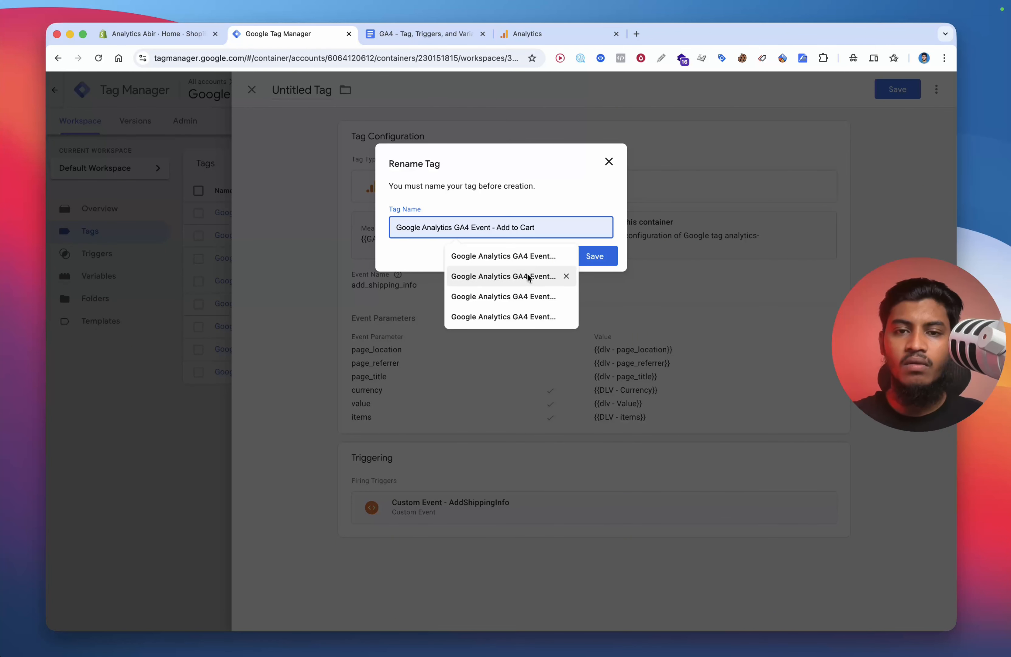
pyautogui.click(520, 316)
pyautogui.click(595, 256)
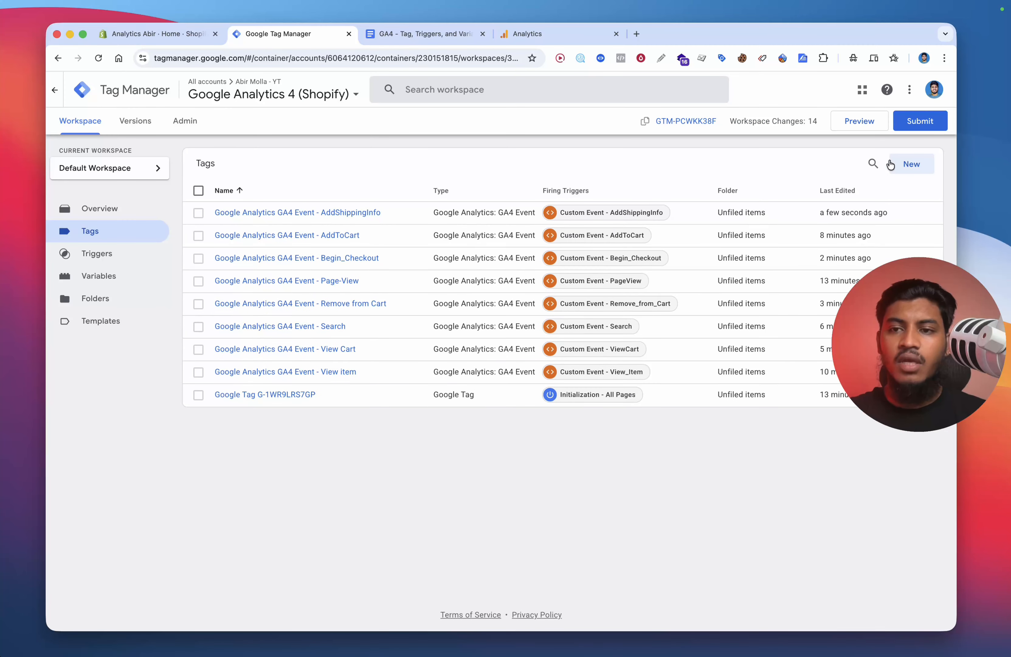
# Step: Create a new tag of type Google Analytics: GA4 Event
pyautogui.click(912, 164)
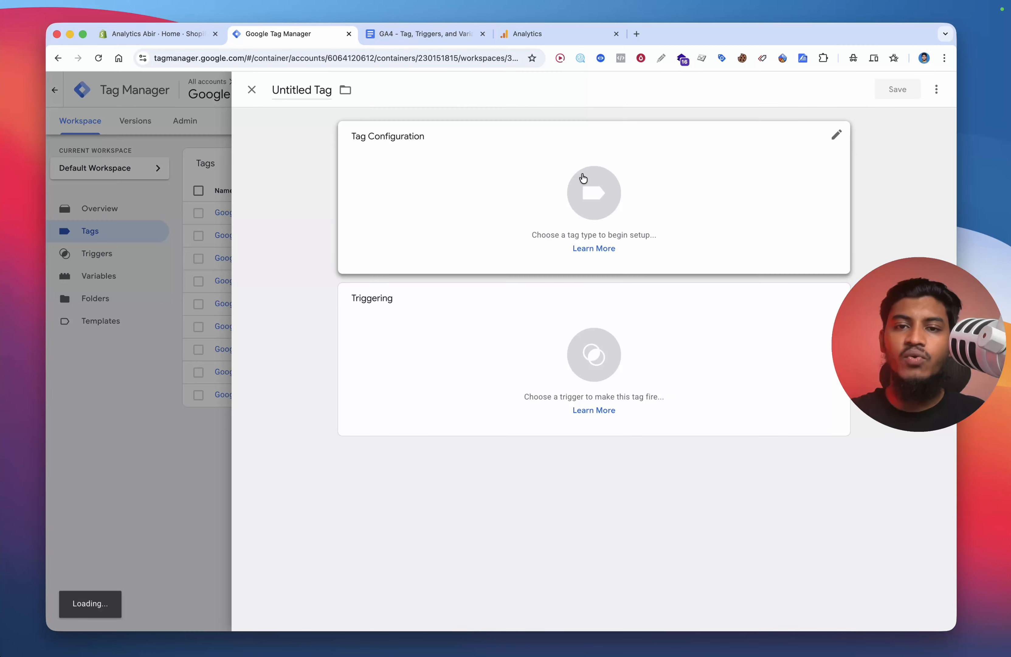
pyautogui.click(583, 176)
pyautogui.click(687, 190)
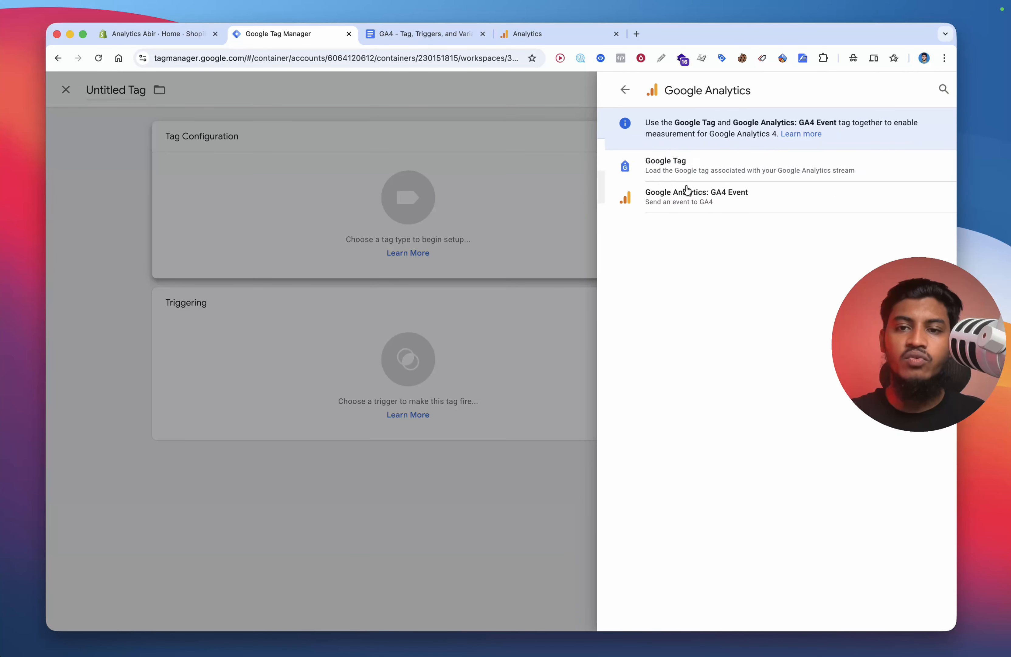
pyautogui.click(768, 194)
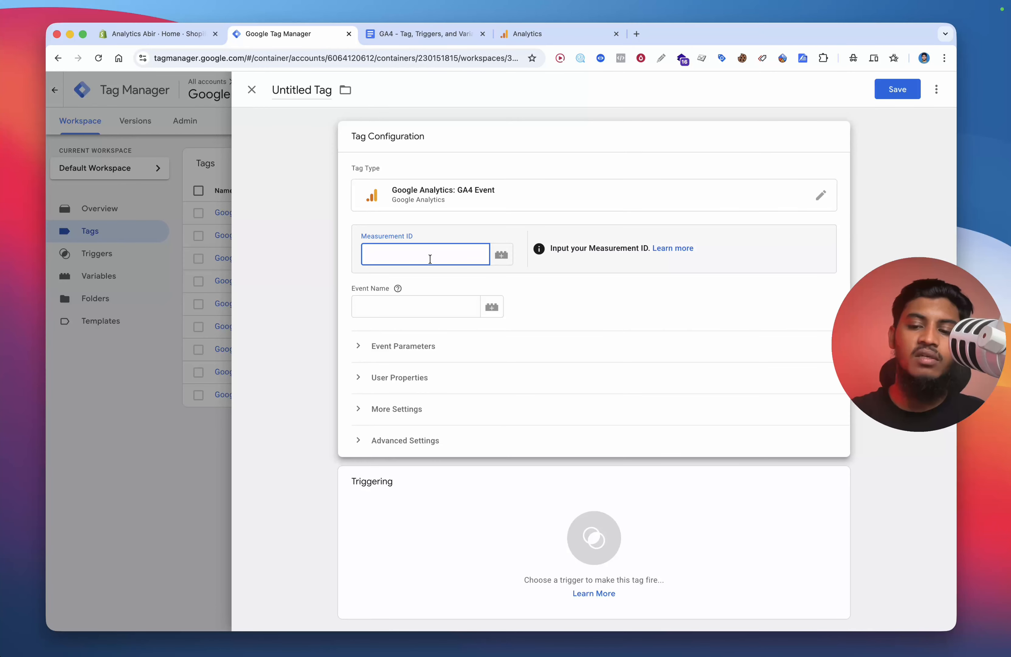
# Step: Set the Measurement ID to {{GA4 - Measurement Id}} and the event name to add_payment_info, copied from the events document
pyautogui.write('{{GA4')
pyautogui.click(432, 282)
pyautogui.click(419, 305)
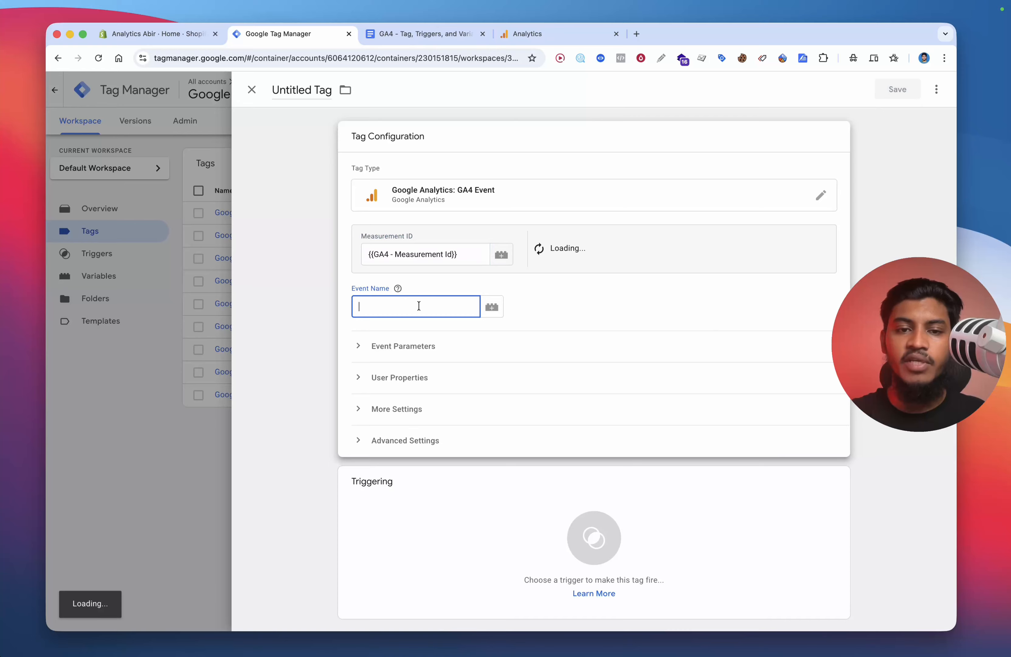
pyautogui.click(406, 34)
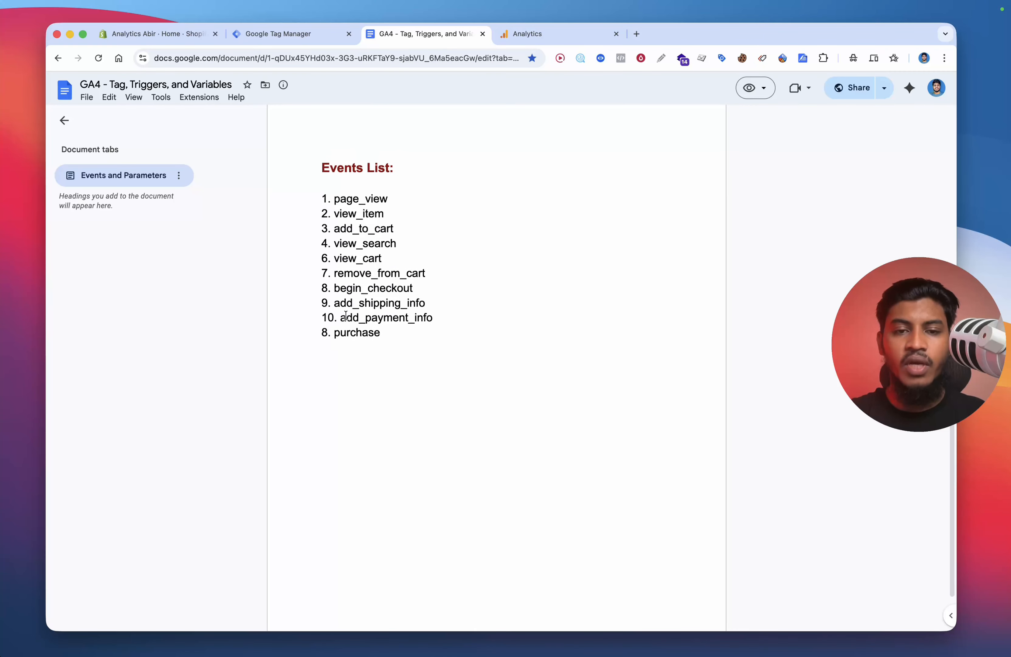
pyautogui.moveTo(318, 319); pyautogui.dragTo(434, 384)
pyautogui.doubleClick(378, 320)
pyautogui.hotkey('ctrl', 'c')
pyautogui.click(273, 34)
pyautogui.hotkey('ctrl', 'v')
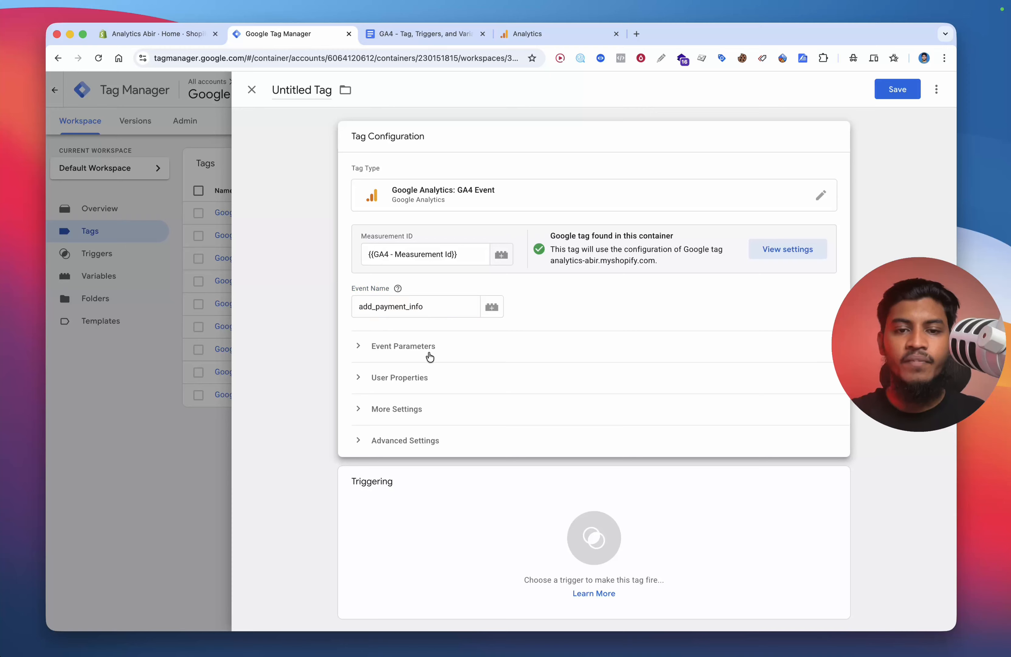
# Step: Expand the event parameters and add six empty parameter rows
pyautogui.click(429, 348)
pyautogui.click(420, 428)
pyautogui.click(421, 489)
pyautogui.click(421, 490)
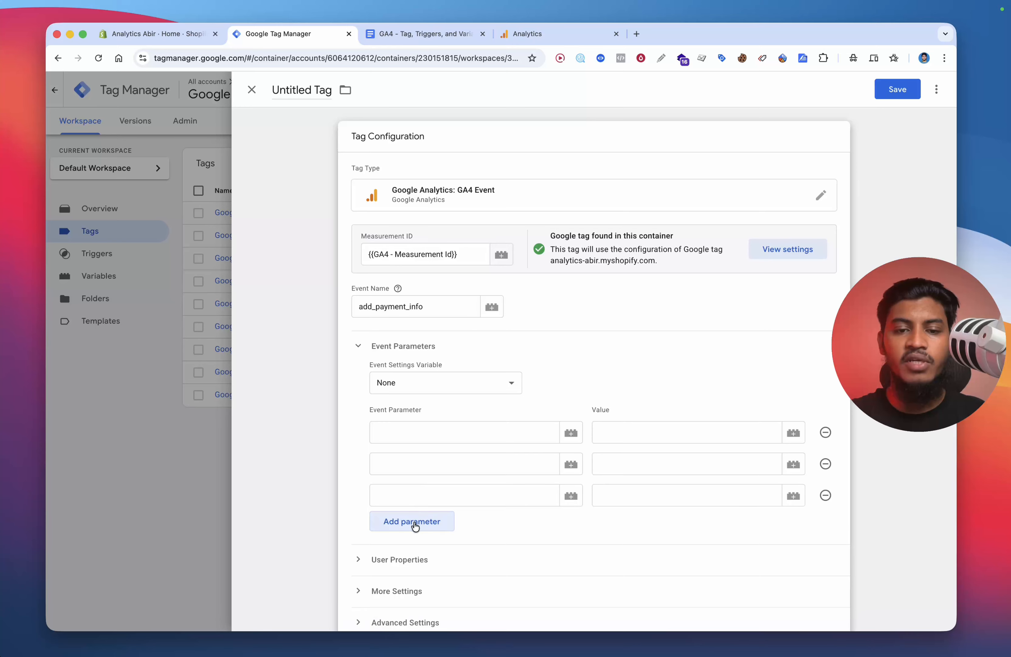
pyautogui.click(413, 521)
pyautogui.click(413, 550)
# Step: Copy page_location, page_referrer and page_title from the document's parameter list into the first three parameter names
pyautogui.scroll(-2, 470, 492)
pyautogui.click(424, 34)
pyautogui.scroll(-10, 434, 241)
pyautogui.doubleClick(410, 220)
pyautogui.click(277, 34)
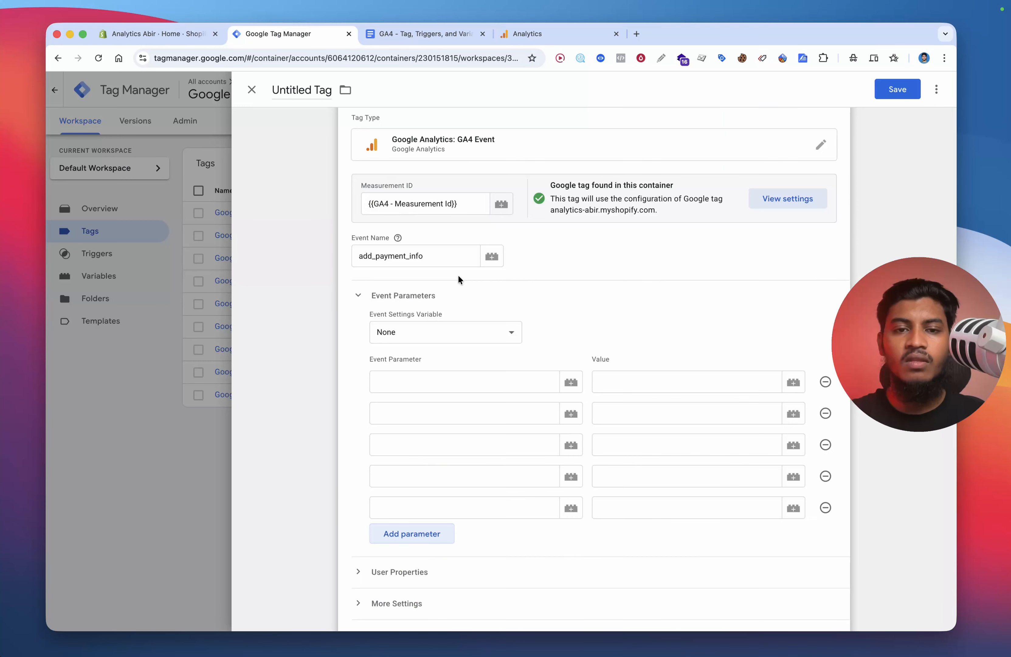
pyautogui.click(424, 35)
pyautogui.doubleClick(381, 237)
pyautogui.press('cmd+c')
pyautogui.click(277, 34)
pyautogui.click(427, 412)
pyautogui.press('cmd+v')
pyautogui.click(404, 34)
pyautogui.doubleClick(373, 252)
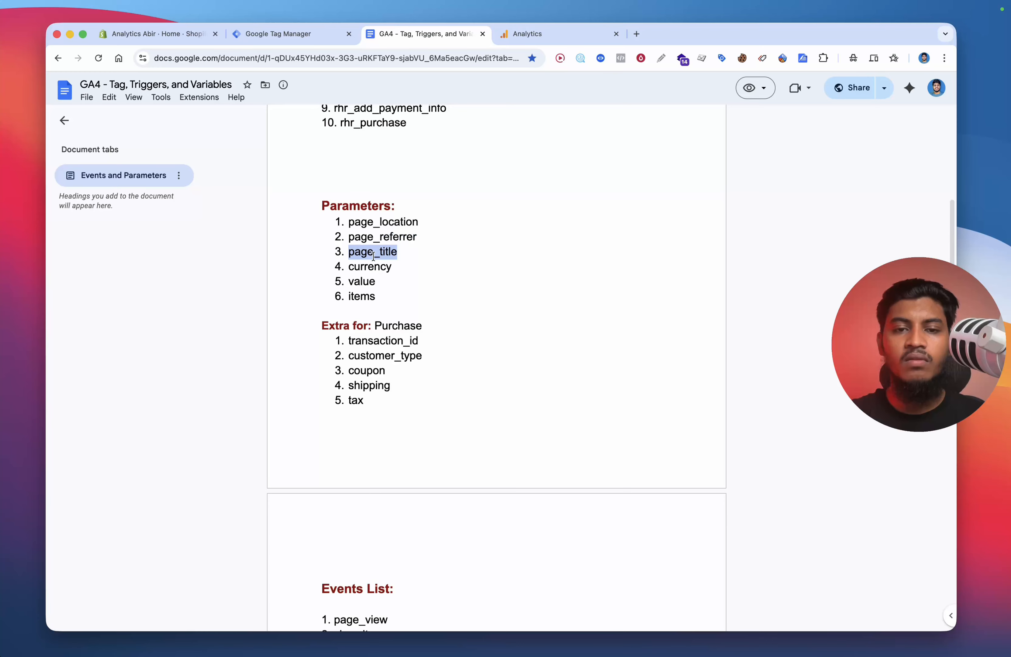
pyautogui.press('super+c')
pyautogui.click(290, 34)
pyautogui.click(427, 442)
pyautogui.press('super+v')
# Step: Enter currency, value and items as the remaining three parameter names
pyautogui.click(410, 34)
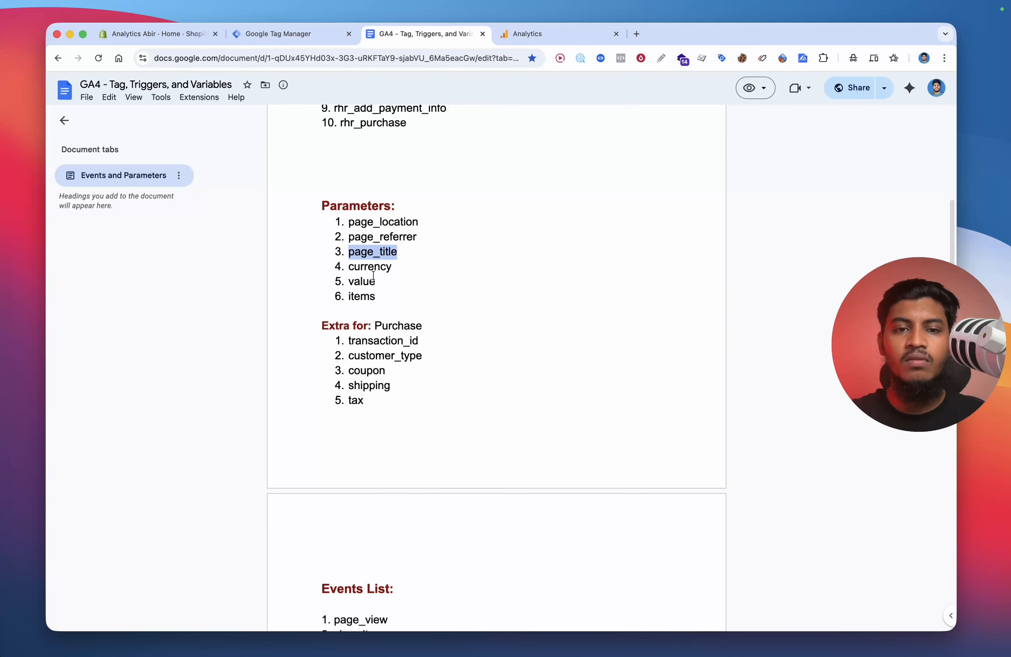
pyautogui.click(316, 33)
pyautogui.click(418, 325)
pyautogui.press('super+v')
pyautogui.click(419, 353)
pyautogui.click(419, 357)
pyautogui.write('value')
pyautogui.click(420, 381)
pyautogui.write('items')
pyautogui.click(420, 412)
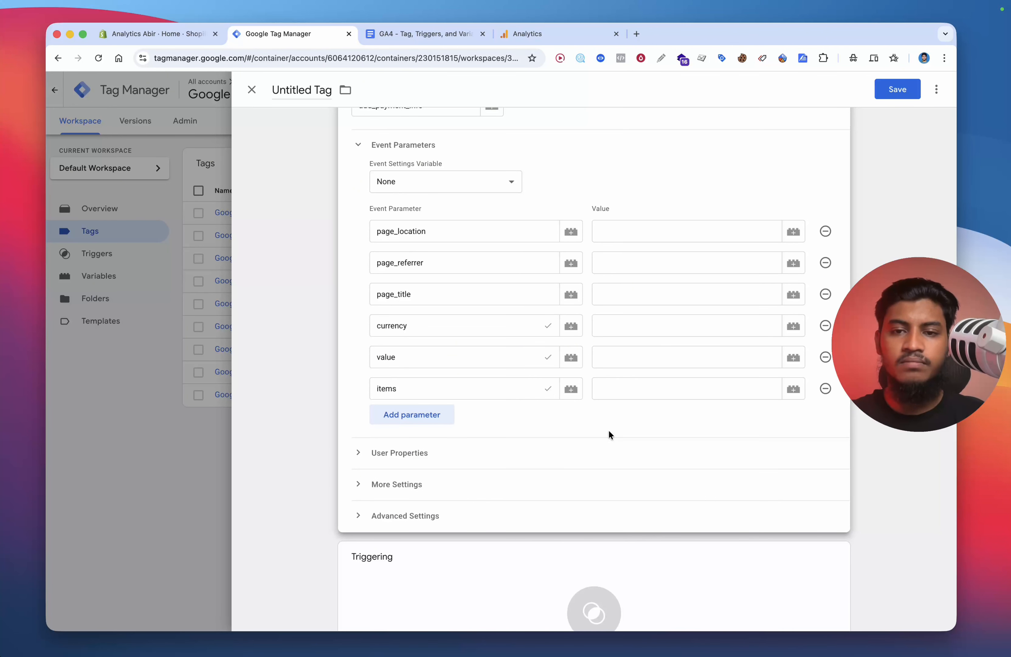
# Step: Set the first three parameter values to {{dlv - page_location}}, {{dlv - page_referrer}} and {{dlv - page_title}}
pyautogui.scroll(1, 567, 328)
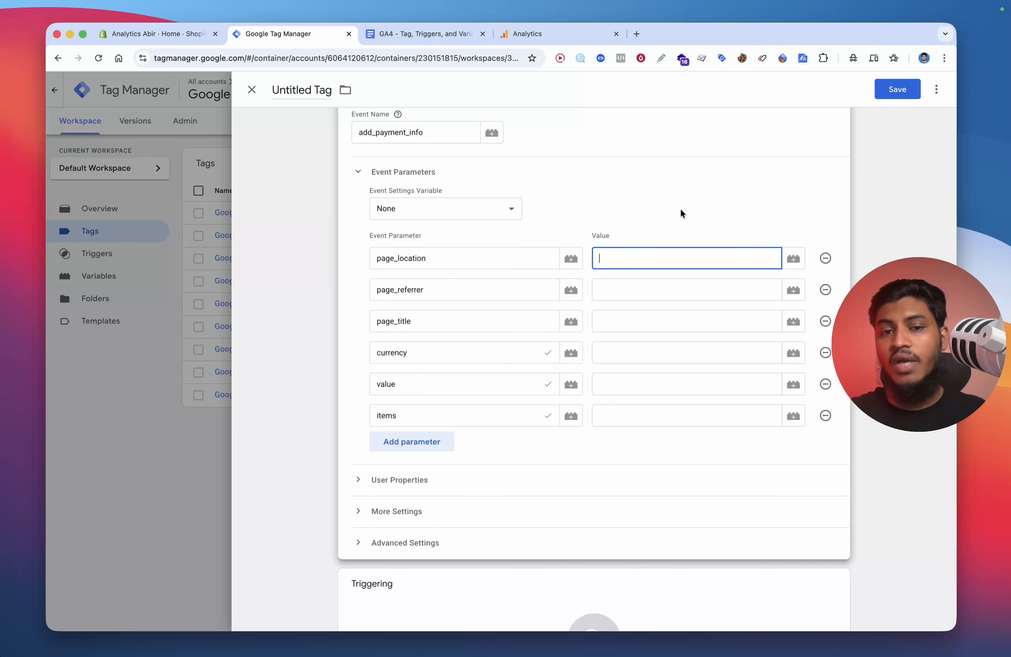
pyautogui.write('{{dlv')
pyautogui.click(661, 285)
pyautogui.click(662, 291)
pyautogui.write('{{dlv')
pyautogui.click(659, 314)
pyautogui.click(655, 321)
pyautogui.write('{{ti')
pyautogui.click(659, 364)
pyautogui.click(644, 353)
# Step: Set the currency, value and items parameter values to {{DLV - Currency}}, {{dlv - Value}} and {{DLV - items}}
pyautogui.write('{{cur')
pyautogui.click(648, 378)
pyautogui.click(633, 382)
pyautogui.write('{{val')
pyautogui.click(639, 472)
pyautogui.click(627, 415)
pyautogui.write('{{i')
pyautogui.click(622, 439)
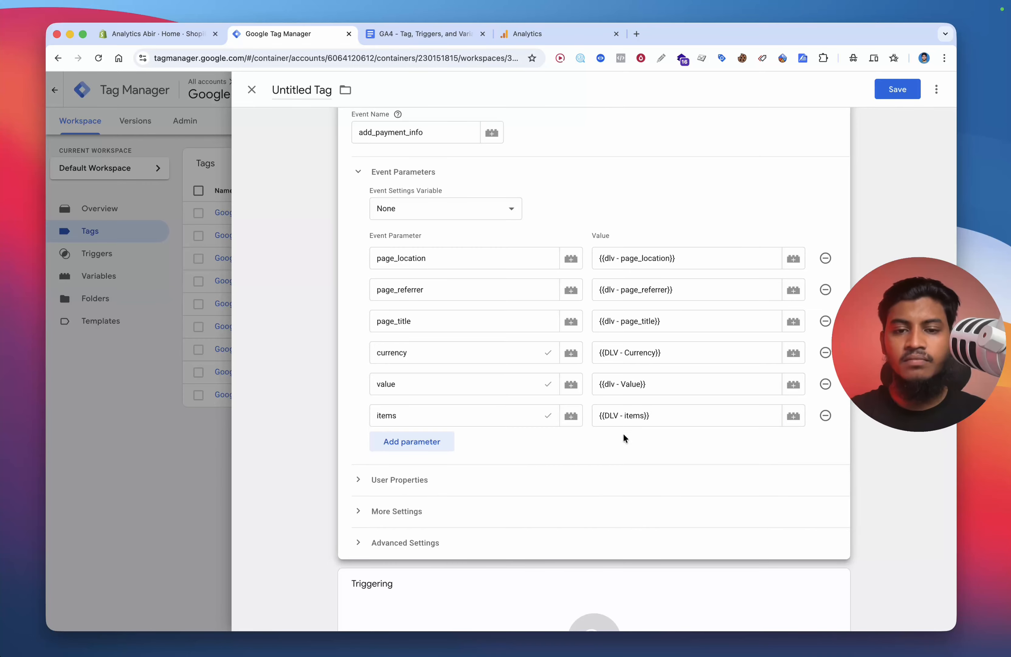
# Step: Set the tag's firing trigger to Custom Event - AddPaymentInfo
pyautogui.scroll(-3, 624, 434)
pyautogui.click(485, 529)
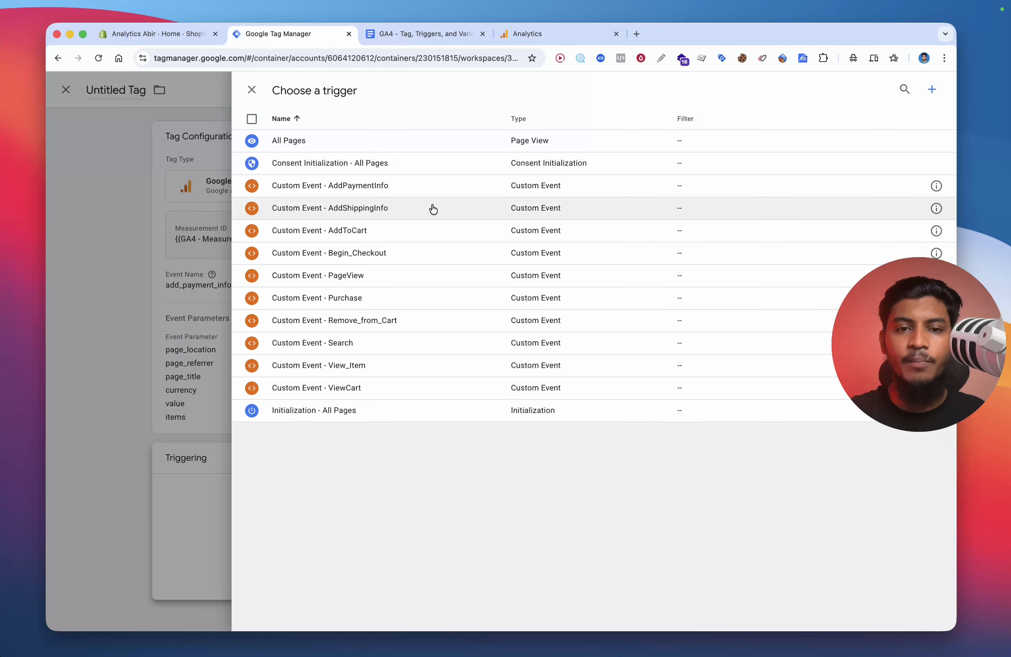
pyautogui.click(386, 197)
pyautogui.click(400, 34)
pyautogui.scroll(2, 445, 152)
pyautogui.hotkey('ctrl', 'shift', 'Tab')
# Step: Save the tag under the name Google Analytics GA4 Event - AddPaymentInfo
pyautogui.click(899, 91)
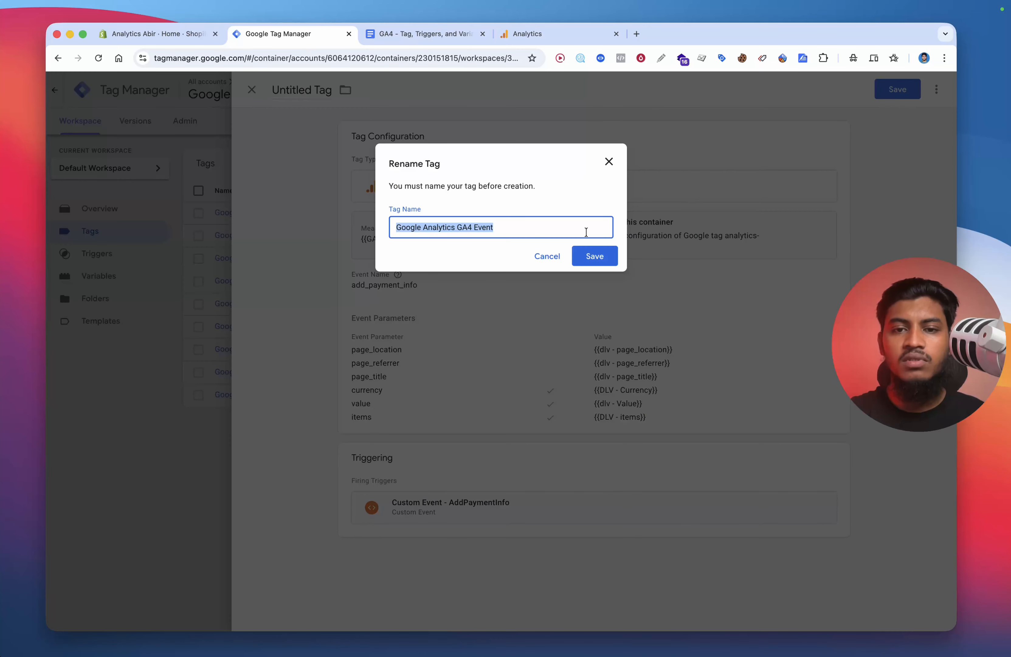
pyautogui.click(535, 230)
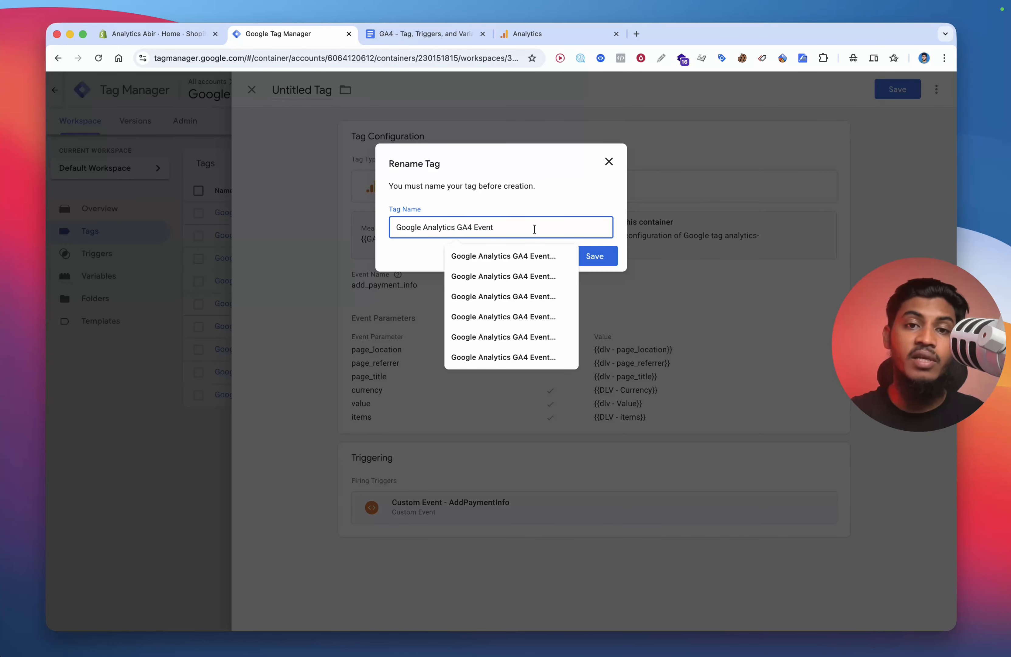
pyautogui.write('- AddPaymentInfo')
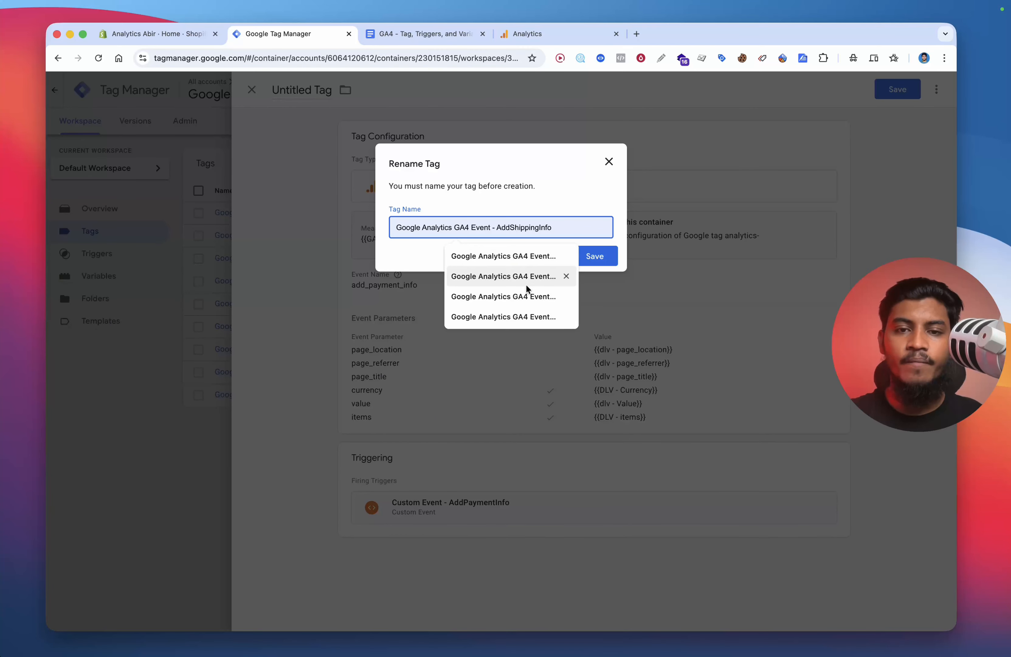
pyautogui.click(528, 315)
pyautogui.press('Return')
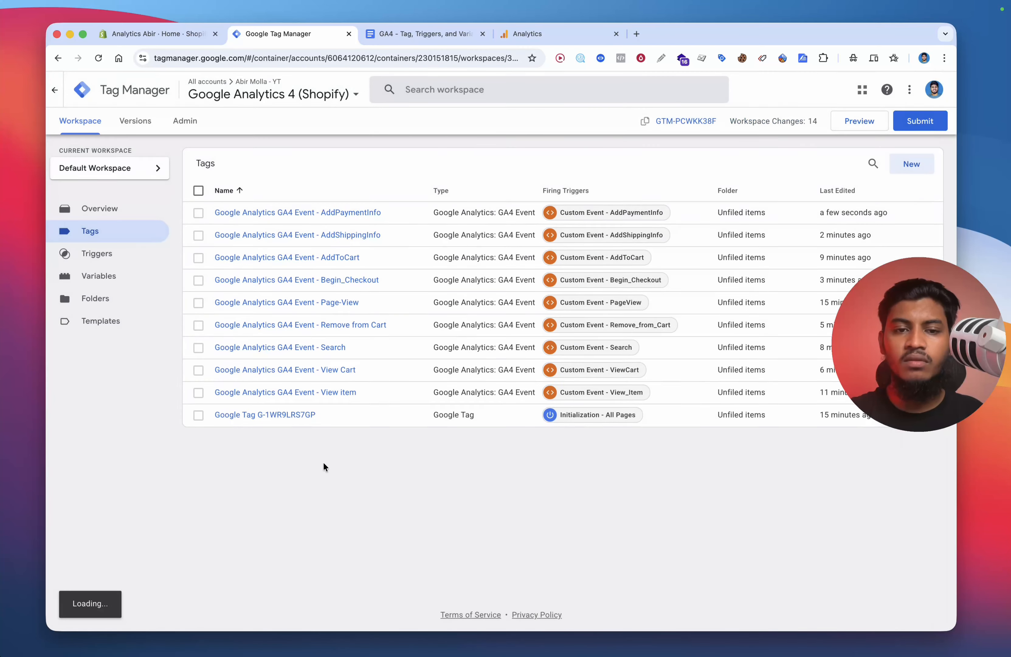
# Step: Start another new tag of type Google Analytics: GA4 Event
pyautogui.click(912, 168)
pyautogui.click(768, 162)
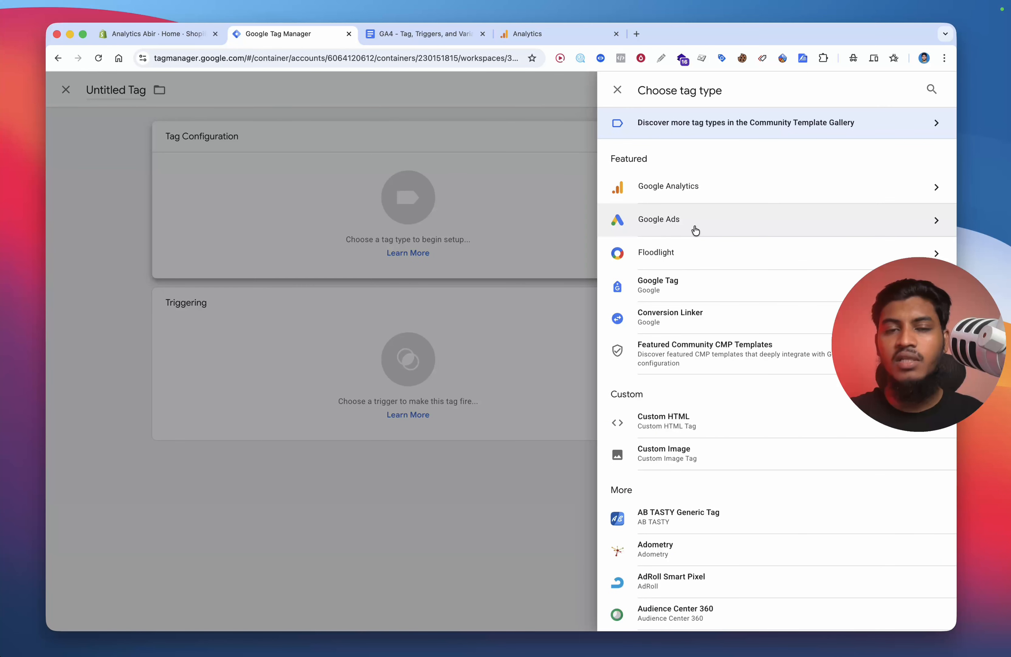
pyautogui.click(693, 193)
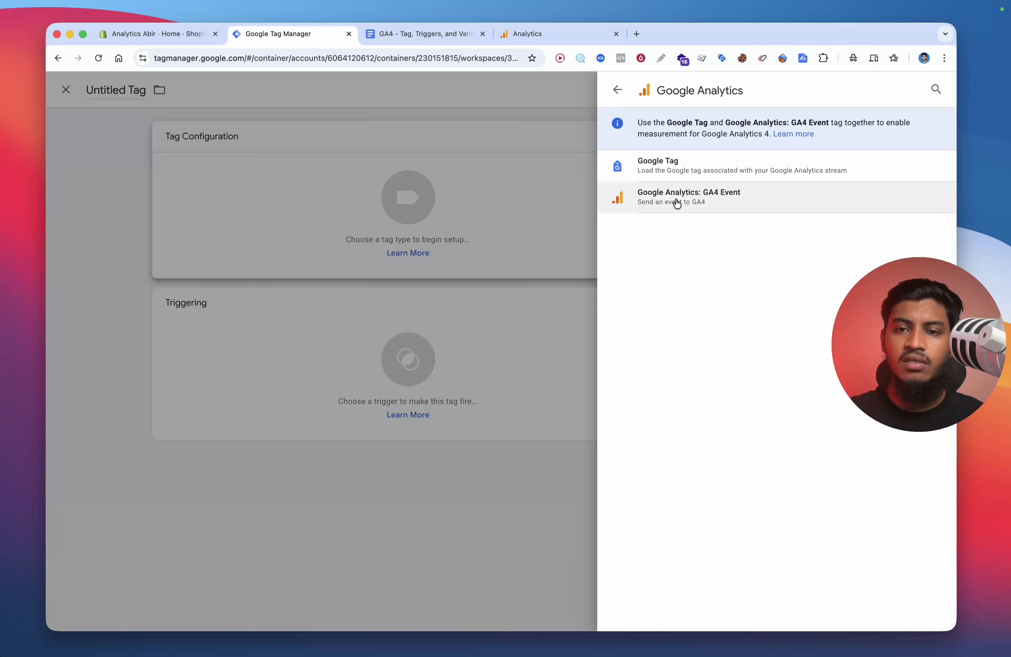
pyautogui.click(684, 197)
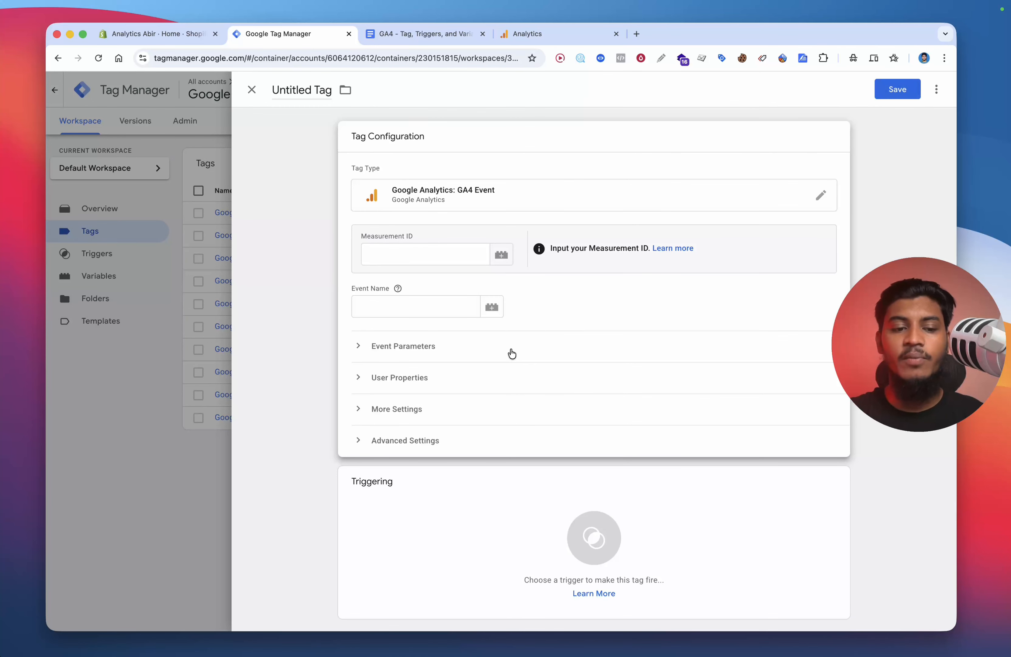
# Step: Set the Measurement ID to {{GA4 - Measurement Id}} and the event name to purchase
pyautogui.press('super+v')
pyautogui.click(424, 308)
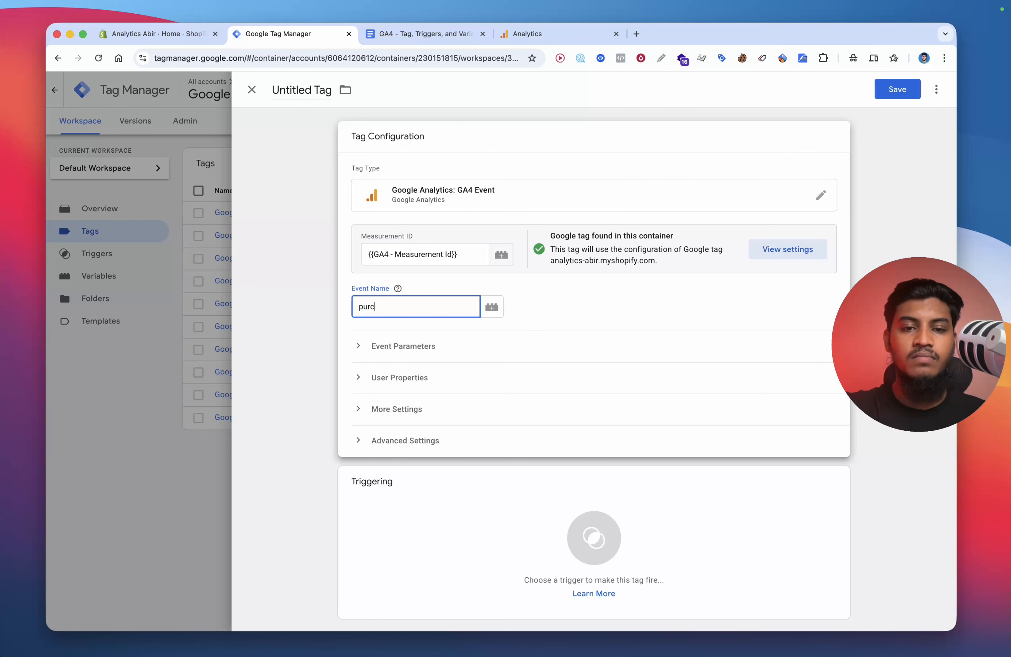
pyautogui.write('purchase')
pyautogui.click(468, 341)
# Step: Expand the event parameters and add seven empty parameter rows
pyautogui.scroll(-3, 458, 345)
pyautogui.click(421, 340)
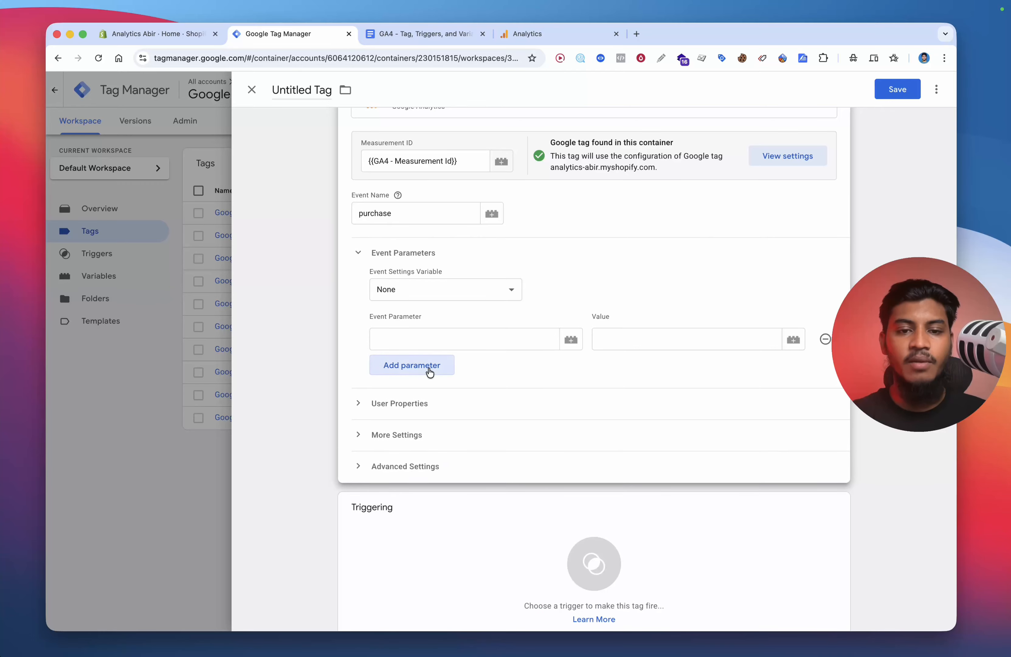
pyautogui.click(427, 370)
pyautogui.click(430, 401)
pyautogui.click(425, 431)
pyautogui.click(421, 461)
pyautogui.click(421, 492)
pyautogui.click(420, 514)
pyautogui.scroll(-1, 383, 341)
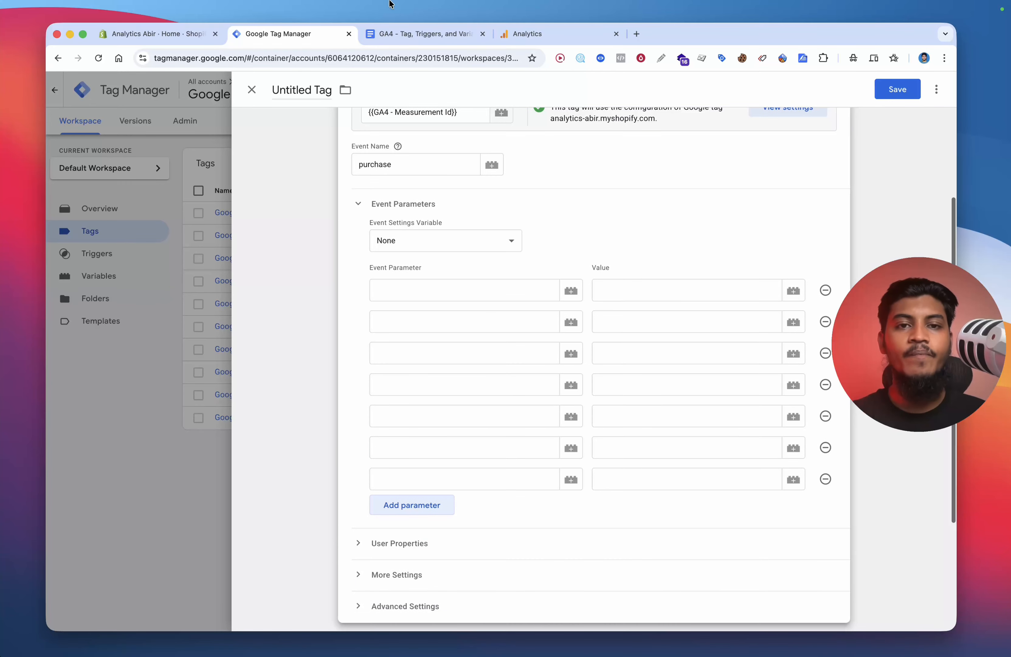
# Step: Copy page_location, page_referrer and page_title from the document into the first three parameter names
pyautogui.click(402, 34)
pyautogui.scroll(-5, 430, 181)
pyautogui.doubleClick(375, 217)
pyautogui.press('cmd+c')
pyautogui.click(277, 33)
pyautogui.click(430, 290)
pyautogui.press('cmd+v')
pyautogui.click(422, 33)
pyautogui.doubleClick(382, 230)
pyautogui.press('cmd+c')
pyautogui.click(277, 34)
pyautogui.click(426, 322)
pyautogui.press('cmd+v')
pyautogui.click(422, 34)
pyautogui.doubleClick(384, 250)
pyautogui.press('cmd+c')
pyautogui.click(277, 33)
pyautogui.click(418, 353)
pyautogui.press('cmd+v')
# Step: Enter items, value and currency as the fourth to sixth parameter names
pyautogui.click(414, 386)
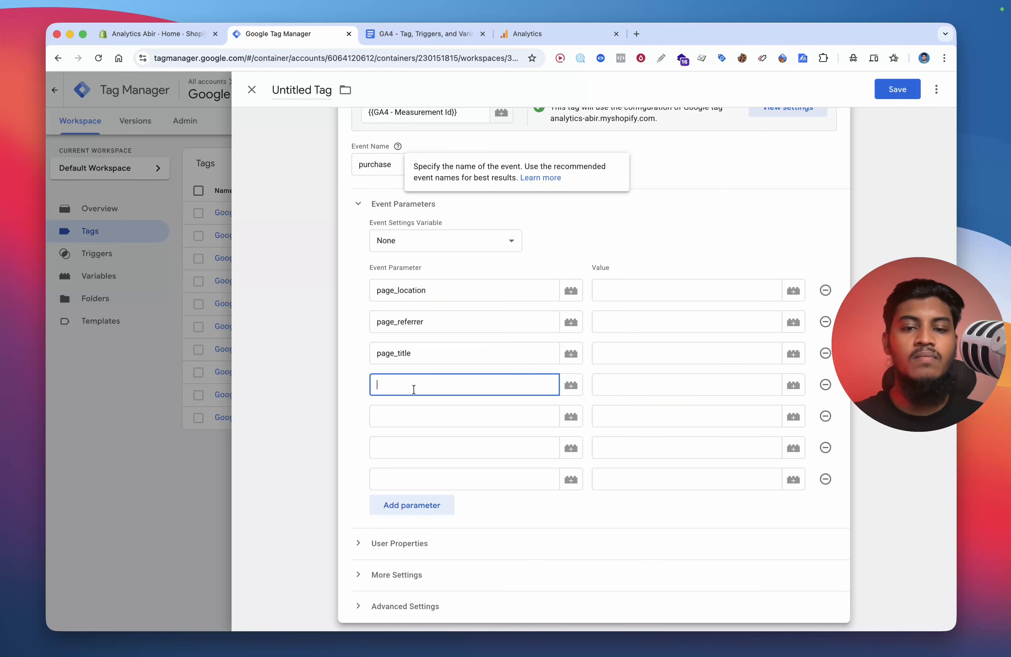
pyautogui.write('ite')
pyautogui.click(415, 407)
pyautogui.click(416, 416)
pyautogui.write('val')
pyautogui.click(416, 444)
pyautogui.click(415, 451)
pyautogui.write('cur')
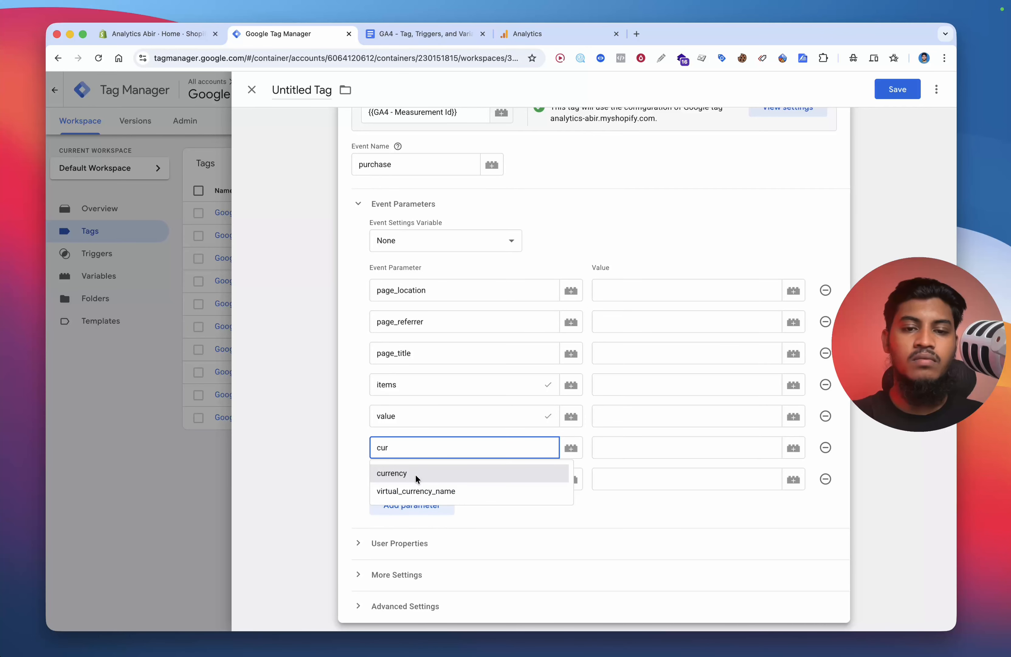
pyautogui.click(415, 474)
pyautogui.scroll(-1, 492, 274)
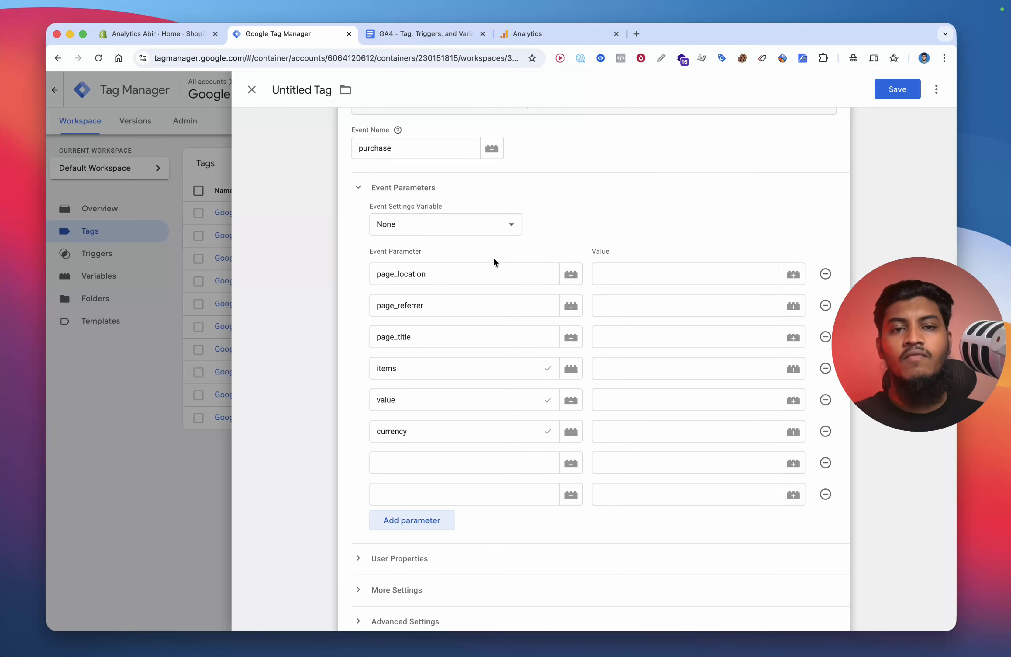
# Step: Enter transaction_id and customer_type, copied from the document, as the seventh and eighth parameter names
pyautogui.scroll(-1, 493, 256)
pyautogui.click(431, 37)
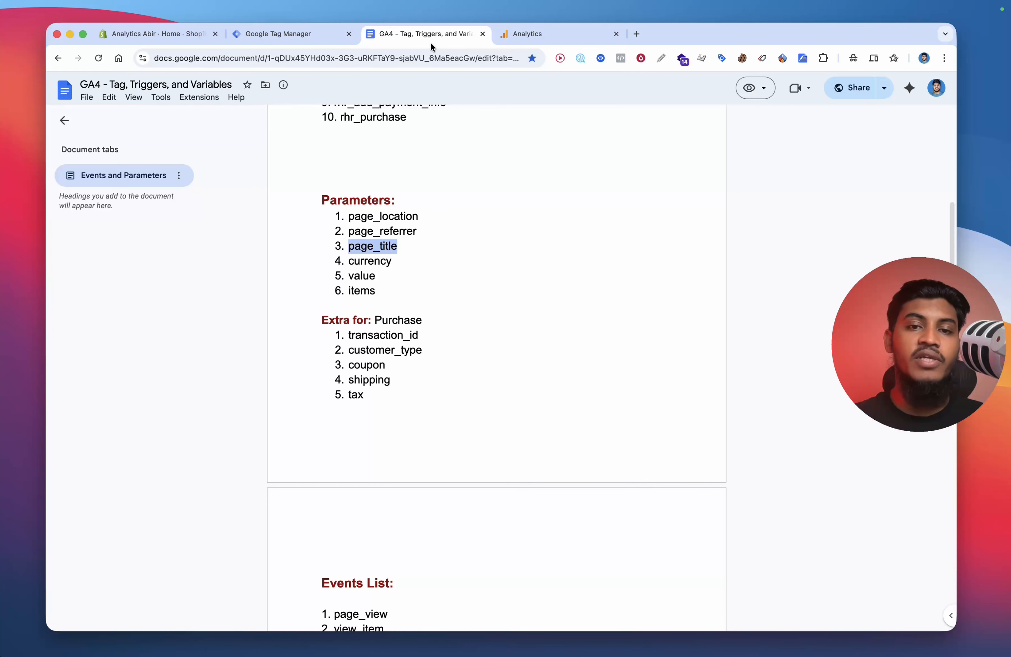
pyautogui.scroll(-1, 460, 310)
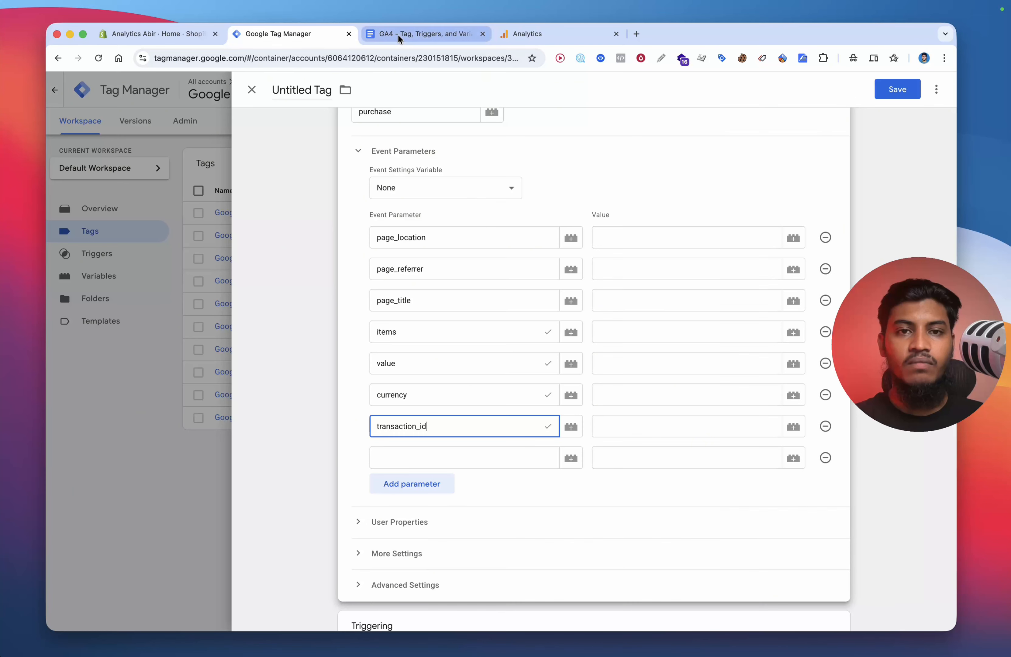
pyautogui.click(404, 34)
pyautogui.doubleClick(385, 326)
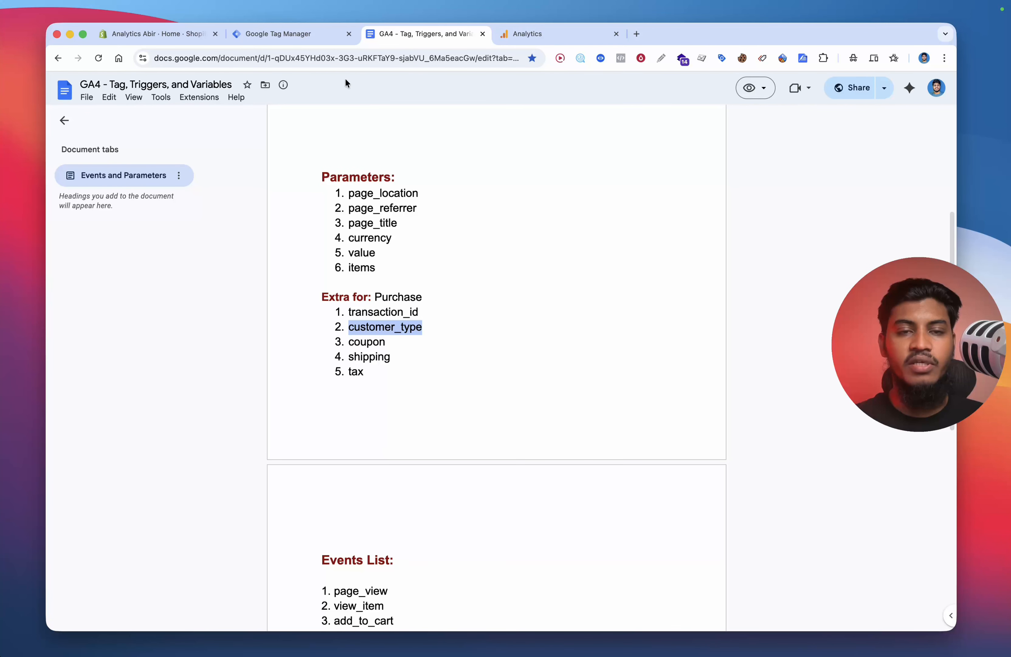
pyautogui.click(307, 34)
pyautogui.click(408, 458)
pyautogui.press('super+v')
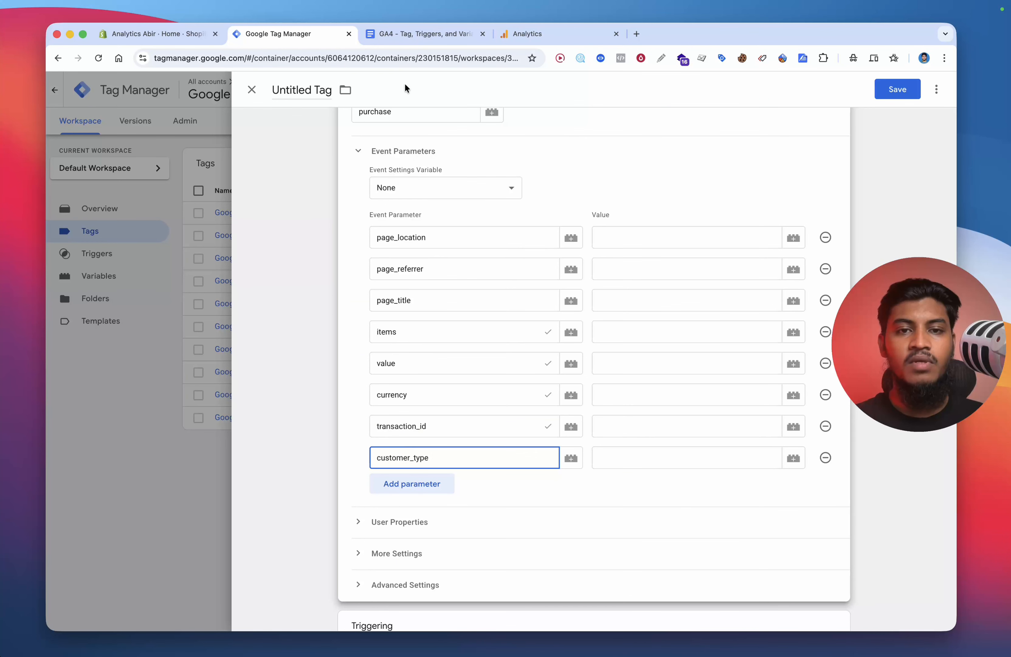
# Step: Add two parameter rows and copy coupon and shipping from the document into their names
pyautogui.click(389, 34)
pyautogui.doubleClick(375, 343)
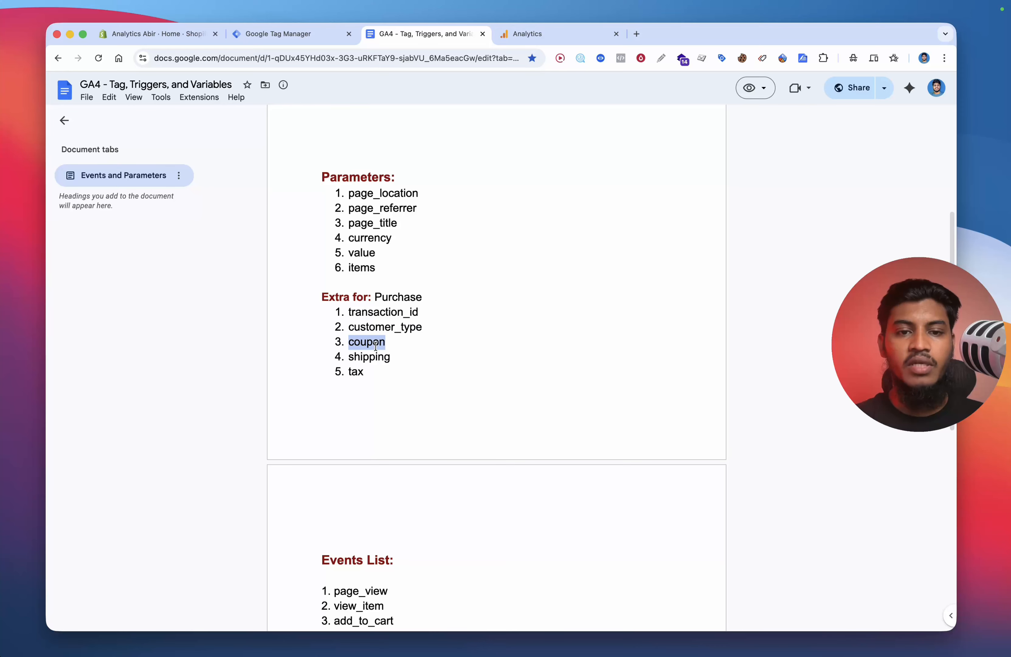
pyautogui.click(331, 36)
pyautogui.click(410, 483)
pyautogui.press('super+v')
pyautogui.click(426, 34)
pyautogui.doubleClick(368, 355)
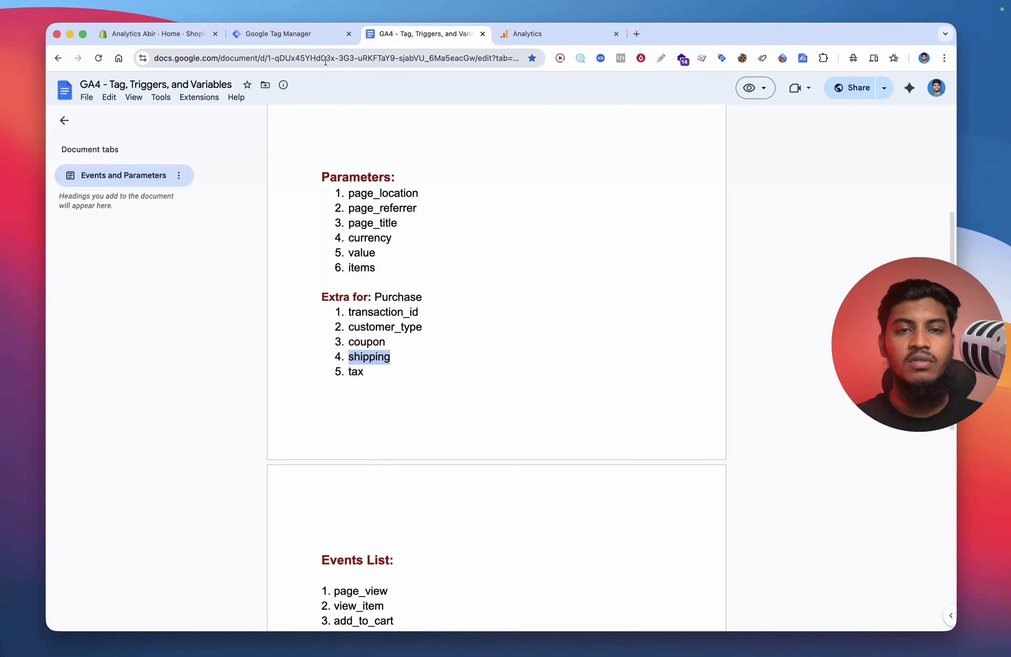
pyautogui.click(301, 37)
pyautogui.click(382, 515)
pyautogui.press('super+v')
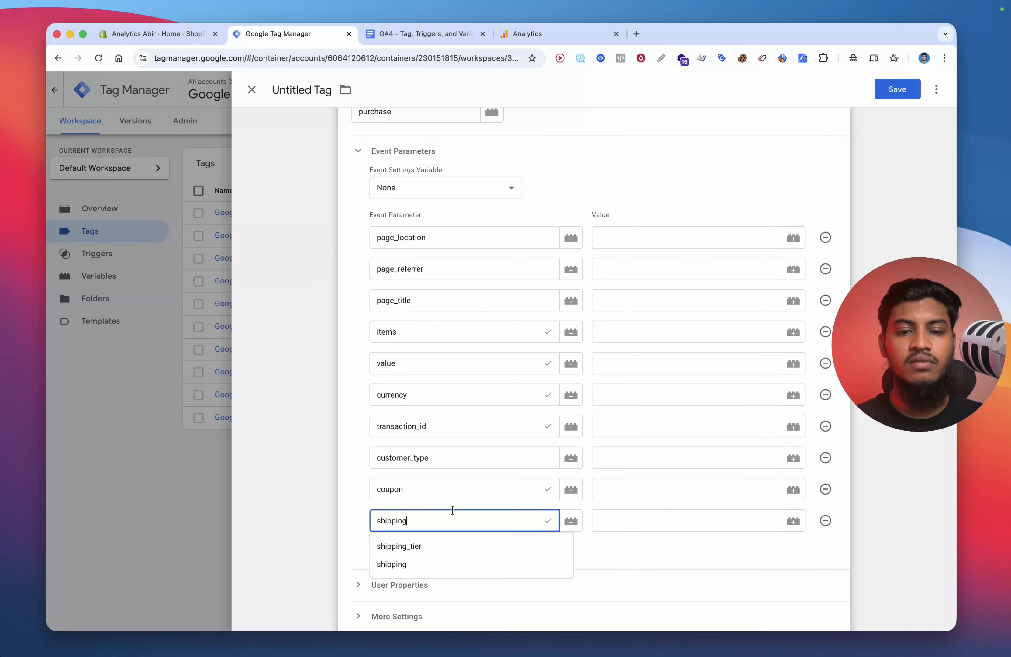
# Step: Add another parameter row and copy tax from the document into its name
pyautogui.scroll(-2, 426, 499)
pyautogui.click(409, 481)
pyautogui.click(409, 37)
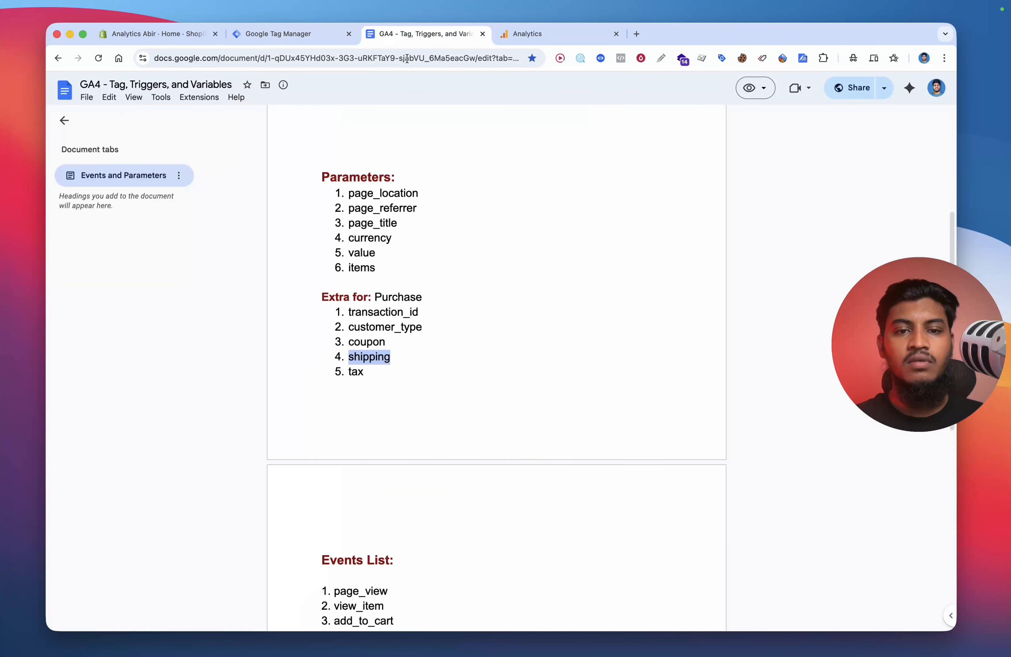
pyautogui.doubleClick(363, 373)
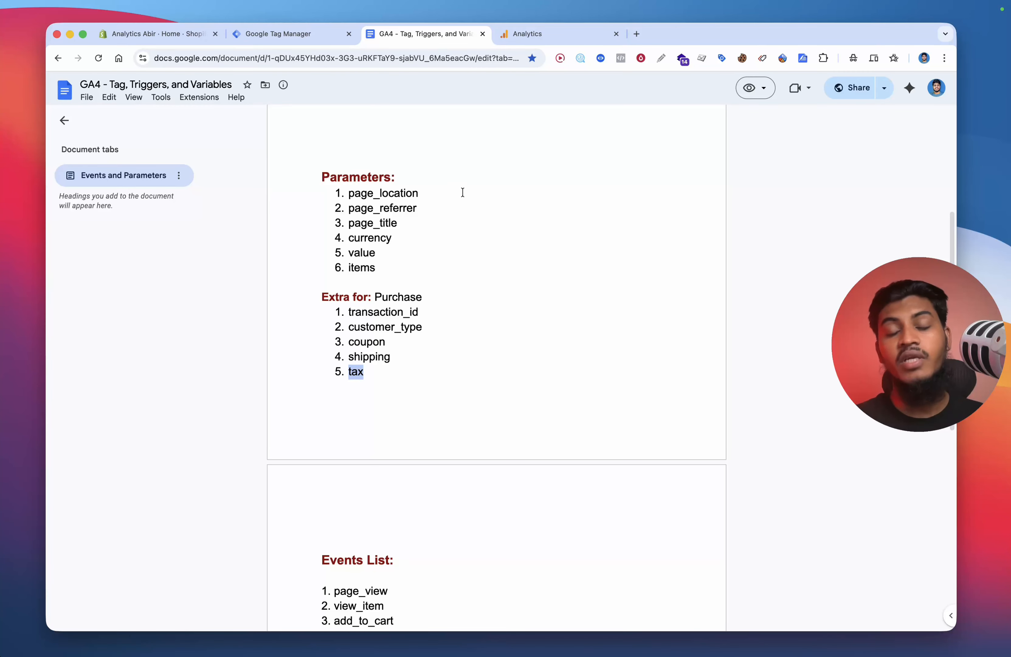
pyautogui.click(316, 42)
pyautogui.click(461, 472)
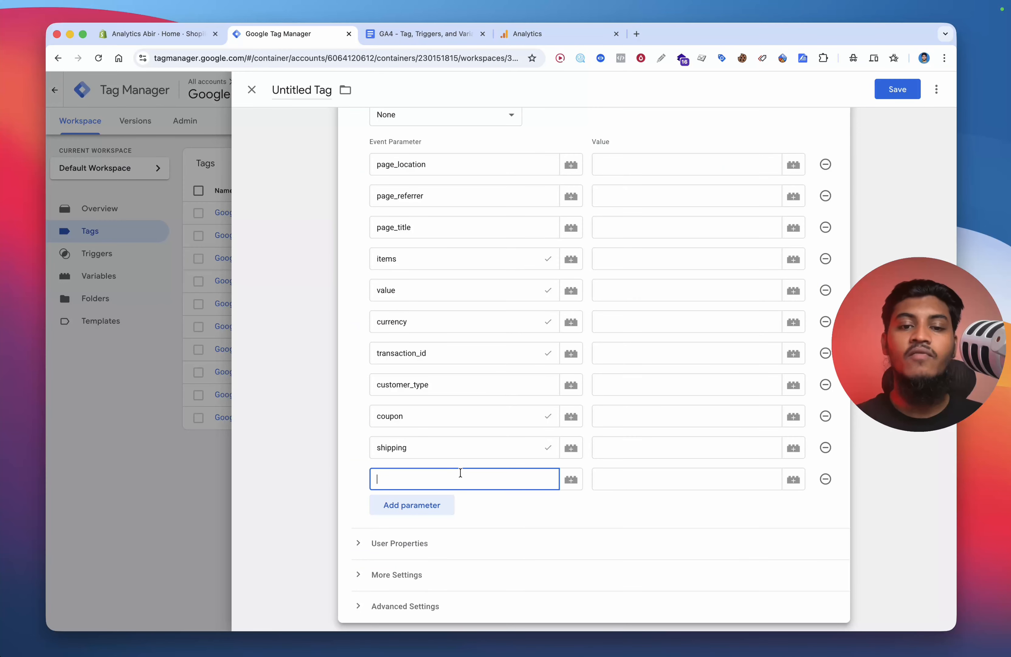
pyautogui.click(547, 500)
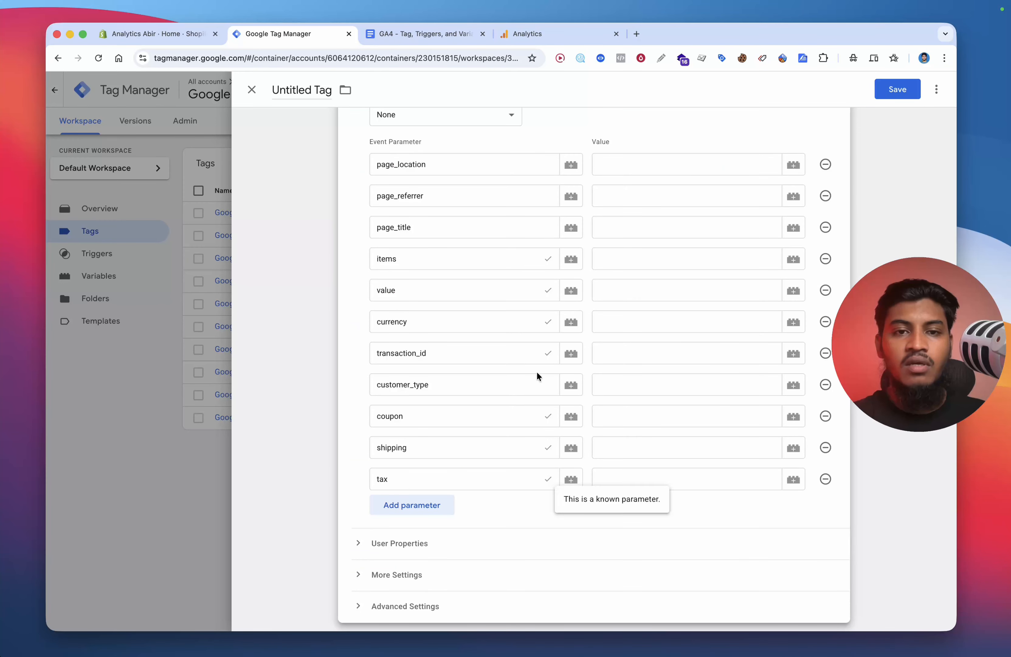
# Step: Set the page_location, page_referrer and page_title values to {{dlv - page_location}}, {{dlv - page_referrer}} and {{dlv - page_title}}
pyautogui.click(619, 160)
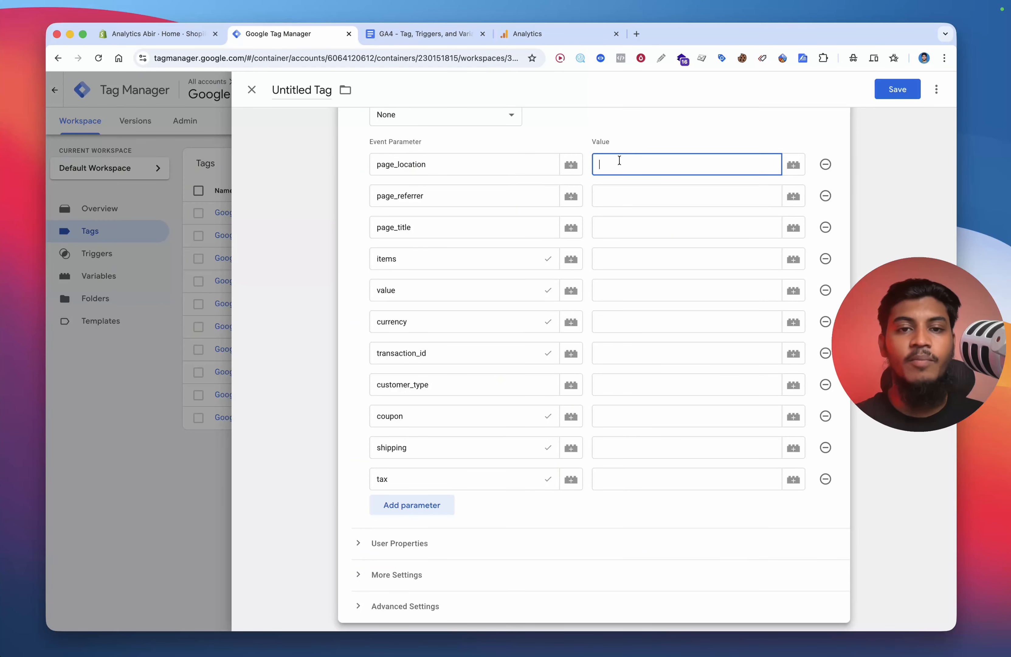
pyautogui.press('super+v')
pyautogui.click(630, 196)
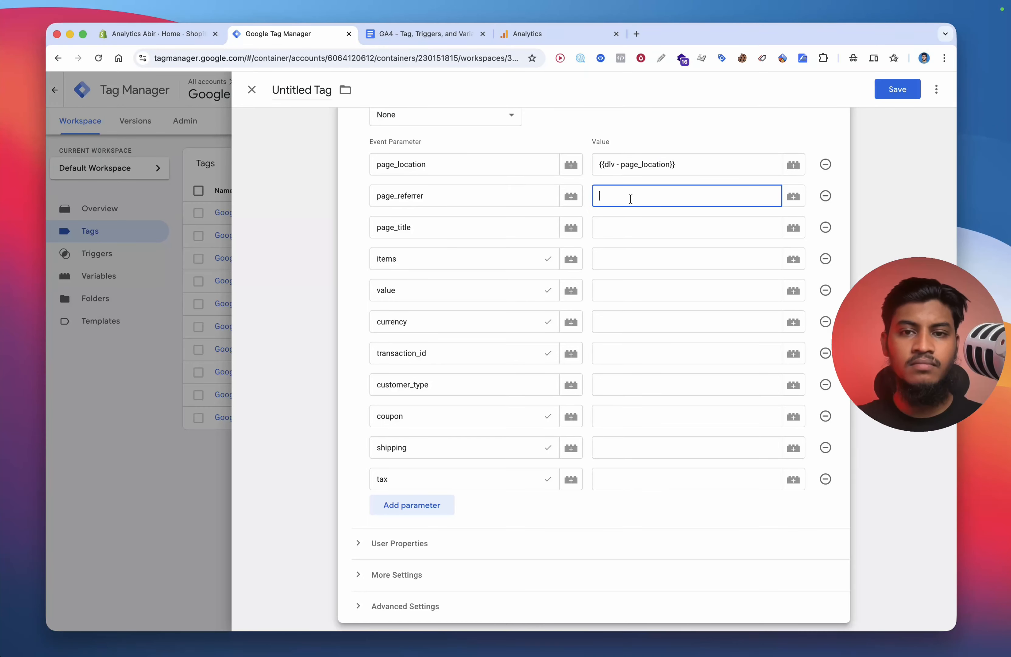
pyautogui.write('{{dlv - page')
pyautogui.click(638, 239)
pyautogui.click(639, 234)
pyautogui.write('{{tit')
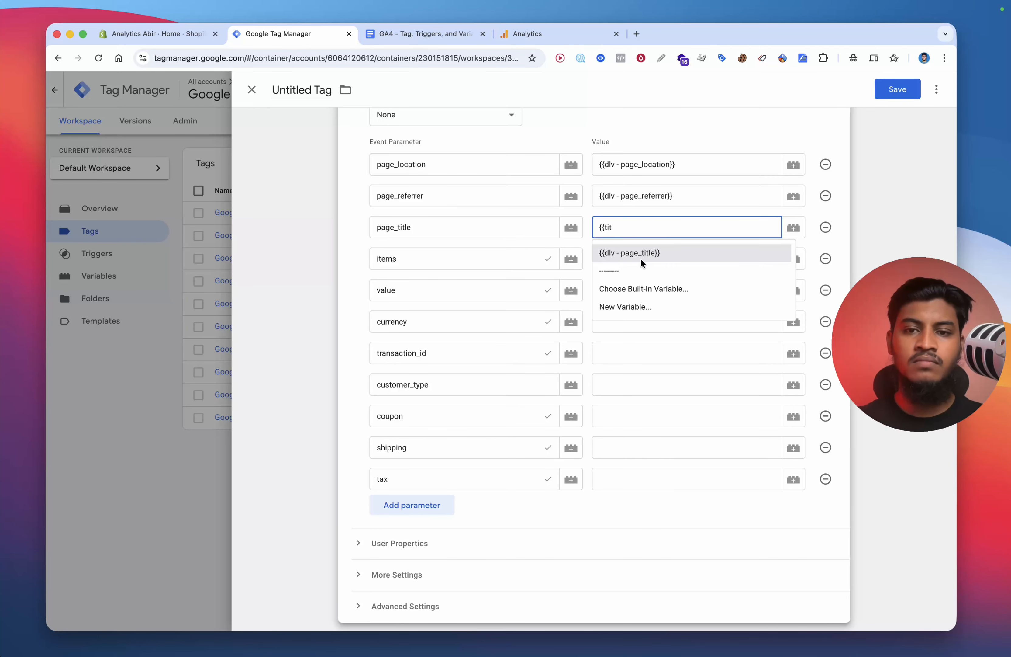
pyautogui.click(641, 256)
# Step: Set the items, value and currency values to {{DLV - items}}, {{dlv - Value}} and {{DLV - Currency}}
pyautogui.click(633, 261)
pyautogui.write('{{ite')
pyautogui.click(636, 278)
pyautogui.click(636, 291)
pyautogui.write('{{val')
pyautogui.click(639, 317)
pyautogui.click(630, 321)
pyautogui.write('{{cur')
pyautogui.click(634, 347)
pyautogui.click(634, 349)
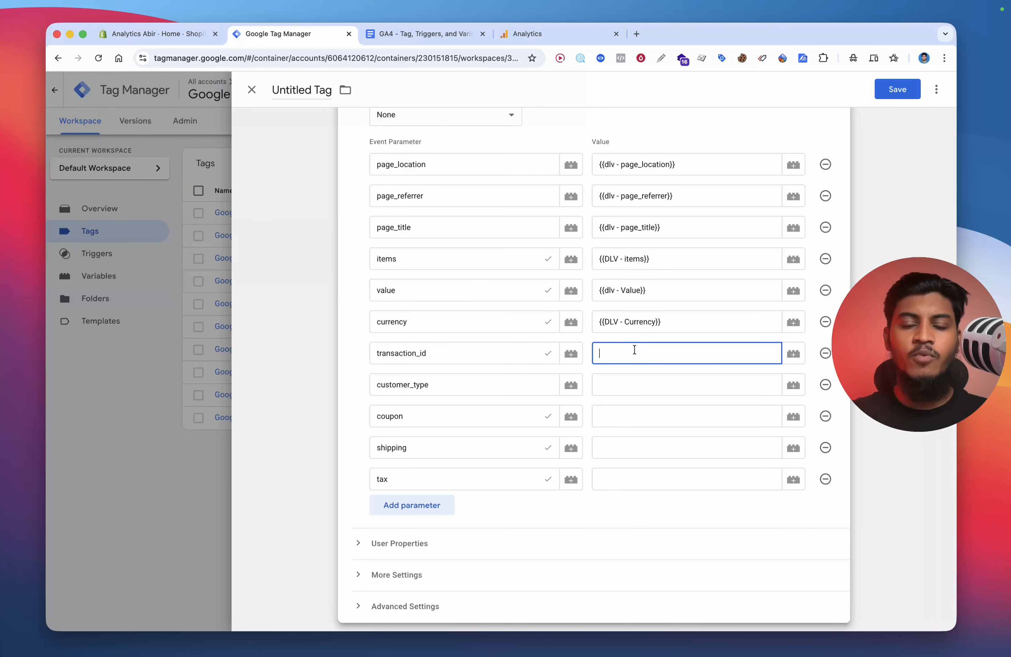
# Step: Set transaction_id to {{DLV - Purchase - Transaction_id}} and customer_type to {{DLV - Purchase - Customer_type}}
pyautogui.scroll(-2, 632, 318)
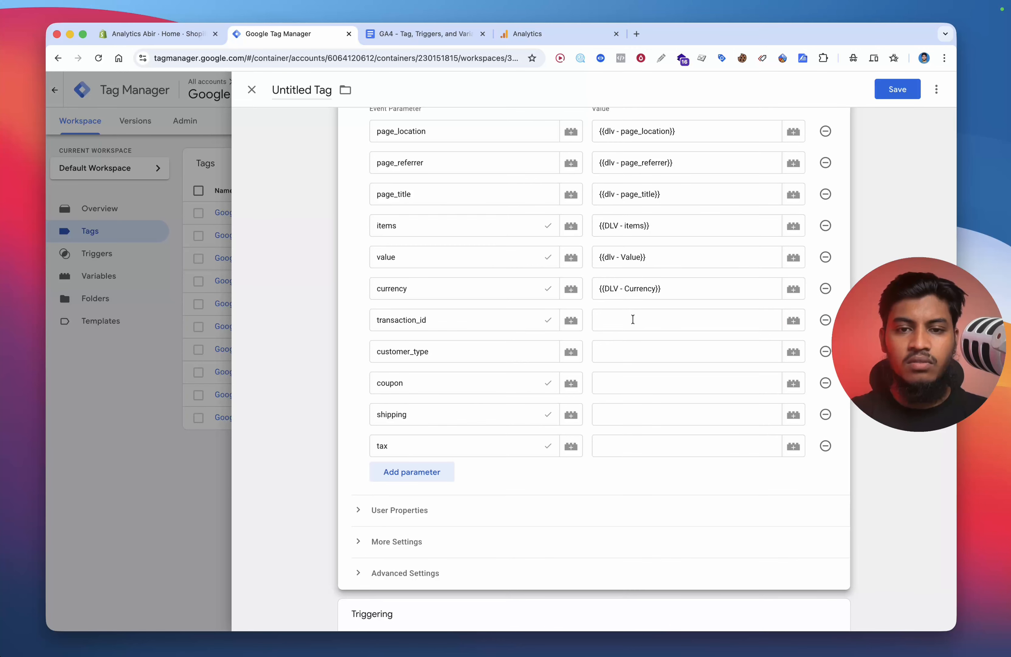
pyautogui.click(633, 326)
pyautogui.write('{{tra')
pyautogui.click(674, 343)
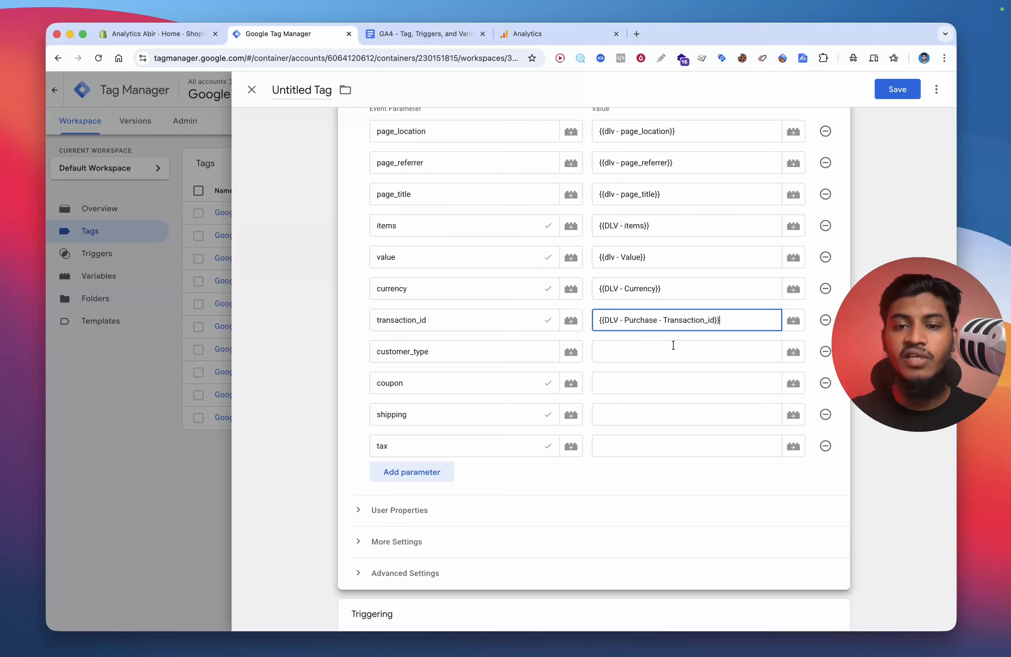
pyautogui.click(671, 351)
pyautogui.write('{{cur')
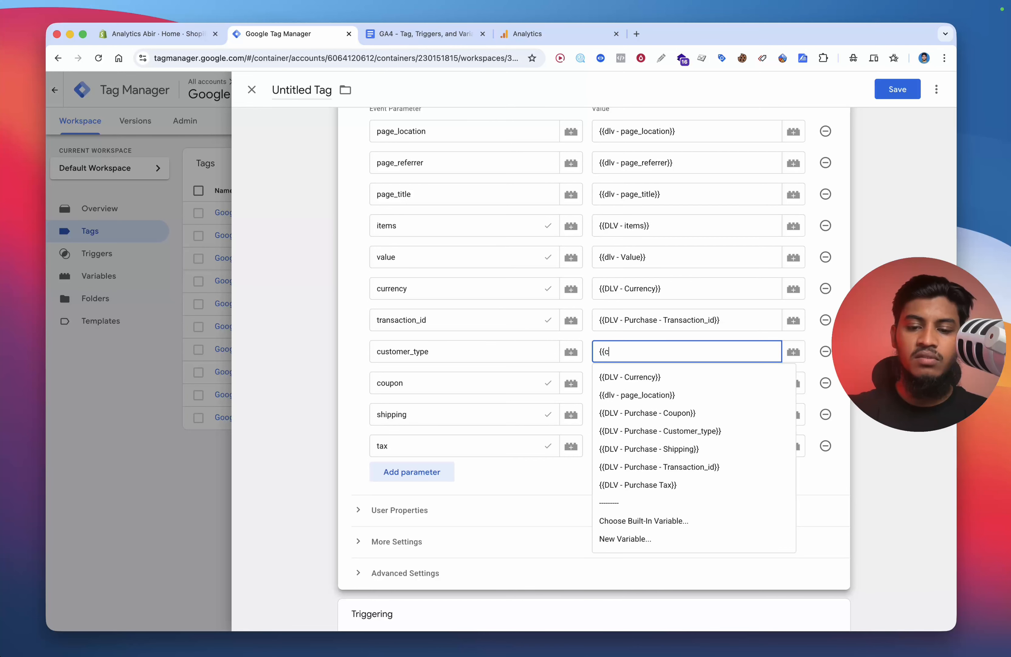
pyautogui.press('BackSpace')
pyautogui.write('s')
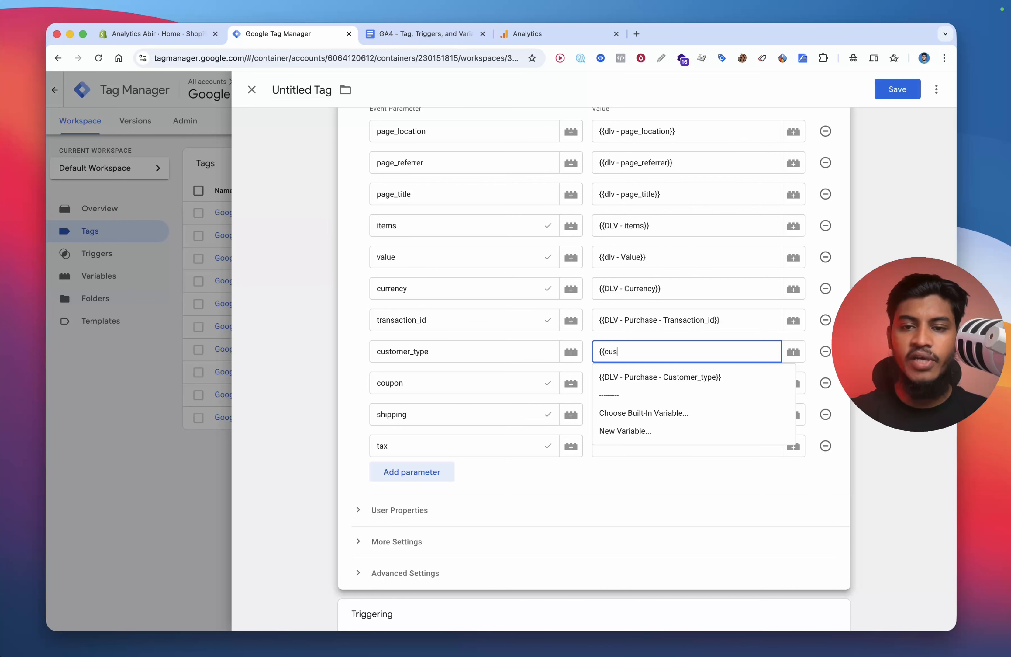
pyautogui.click(678, 372)
# Step: Set coupon, shipping and tax values to {{DLV - Purchase - Coupon}}, {{DLV - Purchase - Shipping}} and {{DLV - Purchase Tax}}
pyautogui.click(652, 379)
pyautogui.write('{')
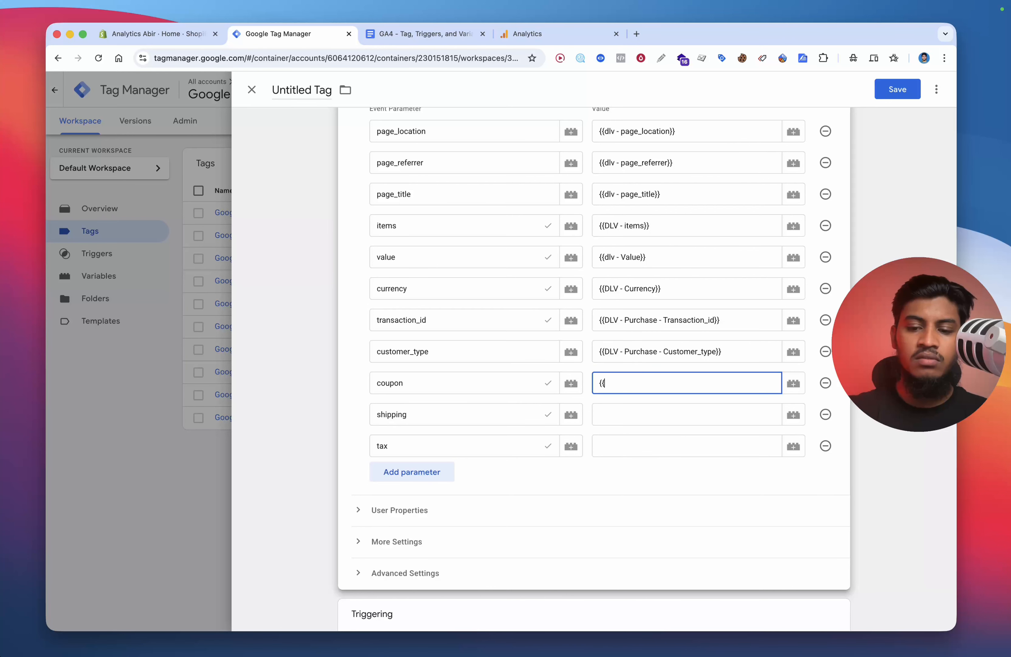
pyautogui.write('{cou')
pyautogui.click(656, 406)
pyautogui.click(649, 413)
pyautogui.write('{{sh')
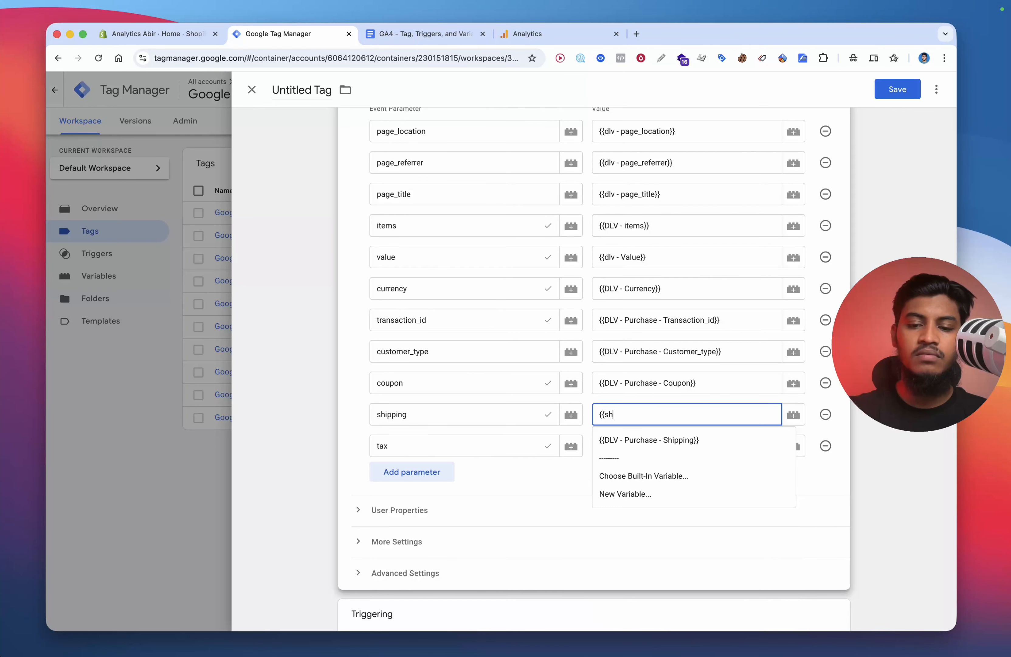
pyautogui.click(646, 440)
pyautogui.click(647, 442)
pyautogui.write('{{ta')
pyautogui.click(640, 476)
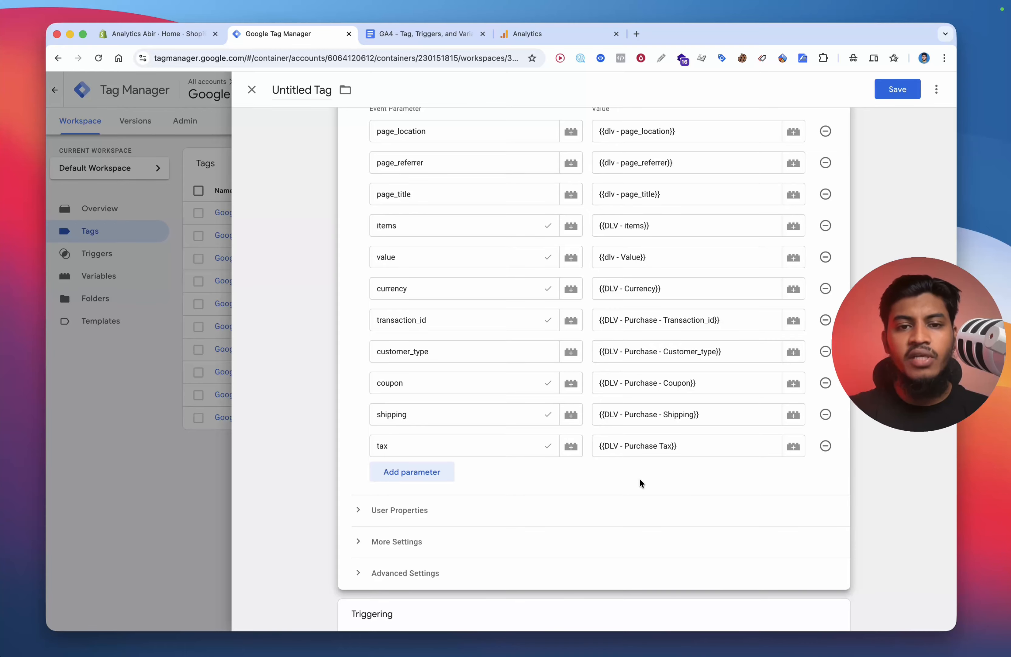
# Step: Assign the Custom Event - Purchase trigger to the tag
pyautogui.scroll(6, 609, 335)
pyautogui.scroll(-10, 609, 339)
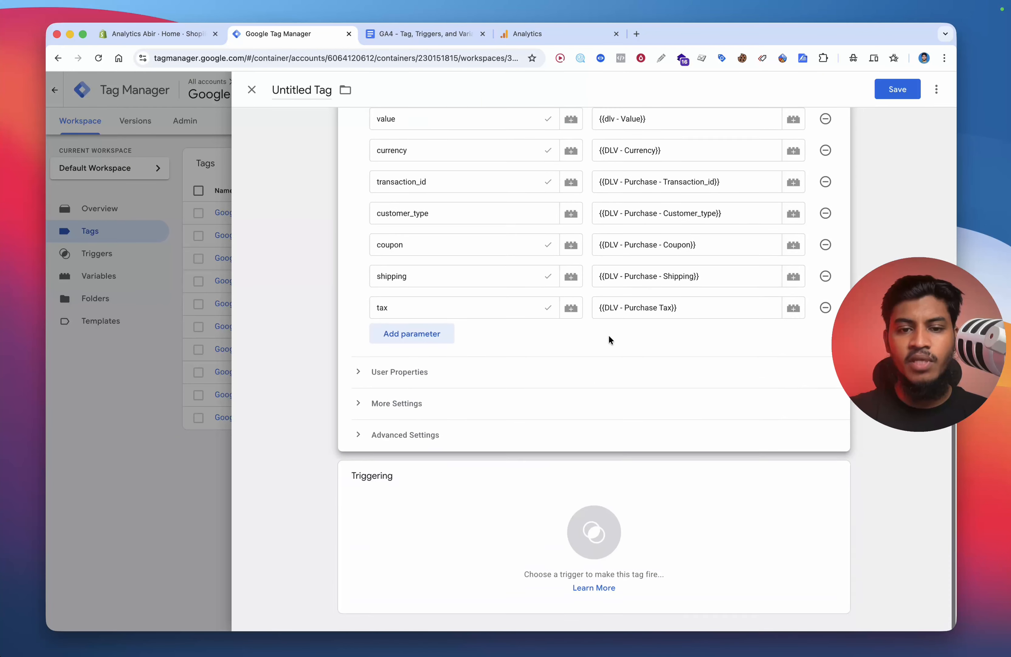
pyautogui.click(456, 580)
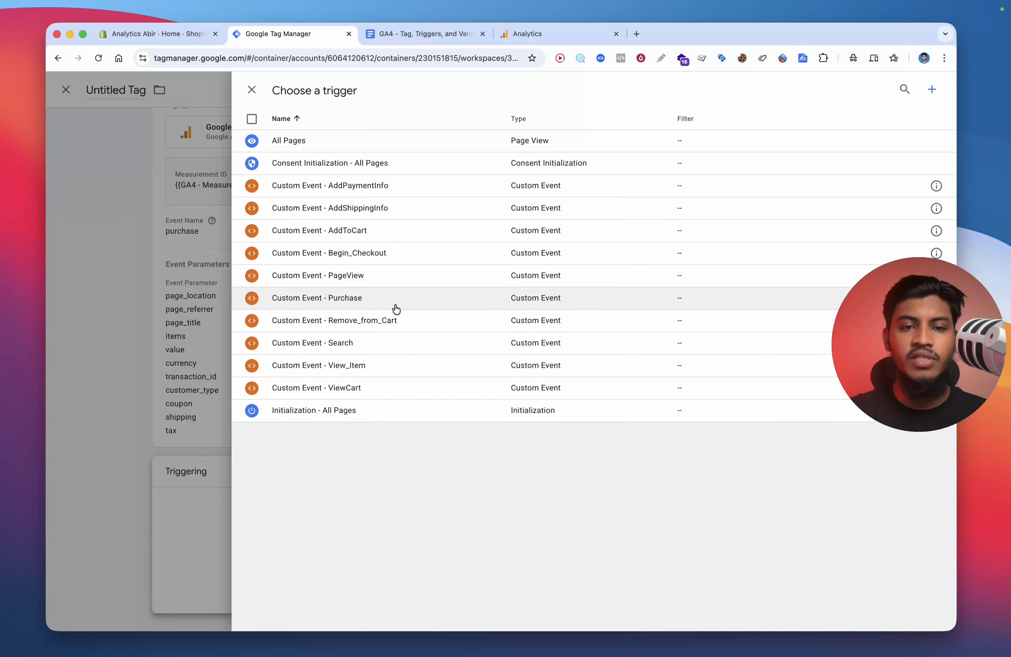
pyautogui.click(396, 308)
# Step: Save the tag named Google Analytics GA4 Event - Purchase
pyautogui.click(893, 91)
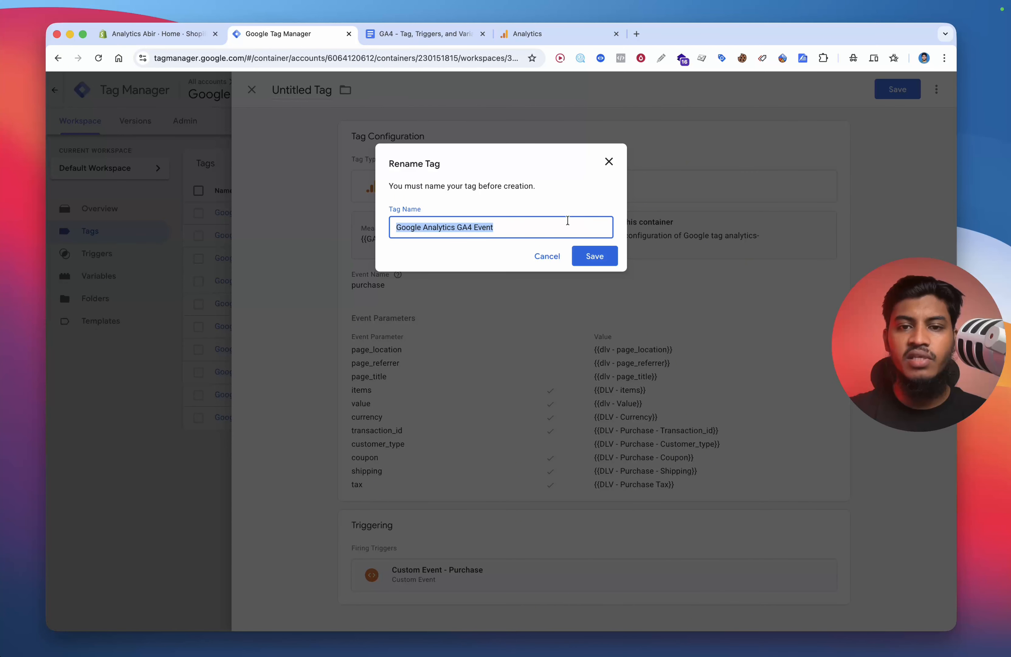
pyautogui.click(551, 228)
pyautogui.write('- ')
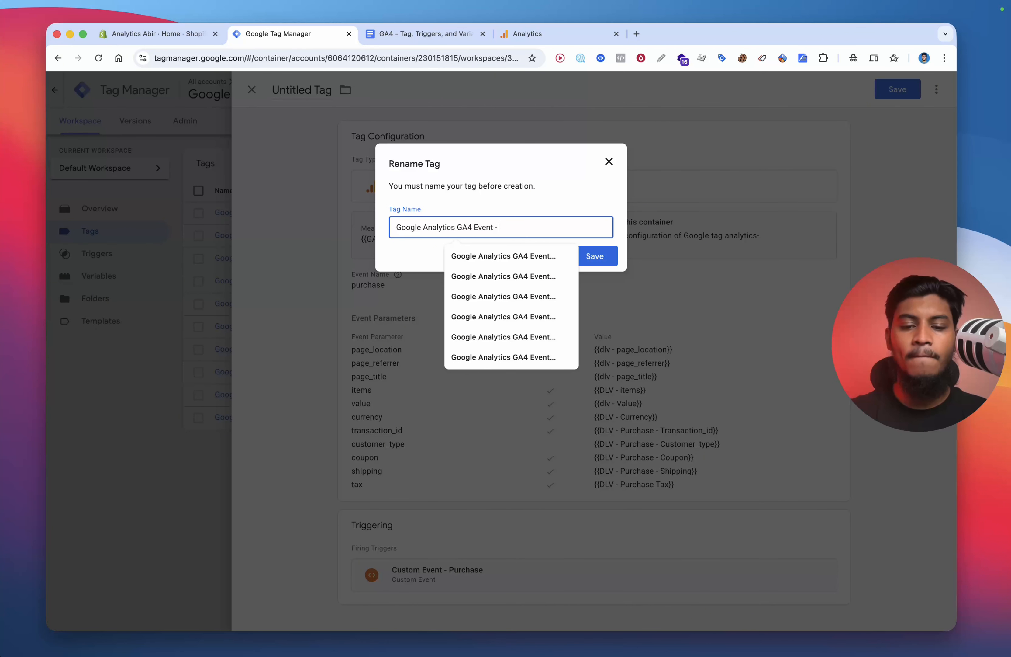
pyautogui.write('pu')
pyautogui.click(535, 256)
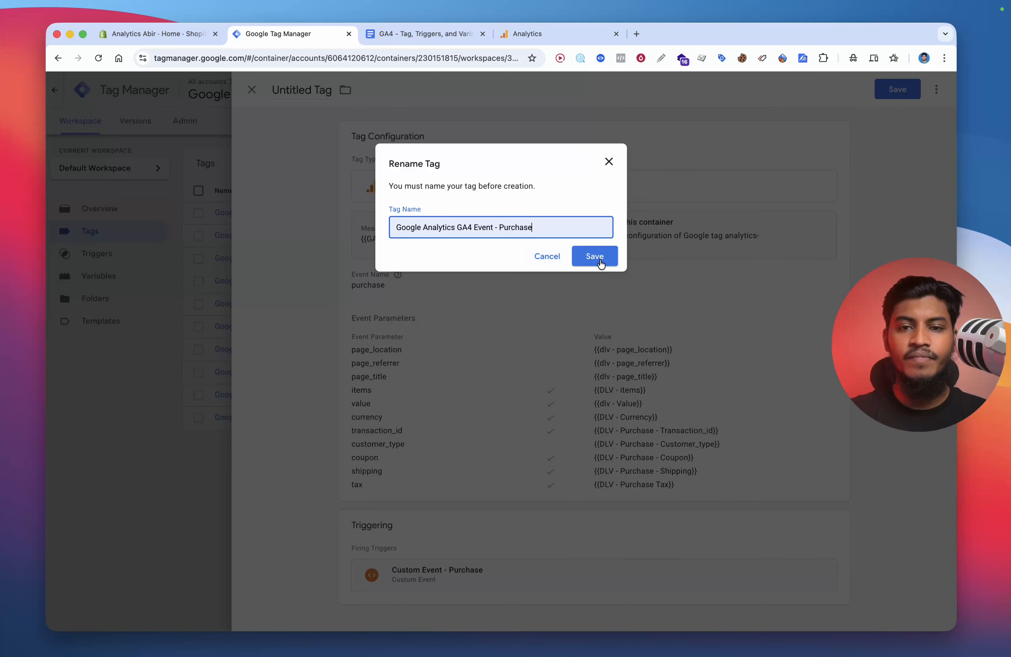
pyautogui.click(596, 257)
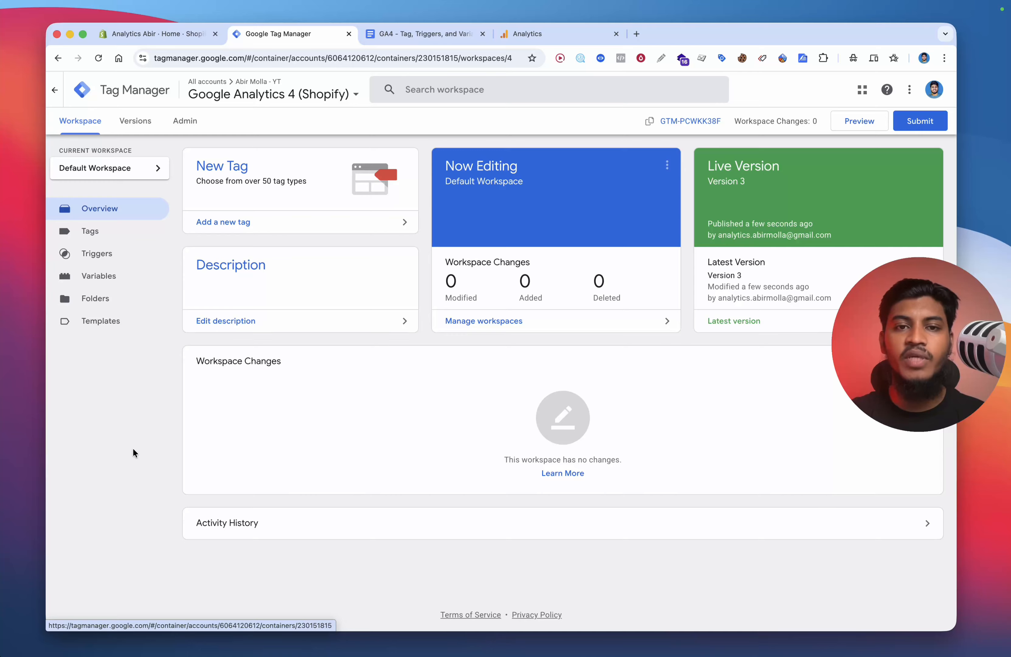
# Step: Open DebugView in the Analytics property's admin settings and switch to the Shopify admin tab
pyautogui.moveTo(539, 37); pyautogui.dragTo(476, 42)
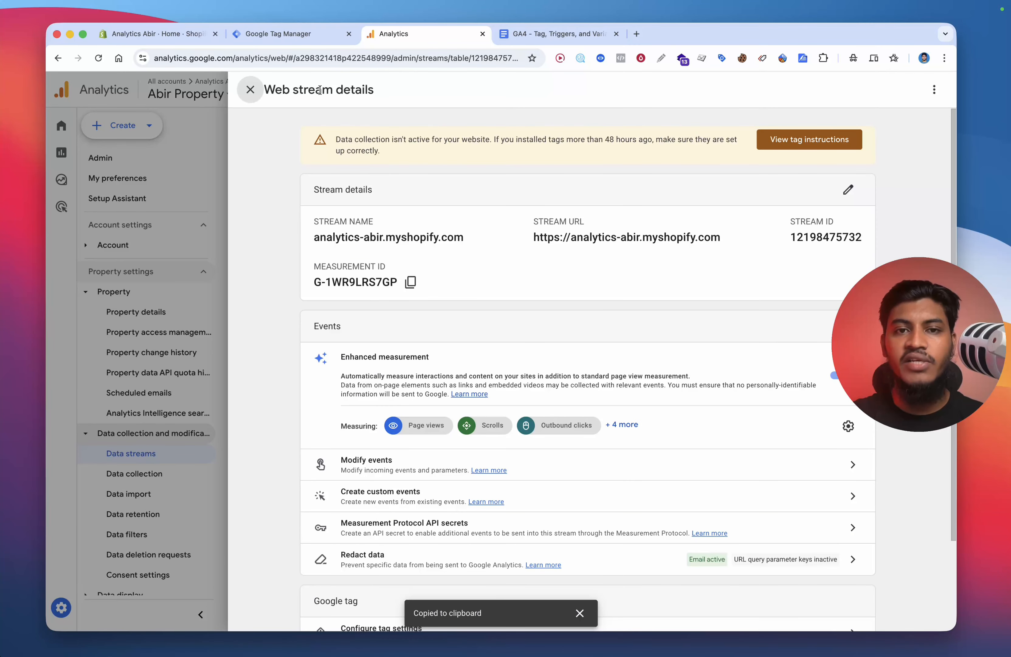
pyautogui.click(250, 89)
pyautogui.scroll(-2, 132, 593)
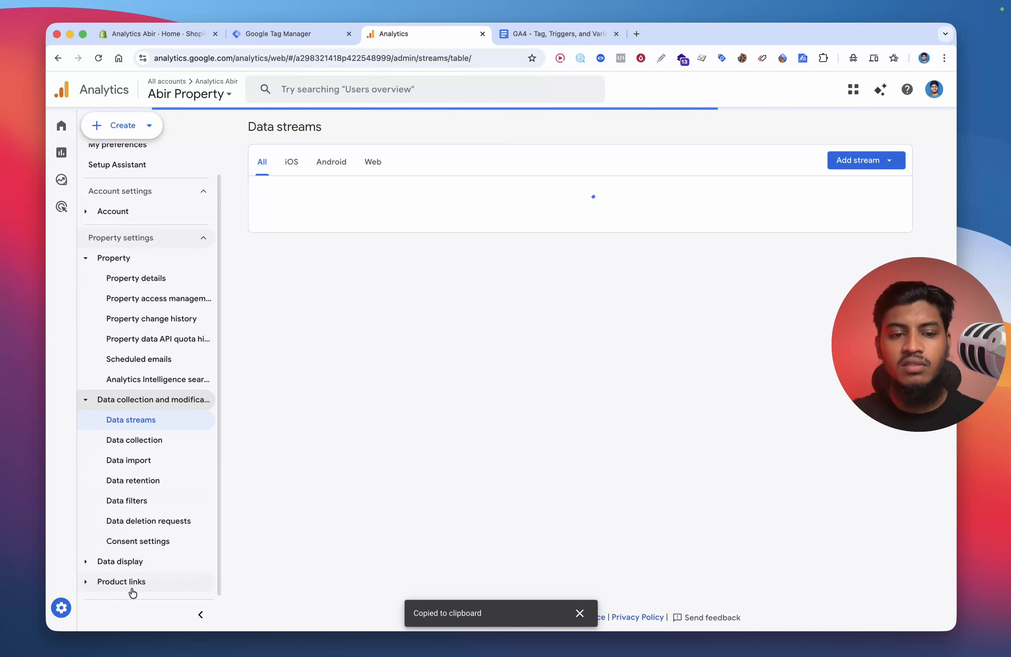
pyautogui.click(61, 152)
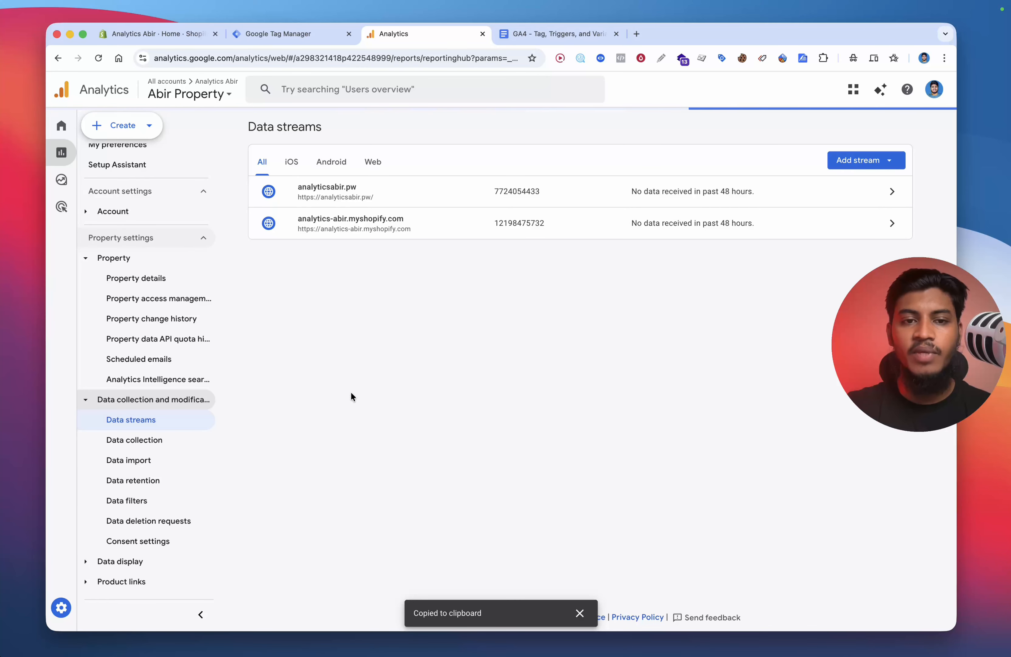
pyautogui.click(99, 58)
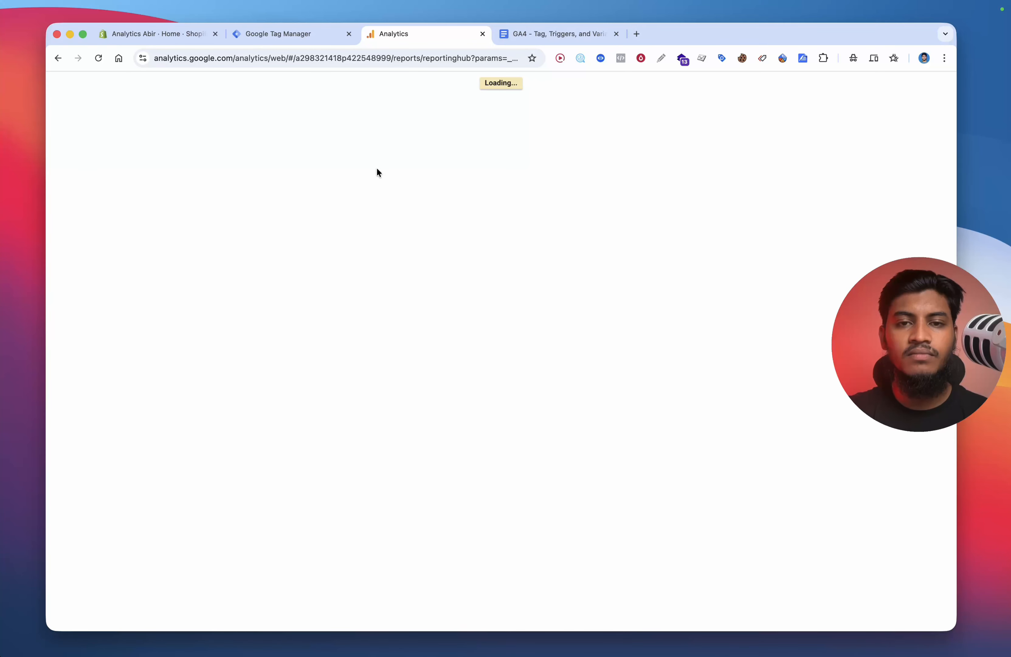
pyautogui.click(62, 607)
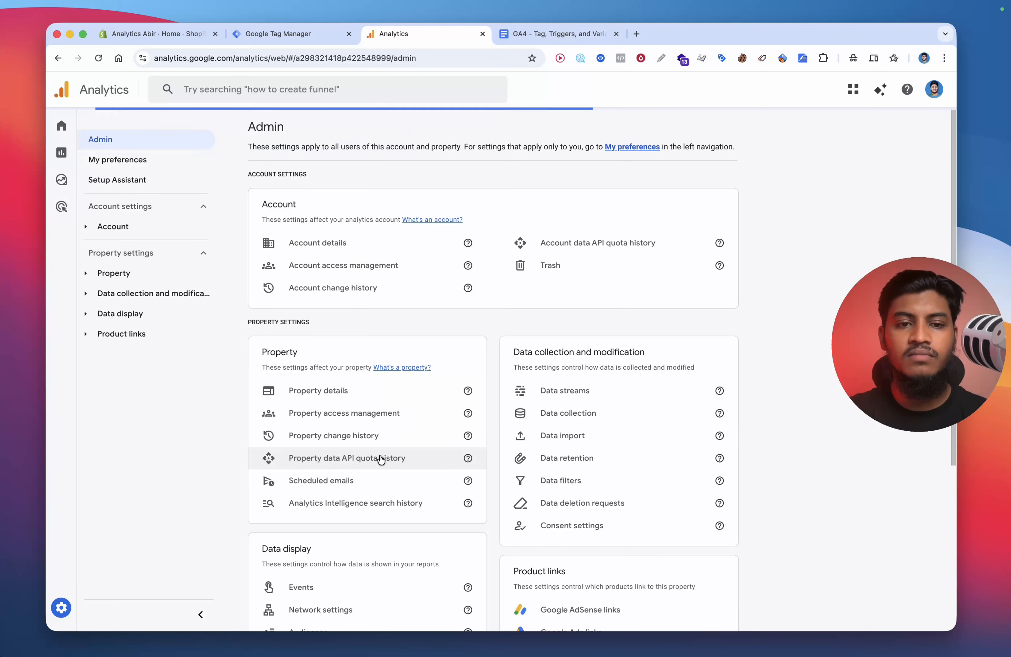
pyautogui.scroll(-5, 450, 479)
pyautogui.click(343, 550)
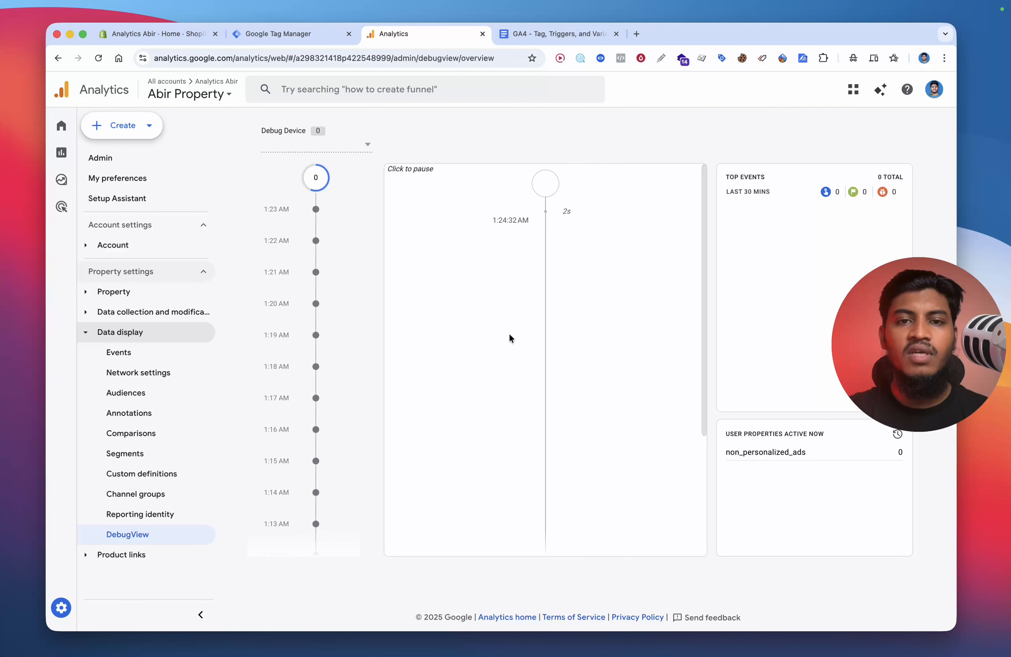
pyautogui.moveTo(172, 34); pyautogui.dragTo(306, 34)
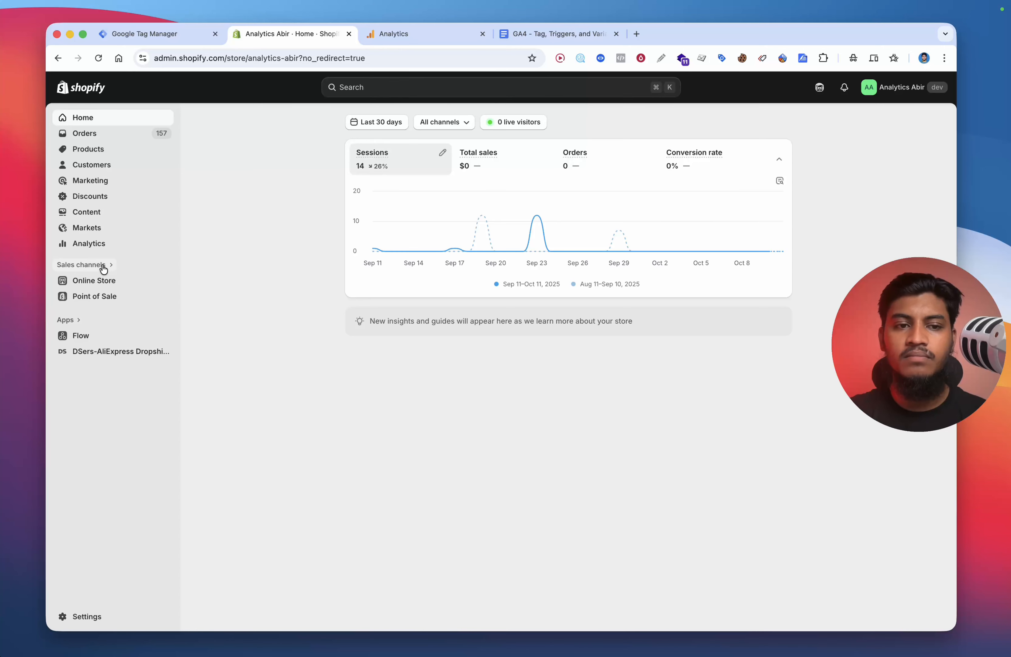
# Step: Open the online storefront, switch the GA Debug extension on, and reload the store page
pyautogui.click(162, 280)
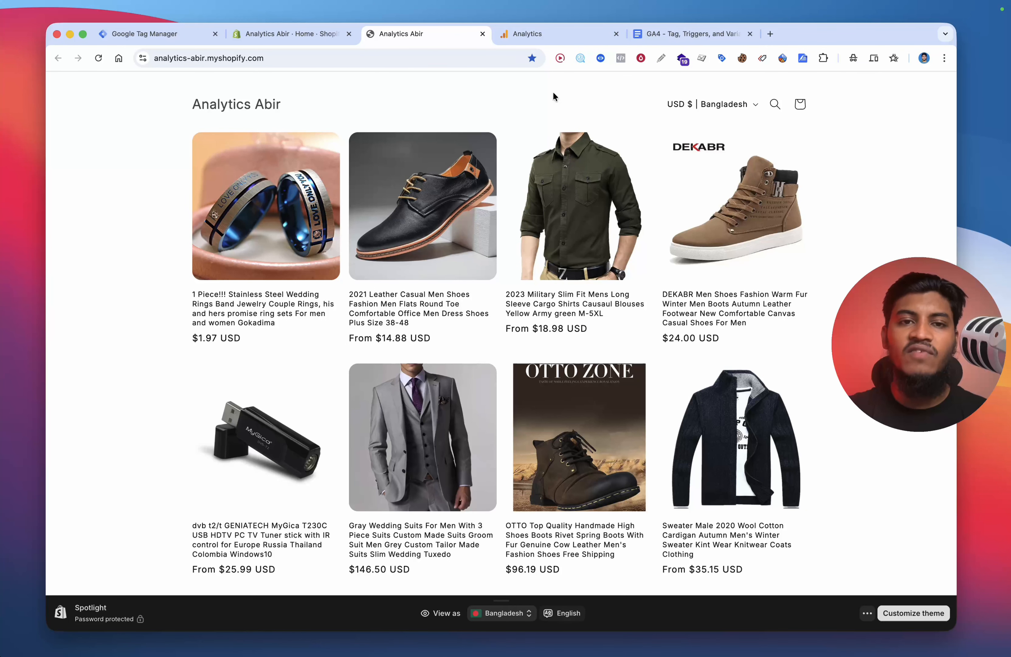
pyautogui.click(702, 59)
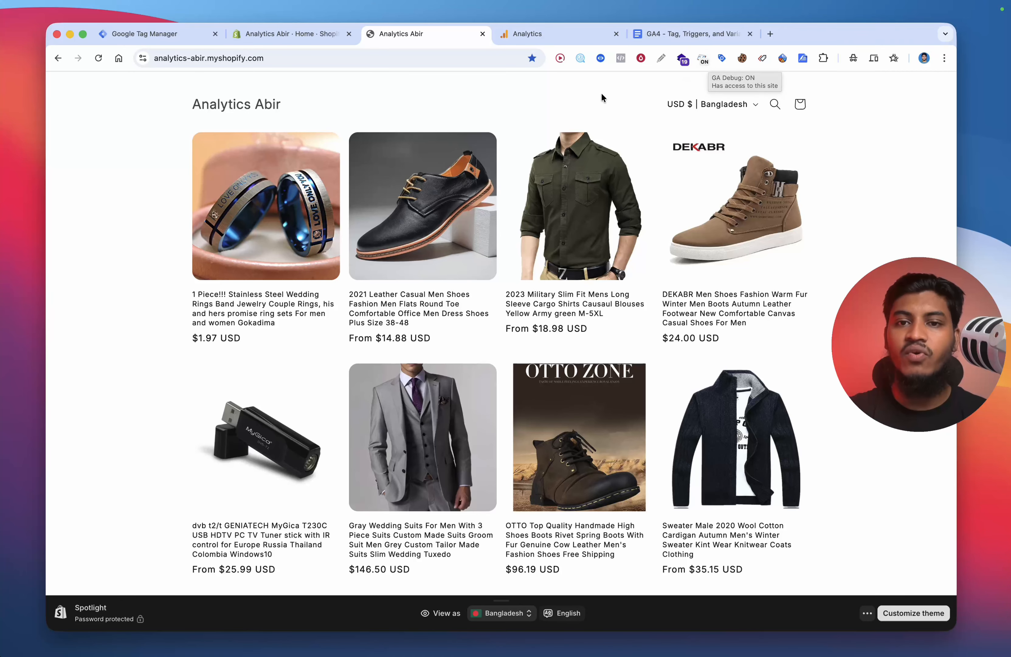
pyautogui.click(99, 58)
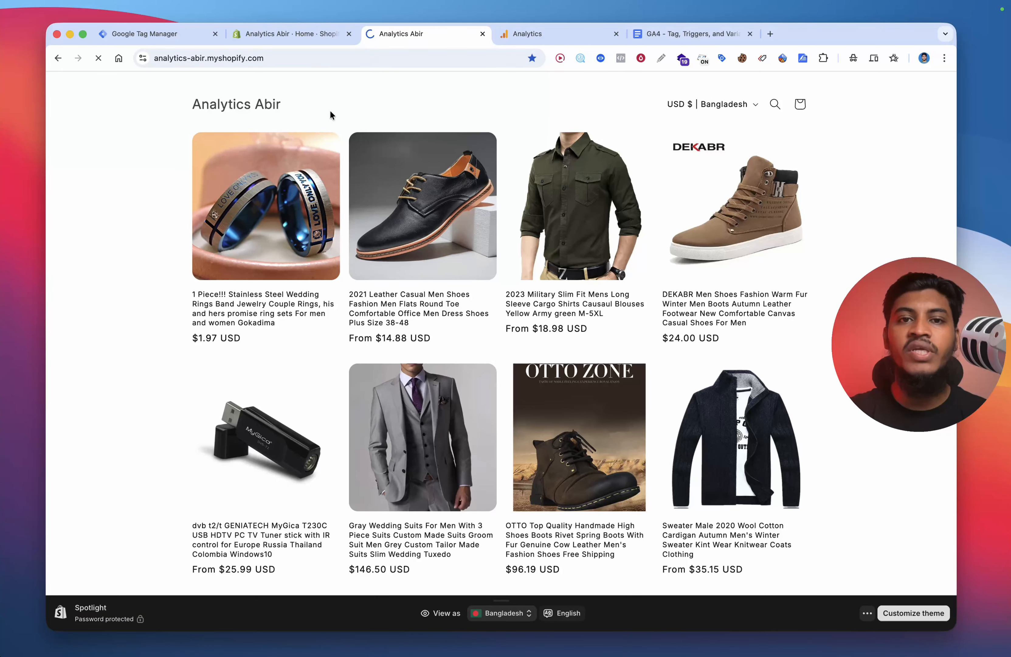
# Step: Open the 2021 Leather Casual Men Shoes product and inspect the page_view event's parameters and user properties in DebugView
pyautogui.click(444, 231)
pyautogui.click(529, 35)
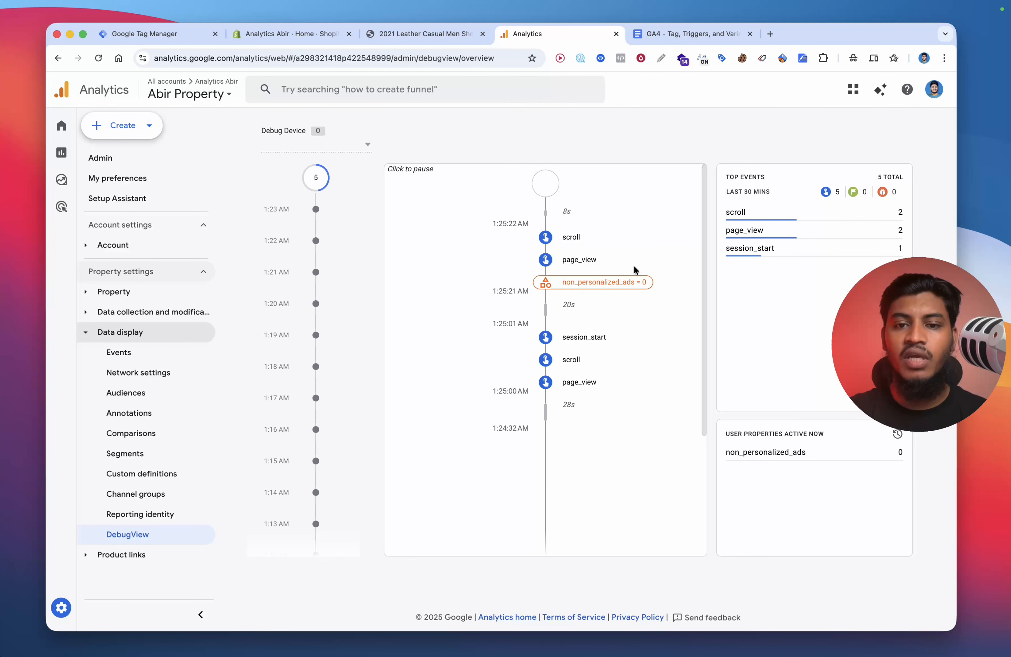
pyautogui.click(587, 260)
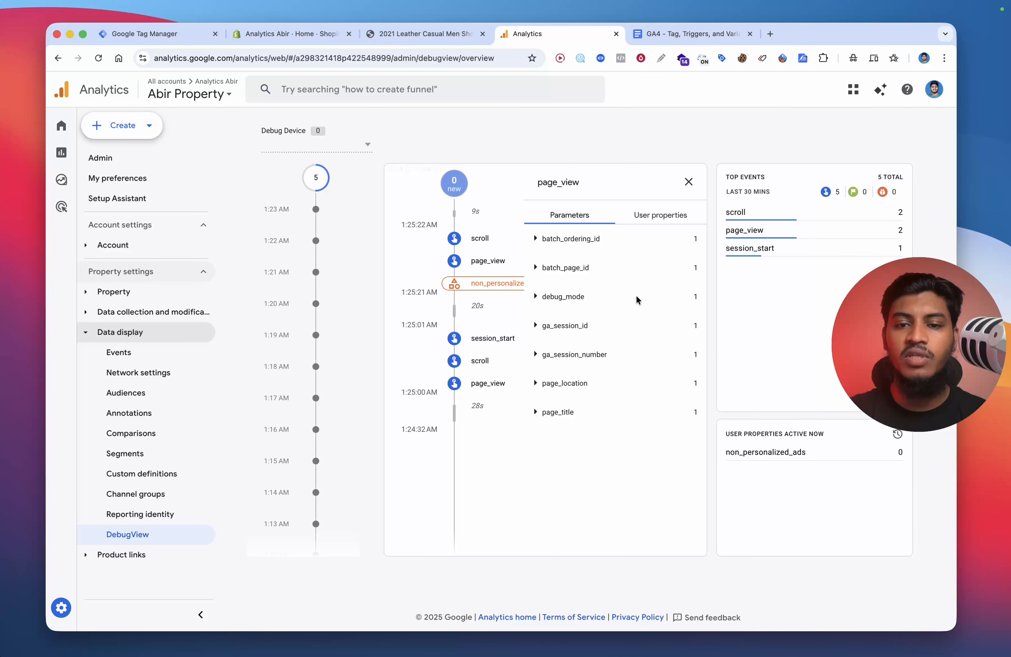
pyautogui.click(658, 219)
pyautogui.click(570, 218)
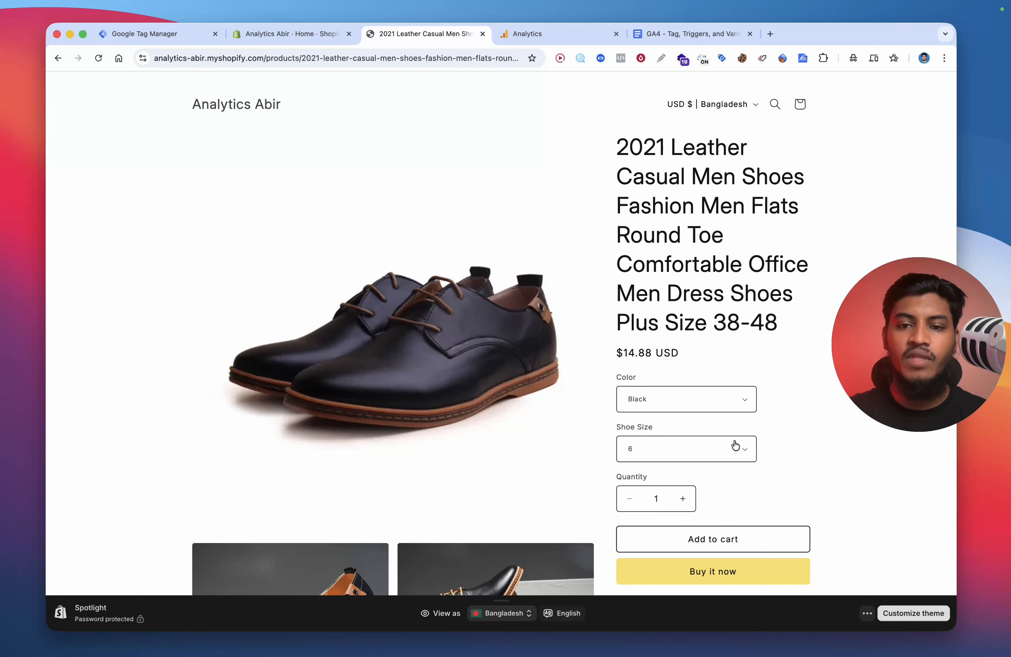
# Step: Add the leather shoes to the cart, open the cart, and remove the item from it
pyautogui.click(716, 537)
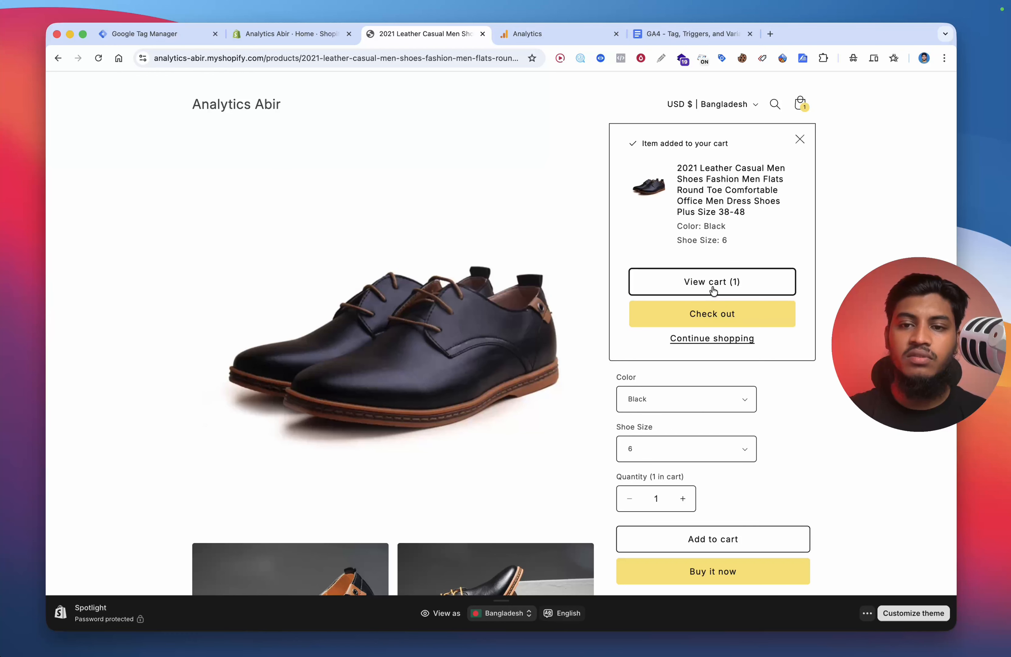
pyautogui.click(714, 290)
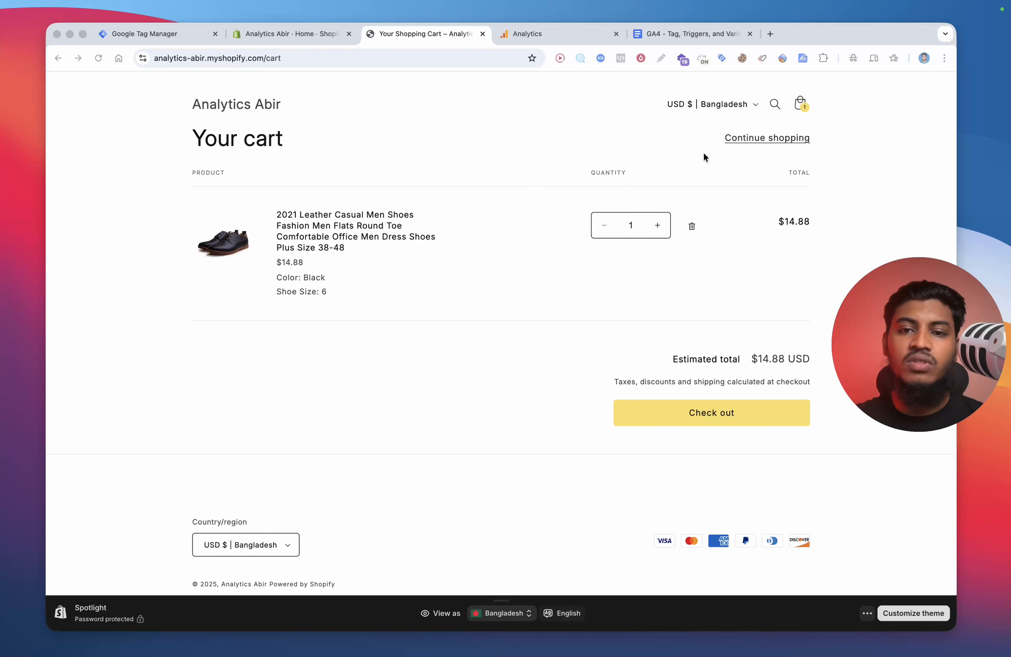
pyautogui.click(692, 226)
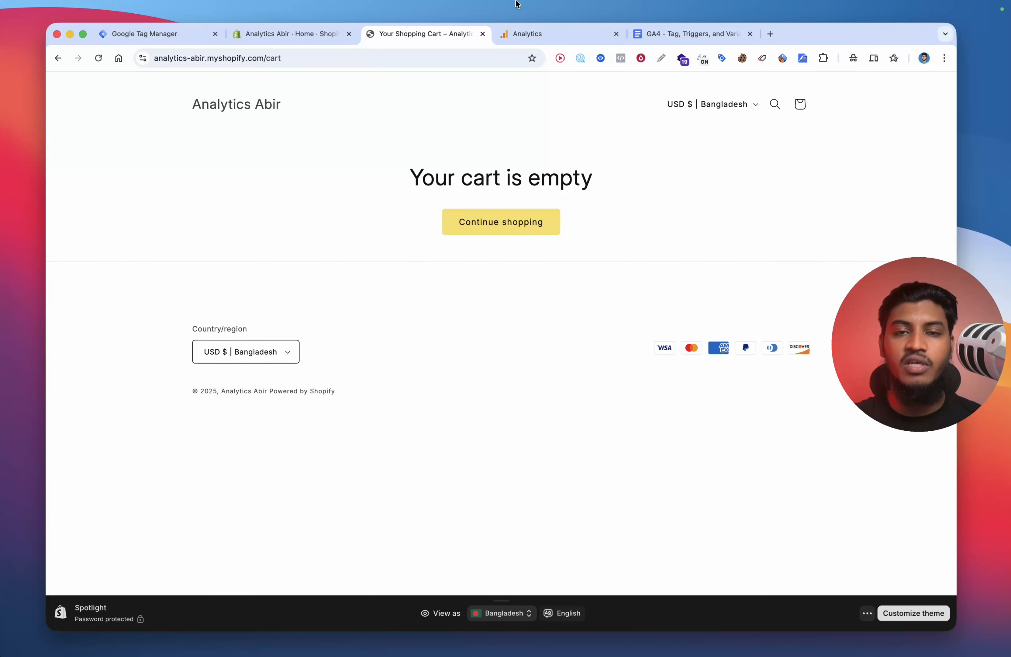
# Step: Return to the store home, open the DEKABR boots product, add it to the cart and proceed to checkout
pyautogui.click(228, 107)
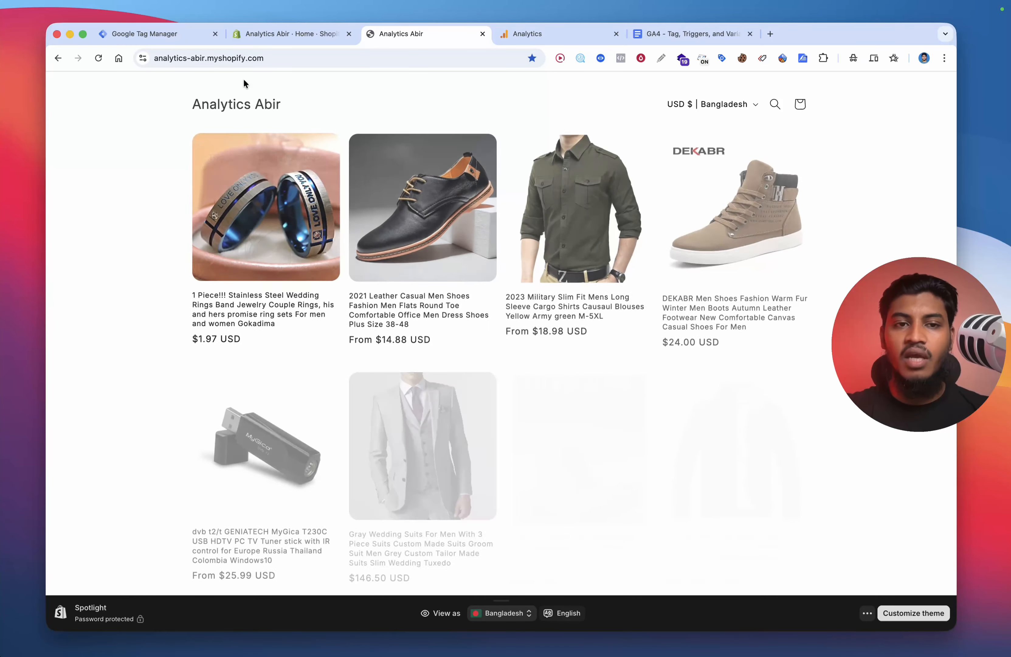
pyautogui.click(709, 259)
pyautogui.scroll(-5, 691, 461)
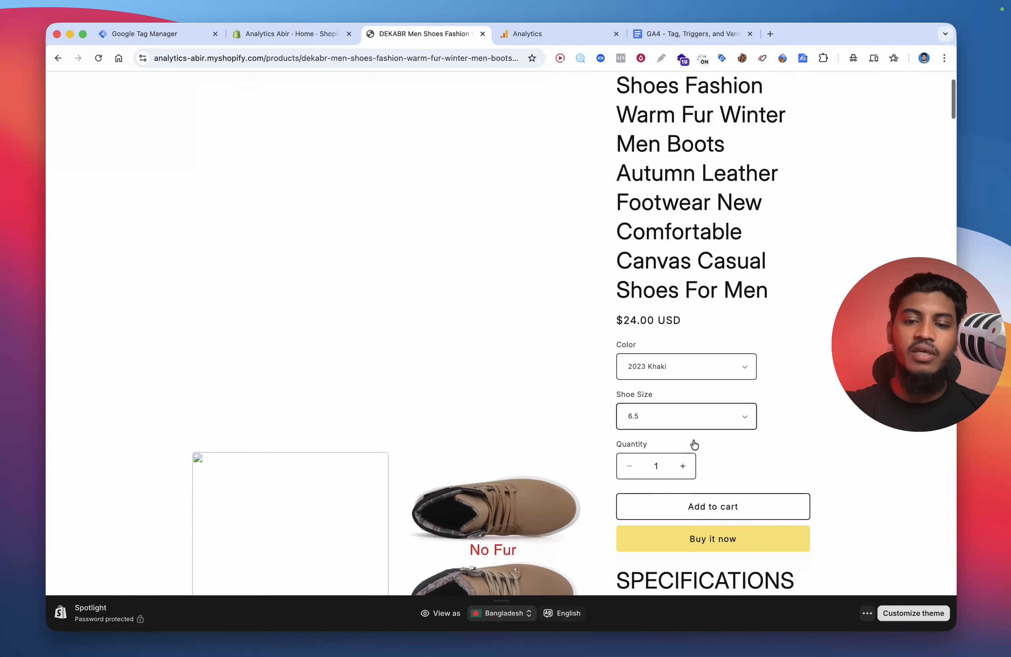
pyautogui.click(713, 422)
pyautogui.click(733, 325)
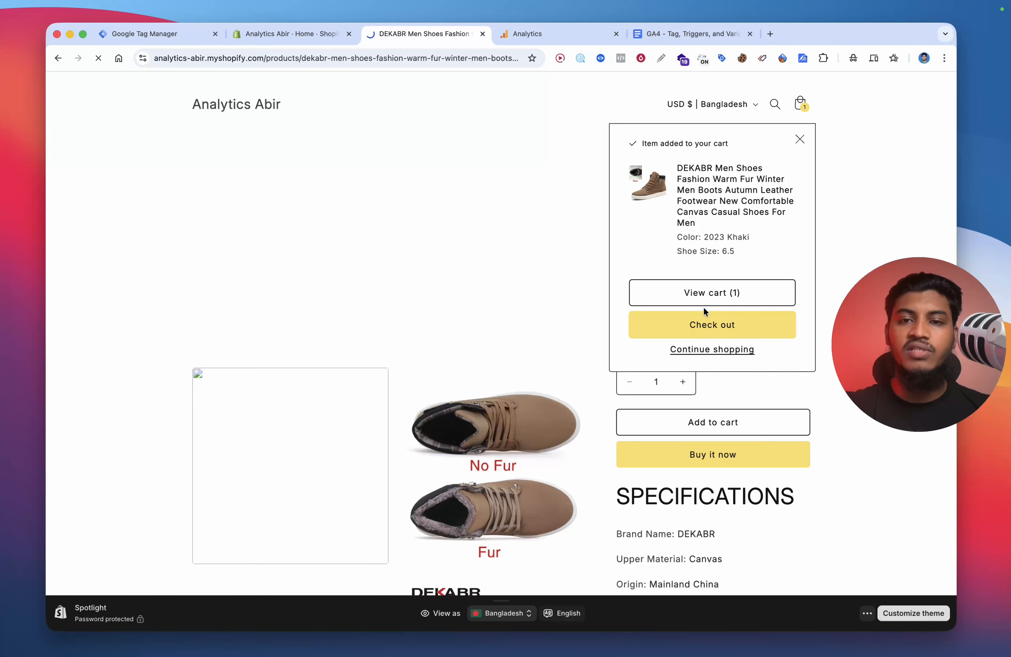
# Step: Inspect the add_to_cart event's item details and parameters such as value and page_location in DebugView
pyautogui.click(552, 31)
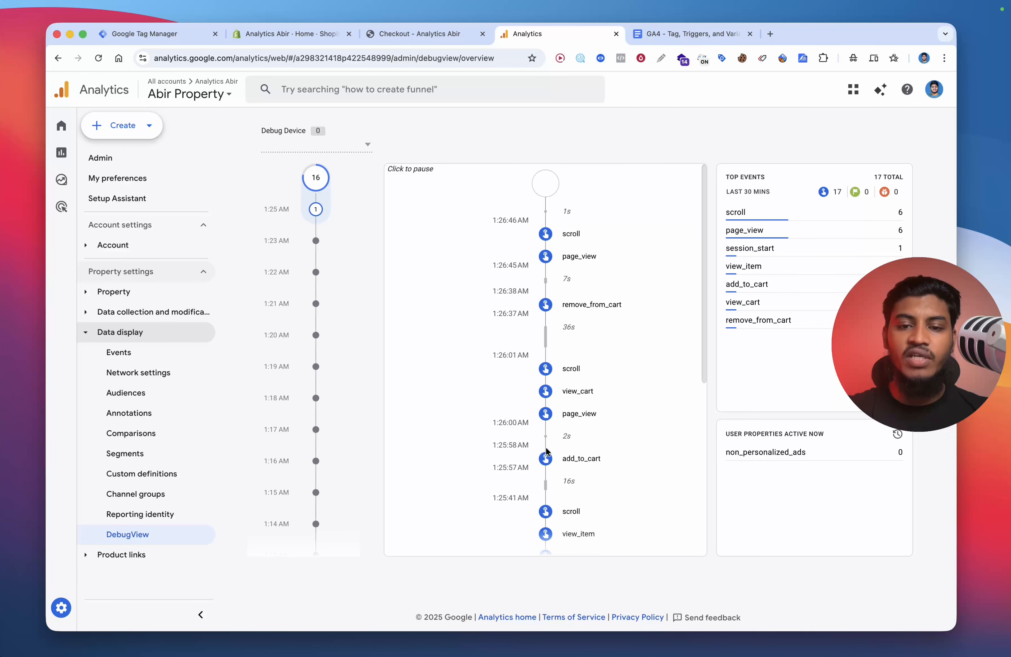
pyautogui.click(547, 460)
pyautogui.click(690, 220)
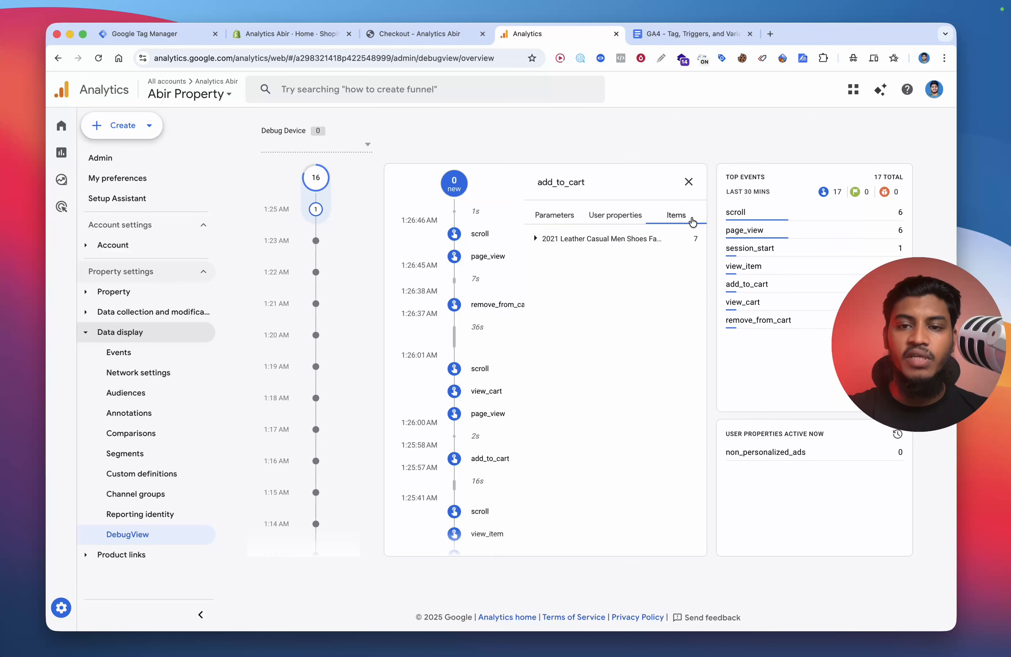
pyautogui.click(635, 240)
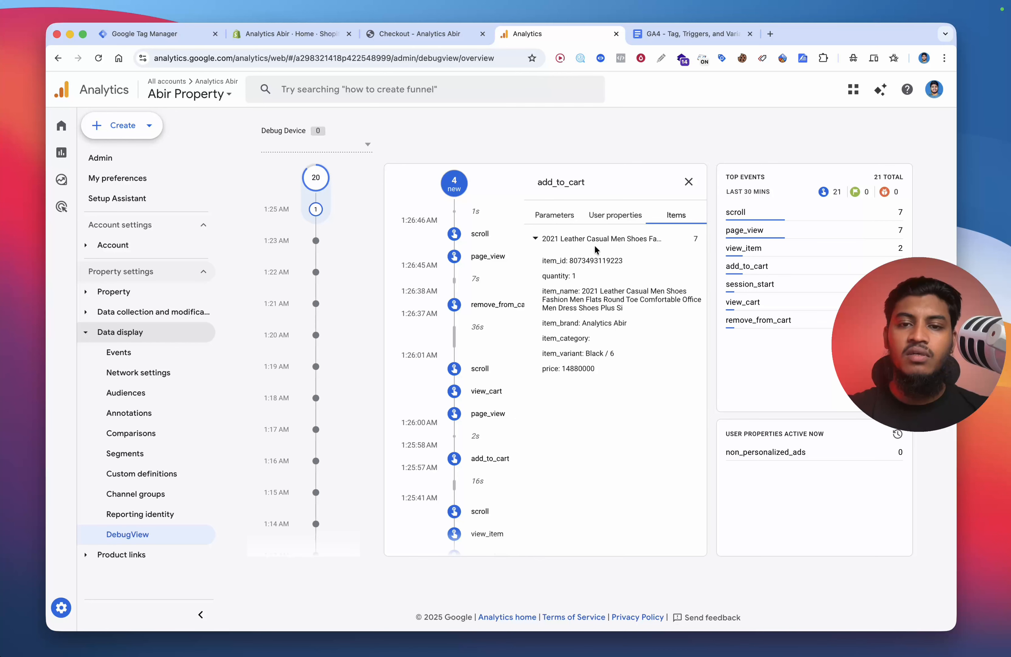
pyautogui.click(554, 215)
pyautogui.click(582, 524)
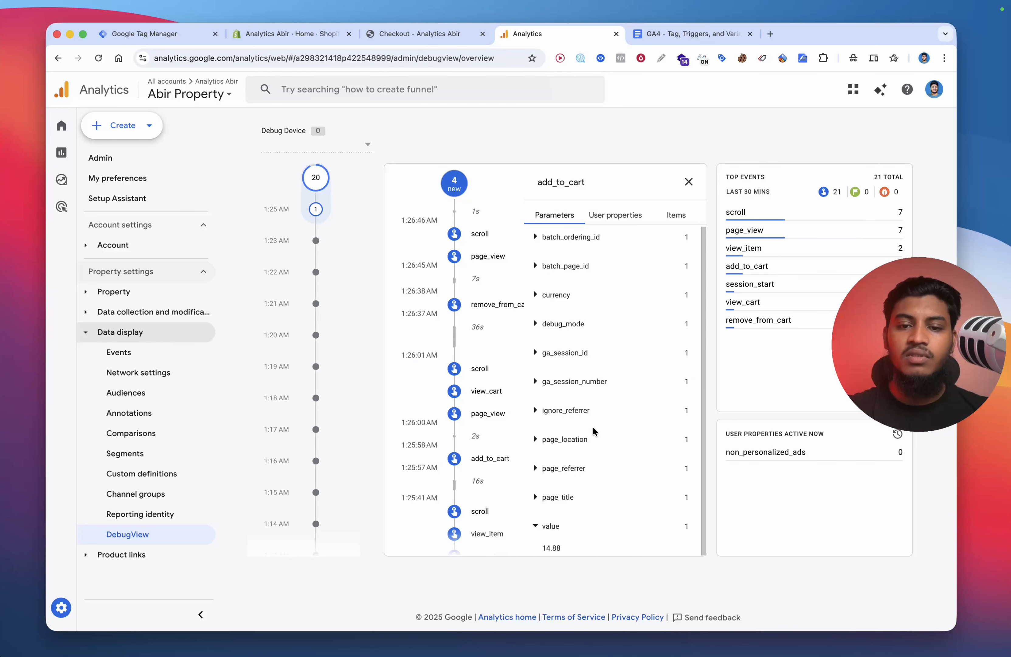
pyautogui.click(591, 440)
pyautogui.click(589, 440)
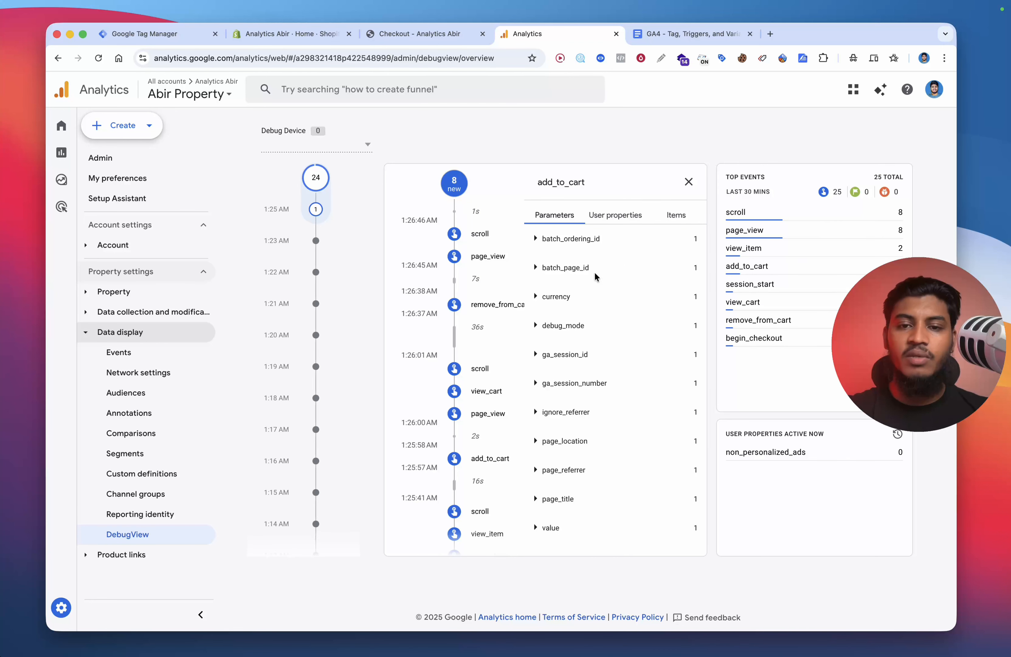
pyautogui.click(688, 182)
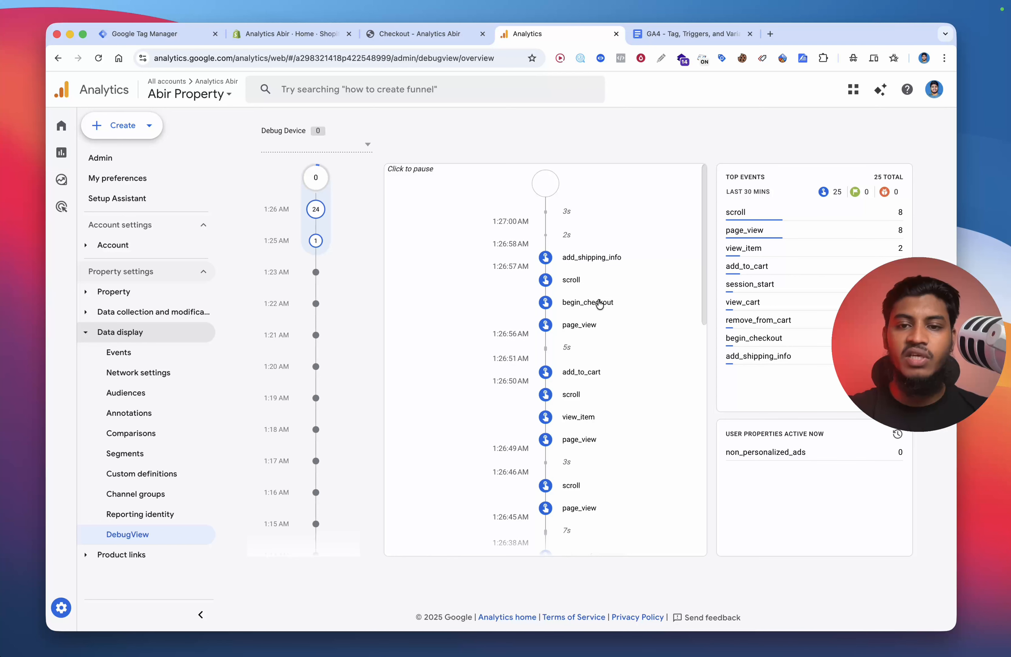
# Step: Inspect the items attached to the add_shipping_info event in DebugView
pyautogui.click(596, 258)
pyautogui.click(676, 214)
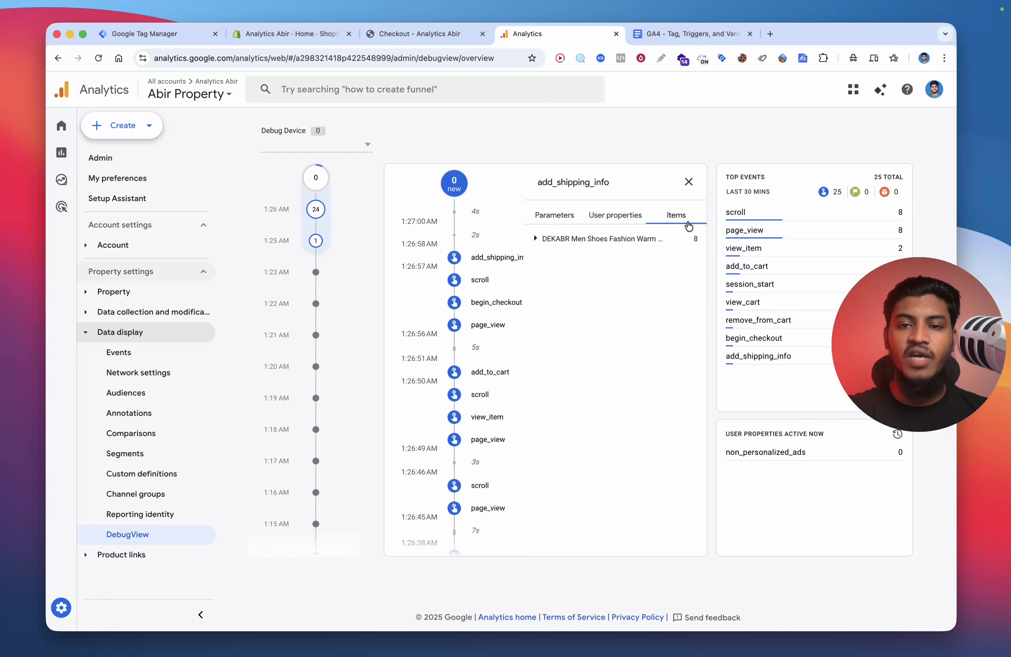
pyautogui.click(689, 182)
# Step: Complete the checkout by entering the test card number, expiry date and security code, then pay
pyautogui.click(415, 33)
pyautogui.click(293, 167)
pyautogui.click(337, 205)
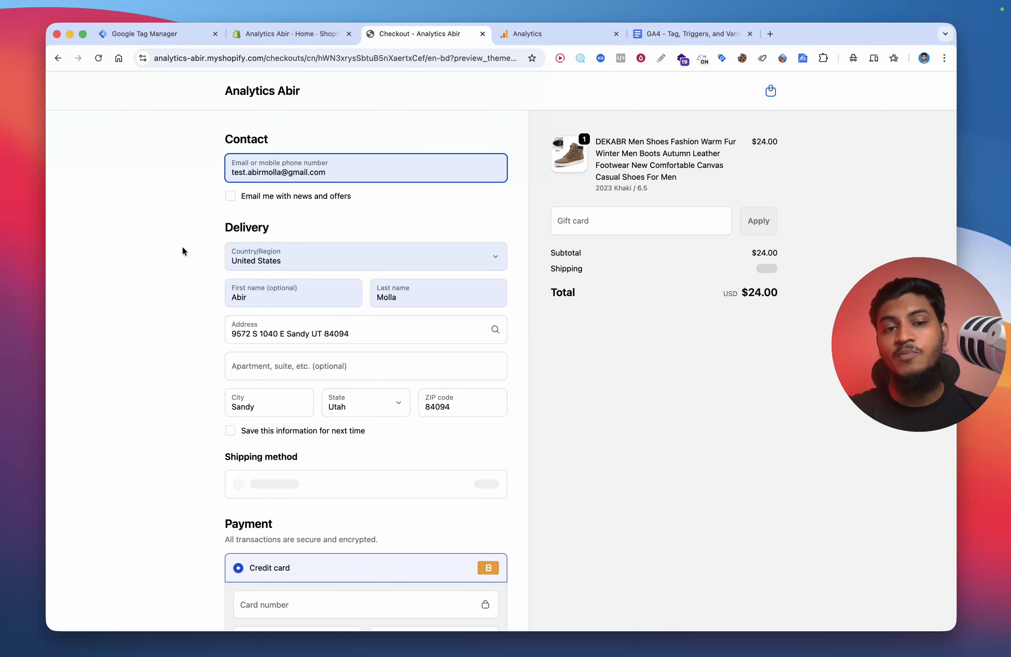
pyautogui.scroll(-5, 183, 251)
pyautogui.click(299, 448)
pyautogui.write('1')
pyautogui.click(297, 484)
pyautogui.write('1125')
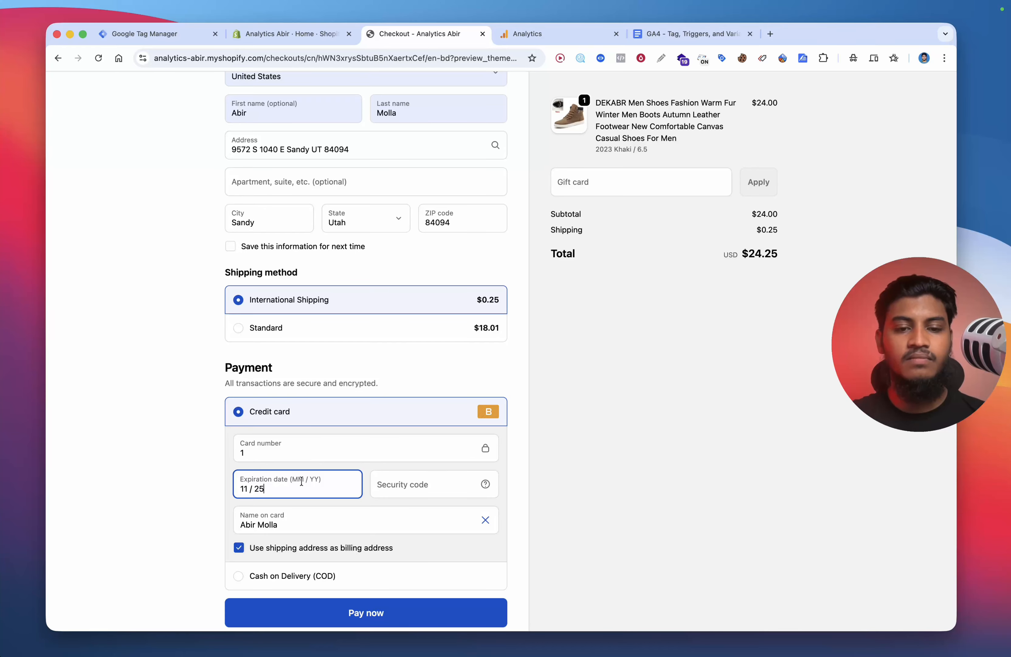
pyautogui.click(414, 485)
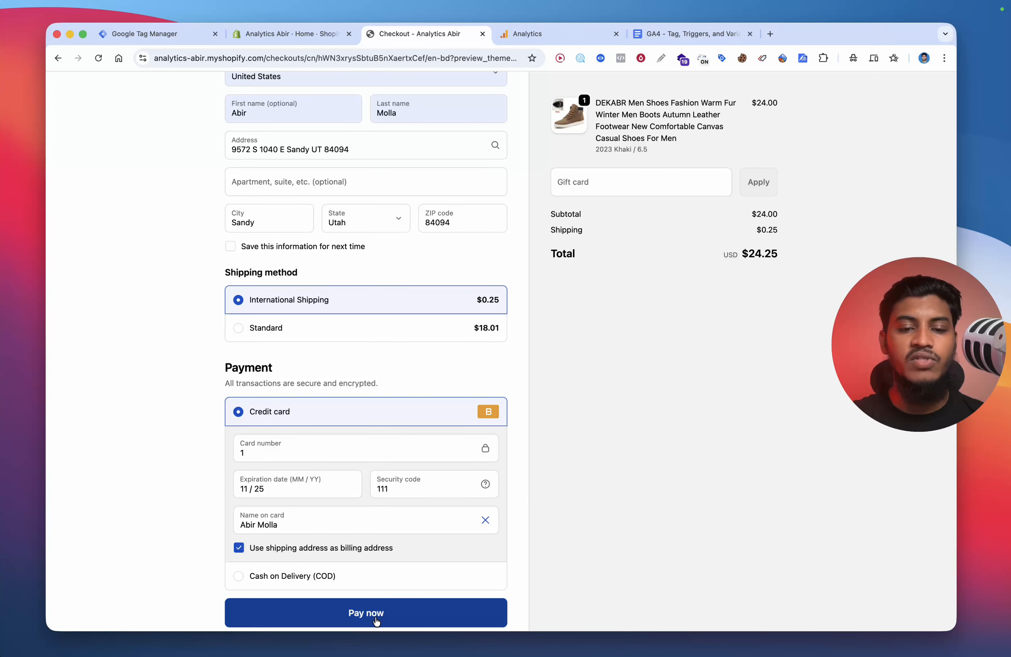
pyautogui.click(404, 606)
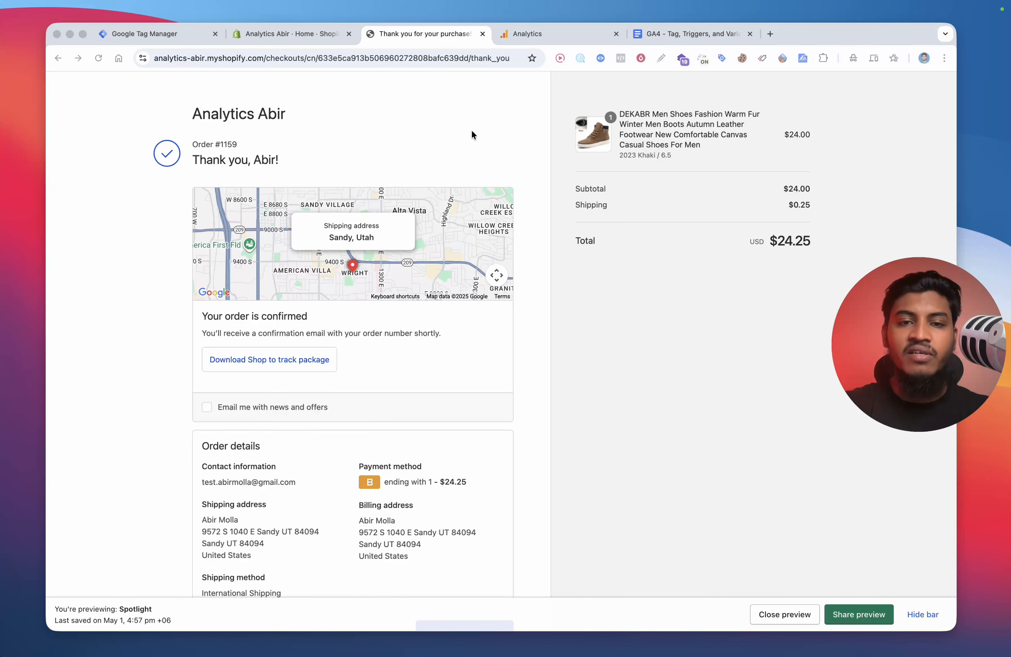
# Step: Inspect the purchase event's items and its currency, shipping, transaction_id and value parameters in DebugView
pyautogui.click(516, 35)
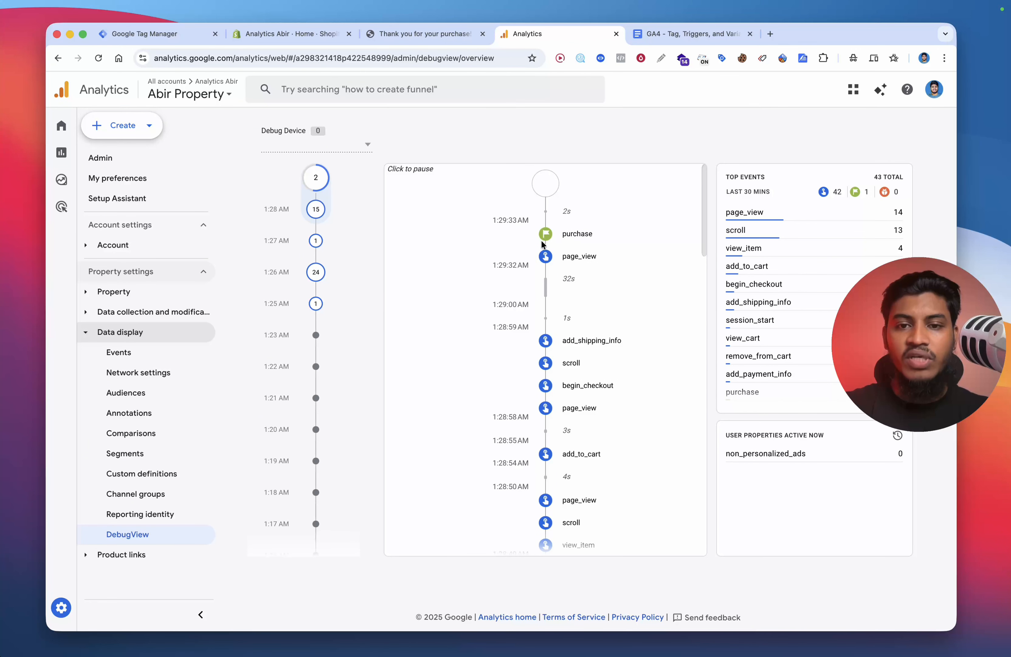
pyautogui.click(568, 237)
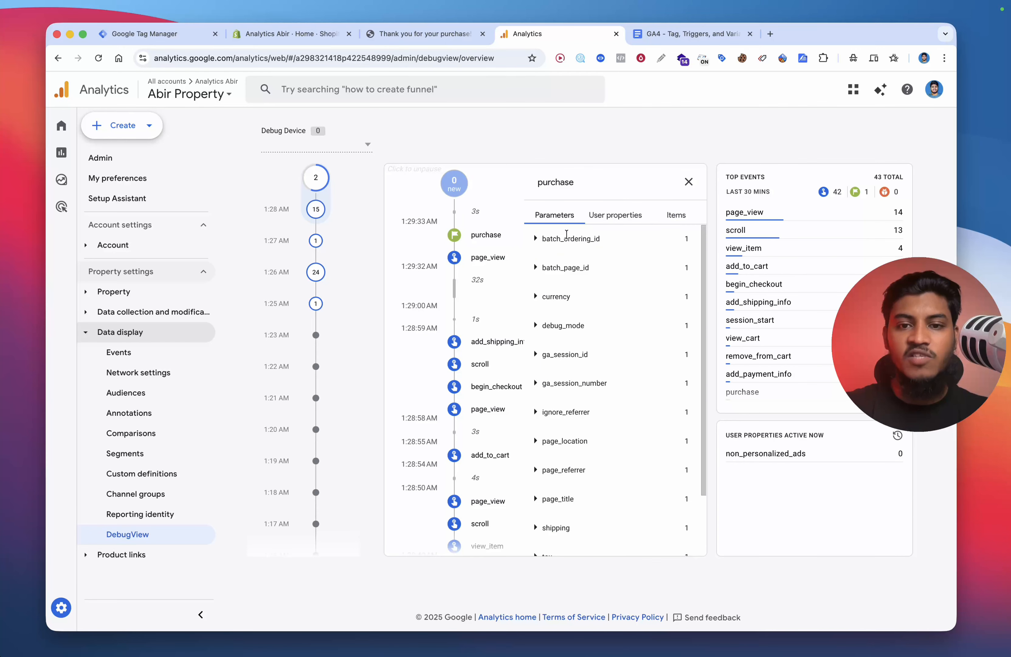
pyautogui.click(677, 216)
pyautogui.click(597, 237)
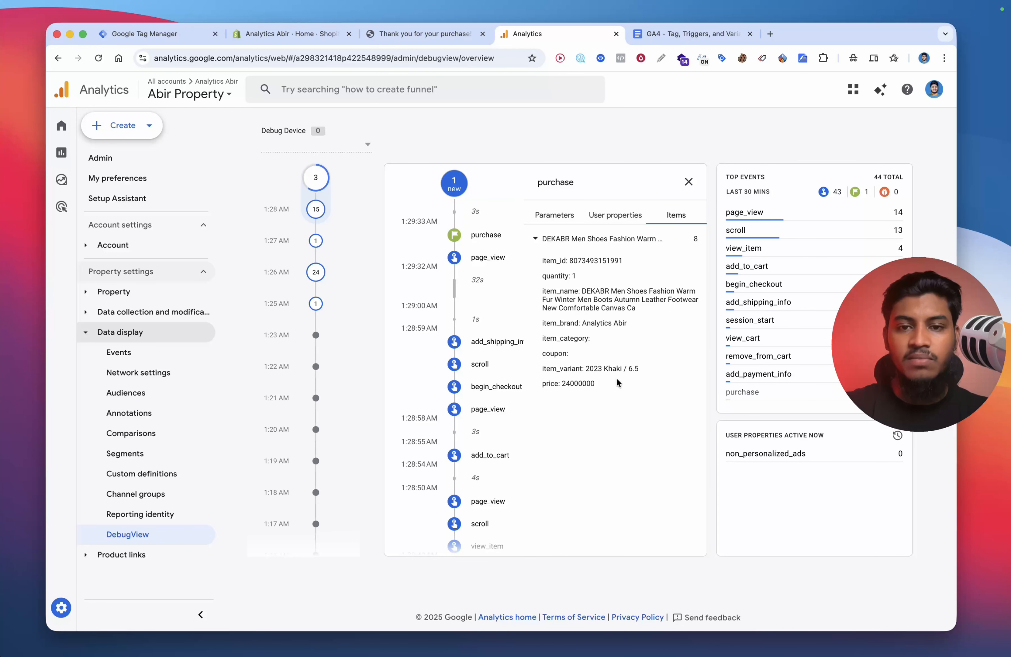
pyautogui.click(552, 217)
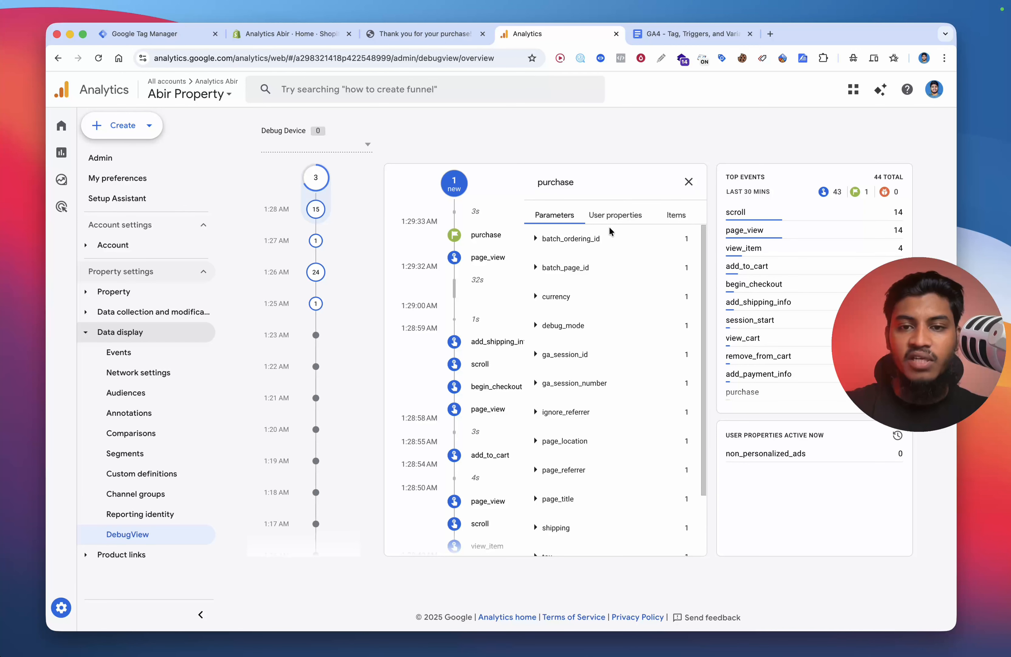
pyautogui.click(564, 296)
pyautogui.scroll(-2, 667, 309)
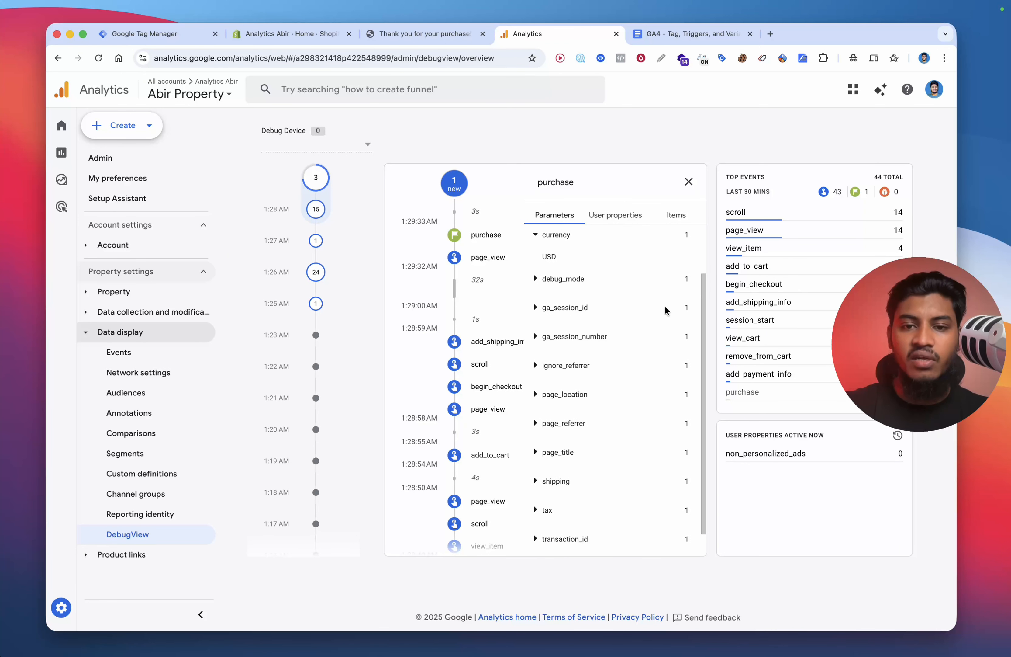
pyautogui.click(558, 455)
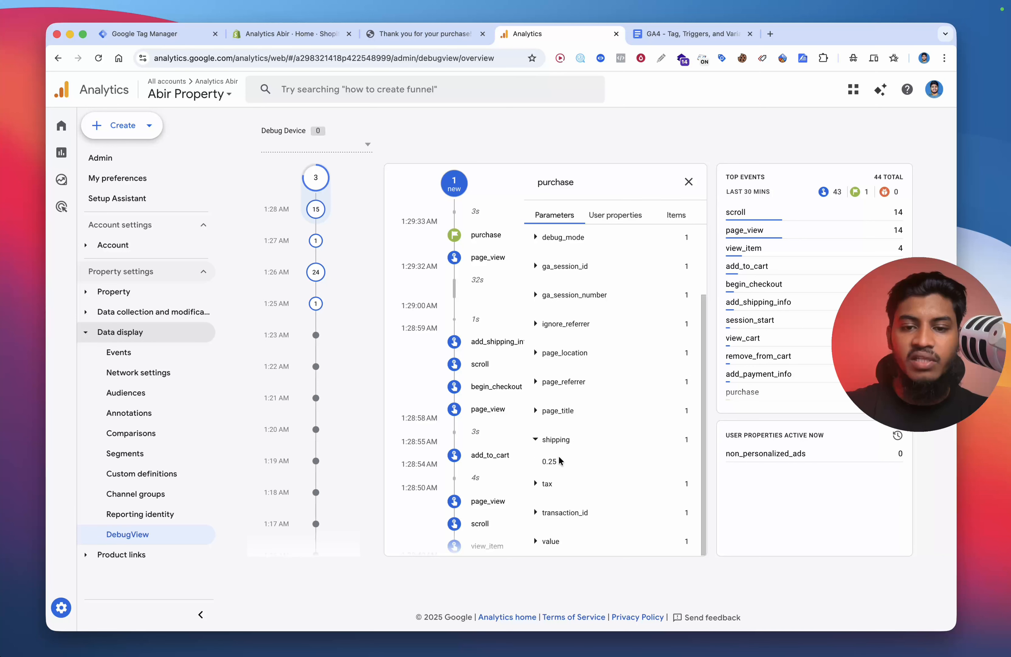
pyautogui.click(591, 512)
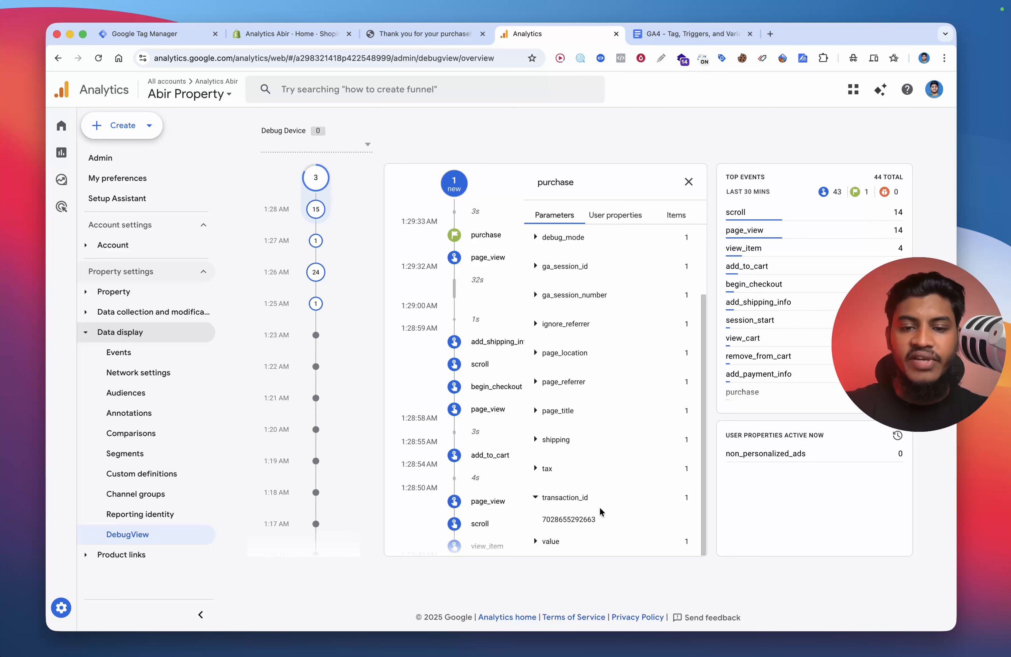
pyautogui.click(565, 539)
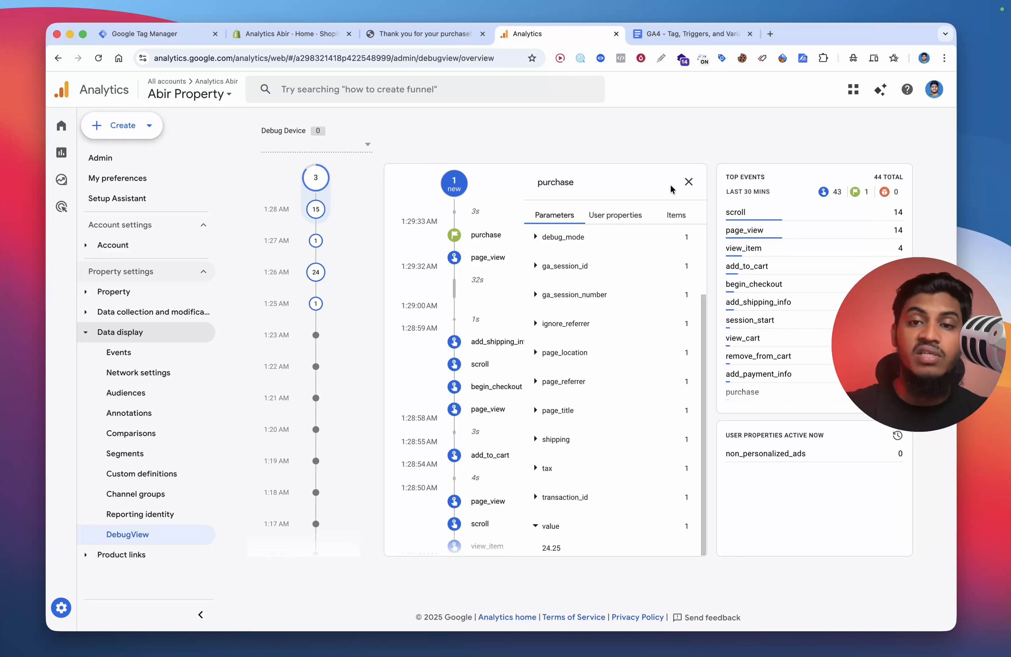
pyautogui.click(688, 180)
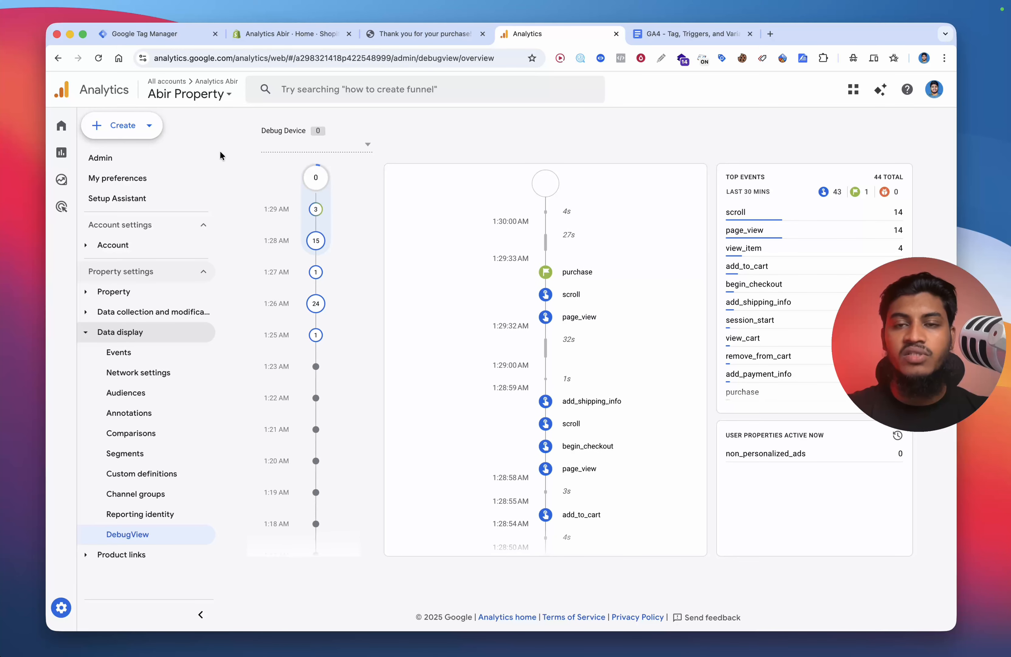
# Step: Open the Realtime overview report and review the event counts and key events
pyautogui.click(91, 152)
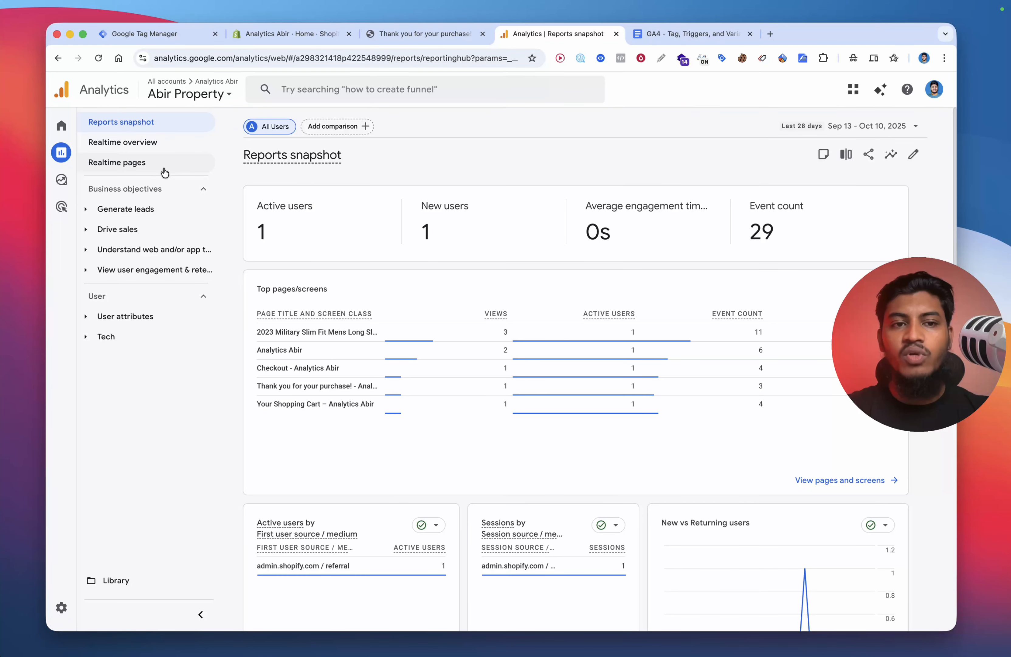
pyautogui.click(149, 142)
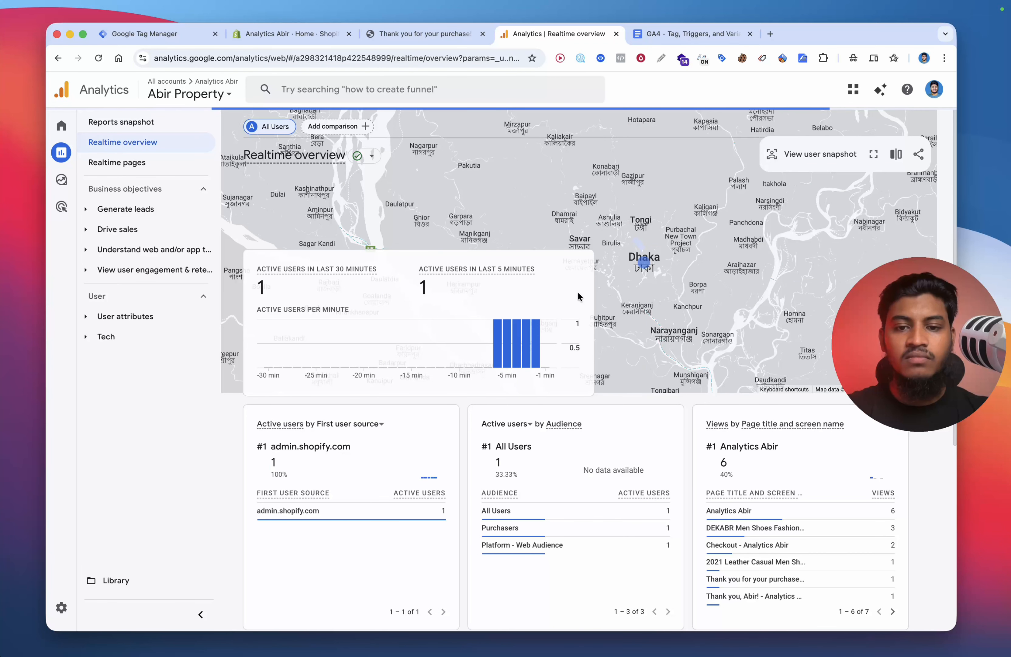
pyautogui.scroll(-2, 578, 291)
pyautogui.scroll(-4, 577, 294)
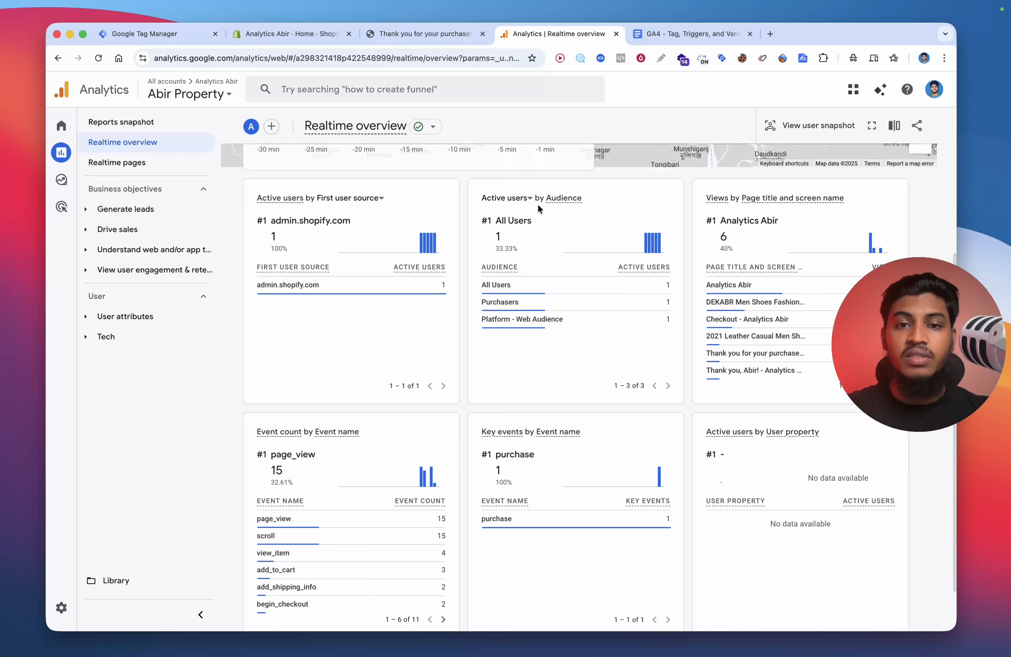
# Step: Page through the Realtime event count list and inspect the view_cart event's parameter keys
pyautogui.scroll(-2, 574, 243)
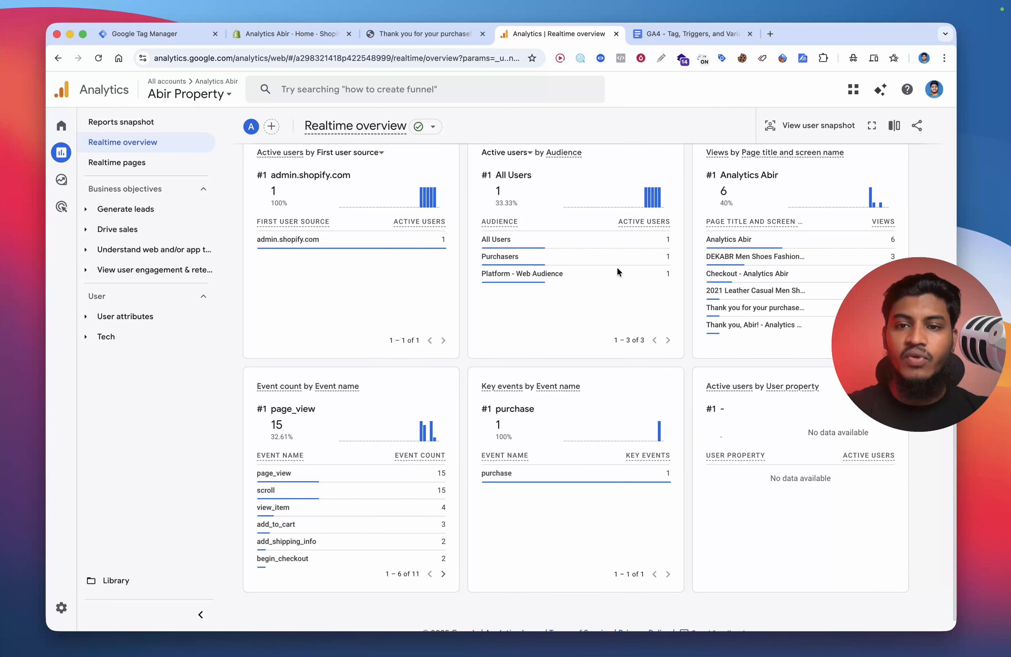
pyautogui.scroll(-1, 619, 272)
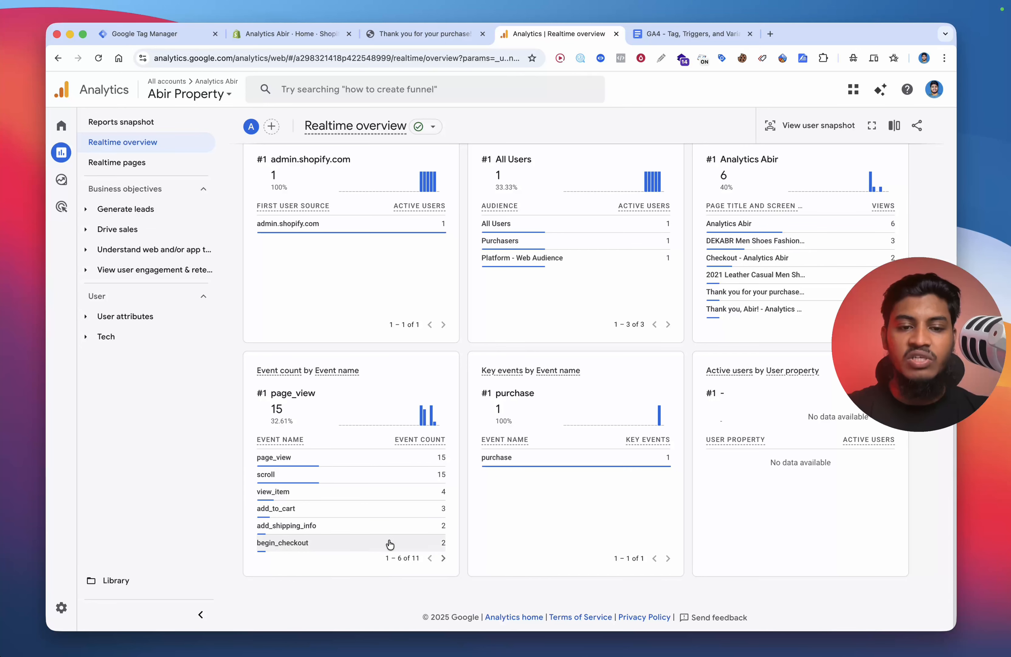
pyautogui.click(443, 558)
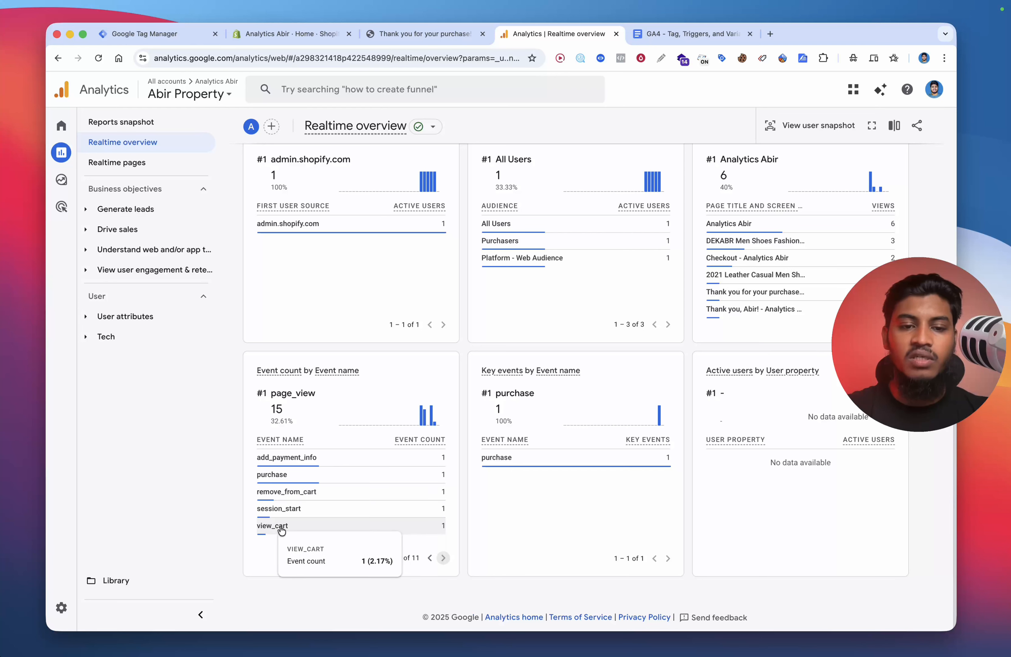
pyautogui.click(310, 526)
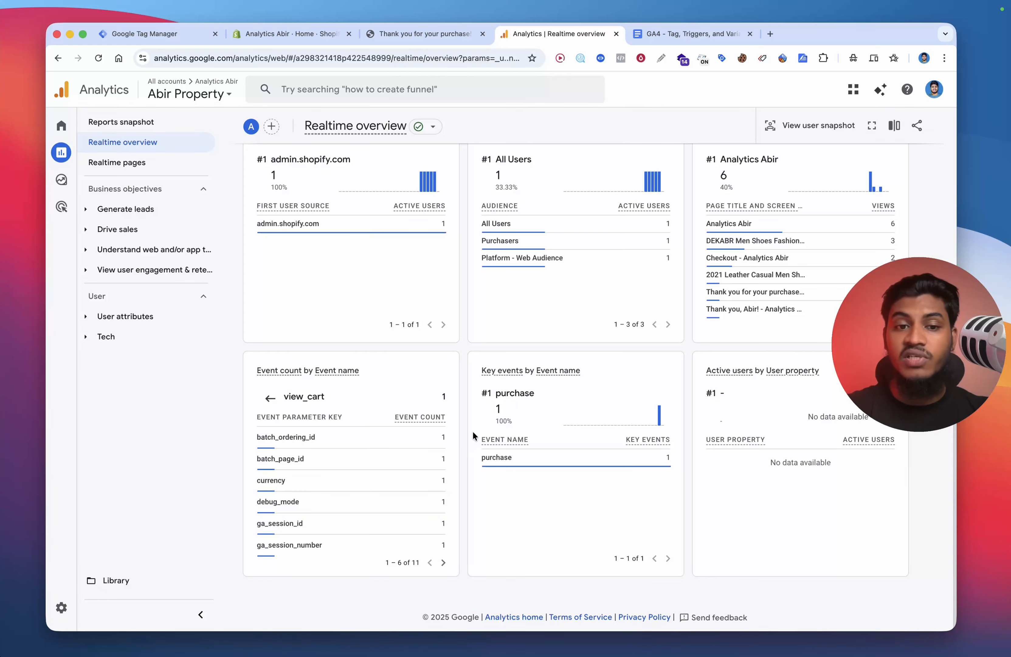
pyautogui.click(443, 562)
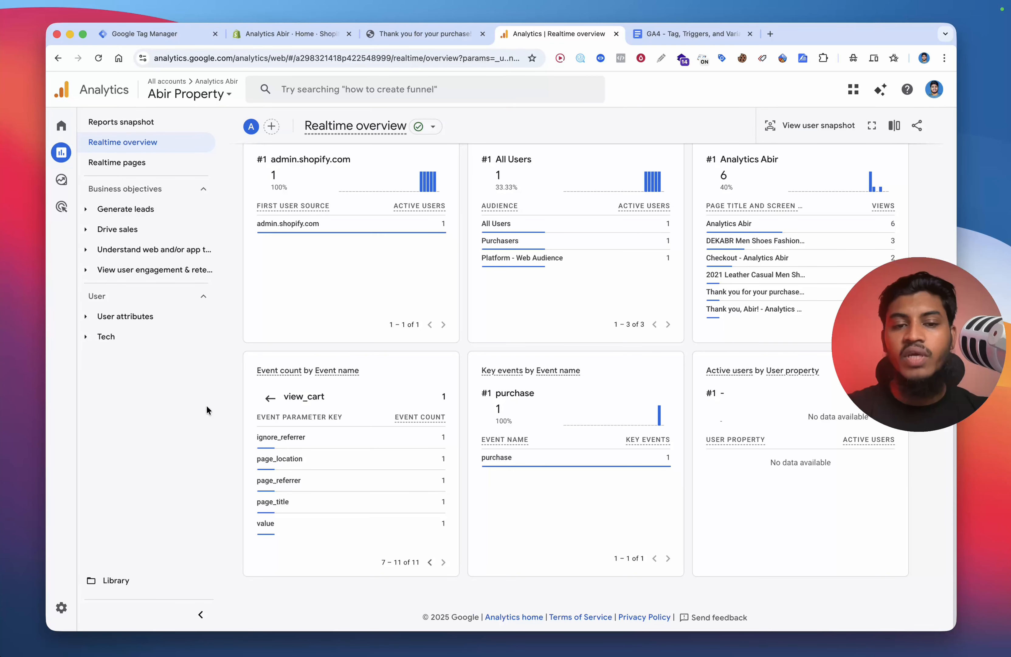
pyautogui.click(268, 401)
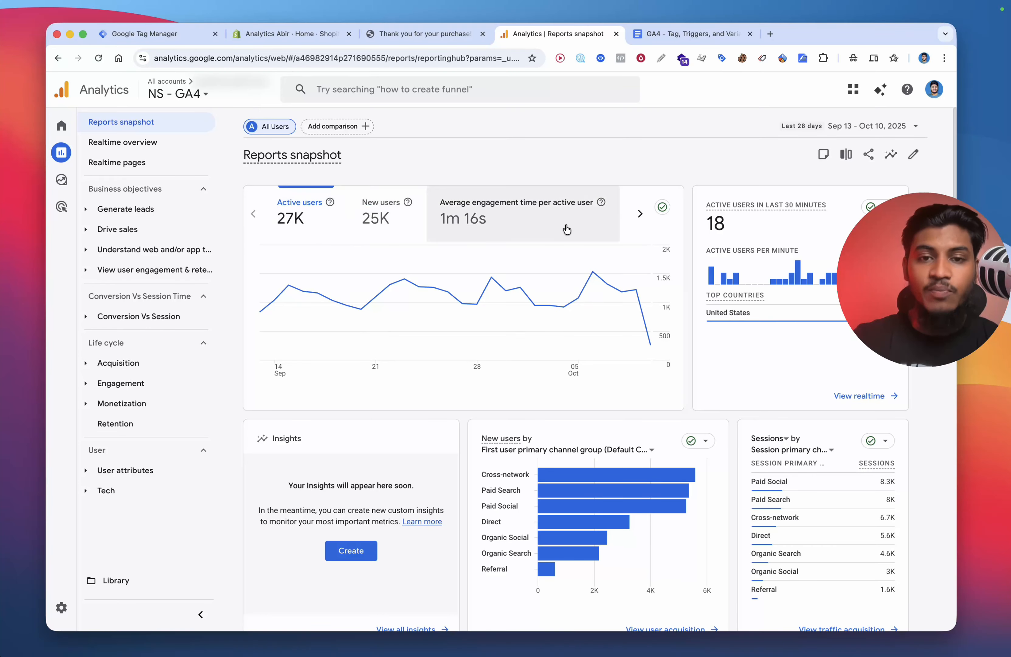
# Step: Review the Total revenue trend and other cards in the NS - GA4 property's Reports snapshot
pyautogui.click(640, 213)
pyautogui.click(595, 231)
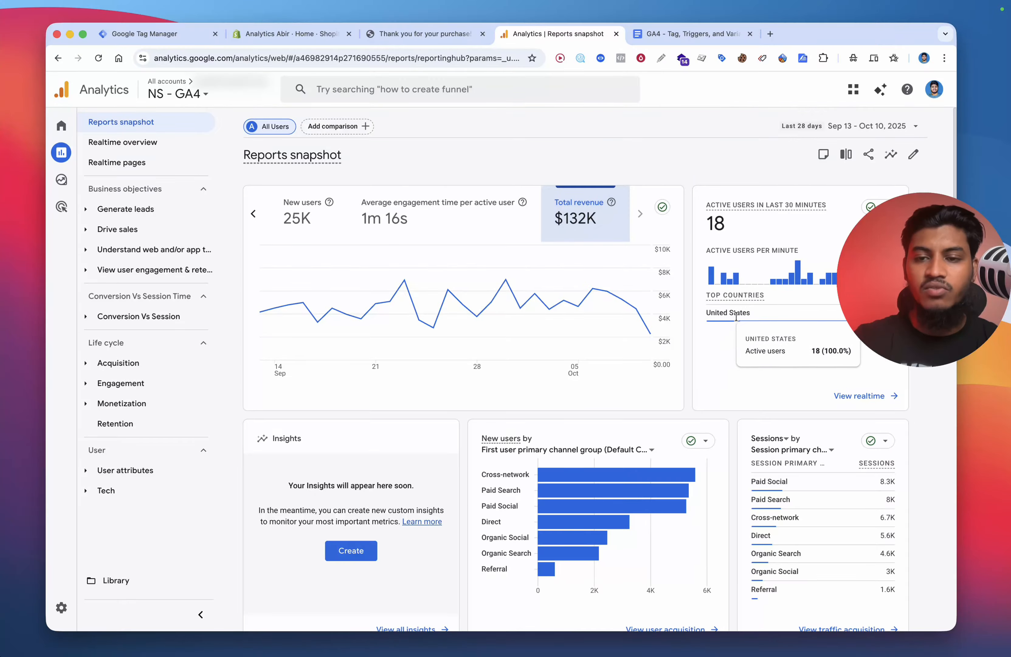
pyautogui.scroll(-10, 710, 433)
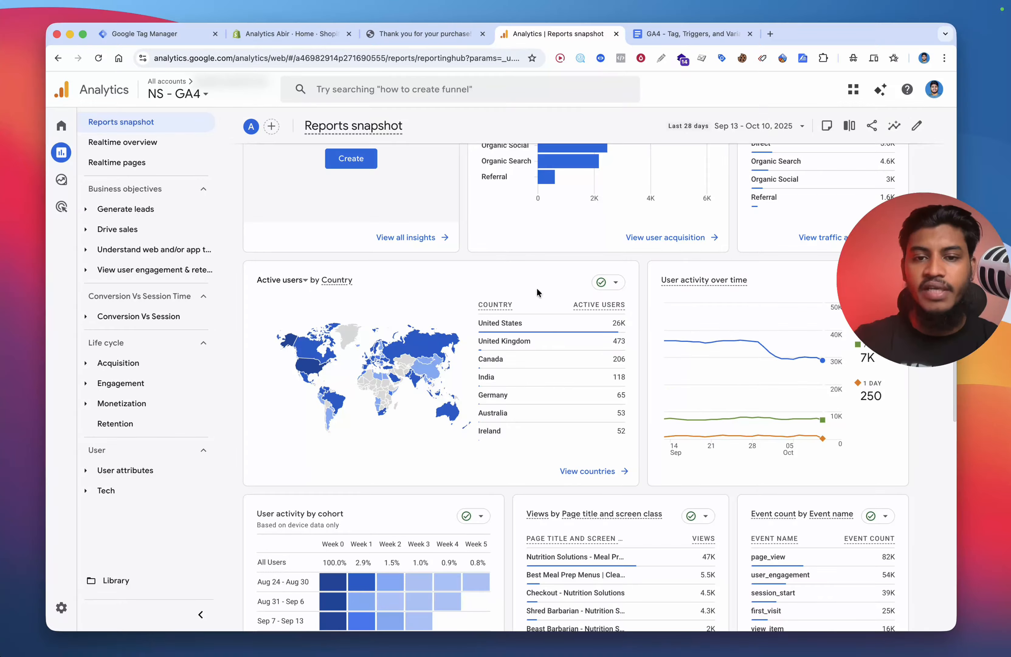
pyautogui.scroll(10, 435, 327)
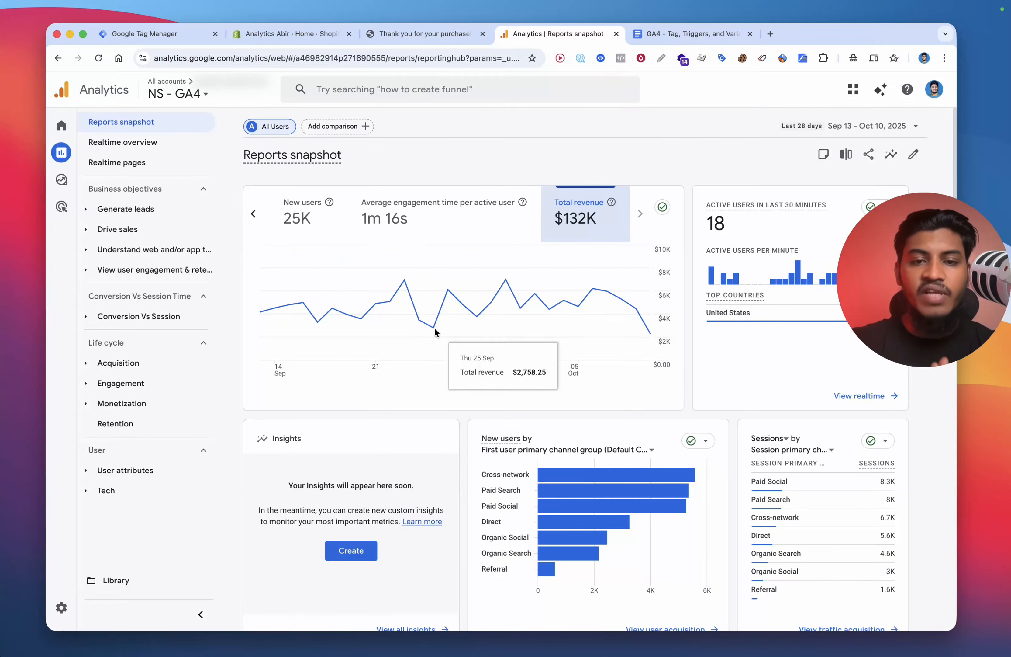